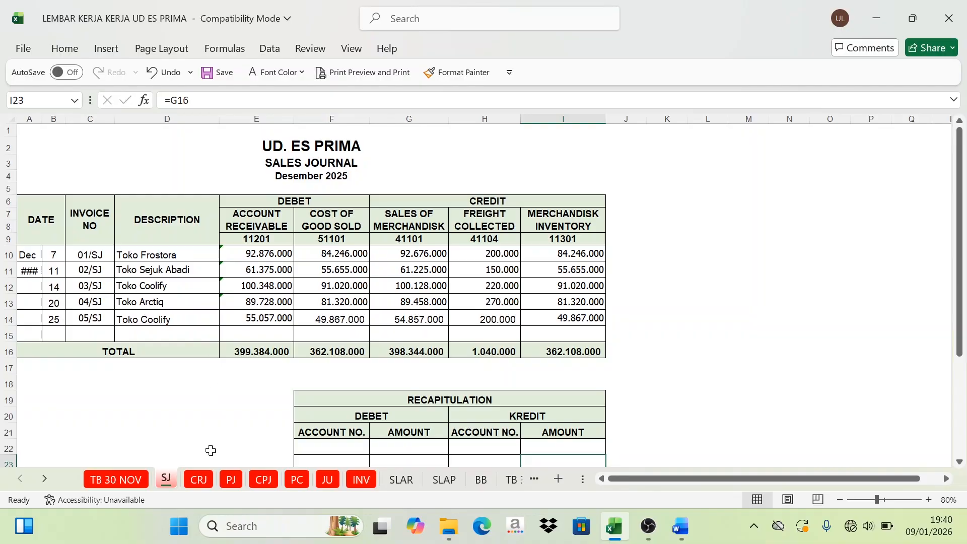
Step: Look through the journal and inventory sheets CRJ, CPJ, PC, JU and INV, and return to the sales journal SJ
click(193, 481)
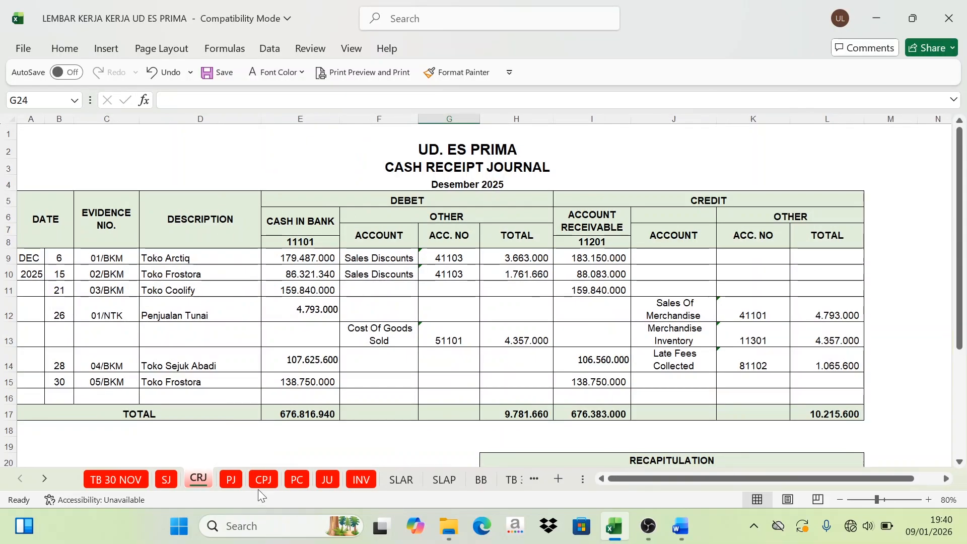
click(172, 485)
click(204, 481)
click(263, 481)
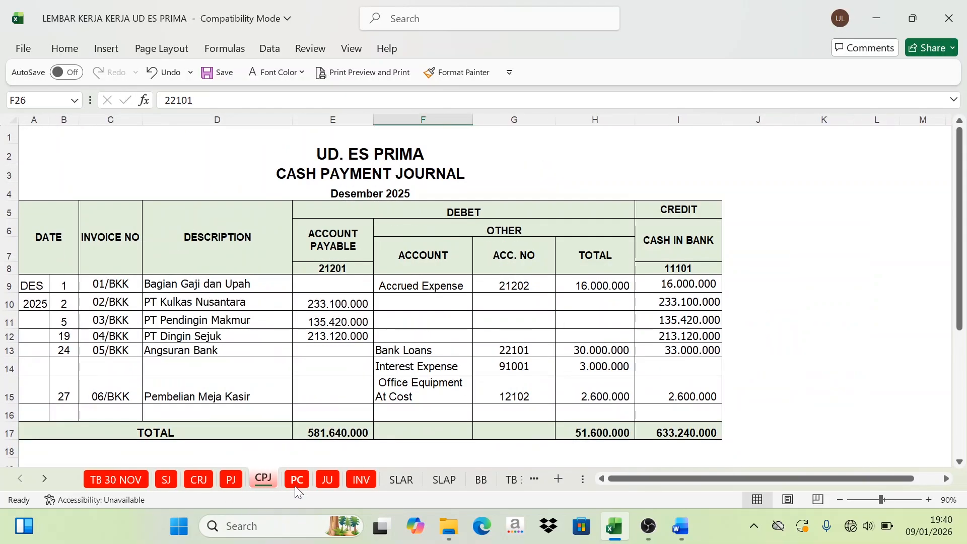
click(297, 481)
click(327, 481)
click(362, 481)
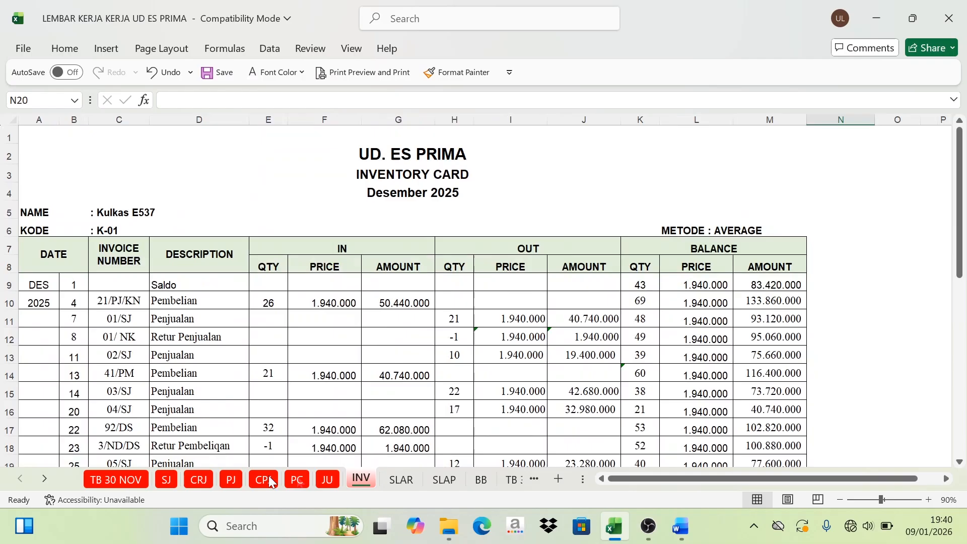
click(167, 481)
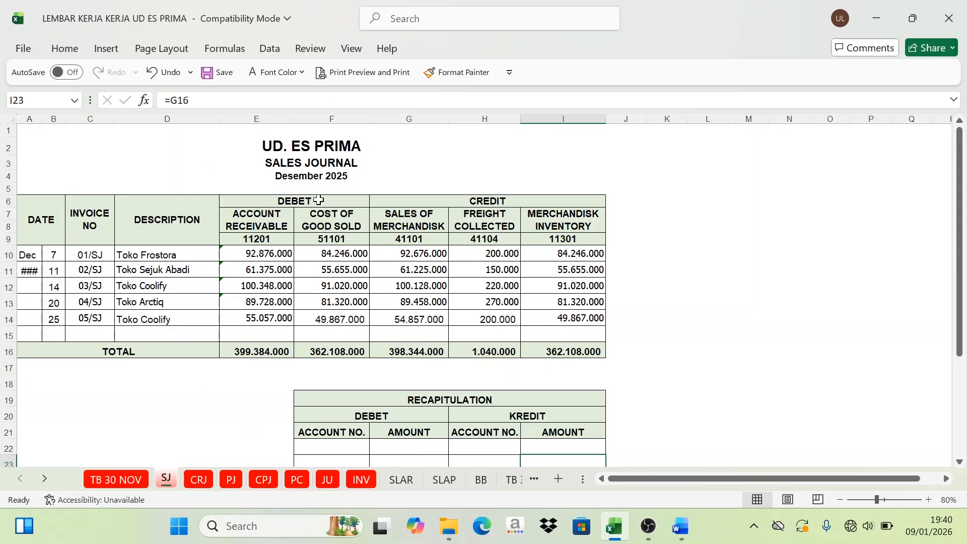
Step: Review the CRJ, PJ, CPJ and PC journals and examine the general ledger accounts on the BB sheet
click(198, 479)
click(231, 479)
click(263, 480)
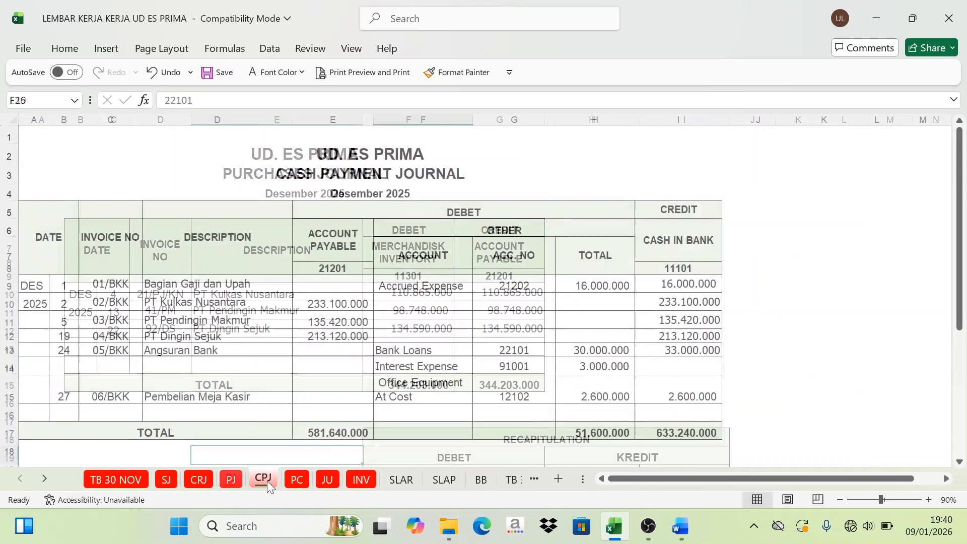
click(297, 480)
click(481, 480)
scroll(435, 322, down, 5)
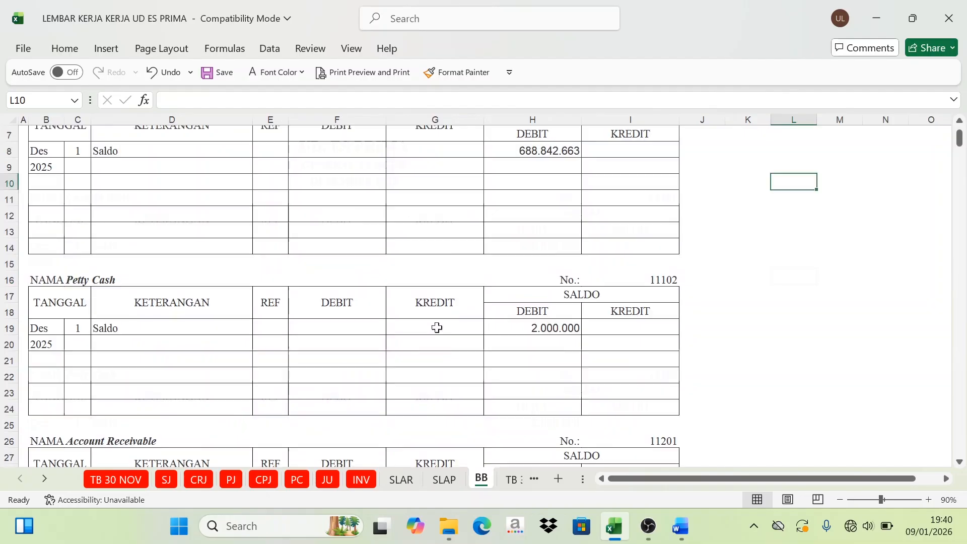
scroll(428, 355, up, 5)
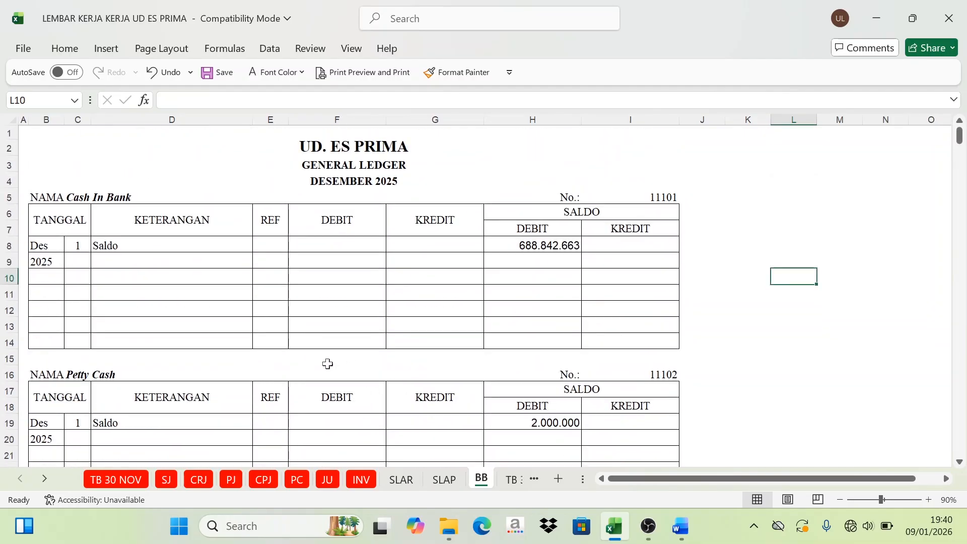
Step: Go through the SJ, CRJ, PJ and CPJ journals again and return to the general ledger on BB
click(166, 480)
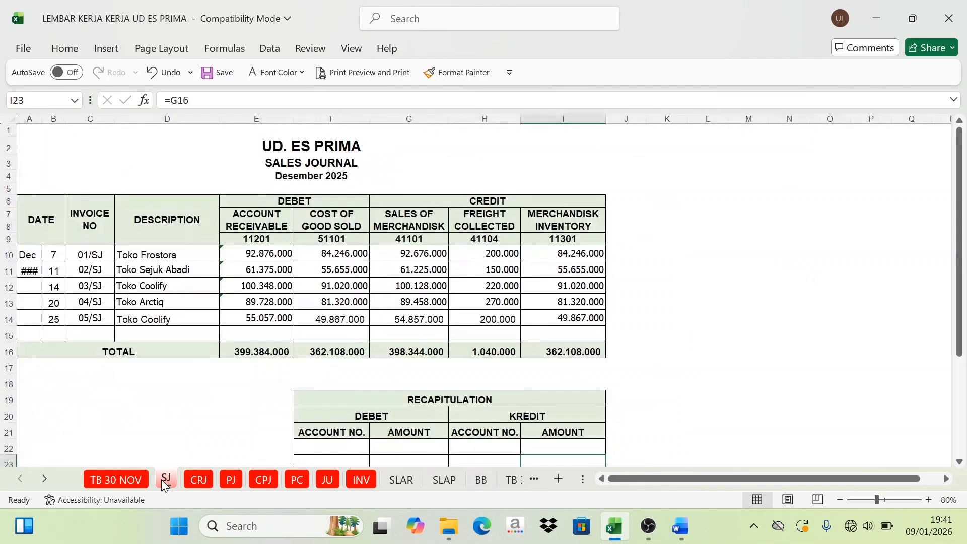
click(190, 481)
click(230, 479)
click(262, 478)
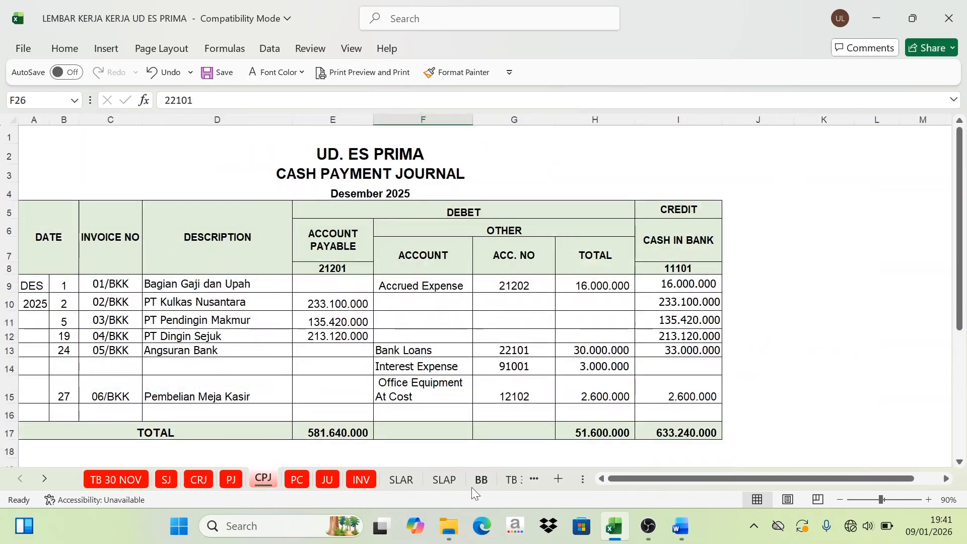
click(481, 480)
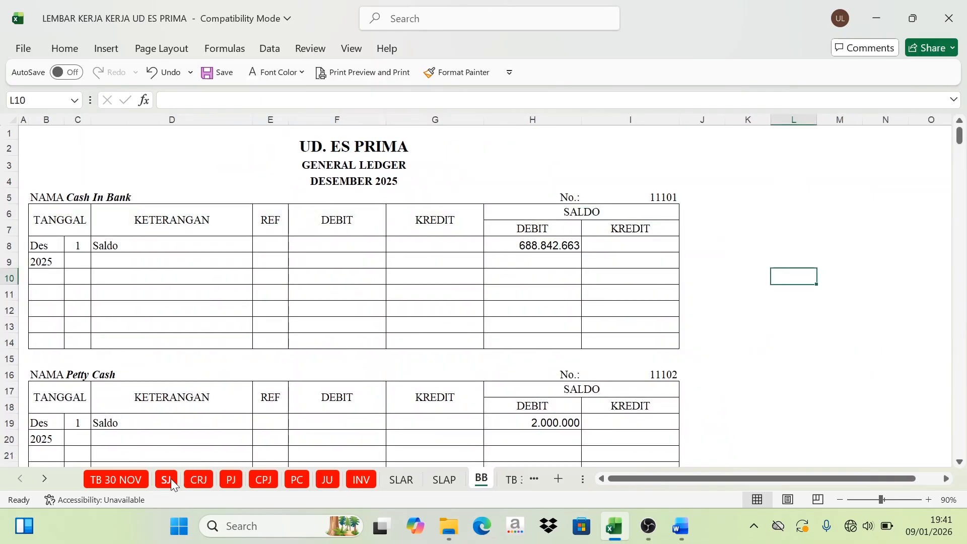
Step: Examine the recapitulation tables beneath the sales journal and the cash receipt journal, ending on the SJ sheet
click(171, 479)
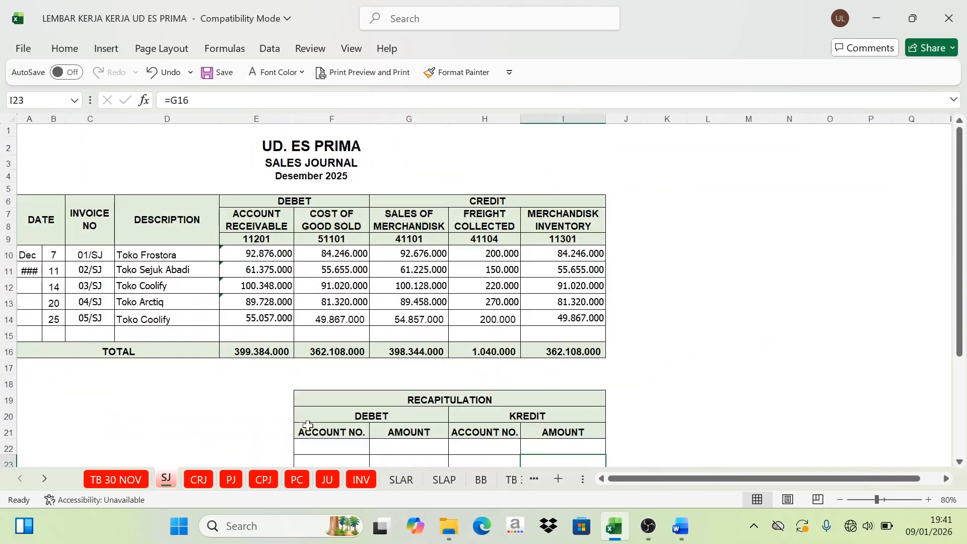
scroll(300, 351, down, 2)
click(468, 311)
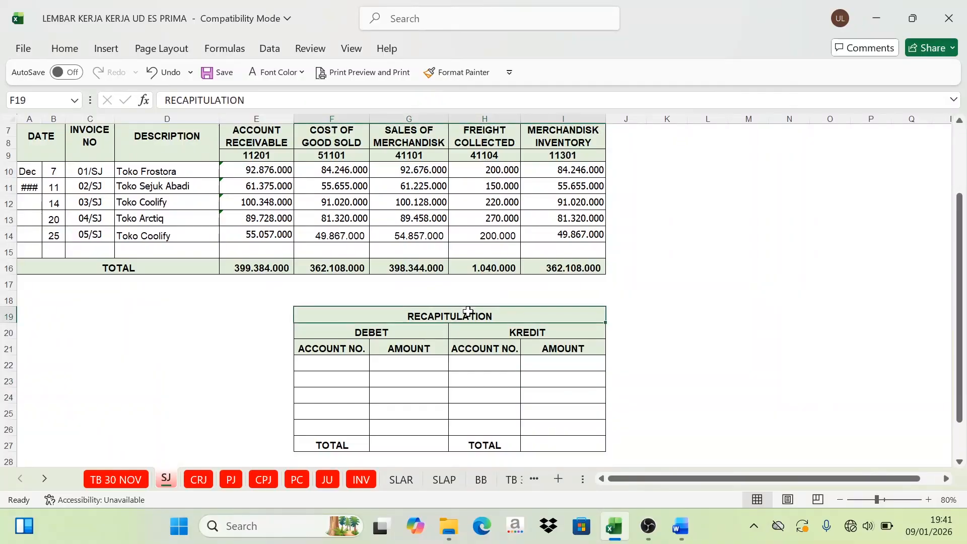
scroll(375, 309, up, 2)
click(198, 480)
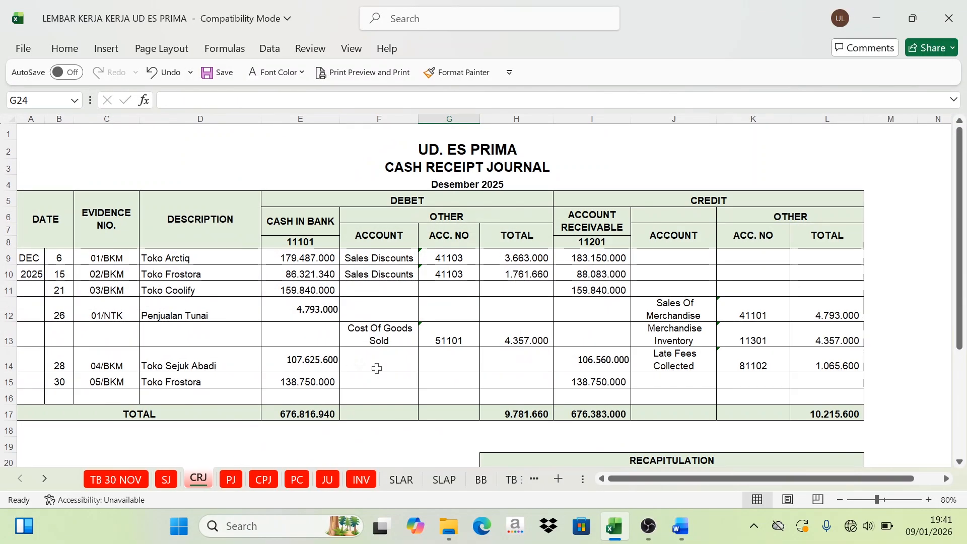
scroll(376, 368, down, 4)
scroll(577, 384, up, 4)
click(175, 481)
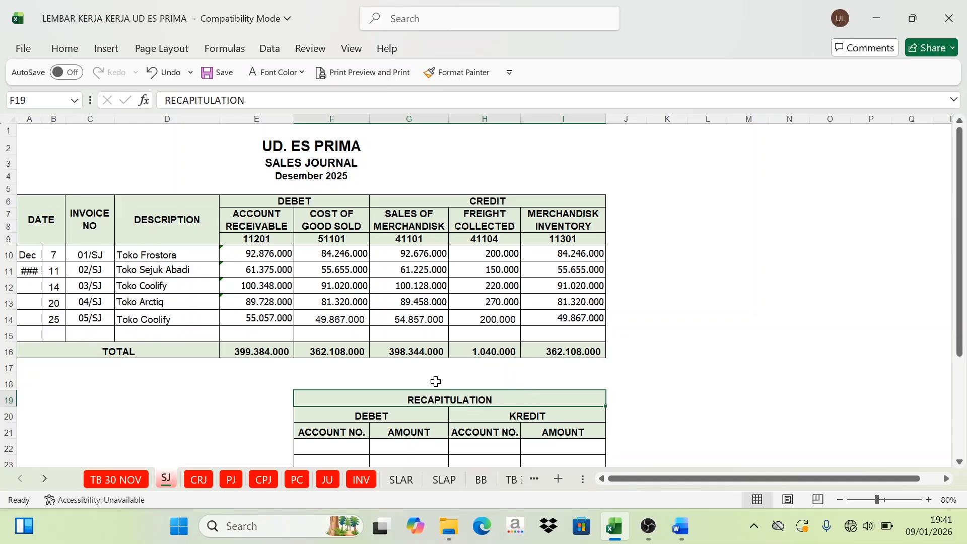
Step: Compare the sales journal's debit and credit columns with the empty recapitulation table below it
scroll(434, 363, down, 1)
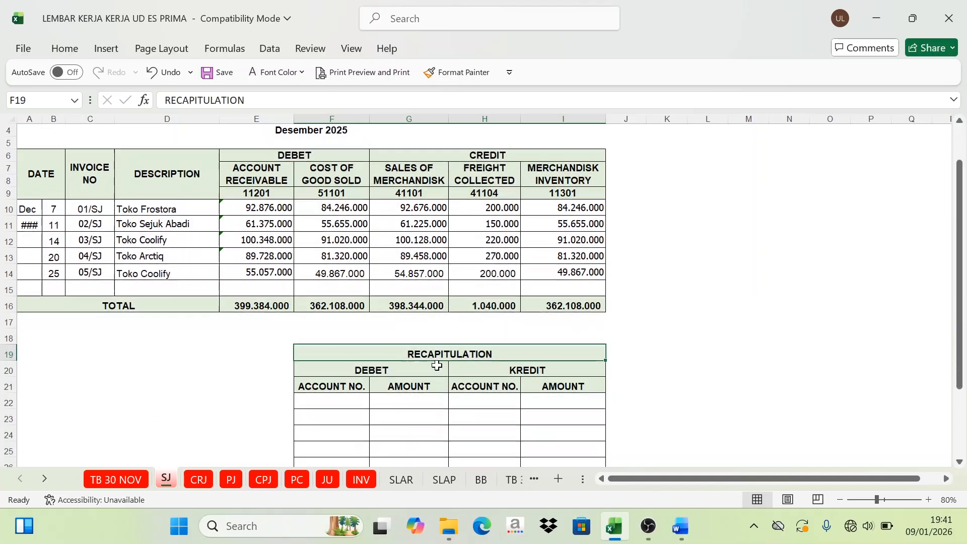
scroll(384, 371, up, 1)
scroll(363, 347, down, 1)
scroll(372, 377, down, 2)
scroll(361, 339, up, 3)
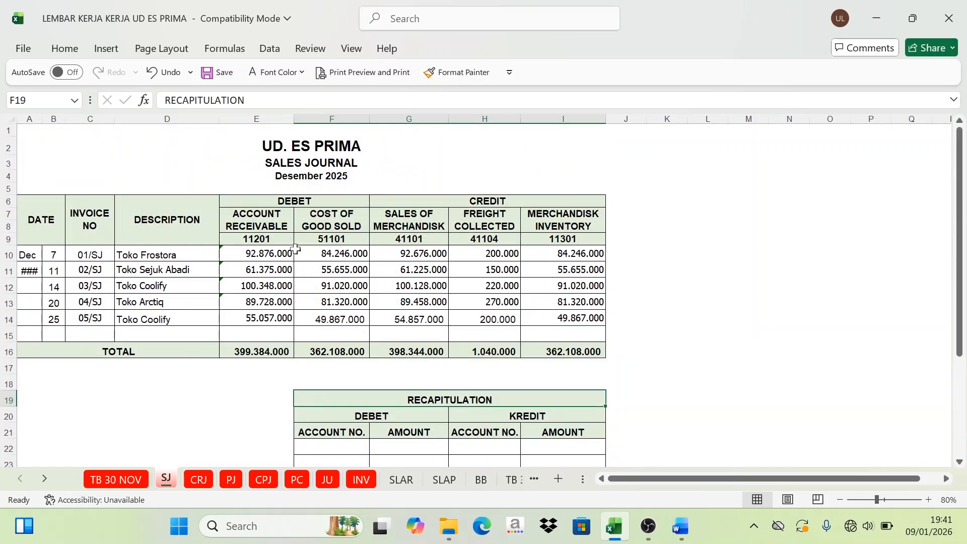
scroll(323, 298, down, 1)
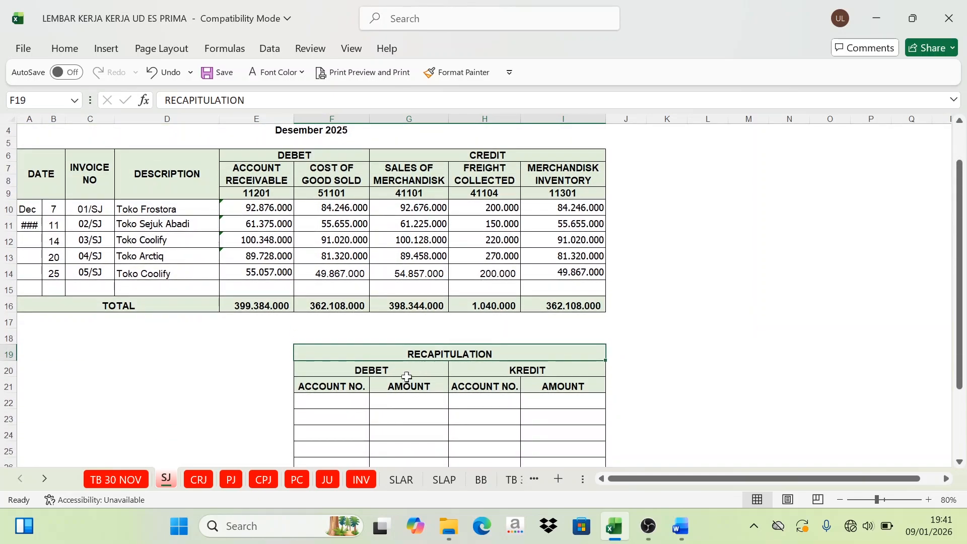
scroll(406, 376, down, 1)
Step: Examine the account number and amount columns under the debit and credit headings of the sales journal's recapitulation
click(378, 334)
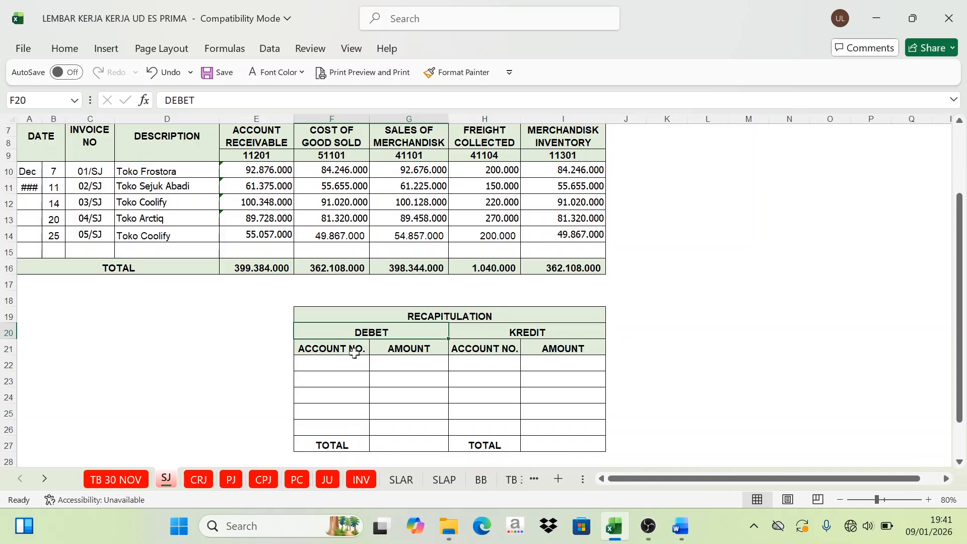
click(330, 349)
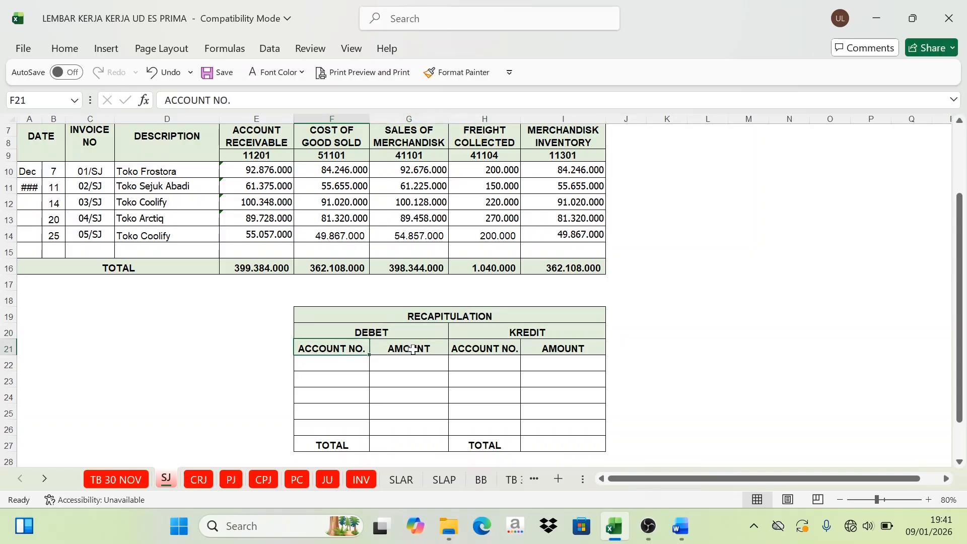
click(409, 348)
click(521, 334)
click(484, 349)
click(536, 351)
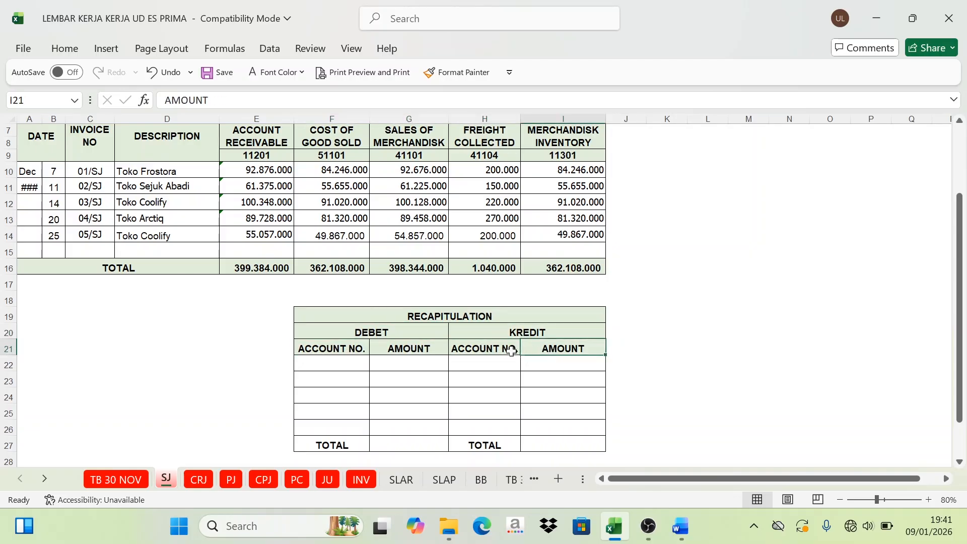
click(497, 351)
click(555, 356)
click(408, 381)
scroll(409, 381, up, 2)
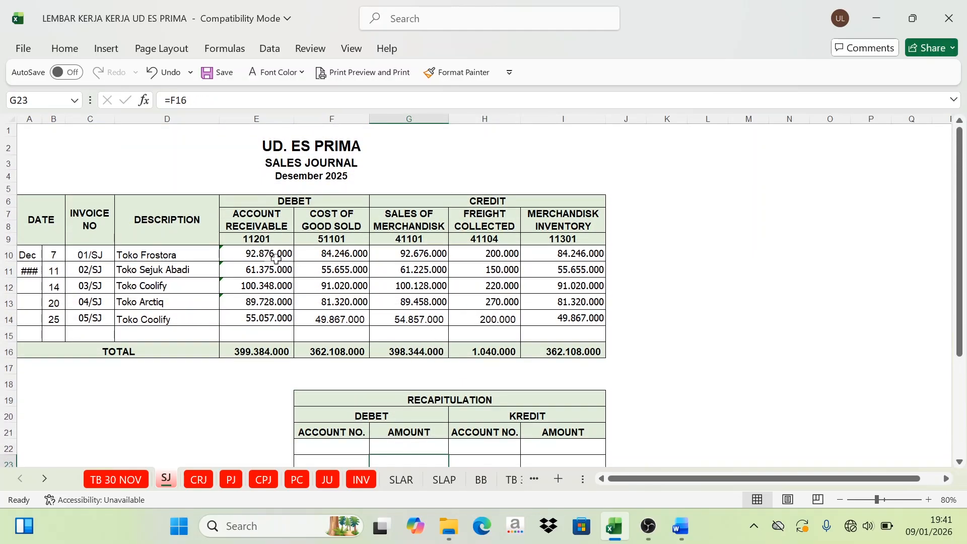
Step: Colour the debit account numbers 11201 and 51101 in the sales journal header (E9:F9) red
click(286, 200)
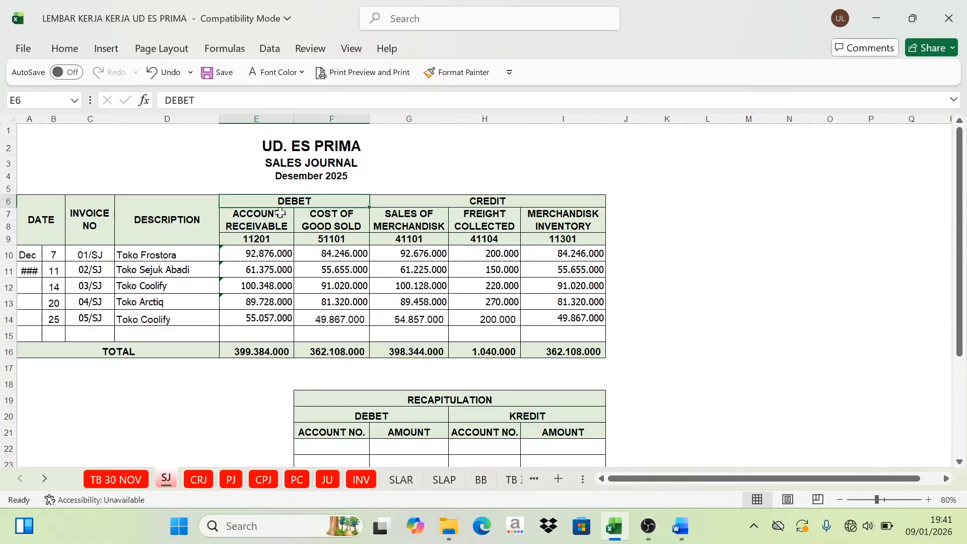
drag(267, 216, 333, 228)
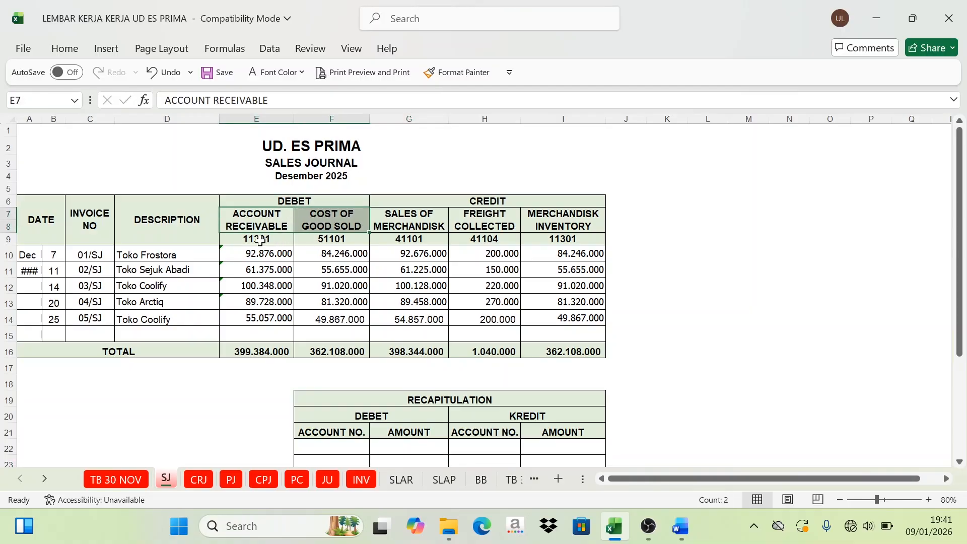
drag(260, 241, 316, 242)
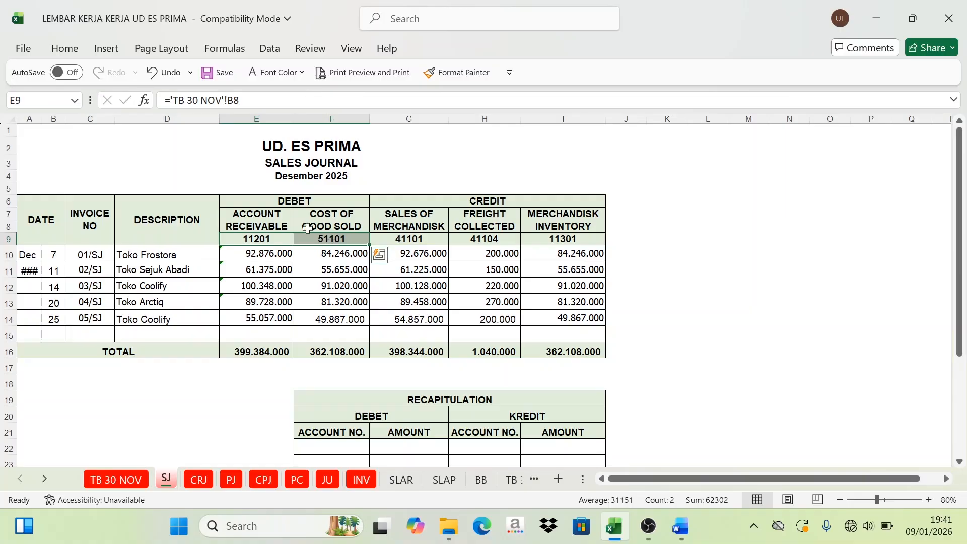
click(271, 75)
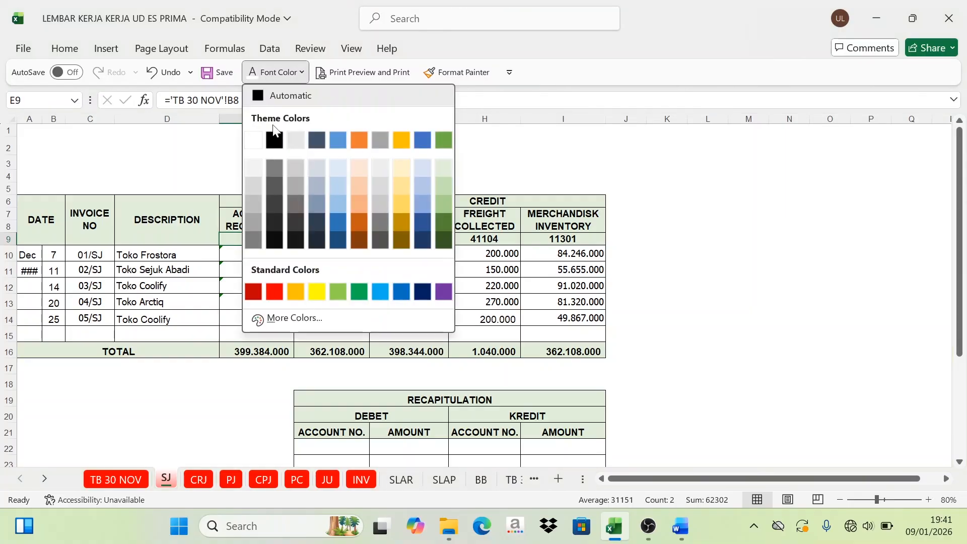
click(274, 291)
click(398, 224)
Step: Set the font colour of the recapitulation's debit account numbers in F22:F23 to Automatic to reveal 11201 and 51101
scroll(398, 186, down, 1)
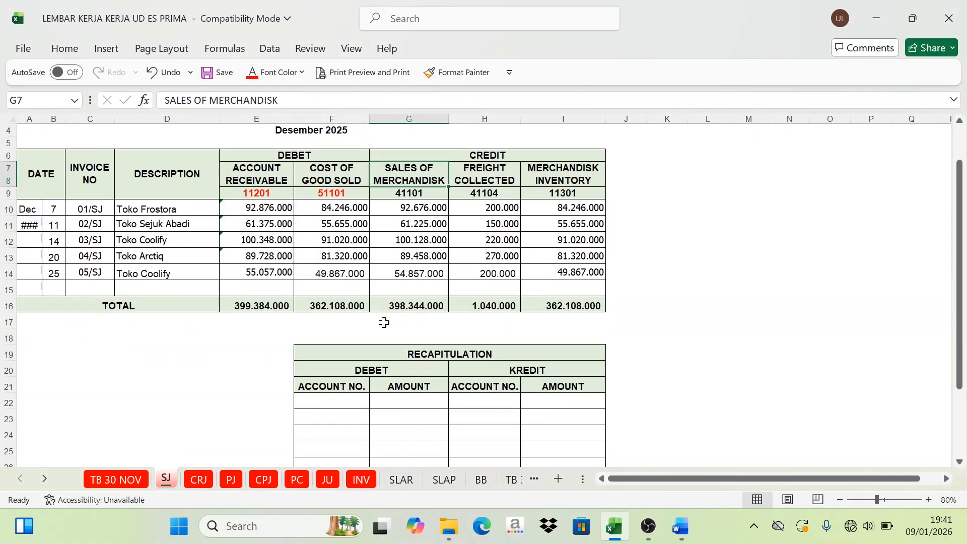
click(257, 195)
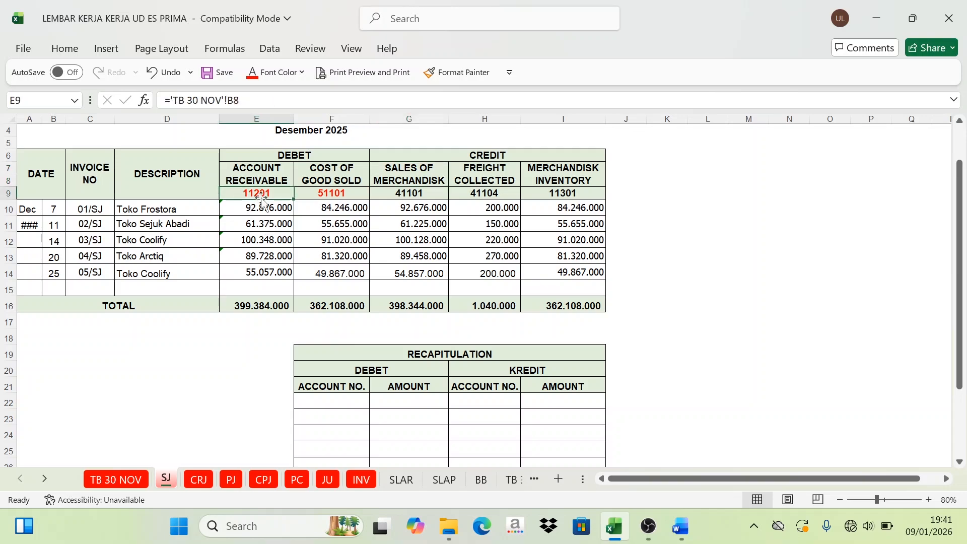
click(324, 197)
click(275, 192)
click(332, 177)
click(335, 195)
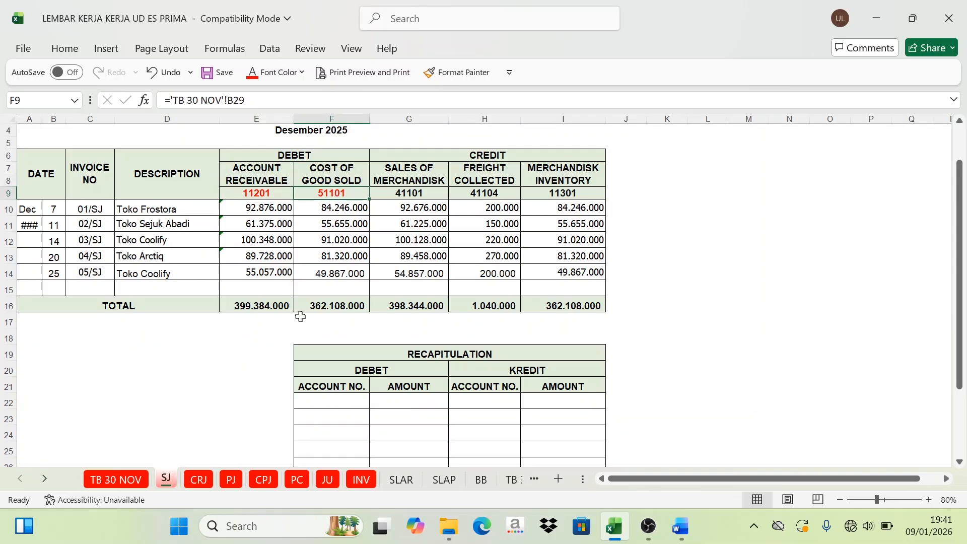
scroll(322, 347, down, 1)
drag(337, 367, 338, 382)
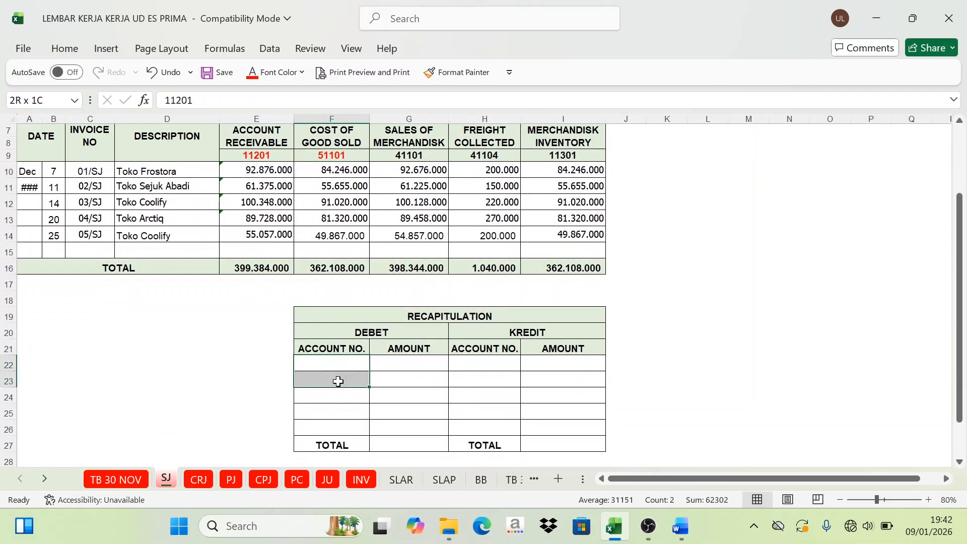
click(274, 73)
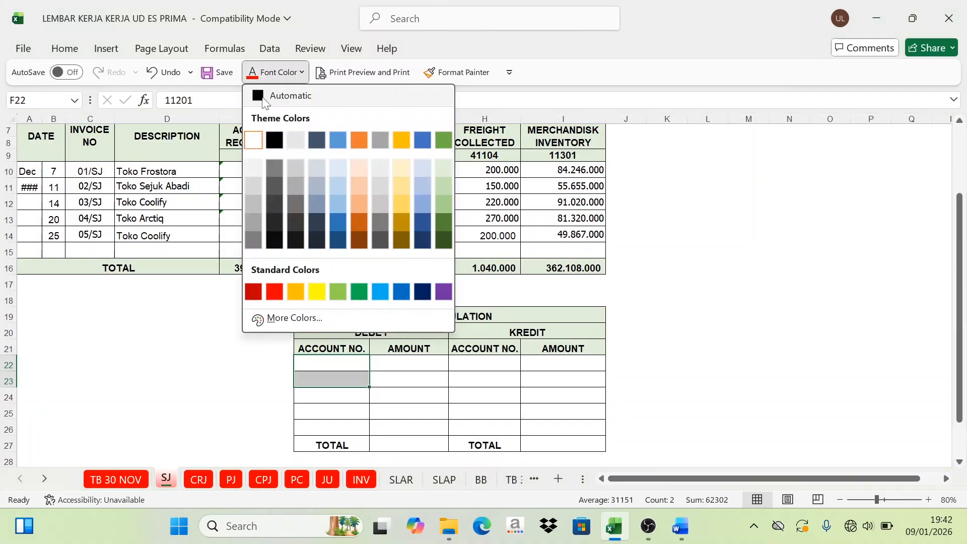
click(262, 99)
click(415, 411)
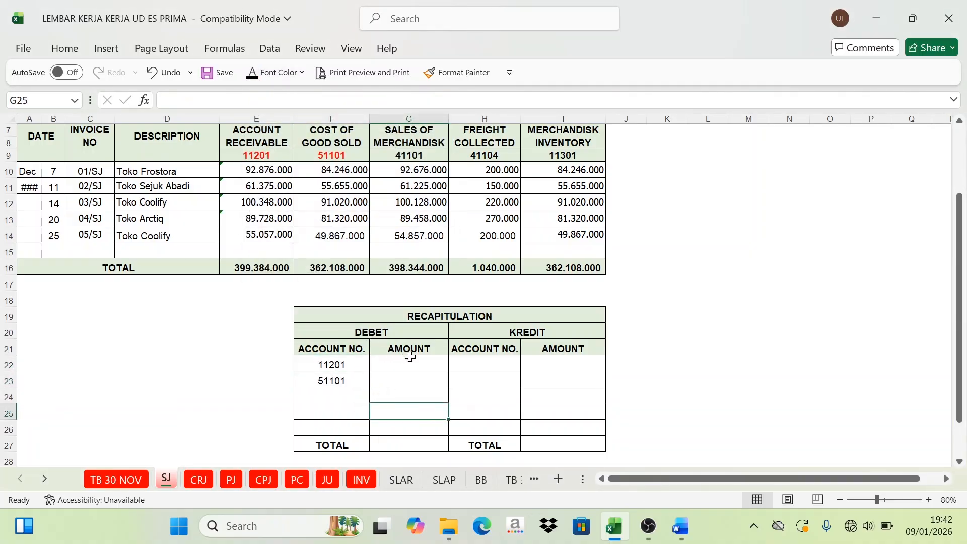
Step: Set the font colour of G22 to Automatic to reveal the recapitulation's debit amount for account 11201, drawn from the Account Receivable total
click(399, 358)
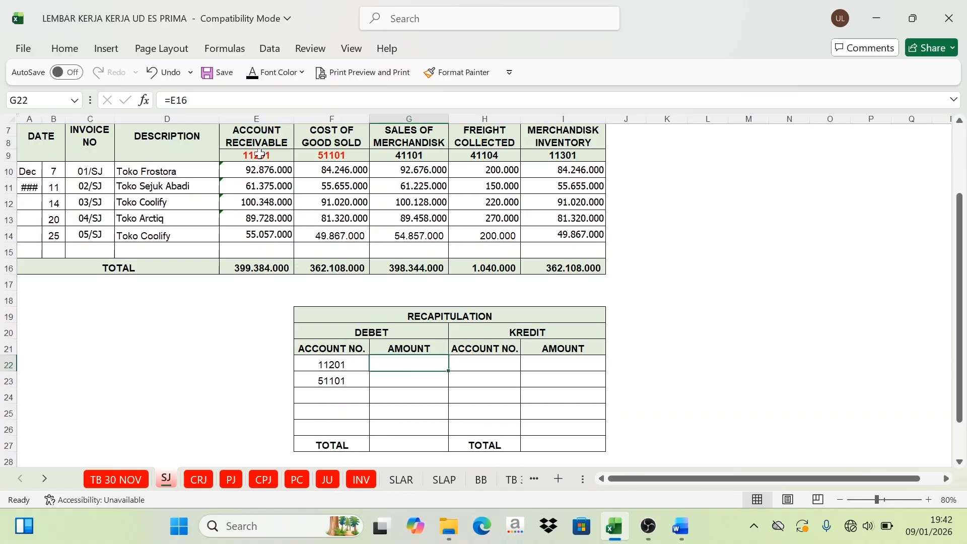
click(257, 136)
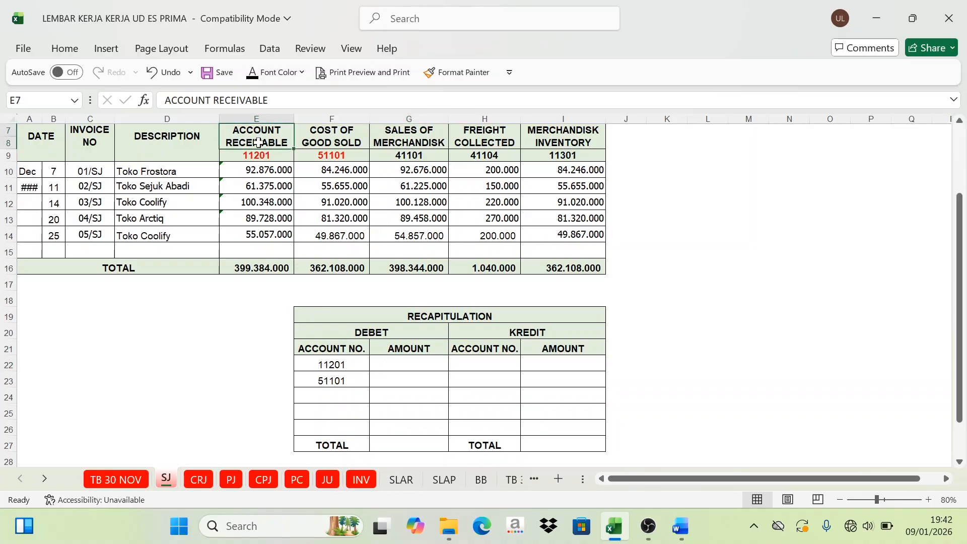
scroll(258, 143, up, 1)
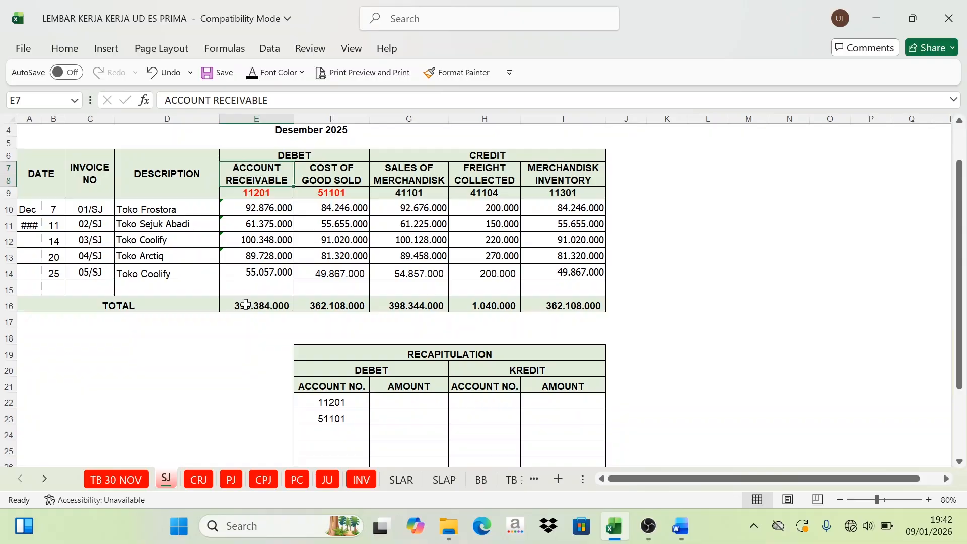
click(246, 304)
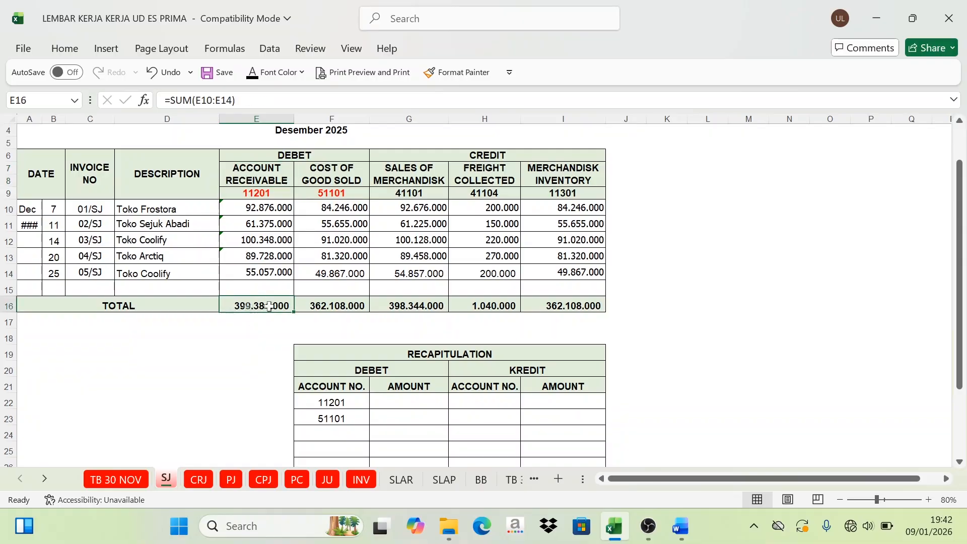
click(401, 407)
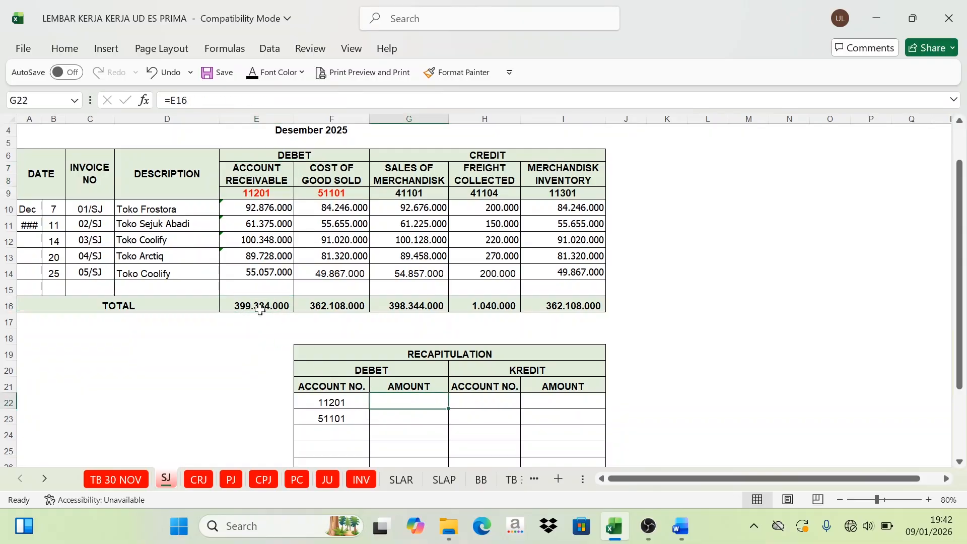
click(253, 76)
Step: Reveal the debit amount for account 51101 in G23 and the debit total in G27 with the Automatic font colour
click(340, 308)
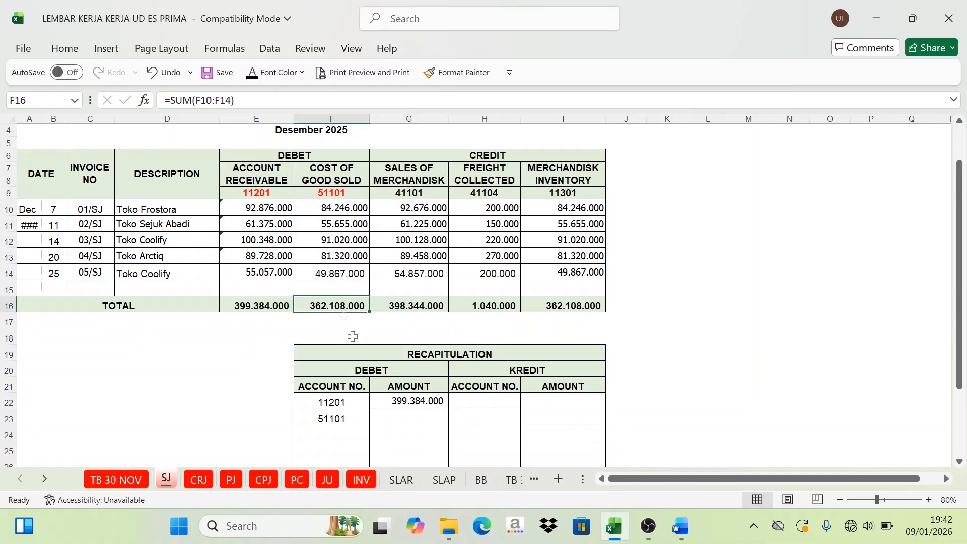
click(407, 419)
click(253, 73)
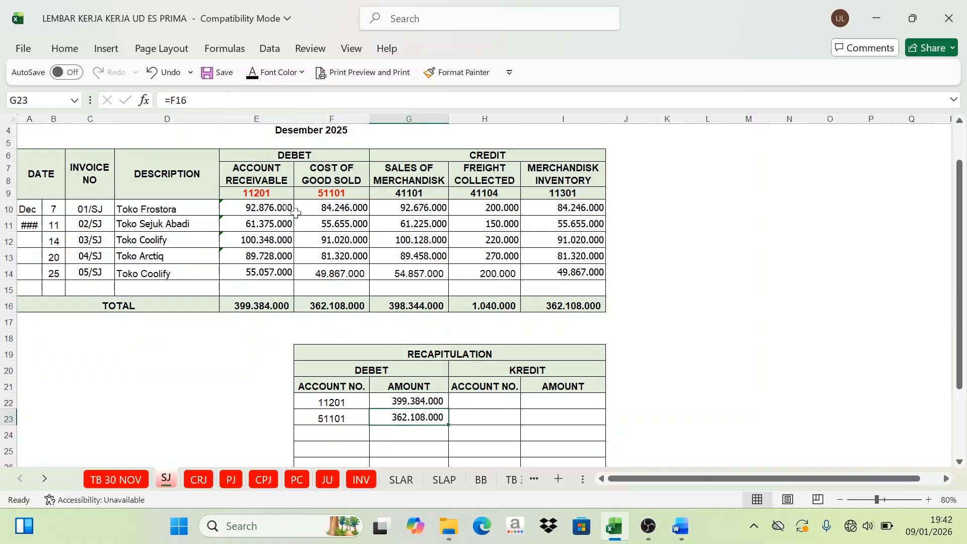
scroll(429, 380, down, 1)
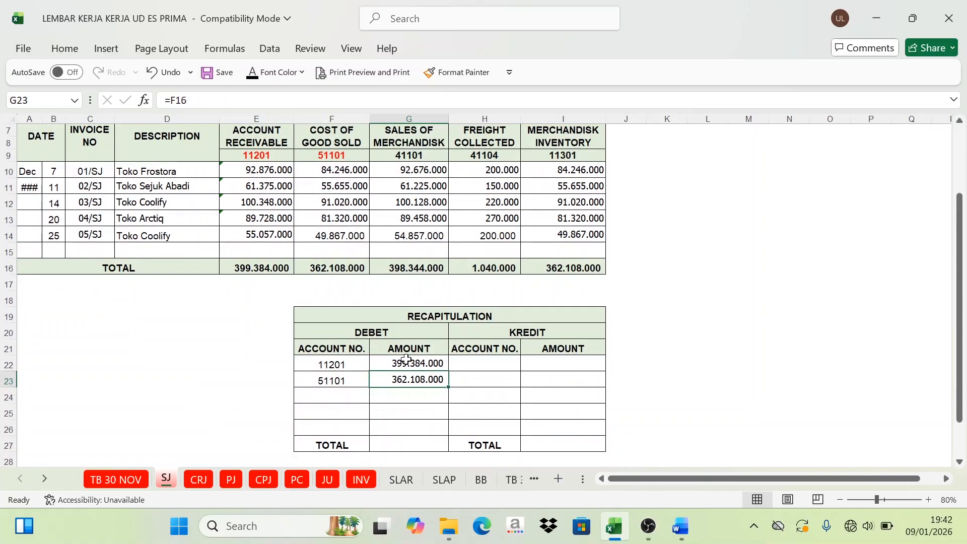
drag(407, 359, 405, 383)
click(405, 443)
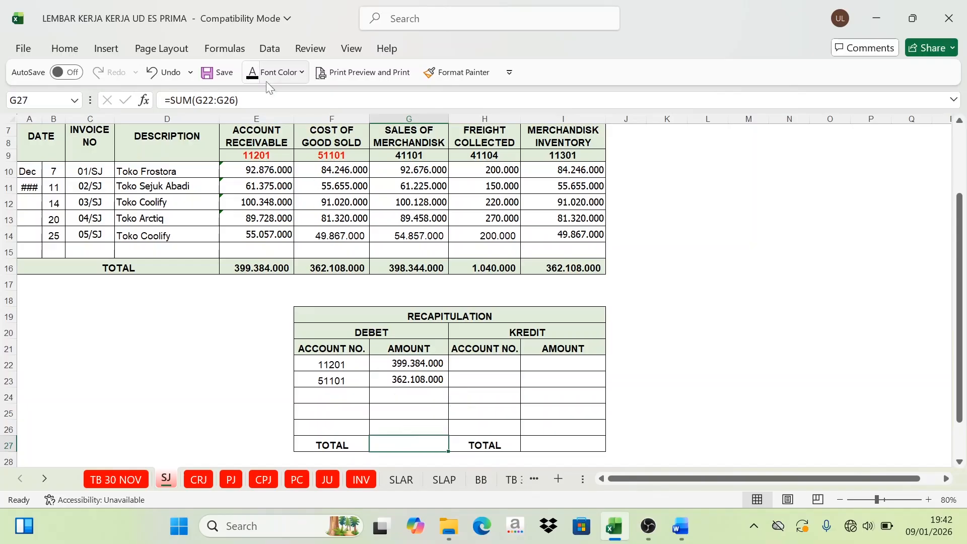
click(253, 74)
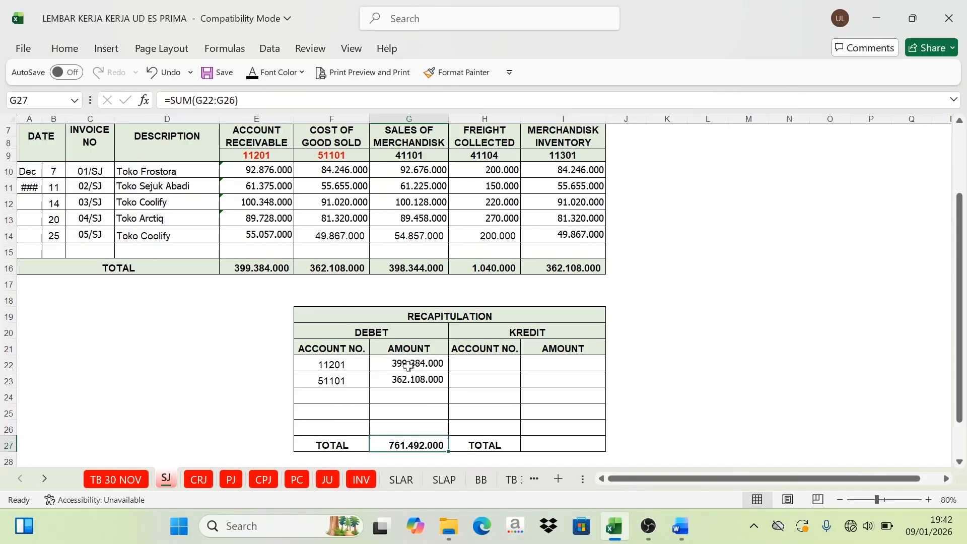
Step: Colour the credit account numbers 41101, 41104 and 11301 in the sales journal header (G9:I9) red
scroll(313, 221, up, 2)
scroll(395, 396, down, 2)
scroll(527, 434, up, 1)
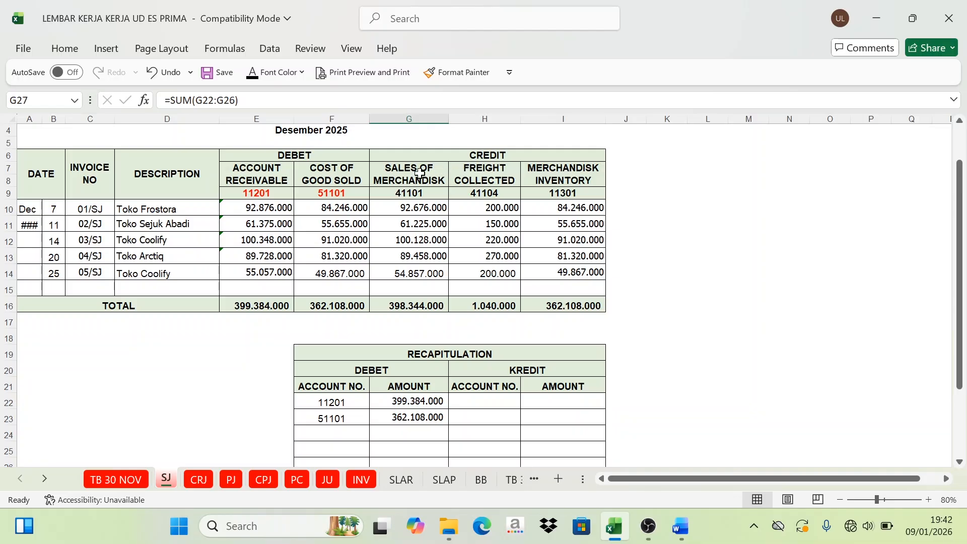
drag(409, 173, 549, 190)
drag(429, 175, 535, 182)
drag(426, 196, 544, 194)
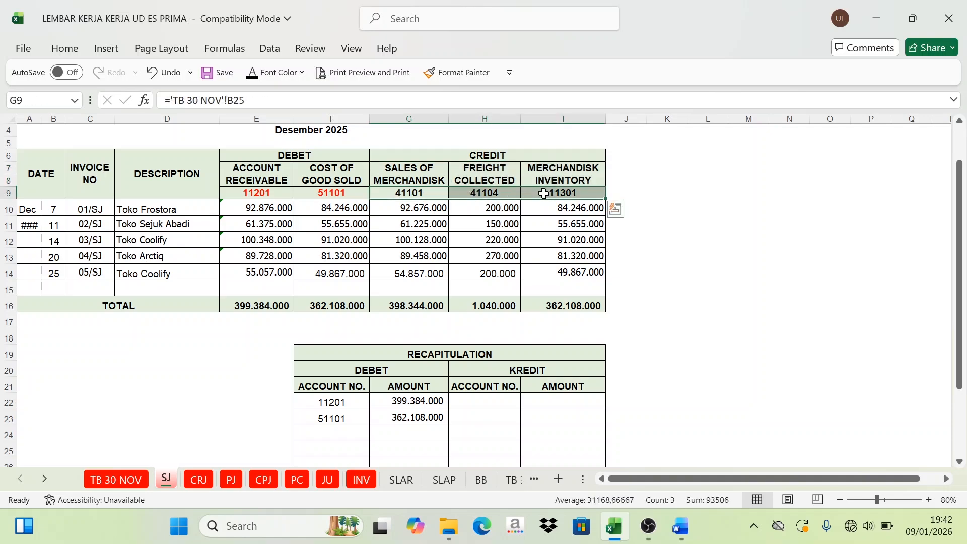
click(277, 74)
click(268, 287)
click(462, 220)
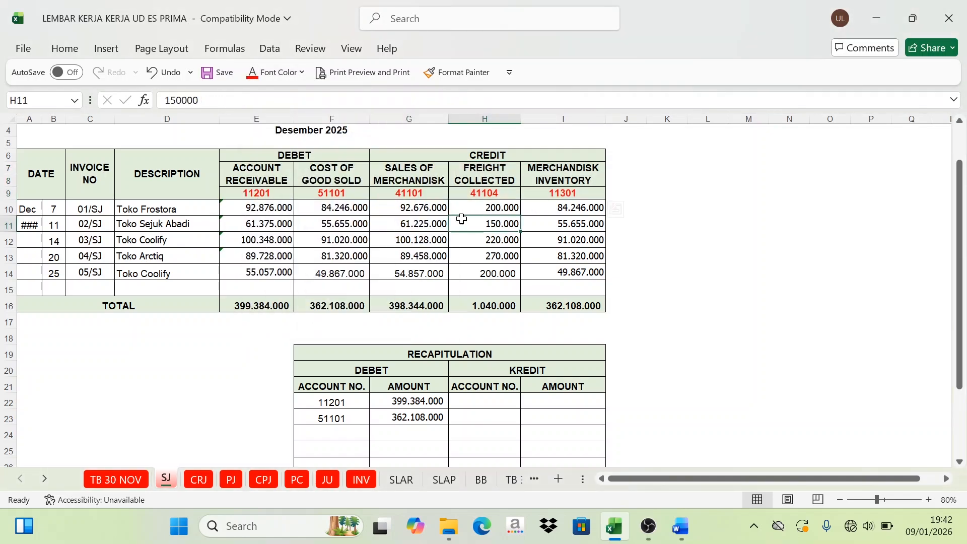
Step: Set the font colour of the recapitulation's credit account numbers in H22:H24 to Automatic to reveal 11301, 41101 and 41104
drag(420, 195, 547, 196)
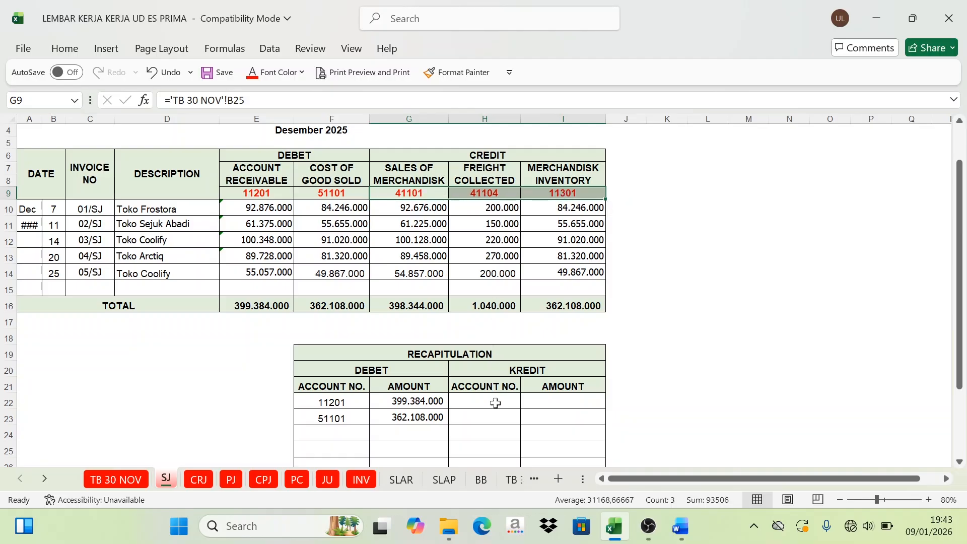
drag(494, 401, 494, 433)
click(302, 72)
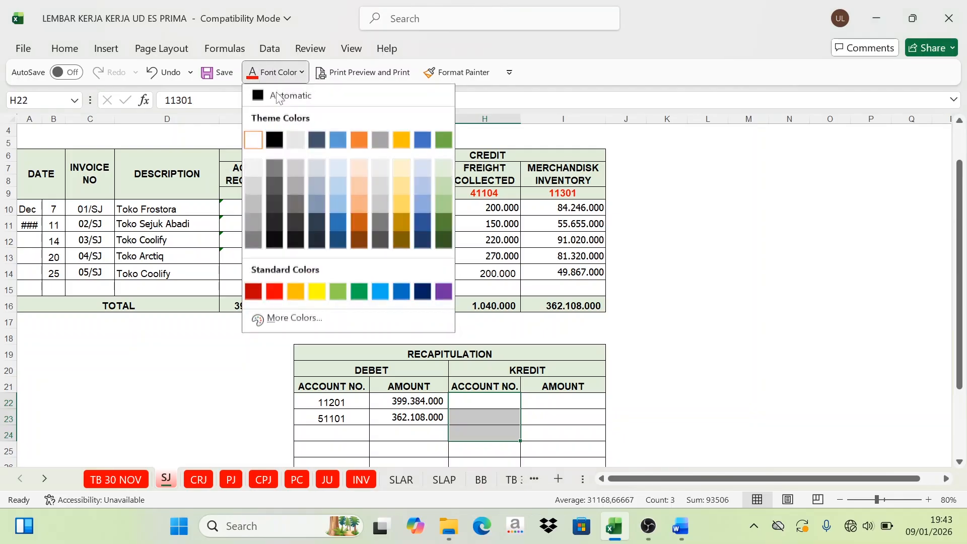
click(263, 97)
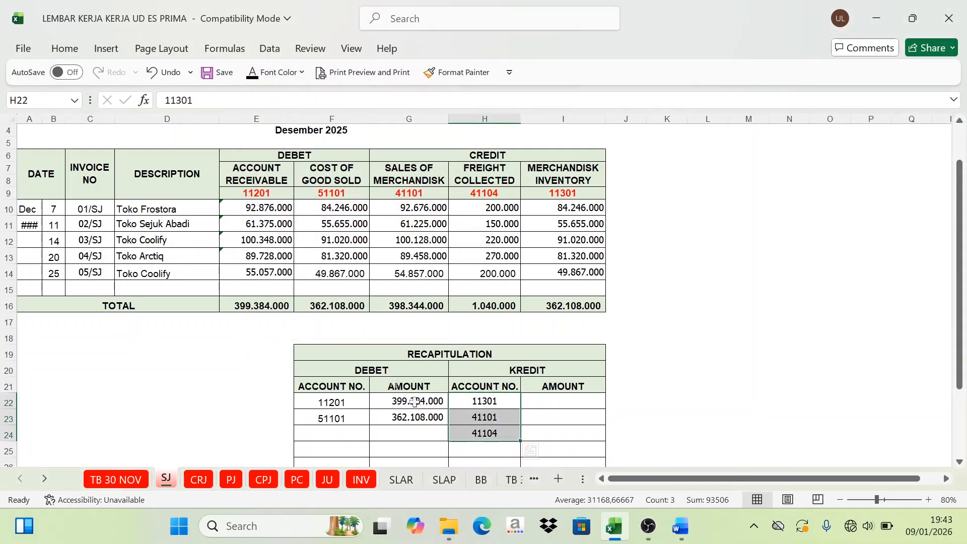
Step: Reveal the recapitulation's credit amount for account 11301 in I22, drawn from the Merchandise Inventory total, with the Automatic font colour
click(485, 405)
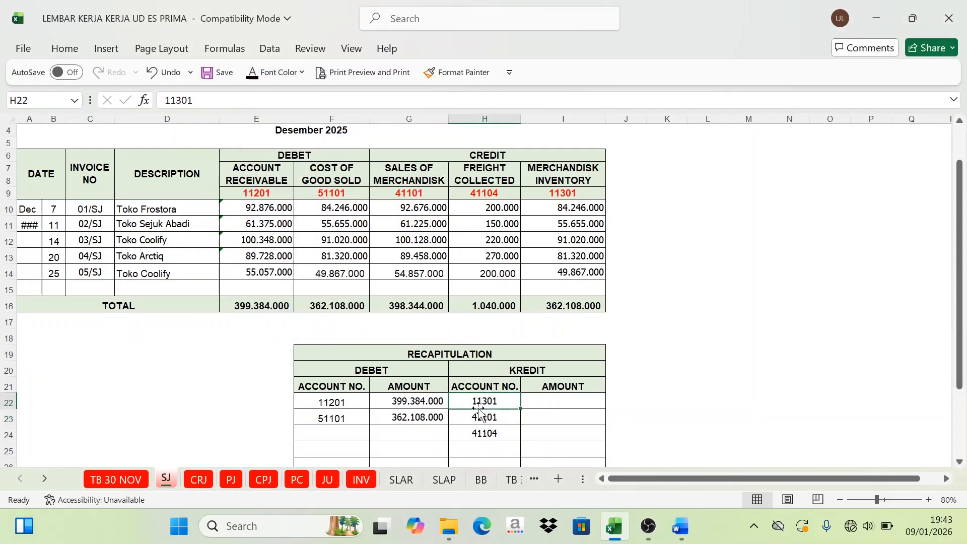
click(544, 404)
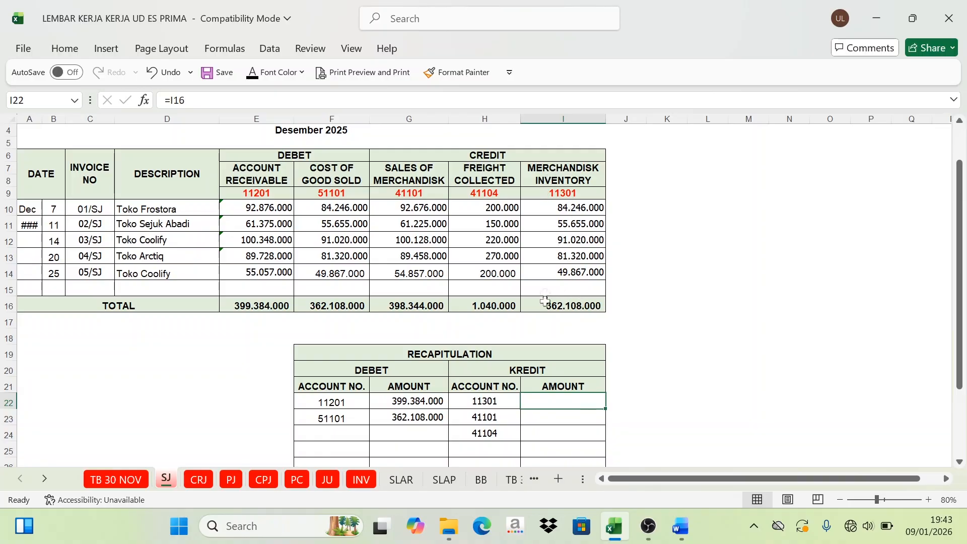
click(561, 303)
click(553, 406)
click(252, 74)
Step: Set the font colour of I23 and I24 to Automatic to reveal the credit amounts for accounts 41101 and 41104
click(554, 417)
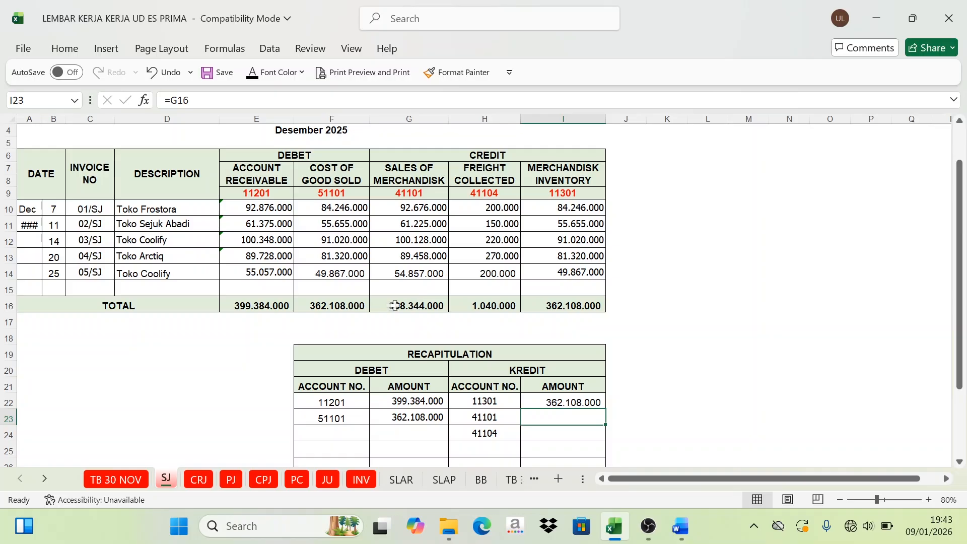
click(278, 70)
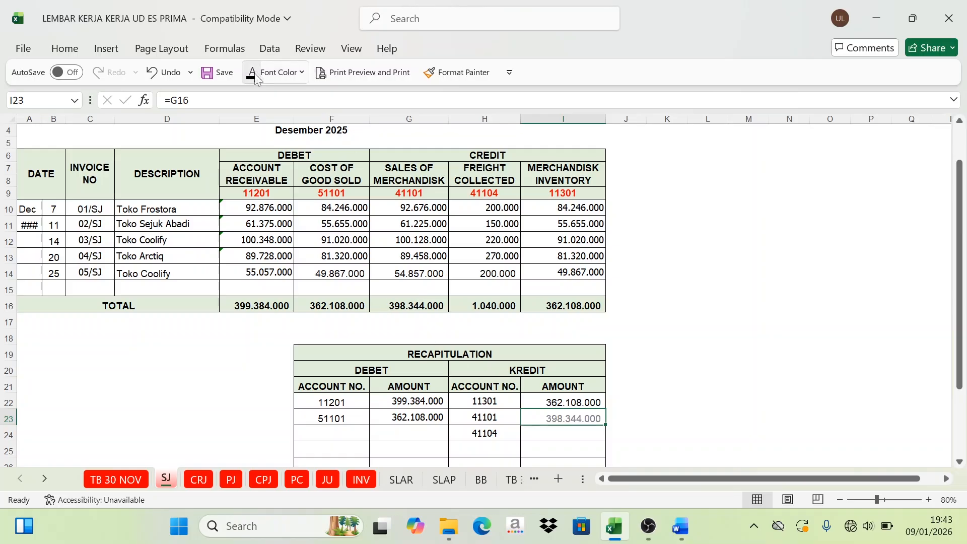
click(554, 433)
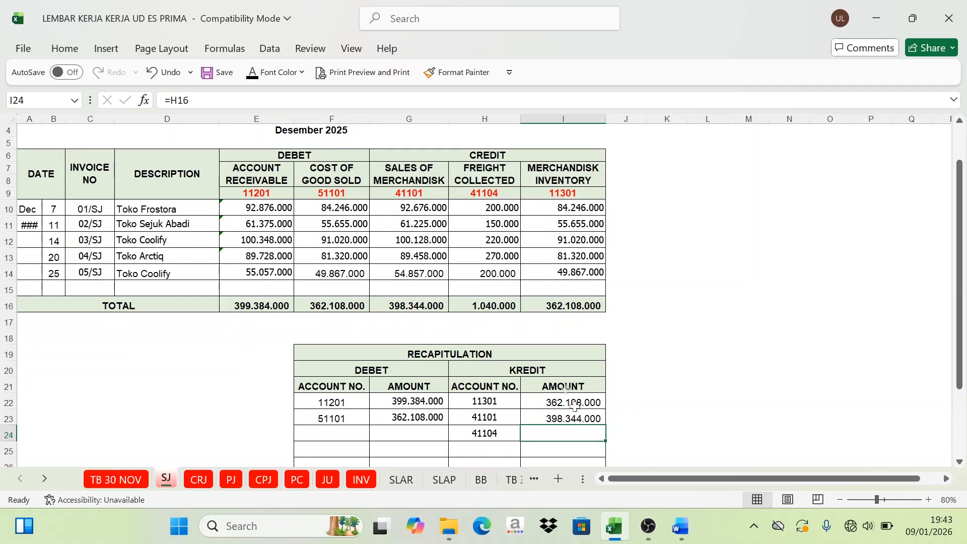
click(257, 73)
Step: Set the font colour of I27 to Automatic to reveal the sum of the recapitulation's credit amounts
scroll(494, 373, down, 2)
drag(547, 330, 549, 377)
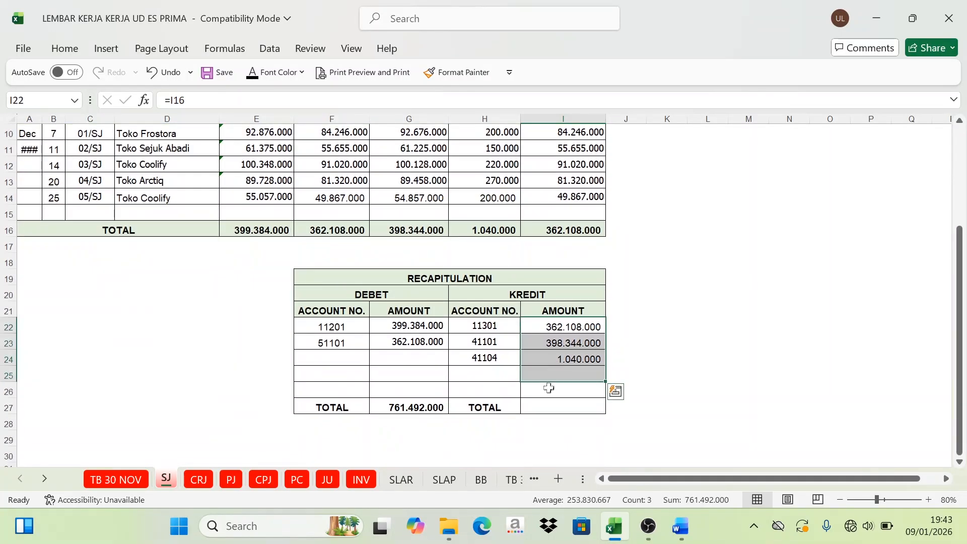
click(547, 407)
click(257, 73)
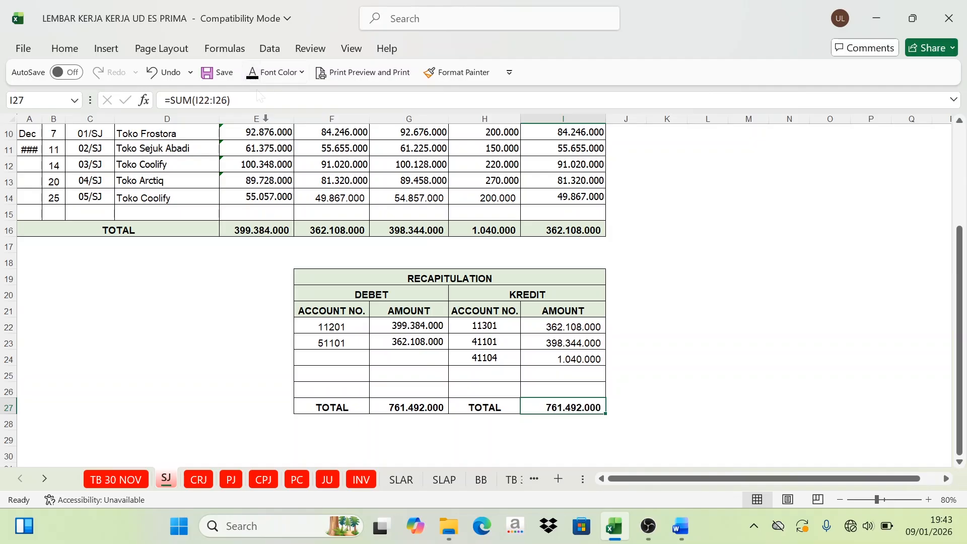
Step: Compare the recapitulation's debit total with its credit total, and review the completed sales journal
click(421, 406)
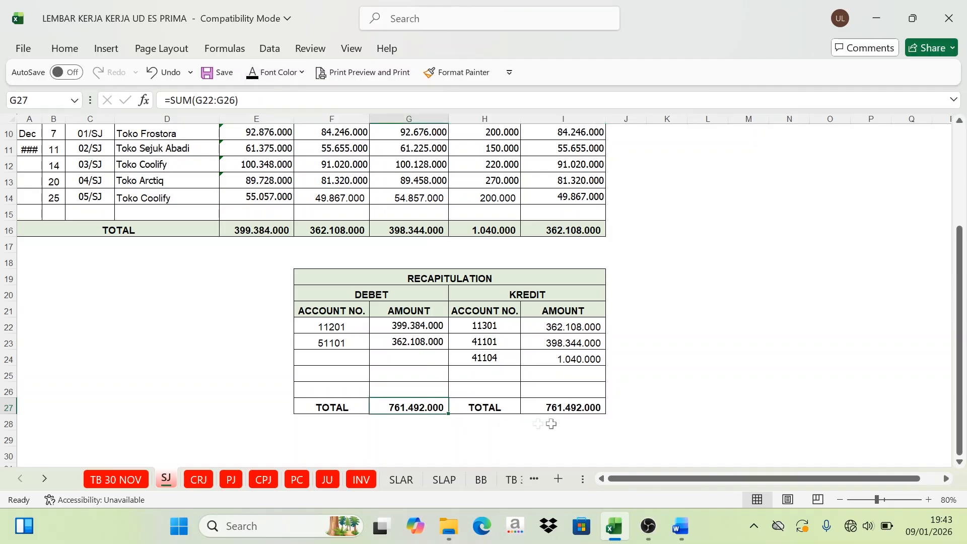
click(575, 411)
click(422, 407)
click(564, 413)
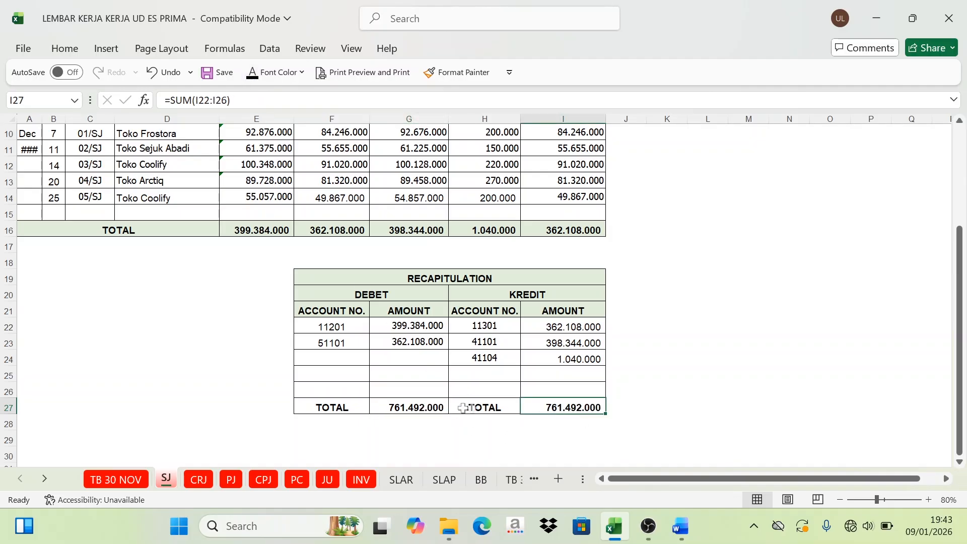
click(436, 408)
click(559, 417)
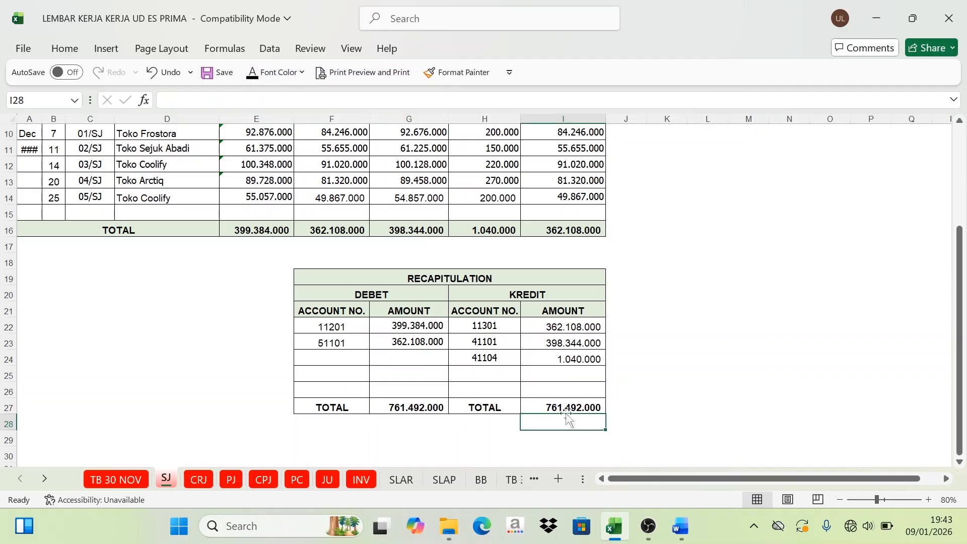
click(440, 404)
click(534, 408)
scroll(517, 404, up, 3)
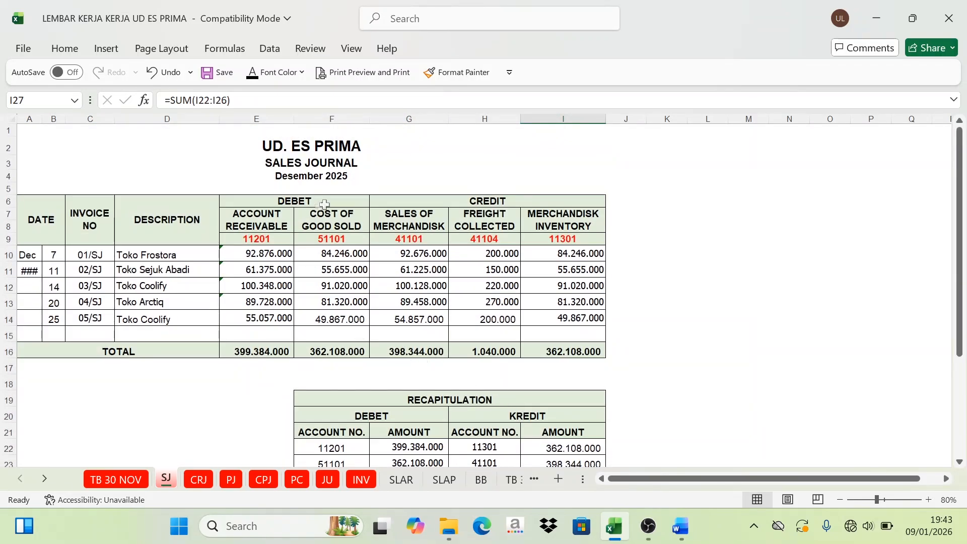
scroll(333, 289, down, 1)
scroll(335, 293, up, 1)
scroll(336, 297, down, 1)
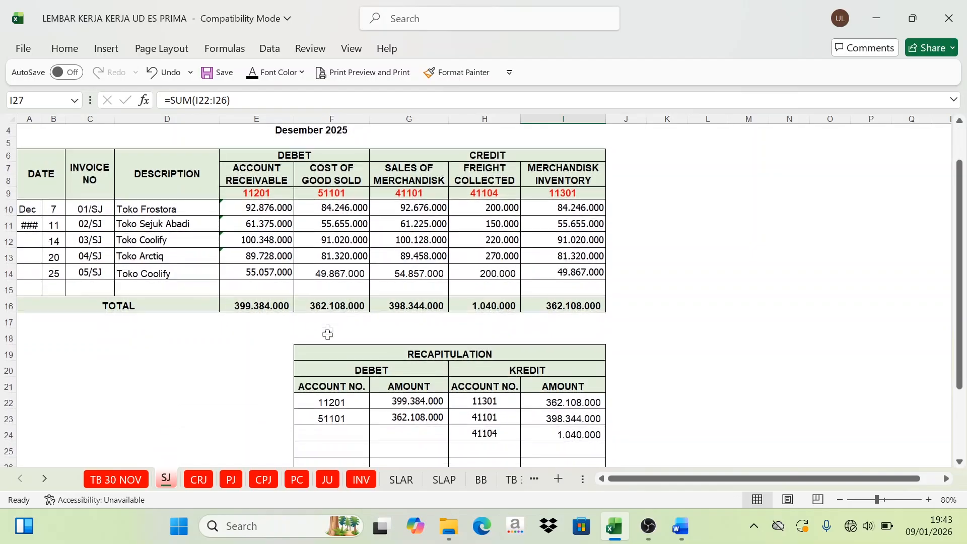
scroll(327, 334, up, 1)
Step: Open the CRJ sheet and examine the cash receipt journal and its empty recapitulation table
click(199, 479)
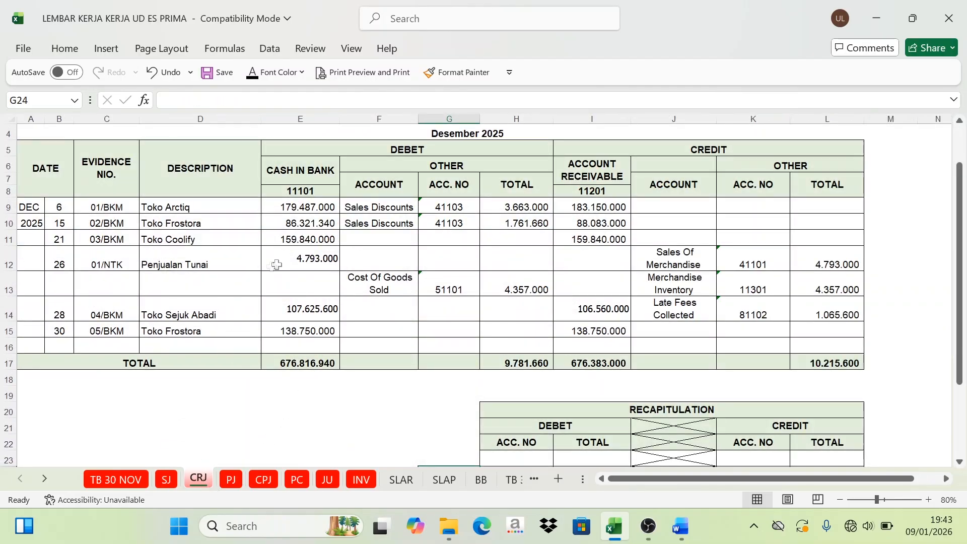
scroll(373, 184, up, 1)
scroll(558, 272, down, 3)
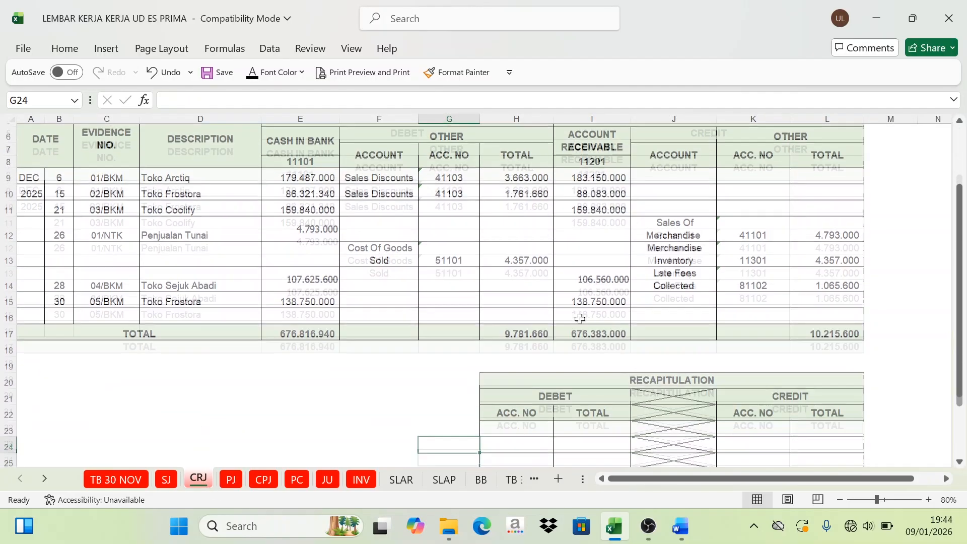
drag(542, 330, 781, 454)
click(684, 289)
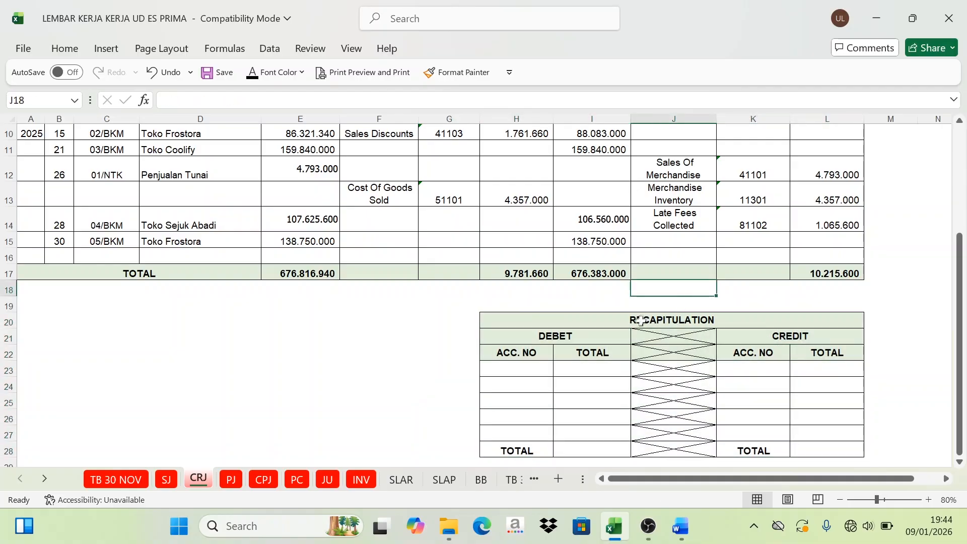
scroll(640, 325, up, 3)
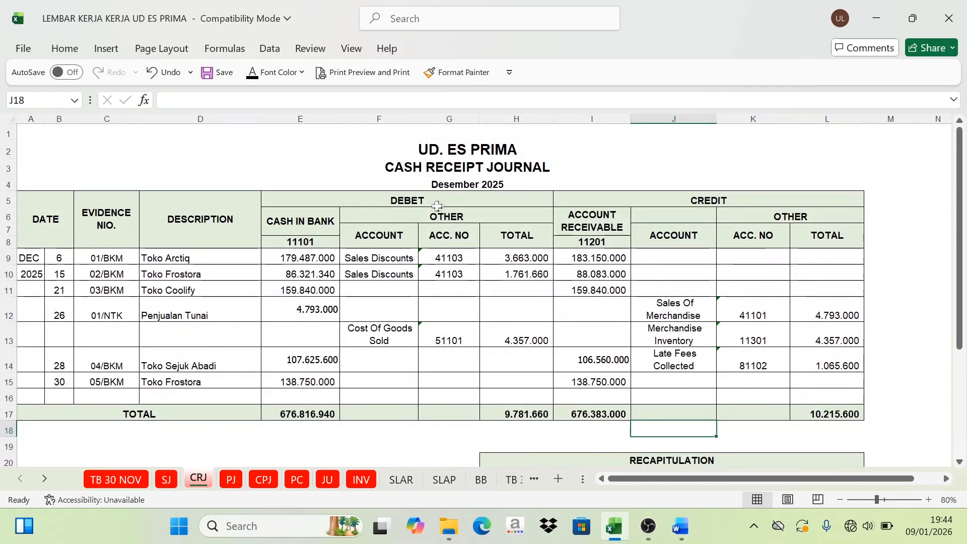
Step: Colour the debit account number 11101 under Cash in Bank in the cash receipt journal header (E8) red
click(409, 200)
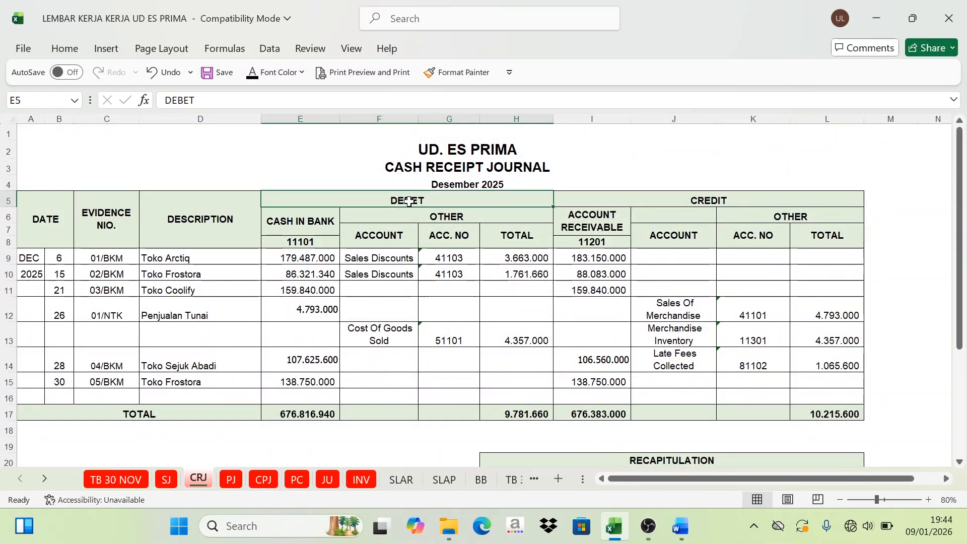
click(308, 244)
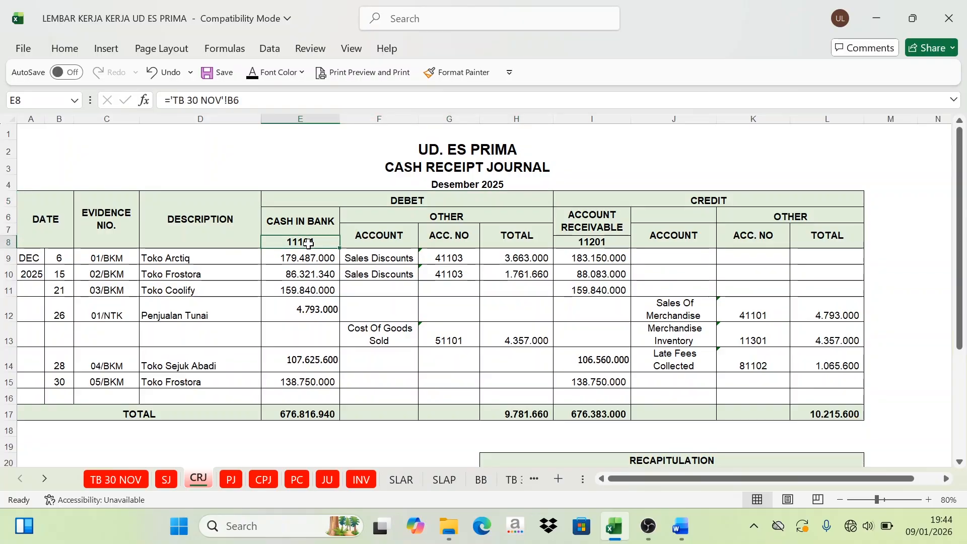
click(302, 72)
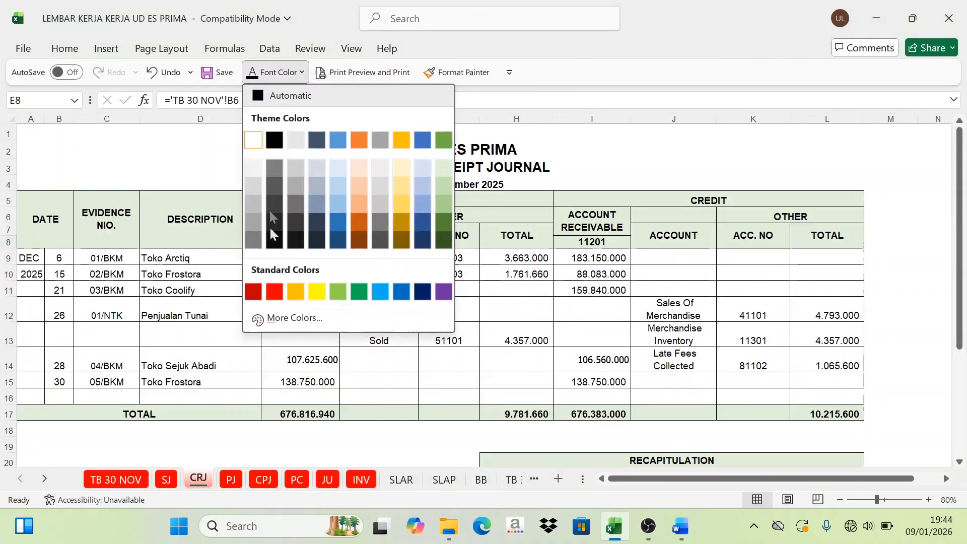
click(278, 289)
click(456, 217)
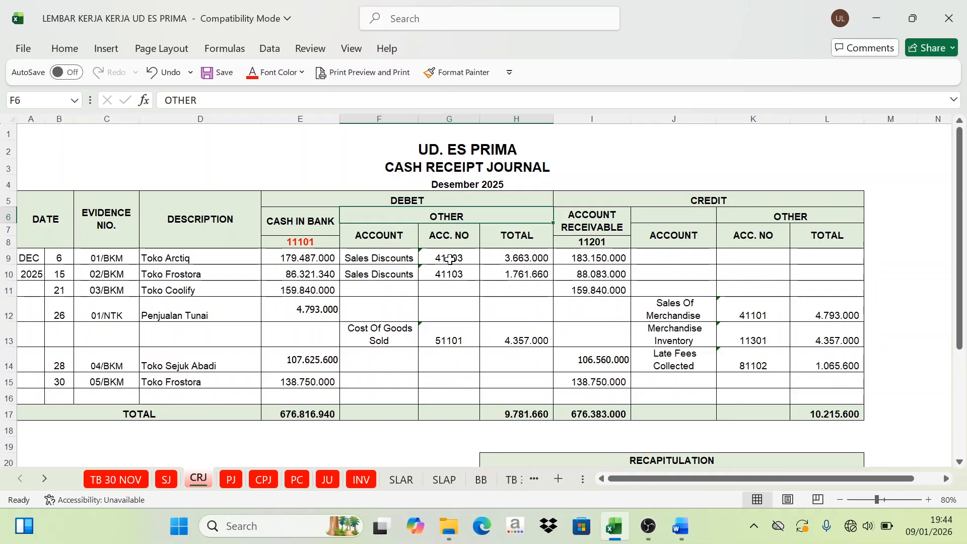
Step: Colour the debit account numbers under Other in the cash receipt journal (G9:G13) red
drag(449, 258, 450, 340)
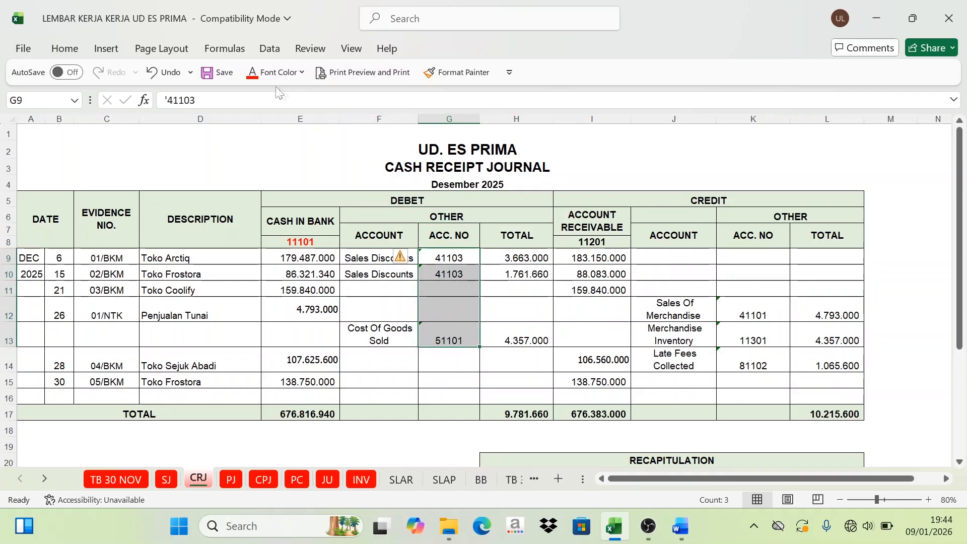
click(255, 73)
click(574, 273)
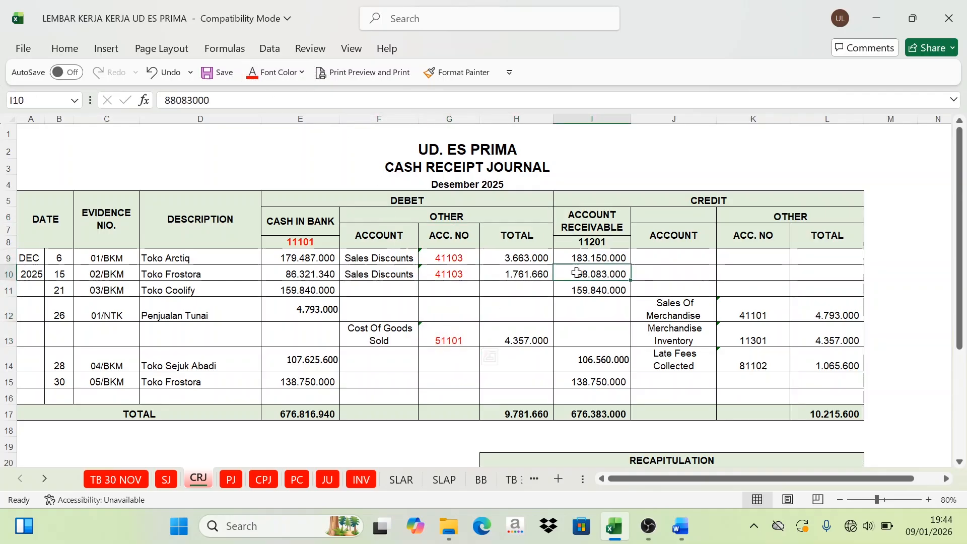
Step: Examine the red debit account numbers under Cash in Bank and Other, including the repeated Sales Discounts entries
click(410, 200)
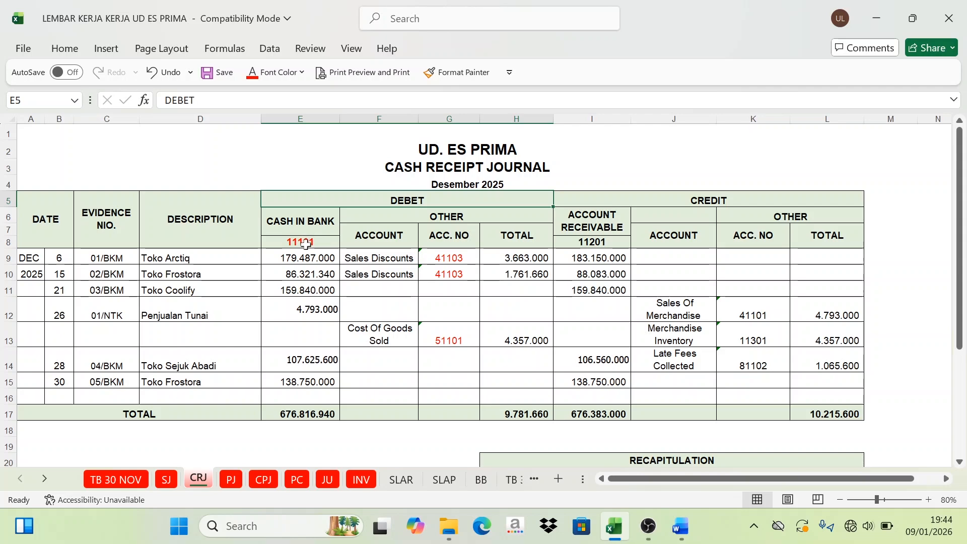
click(306, 243)
click(456, 260)
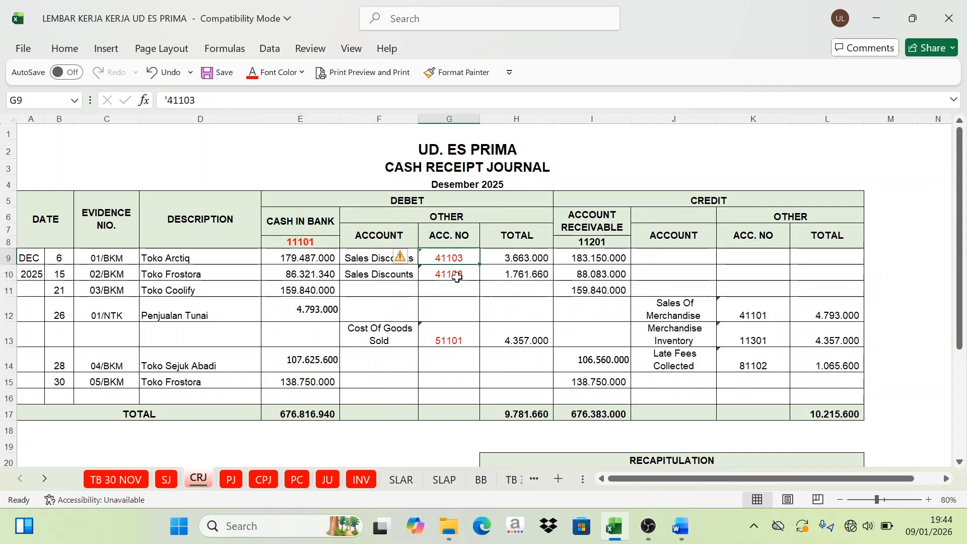
drag(360, 258, 370, 283)
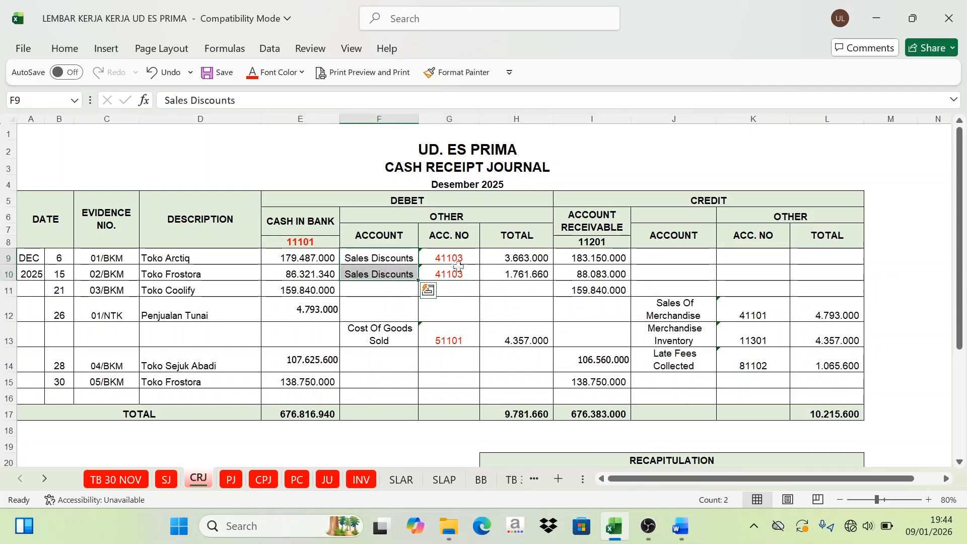
click(447, 343)
click(299, 246)
click(429, 261)
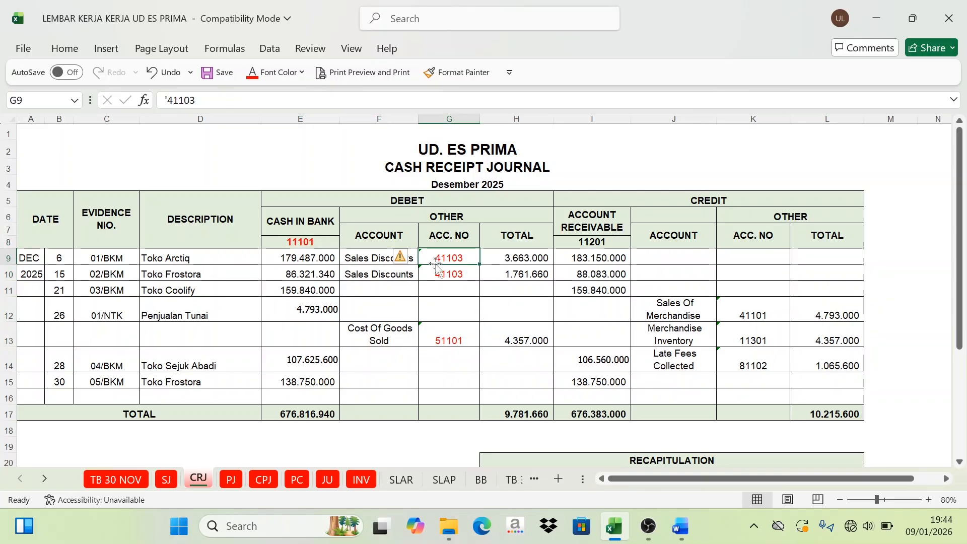
scroll(452, 338, down, 1)
scroll(451, 338, down, 2)
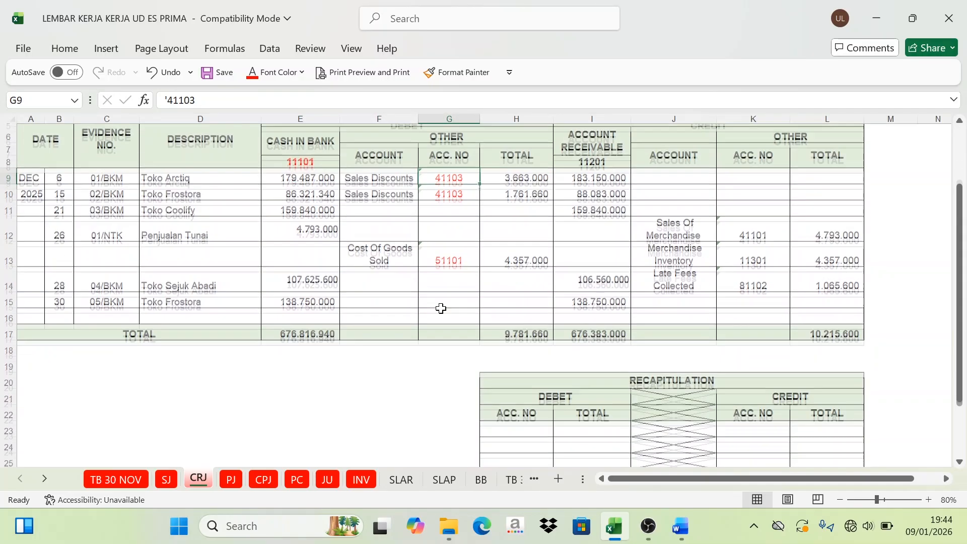
click(312, 145)
click(440, 157)
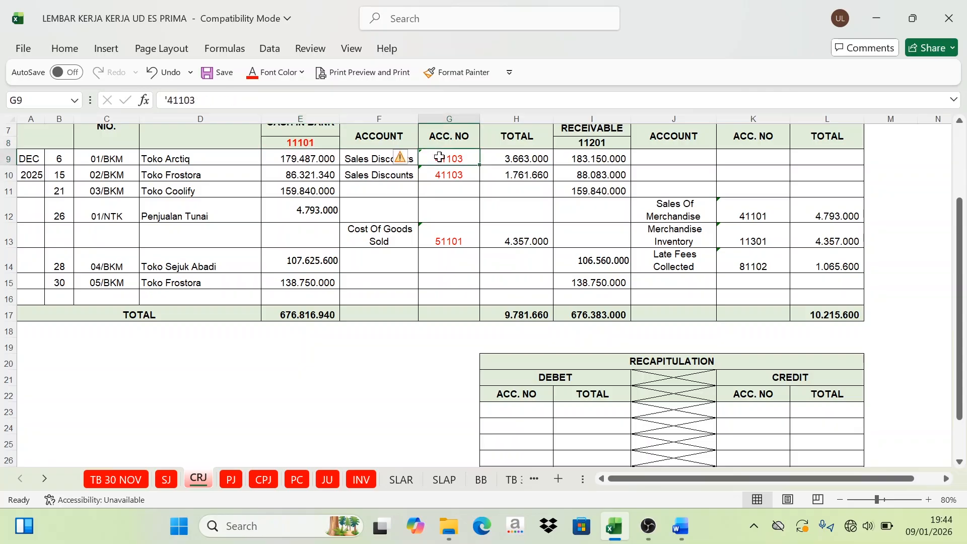
click(315, 144)
Step: Set the font colour of H23:H25 to Automatic to reveal debit account numbers 11101, 41103 and 51101 in the recapitulation
click(548, 408)
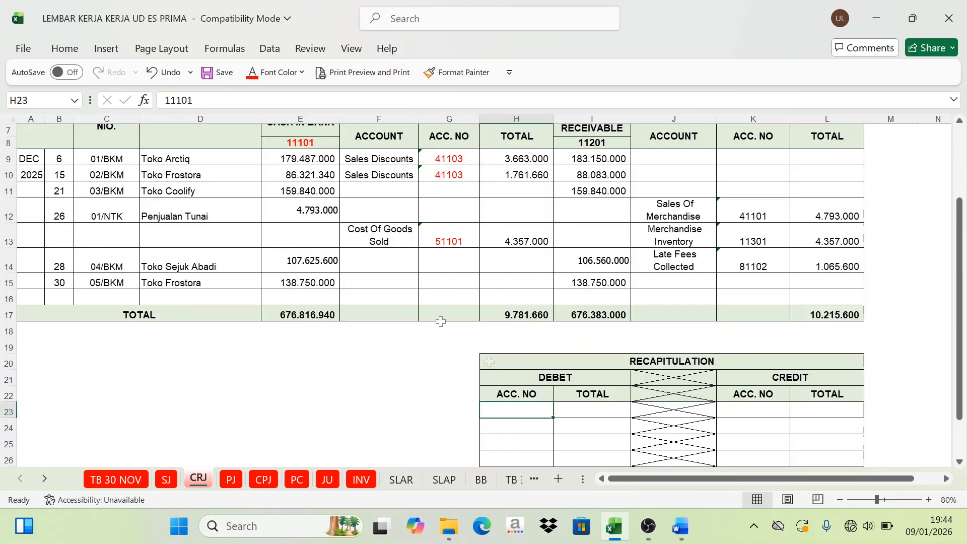
click(275, 76)
click(259, 99)
click(537, 428)
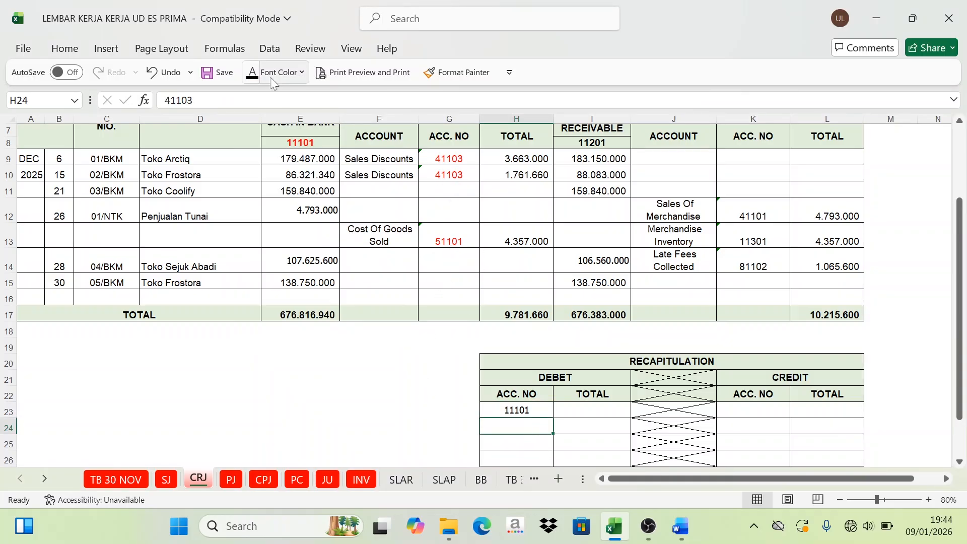
click(254, 72)
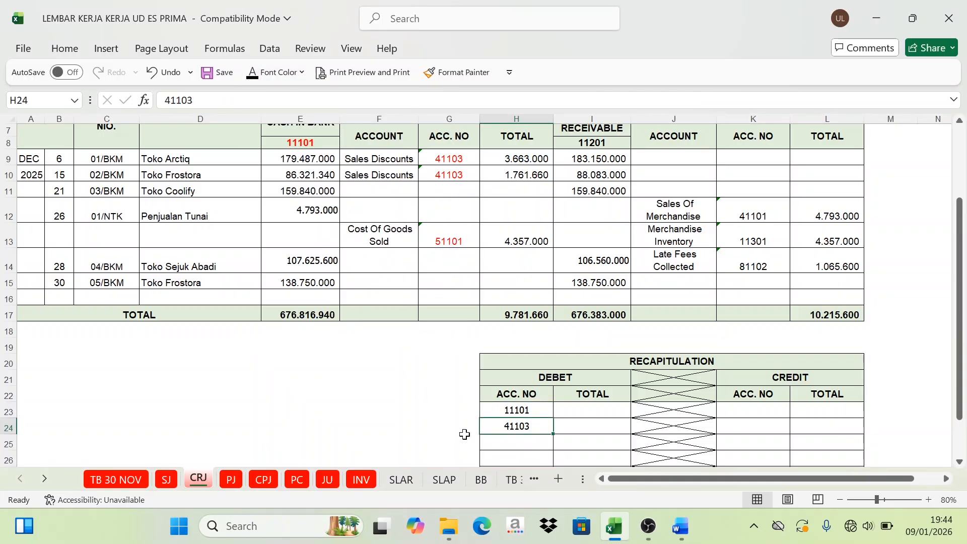
click(516, 448)
click(254, 72)
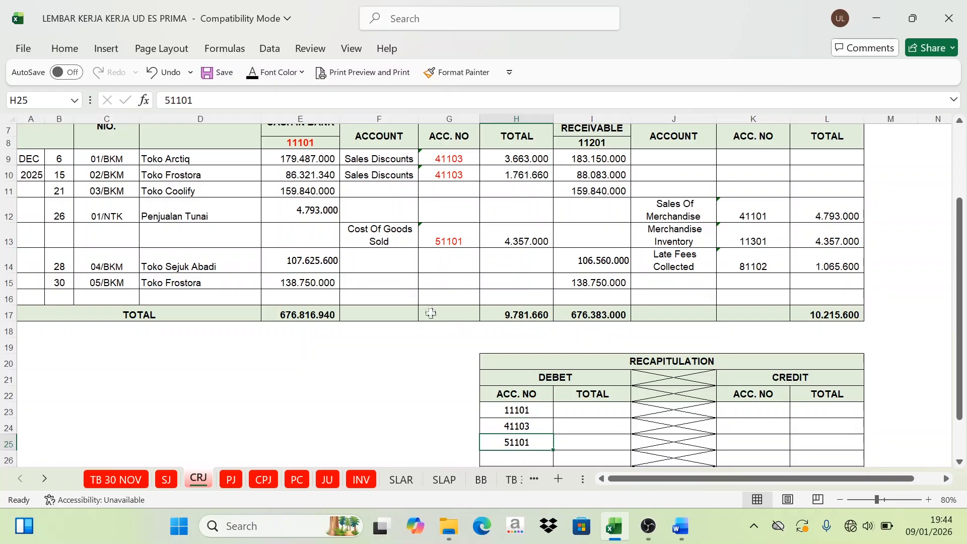
Step: Set the font colour of I23 to Automatic to reveal the Cash in Bank total for account 11101
click(587, 412)
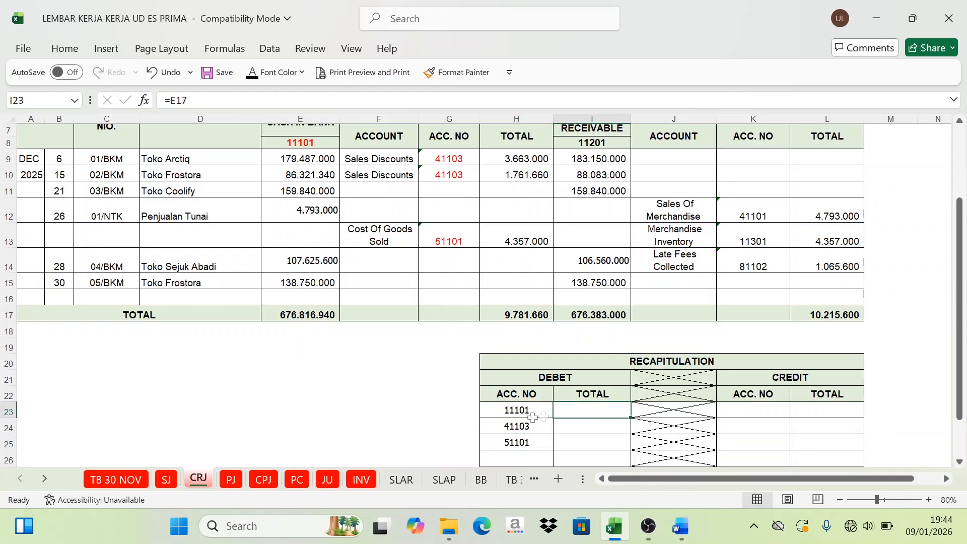
scroll(308, 297, up, 1)
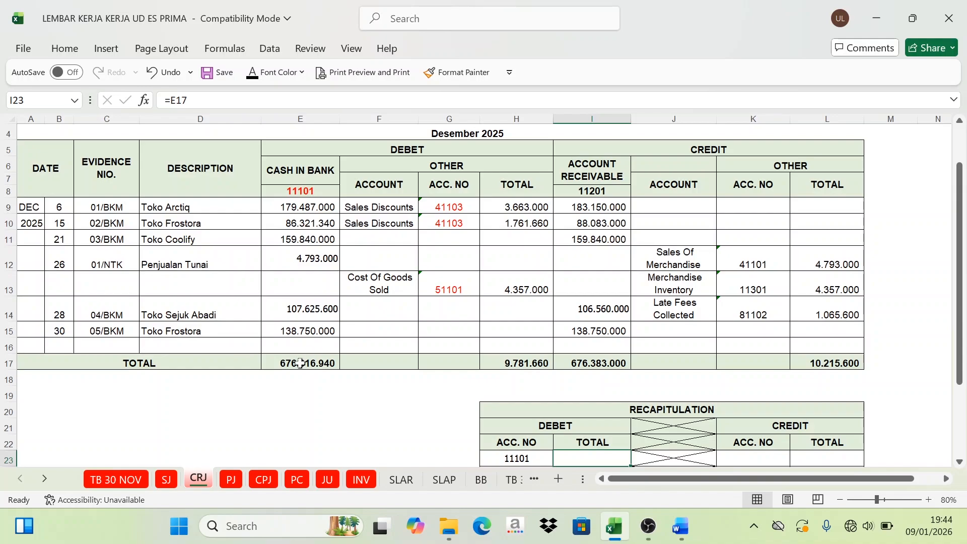
scroll(456, 403, down, 1)
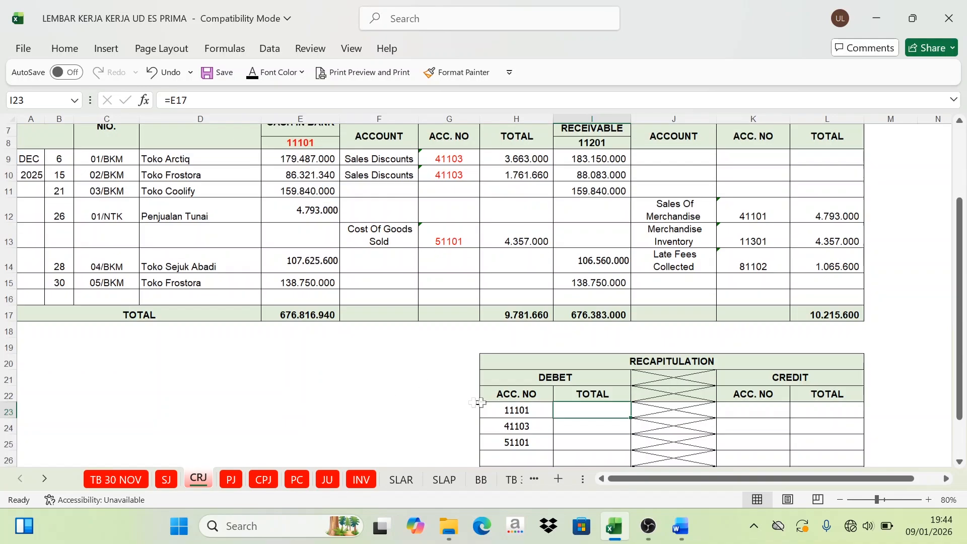
click(270, 72)
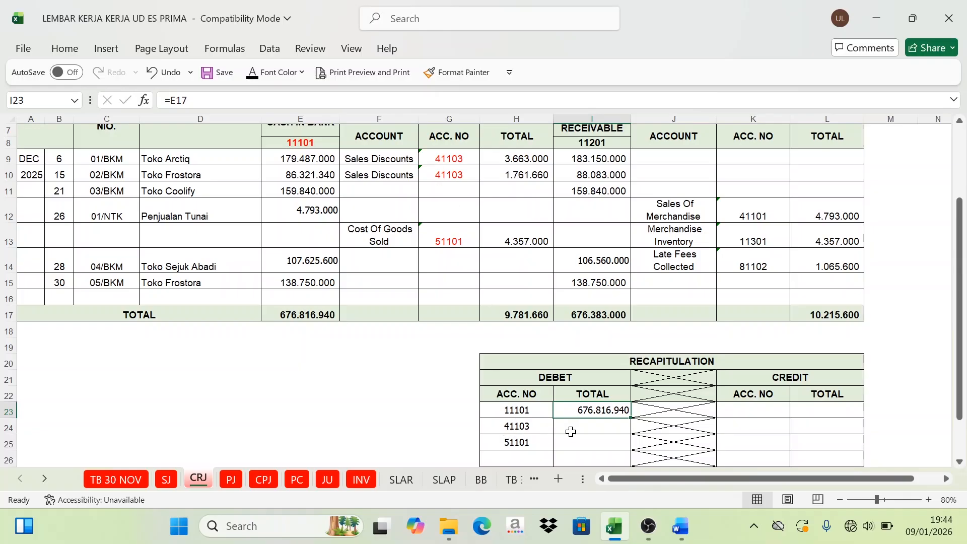
Step: Check the two Sales Discounts amounts in H9:H10, and set I24's font colour to Automatic to reveal their sum for account 41103
scroll(456, 272, up, 1)
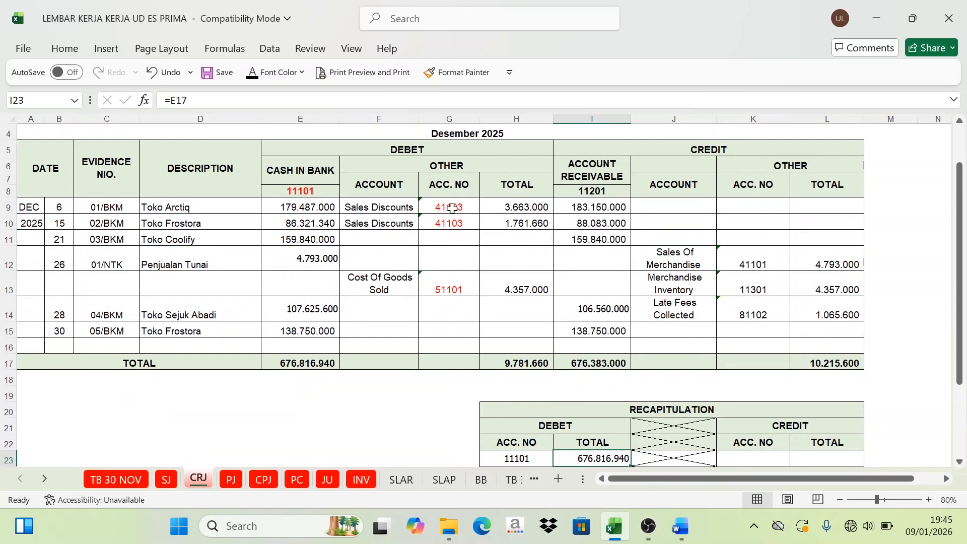
drag(452, 208, 451, 221)
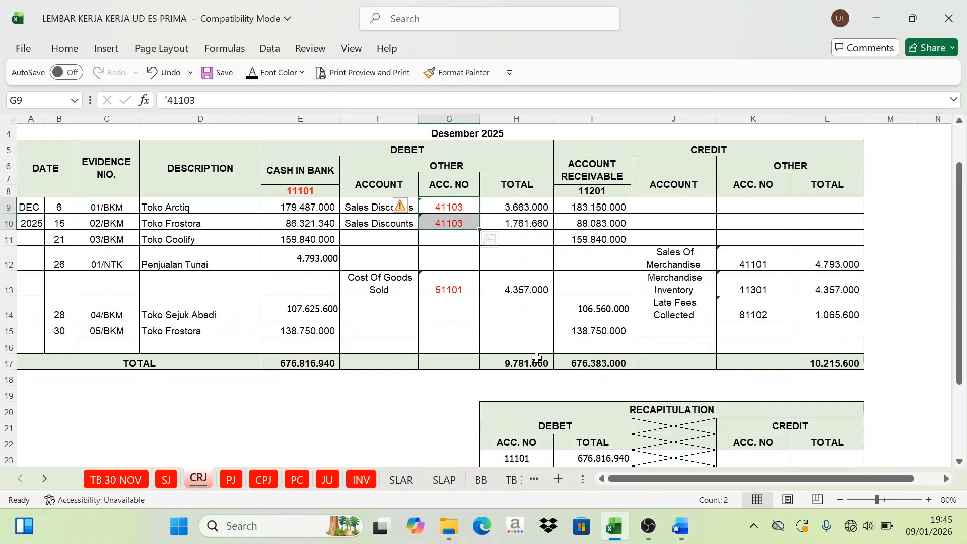
drag(527, 206, 511, 229)
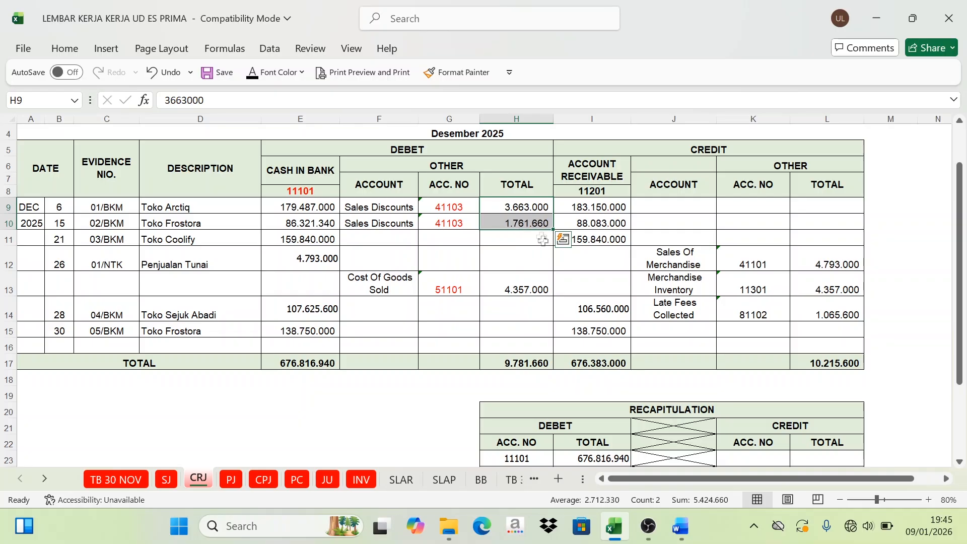
scroll(543, 240, down, 2)
click(606, 391)
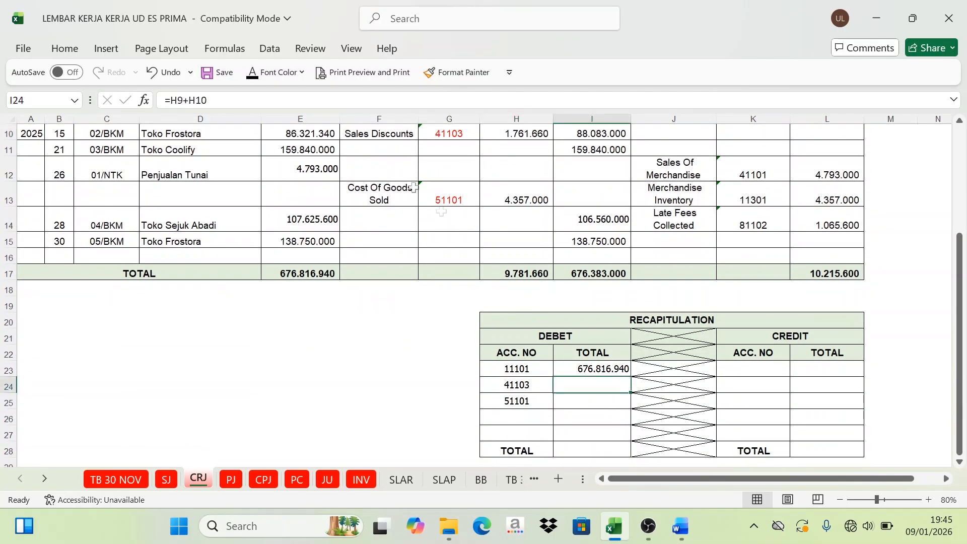
click(252, 74)
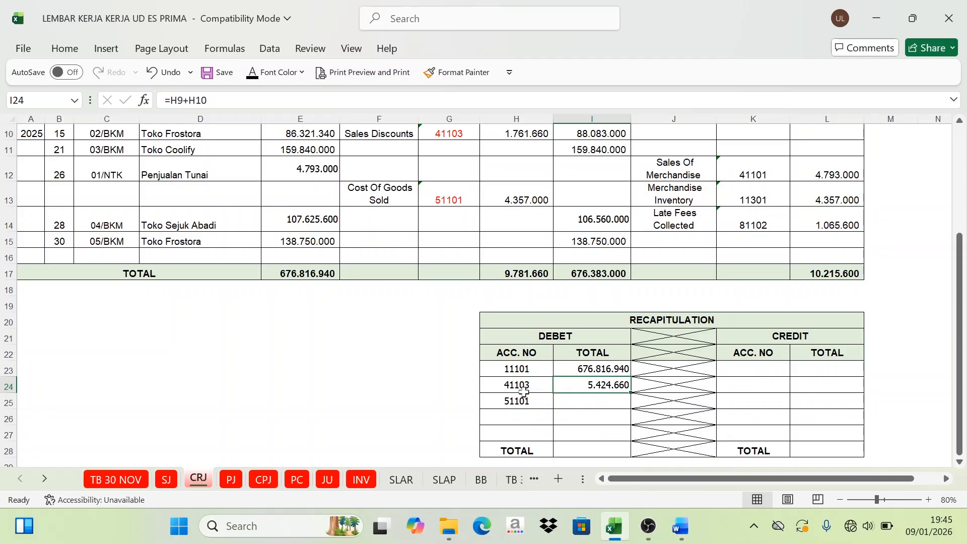
Step: Set the font colour of I25 to Automatic to reveal the Cost Of Goods Sold amount for account 51101
scroll(485, 247, up, 1)
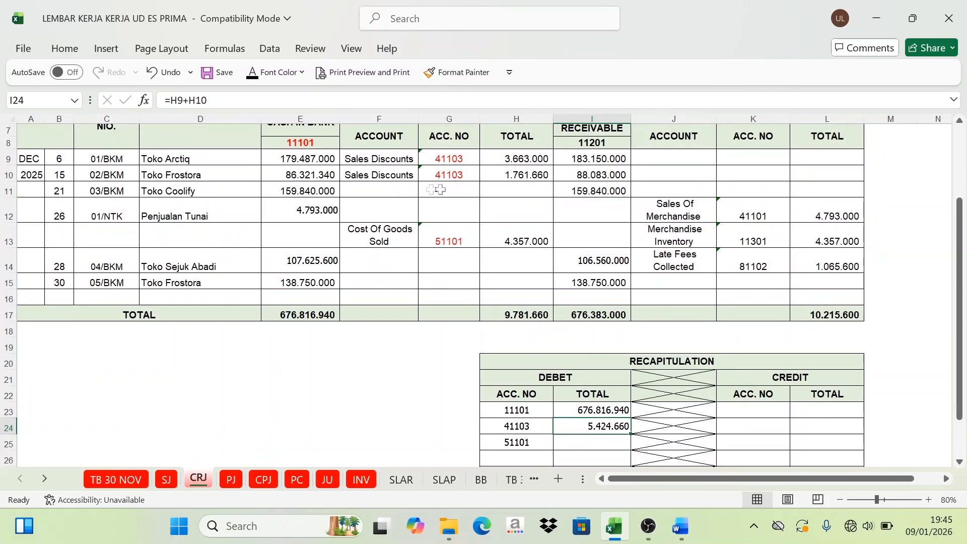
scroll(603, 416, down, 1)
click(605, 406)
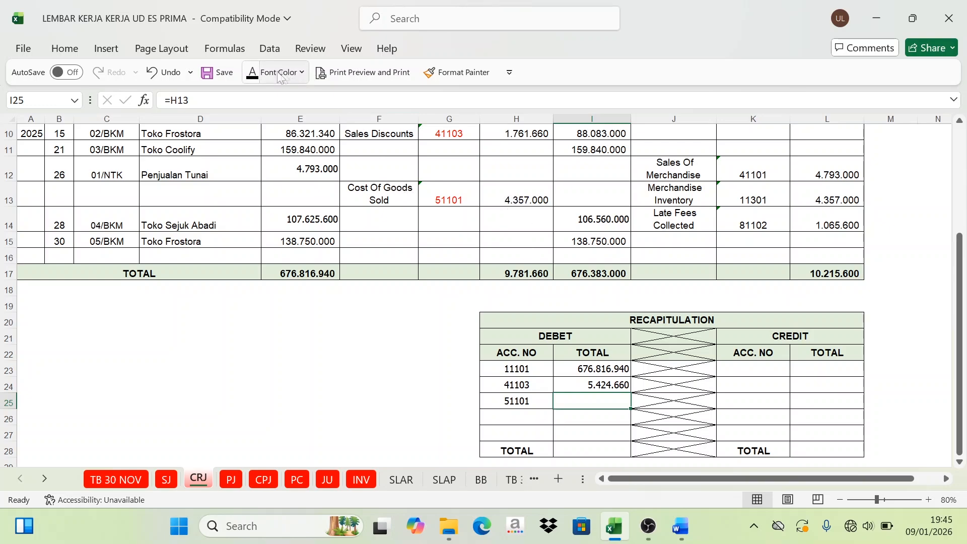
click(252, 73)
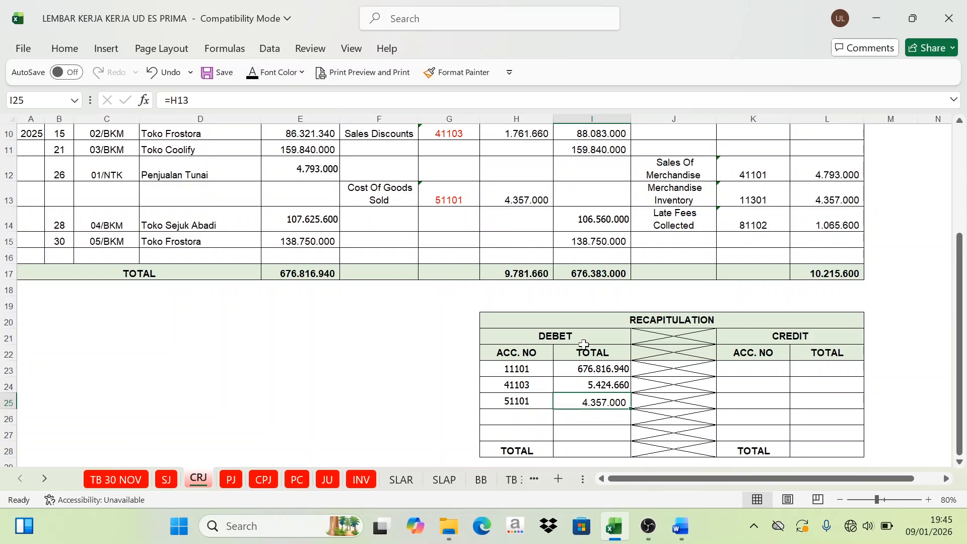
Step: Set the font colour of I28 to Automatic to reveal the sum of the recapitulation's debit amounts
scroll(584, 348, down, 3)
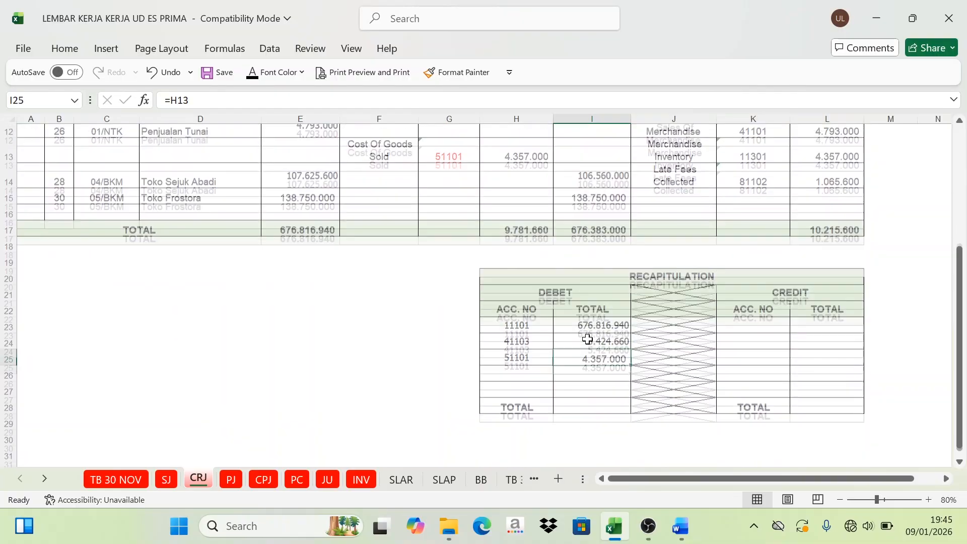
drag(600, 316, 596, 373)
click(585, 393)
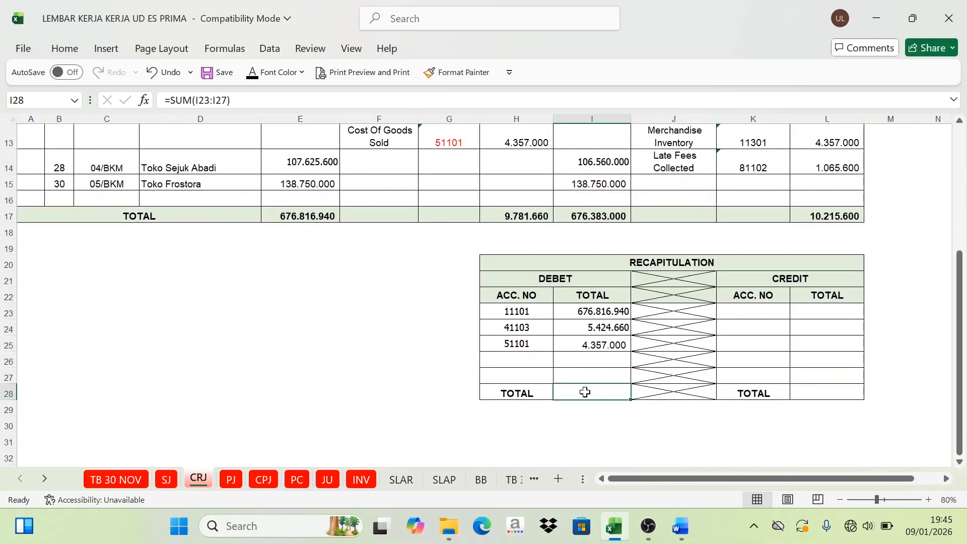
click(253, 73)
Step: Colour the journal's credit account numbers red, covering Account Receivable 11201 (I8) and the Other accounts in K12:K14
scroll(680, 423, up, 4)
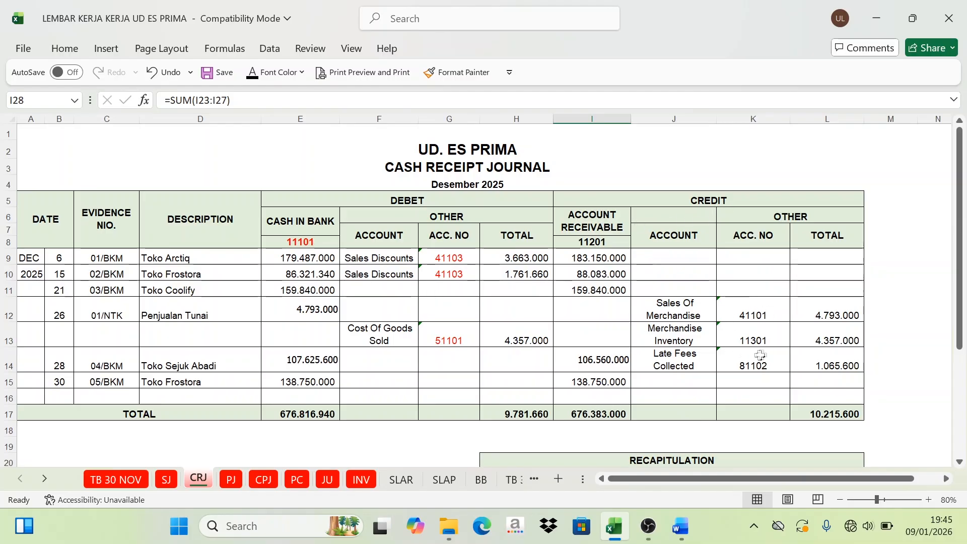
click(598, 241)
click(301, 72)
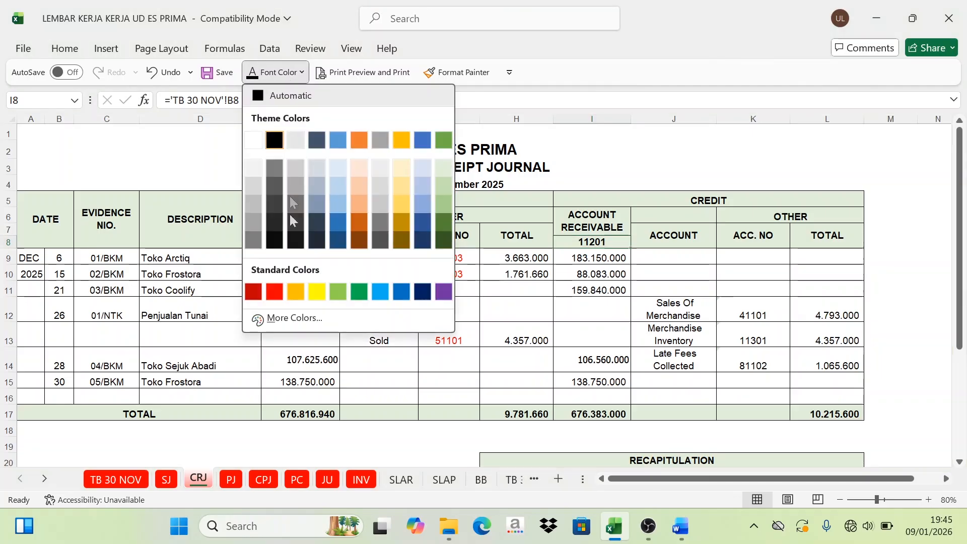
click(281, 296)
drag(748, 313, 757, 361)
click(254, 73)
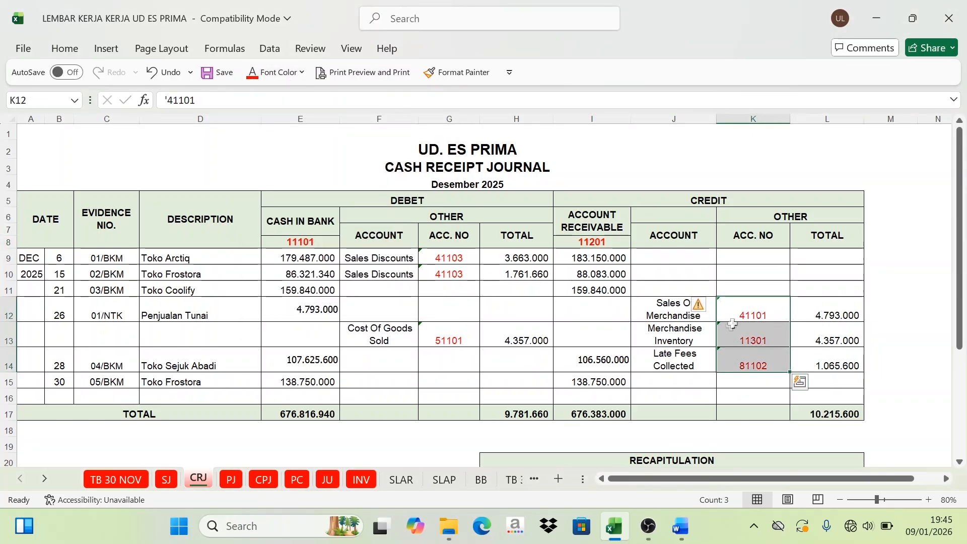
Step: Set the font colour of K23 to Automatic to reveal Account Receivable number 11201 on the recapitulation's credit side
click(593, 235)
scroll(769, 312, down, 1)
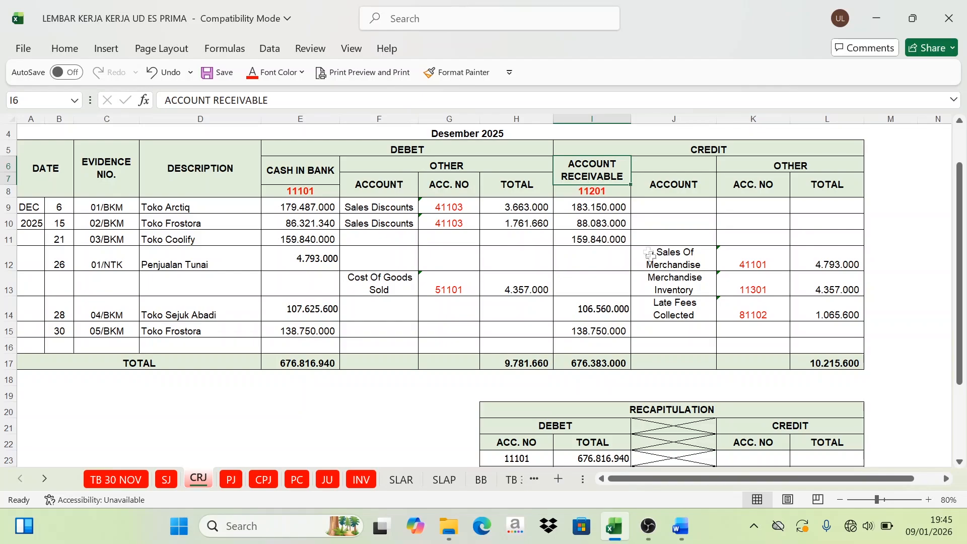
scroll(650, 254, down, 1)
click(753, 409)
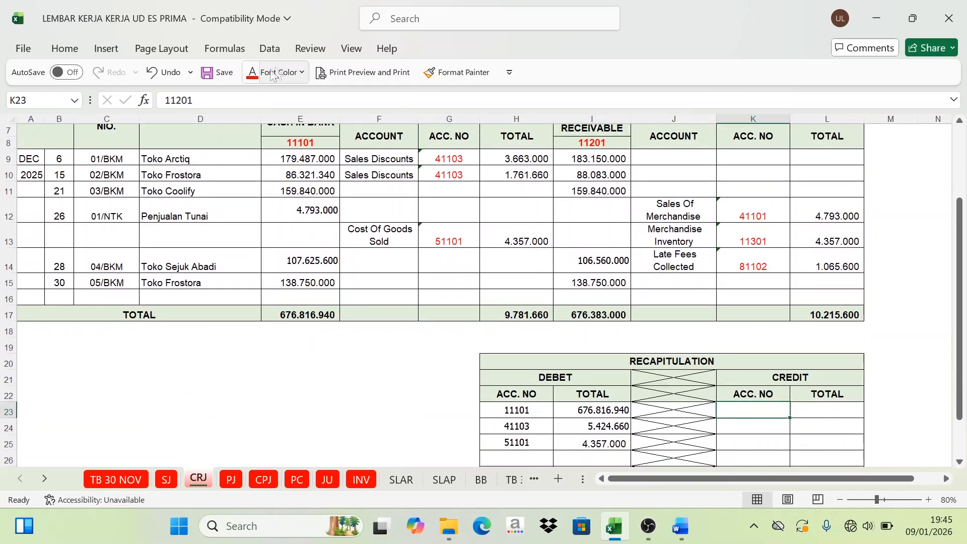
click(301, 72)
click(272, 96)
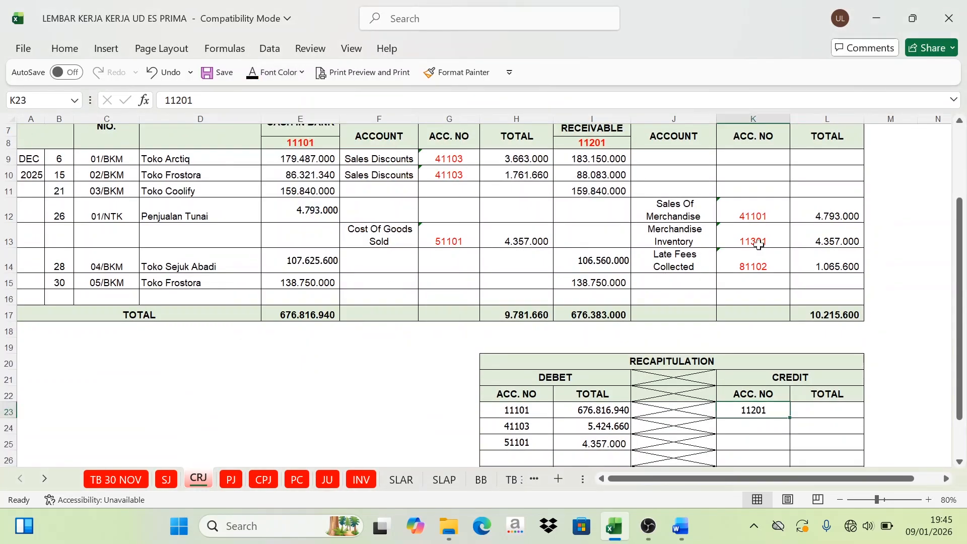
Step: Set the font colour of K24, K25 and K26 to Automatic to reveal credit account numbers 11301, 41101 and 81102
click(764, 426)
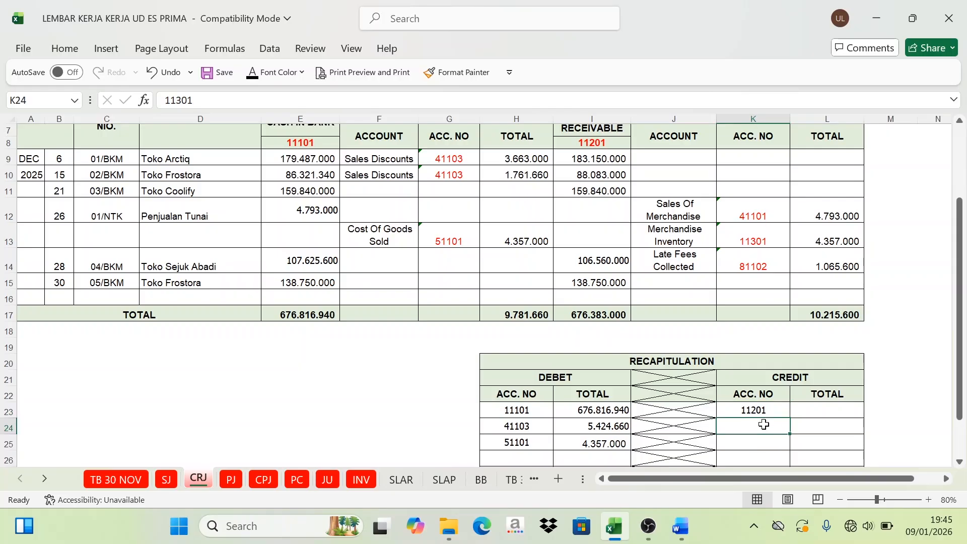
click(263, 77)
click(762, 439)
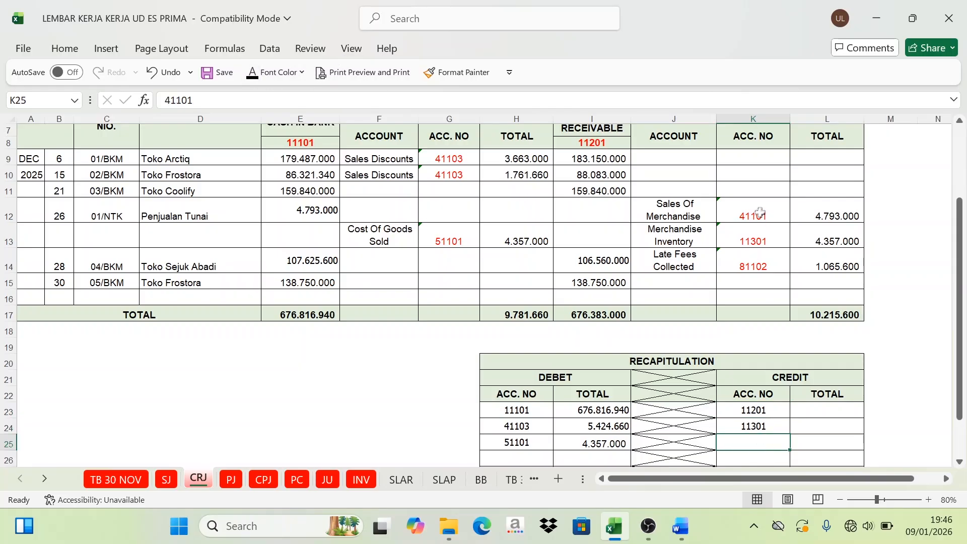
click(264, 74)
scroll(747, 435, down, 1)
click(763, 421)
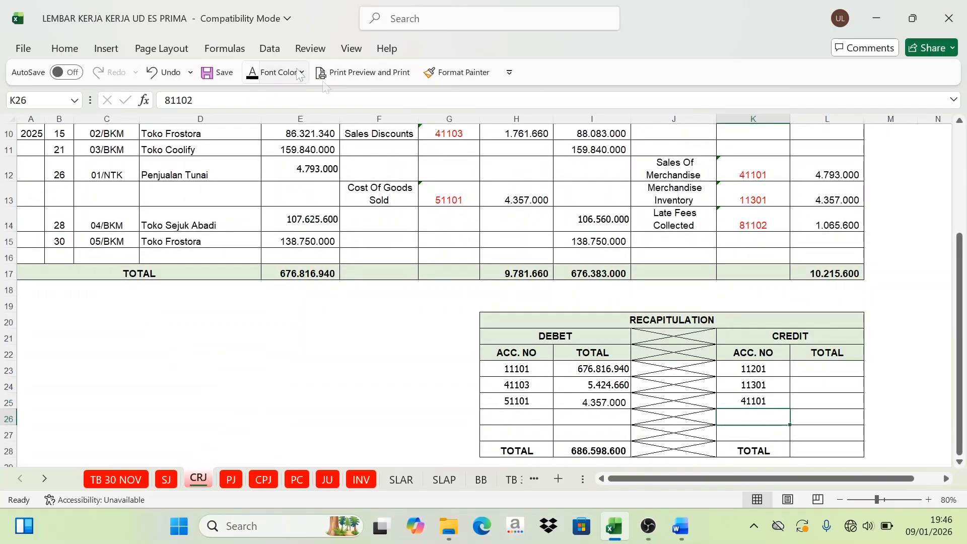
click(264, 74)
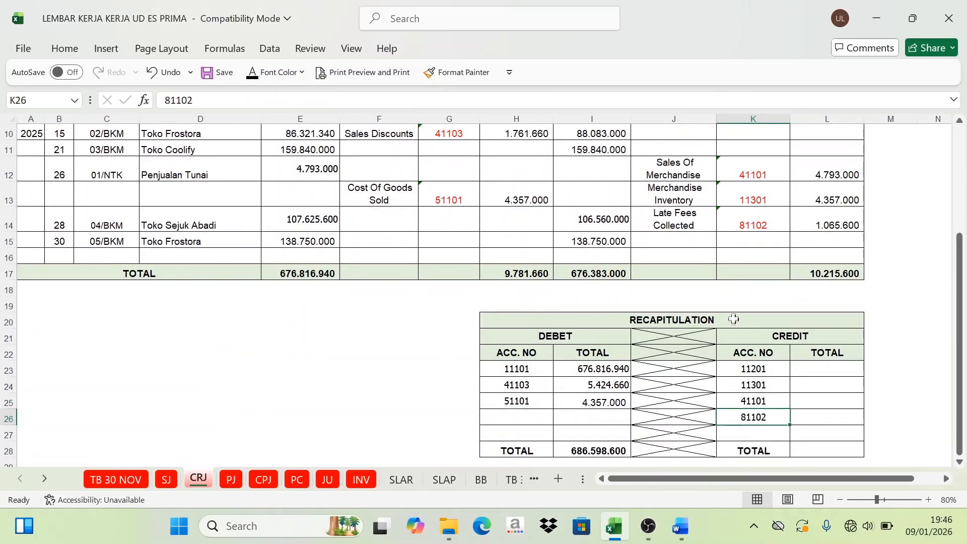
Step: Check the Account Receivable total in I17, and set L23's font colour to Automatic to reveal the amount for account 11201
click(826, 368)
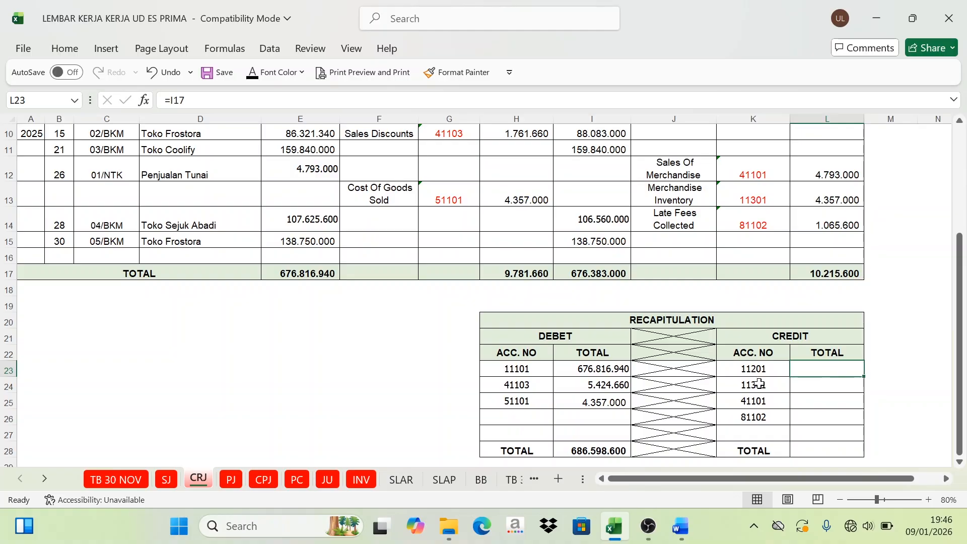
scroll(587, 156, up, 2)
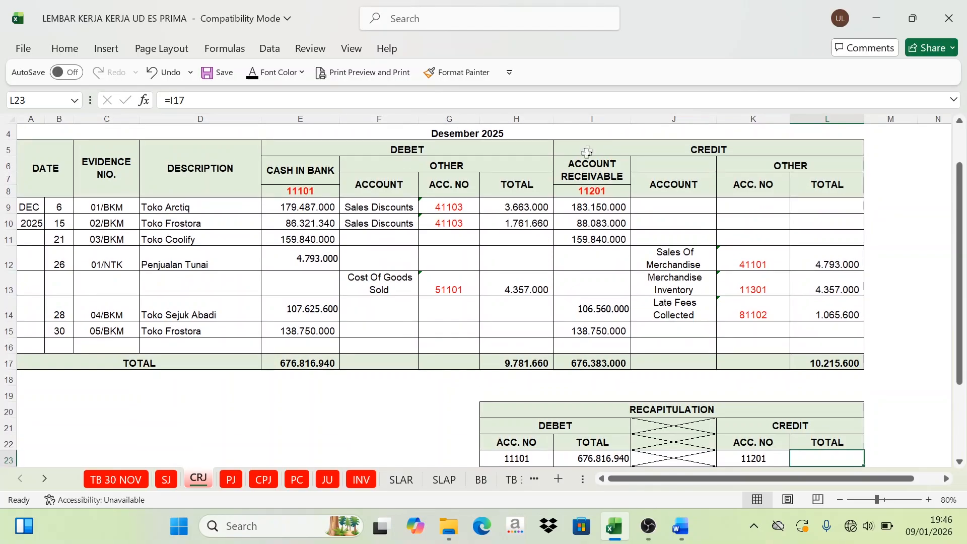
click(598, 363)
scroll(711, 392, down, 3)
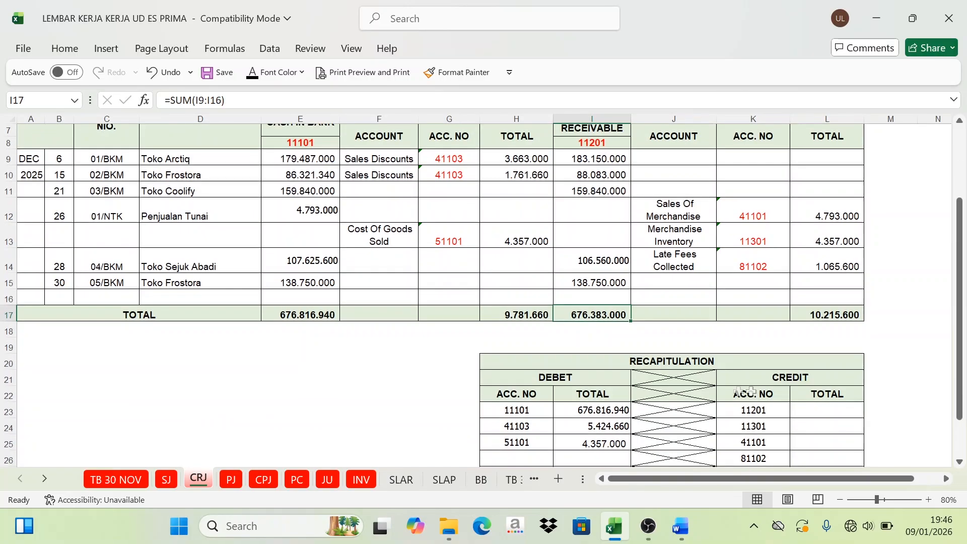
click(826, 410)
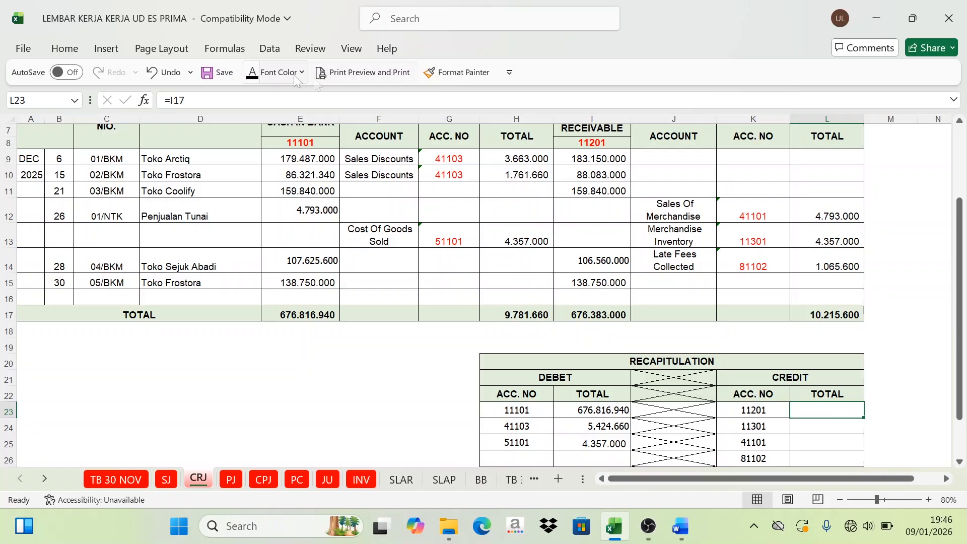
click(253, 74)
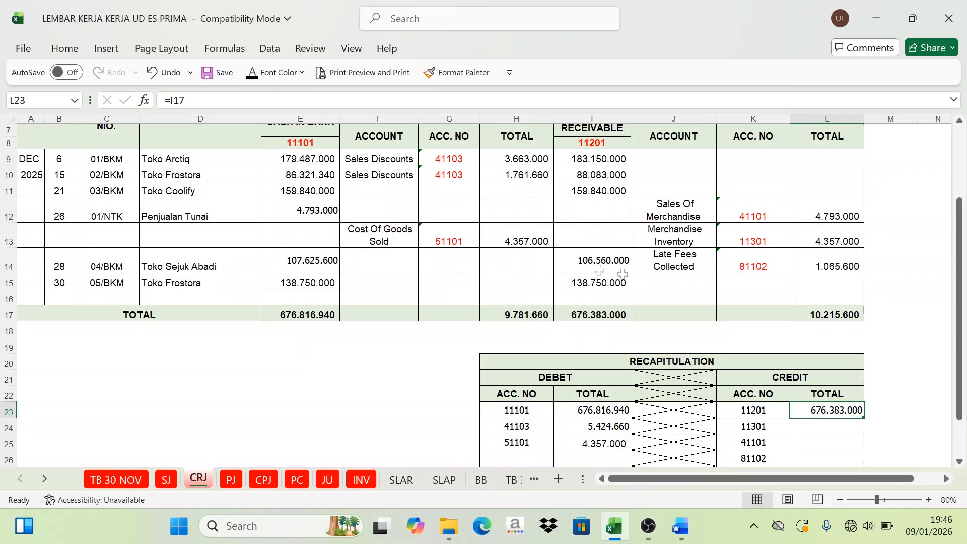
Step: Check the Merchandise Inventory amount in L13, and set L24's font colour to Automatic to reveal the amount for account 11301
click(758, 427)
click(823, 238)
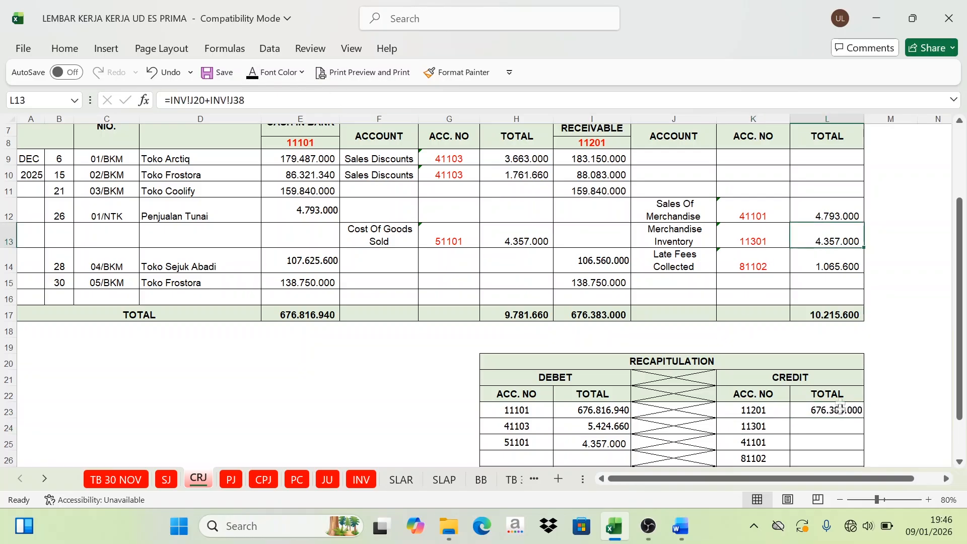
click(829, 424)
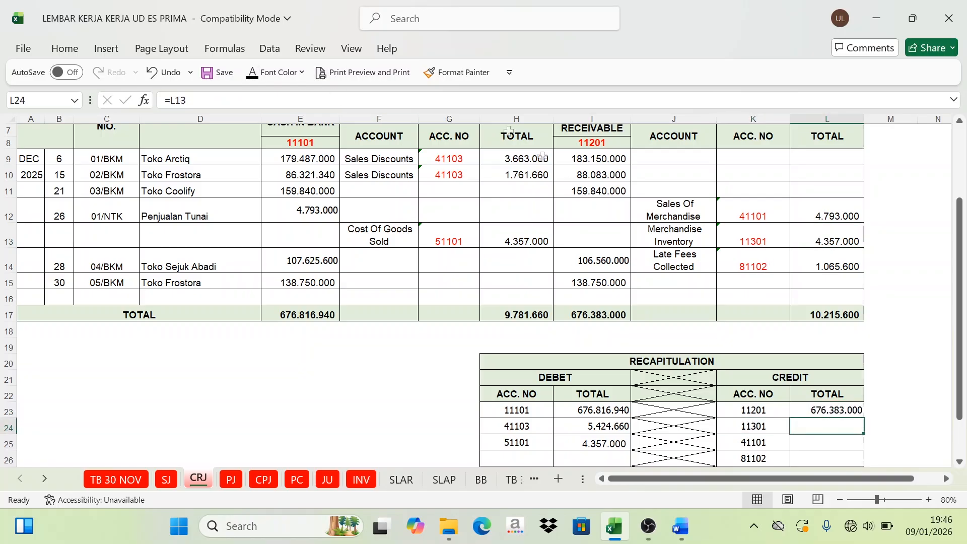
click(252, 76)
Step: Set the font colour of L25 and L26 to Automatic to reveal the amounts for accounts 41101 and 81102
scroll(830, 425, down, 1)
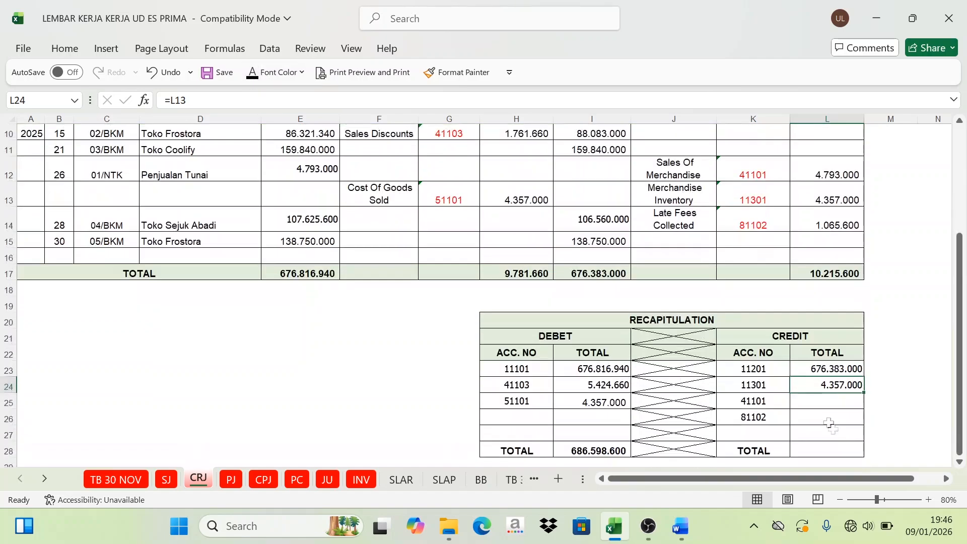
click(836, 405)
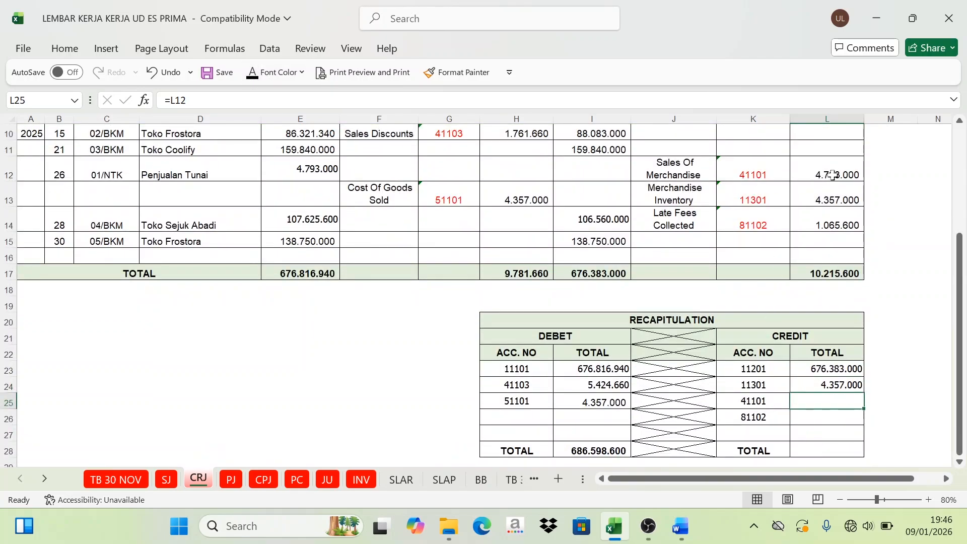
click(252, 75)
click(831, 421)
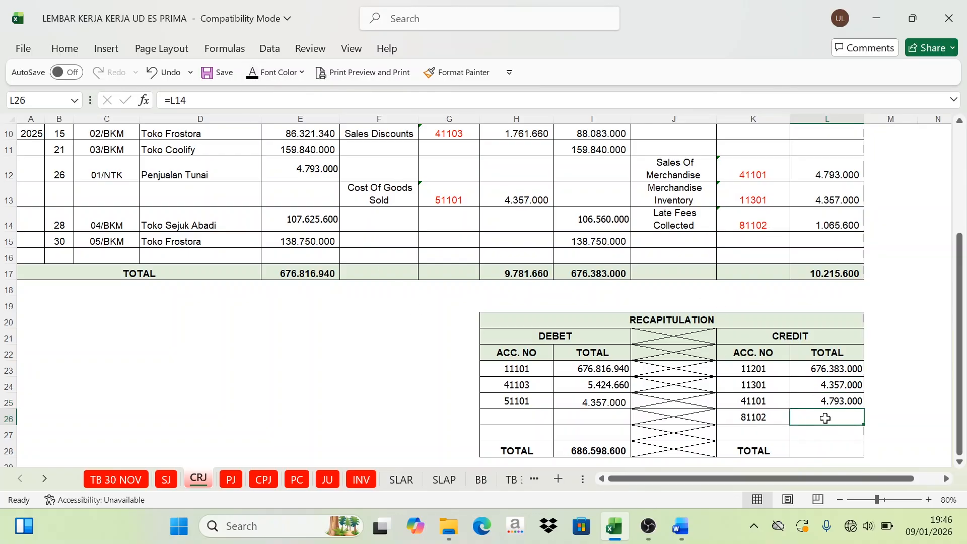
click(252, 76)
Step: Set the font colour of L28 to Automatic to reveal the sum of the recapitulation's credit amounts
scroll(791, 240, down, 2)
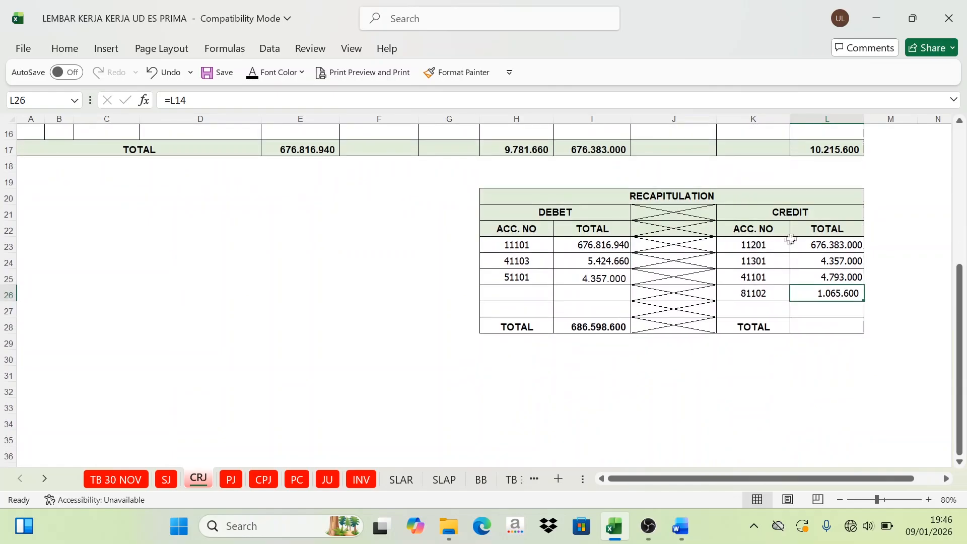
drag(826, 248, 823, 275)
click(821, 326)
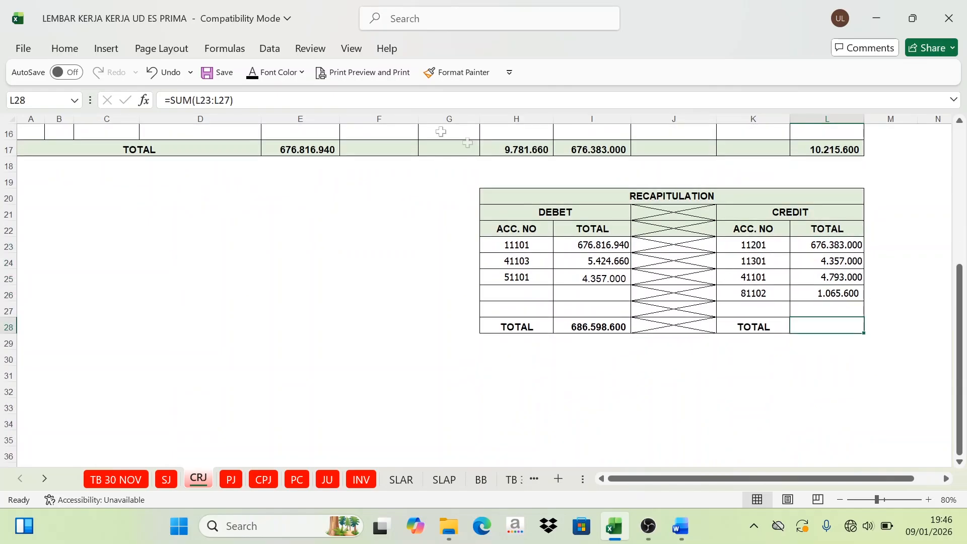
click(279, 75)
Step: Compare the recapitulation's debit total in I28 with its credit total in L28
click(603, 329)
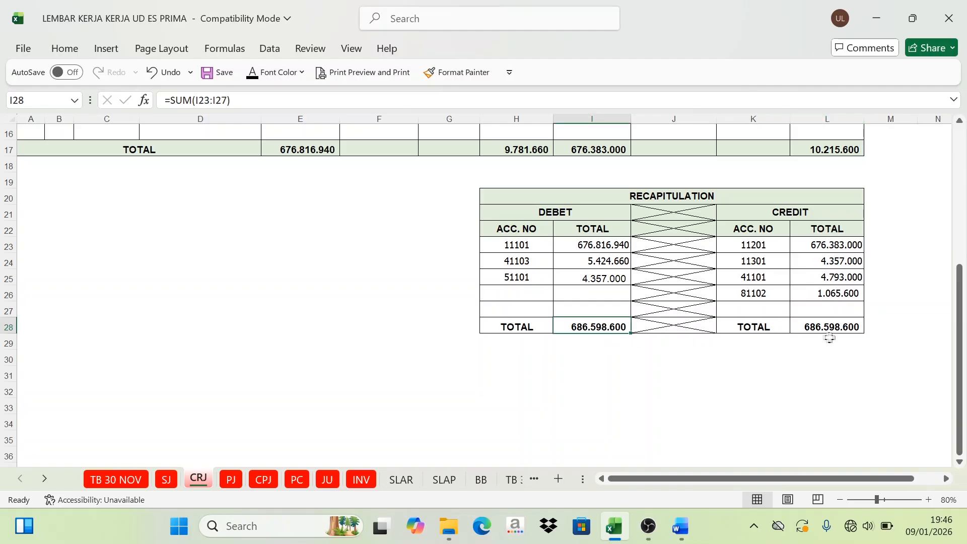
click(844, 329)
scroll(766, 304, up, 5)
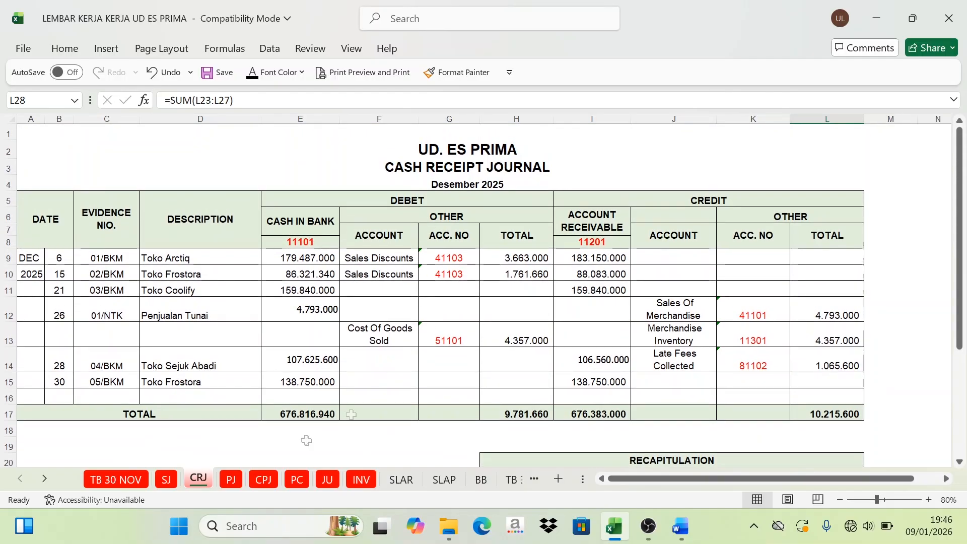
Step: Open the PJ sheet and examine the Purchases Journal's debit and credit columns
click(231, 480)
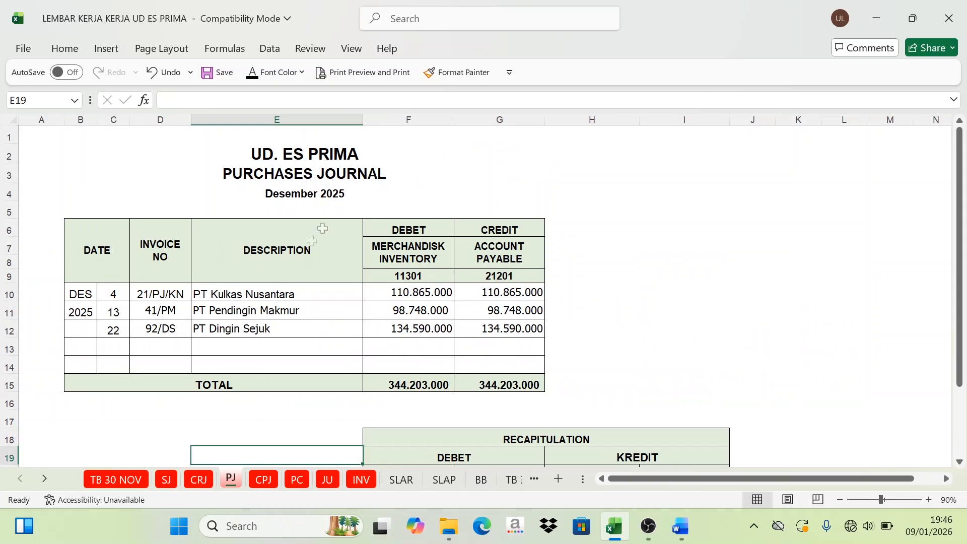
scroll(302, 214, down, 1)
scroll(297, 224, up, 1)
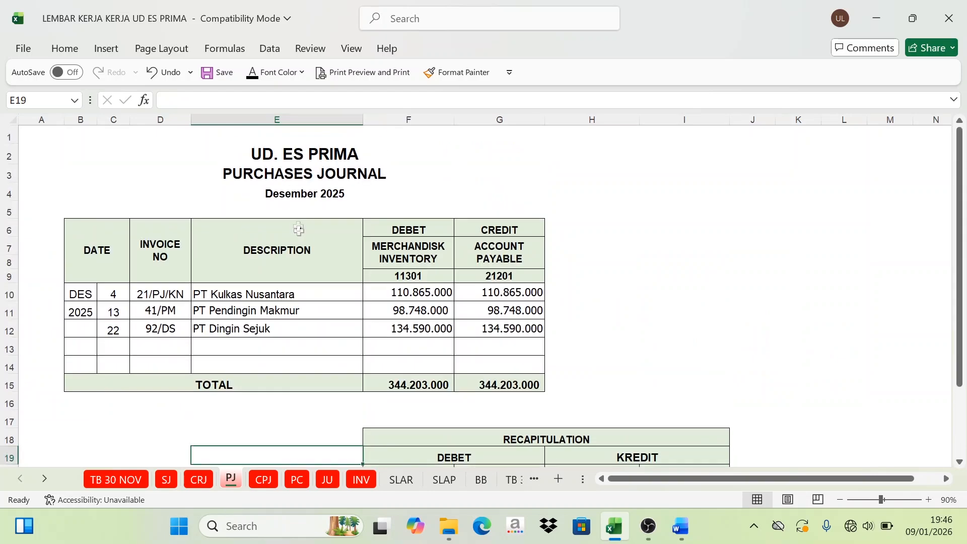
click(333, 324)
click(403, 229)
click(490, 229)
click(415, 227)
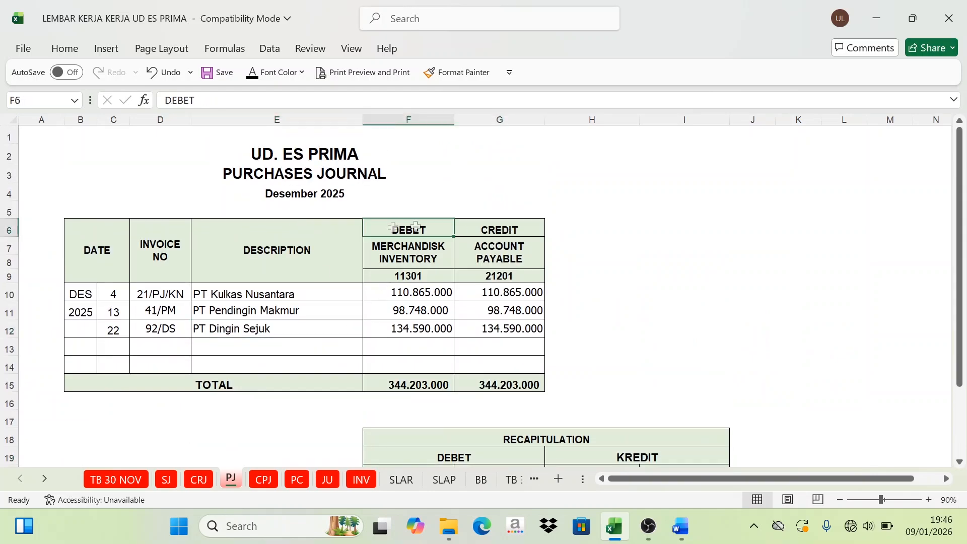
click(494, 231)
click(409, 232)
click(497, 231)
Step: Set the font colour of F21 and G21 to Automatic to reveal debit account 11301 and its amount in the purchases recapitulation
scroll(396, 248, down, 2)
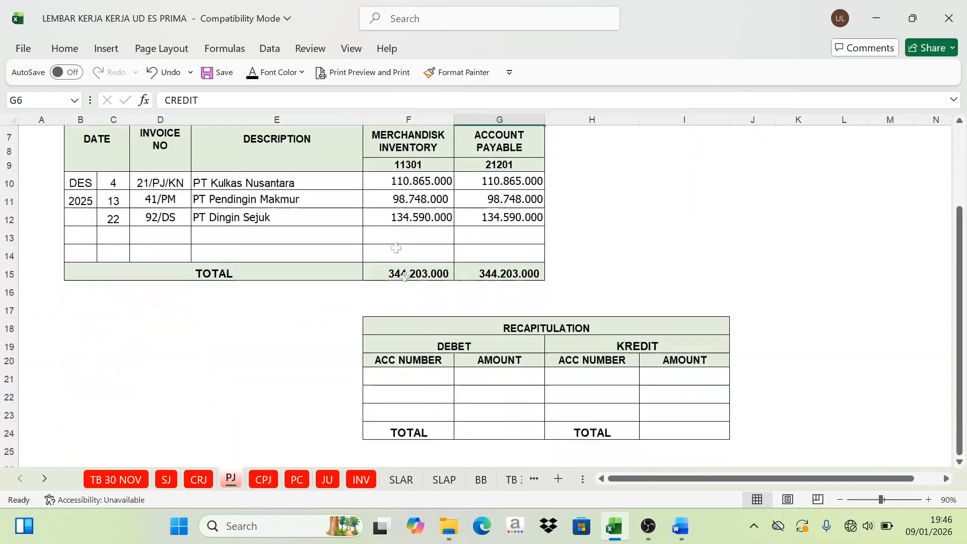
click(406, 378)
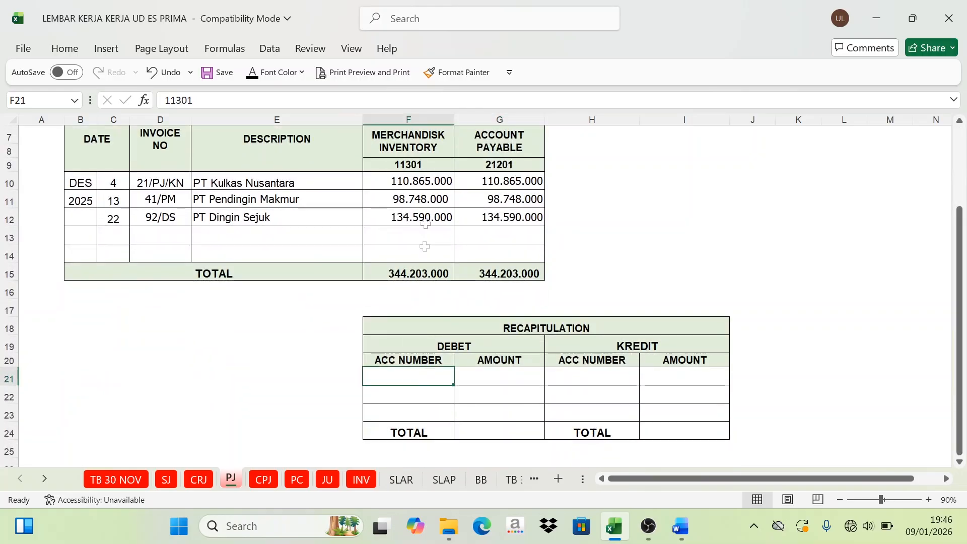
click(252, 73)
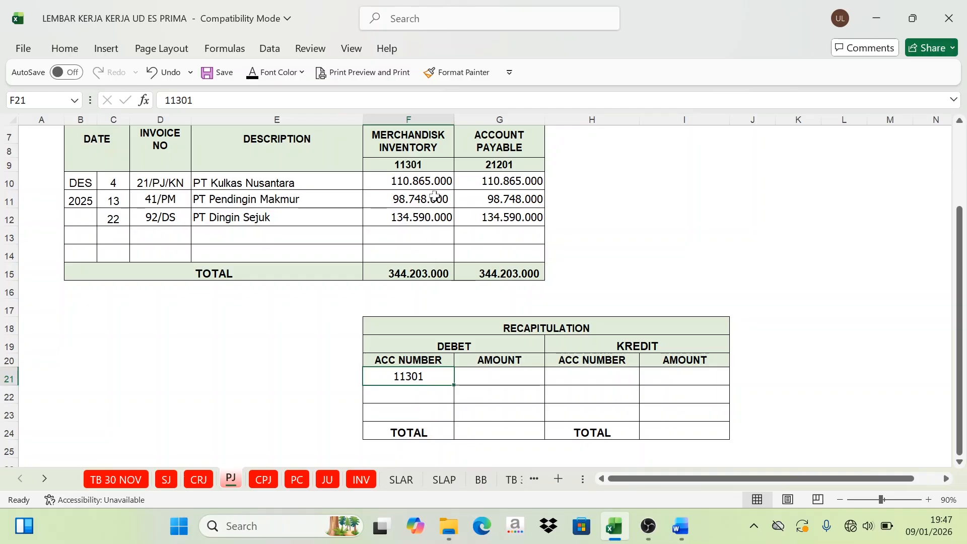
click(476, 379)
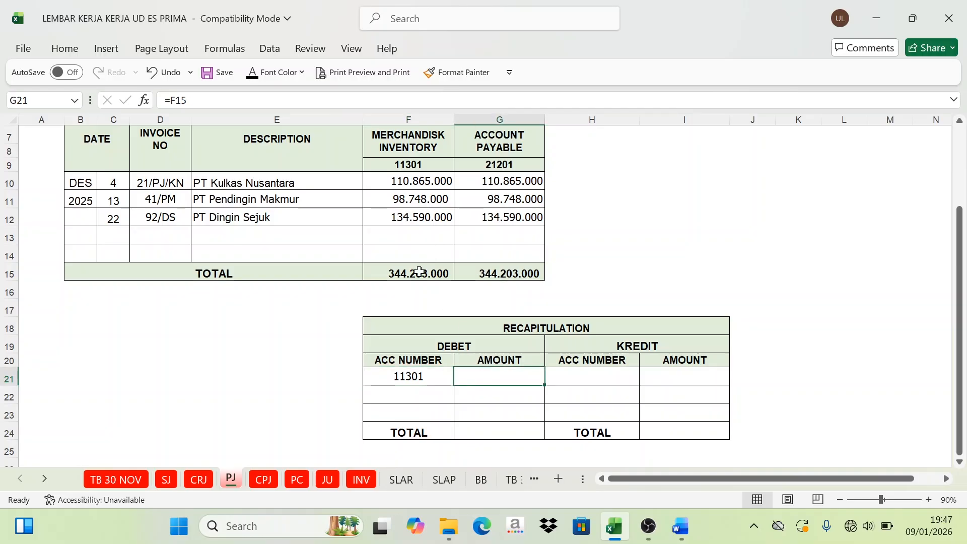
click(251, 73)
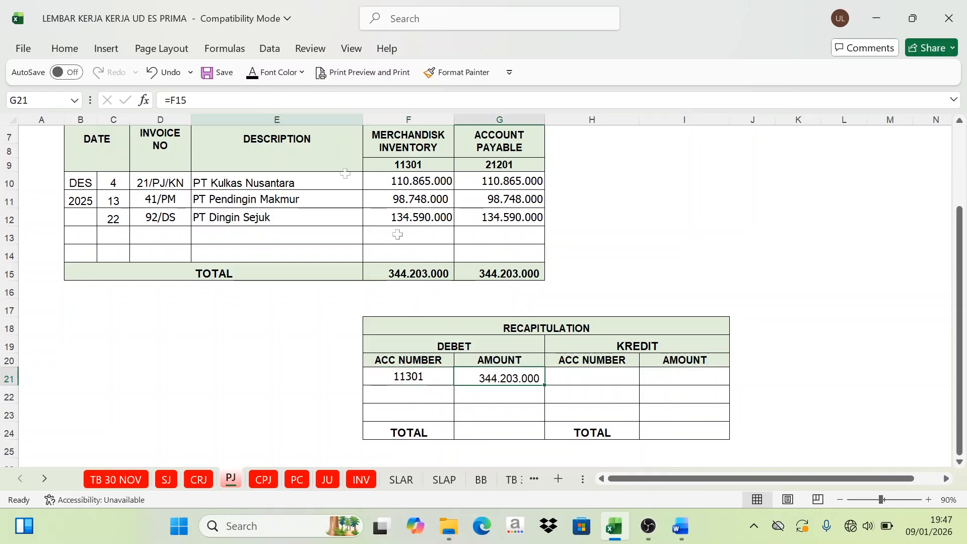
Step: Set the font colour of H21 and I21 to Automatic to reveal credit account 21201 and its amount taken from G15
click(613, 378)
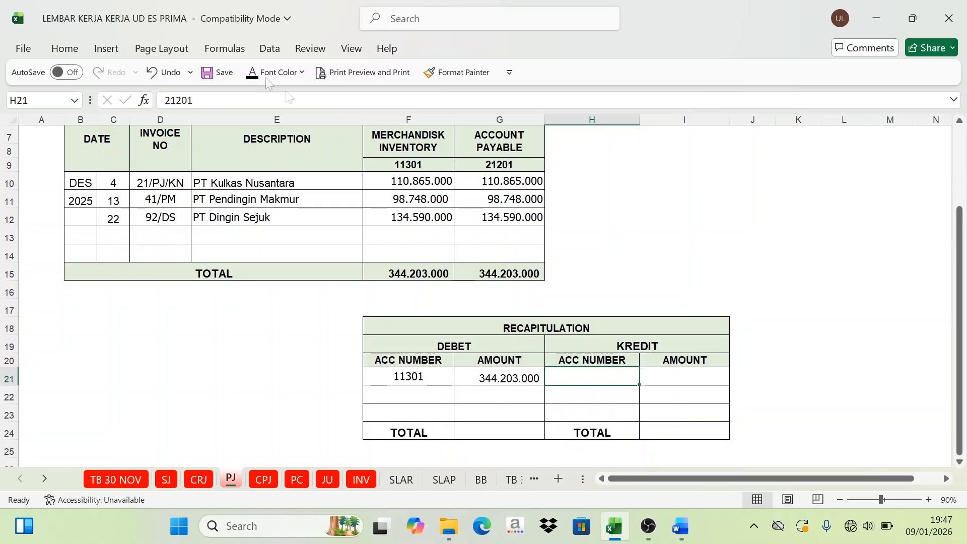
click(252, 73)
click(644, 373)
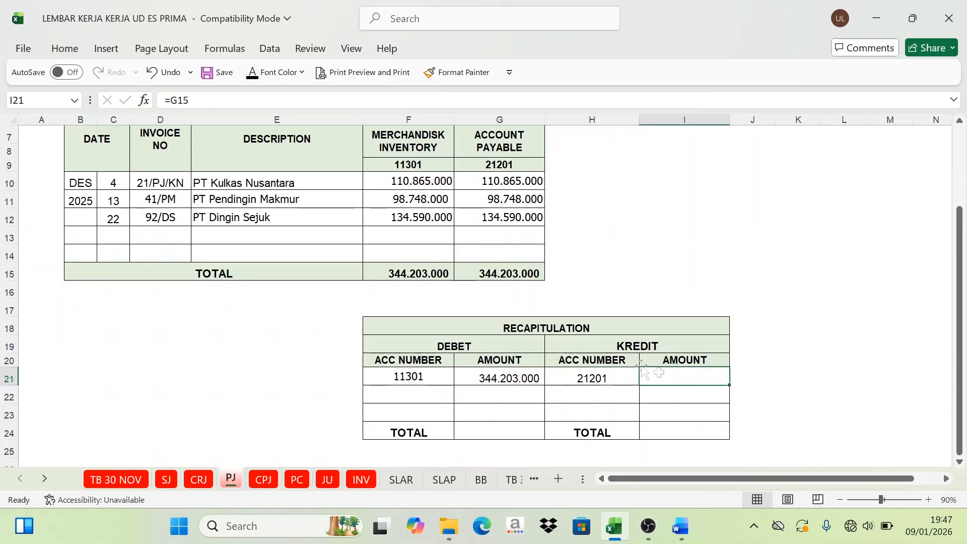
click(527, 272)
click(686, 378)
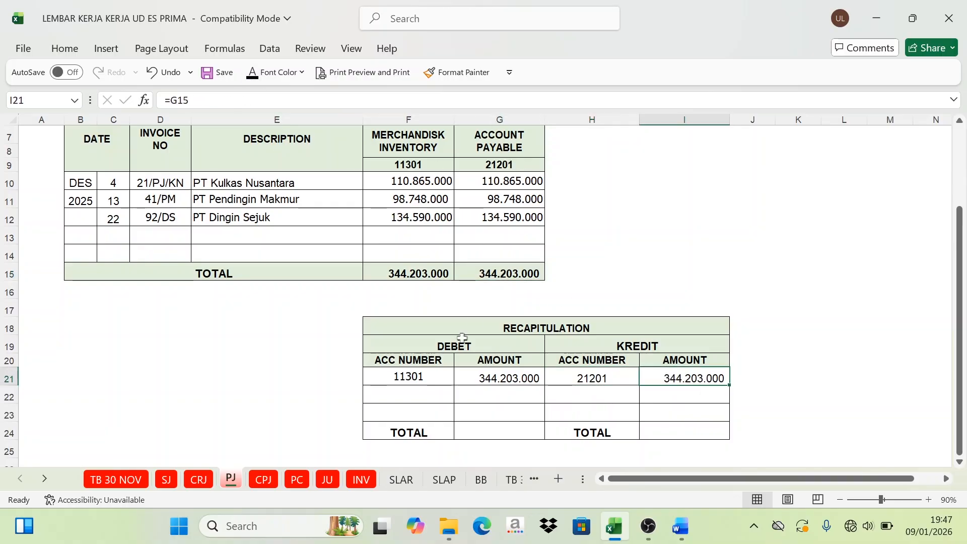
Step: Set the font colour of G24:I24 to Automatic to reveal the purchases recapitulation's debit and credit totals
scroll(464, 353, down, 1)
drag(480, 386, 668, 384)
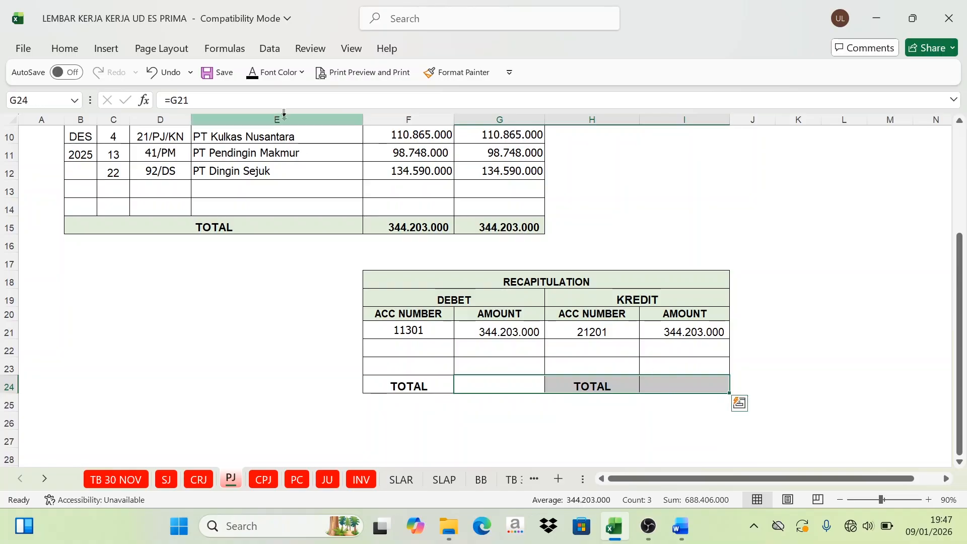
click(252, 72)
Step: Compare the purchases recapitulation's debit and credit amounts with their totals in row 24
click(486, 333)
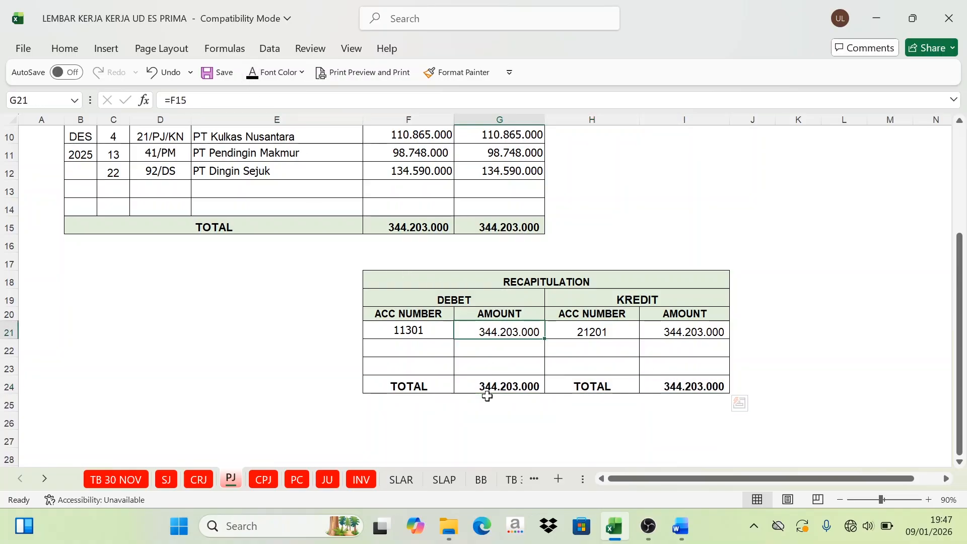
click(484, 401)
click(685, 348)
click(686, 384)
scroll(554, 368, up, 3)
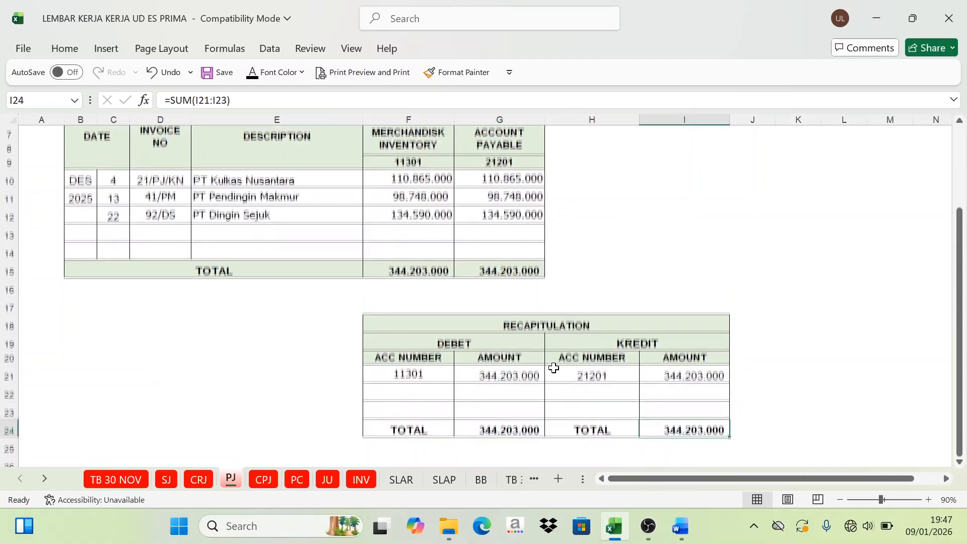
Step: Open the CPJ sheet and colour the Account Payable account number in E8 of the cash payment journal red
click(263, 480)
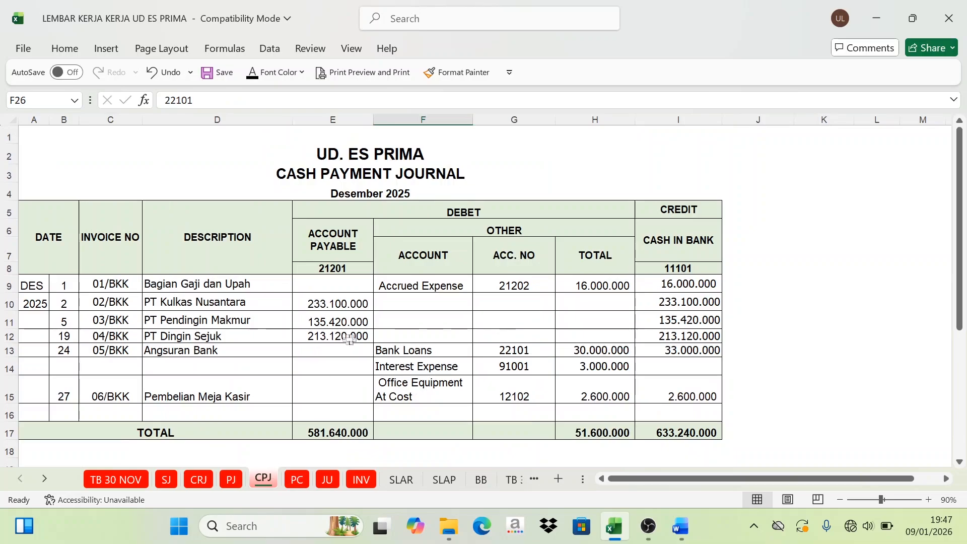
scroll(353, 340, down, 3)
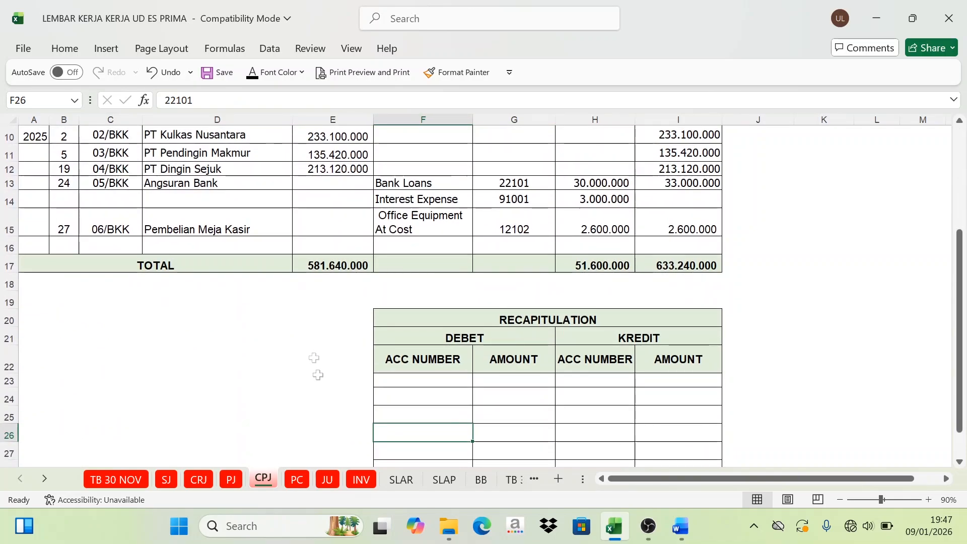
scroll(322, 378, up, 2)
scroll(353, 394, down, 2)
scroll(375, 395, up, 3)
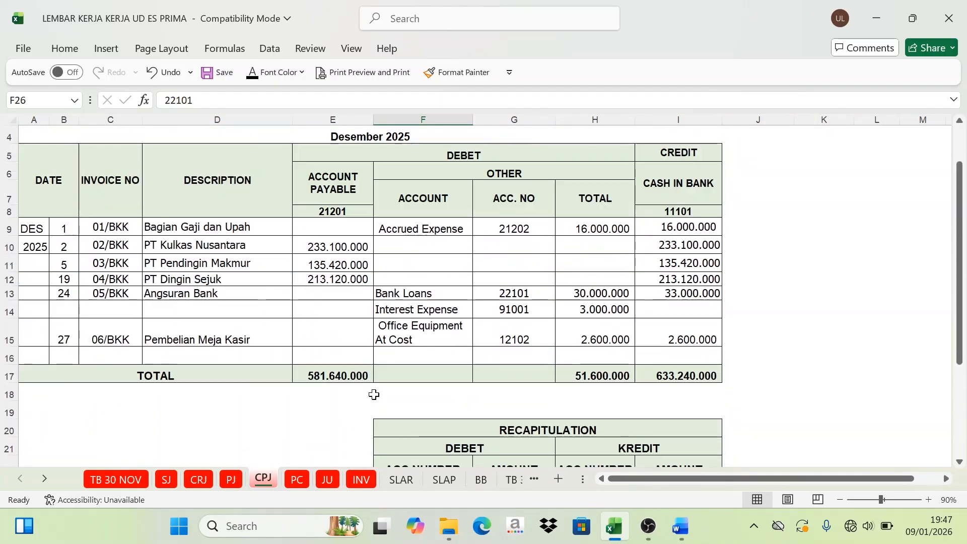
click(449, 210)
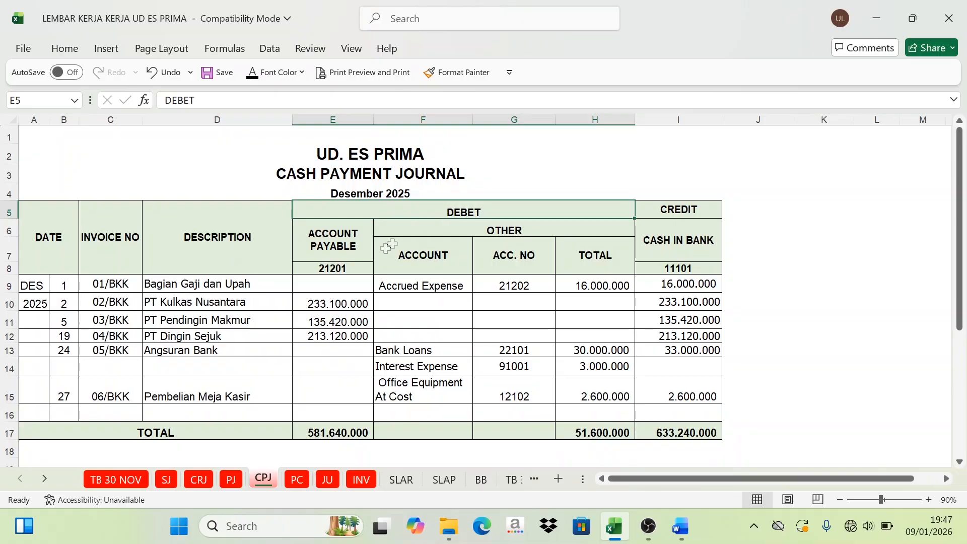
click(336, 269)
click(301, 72)
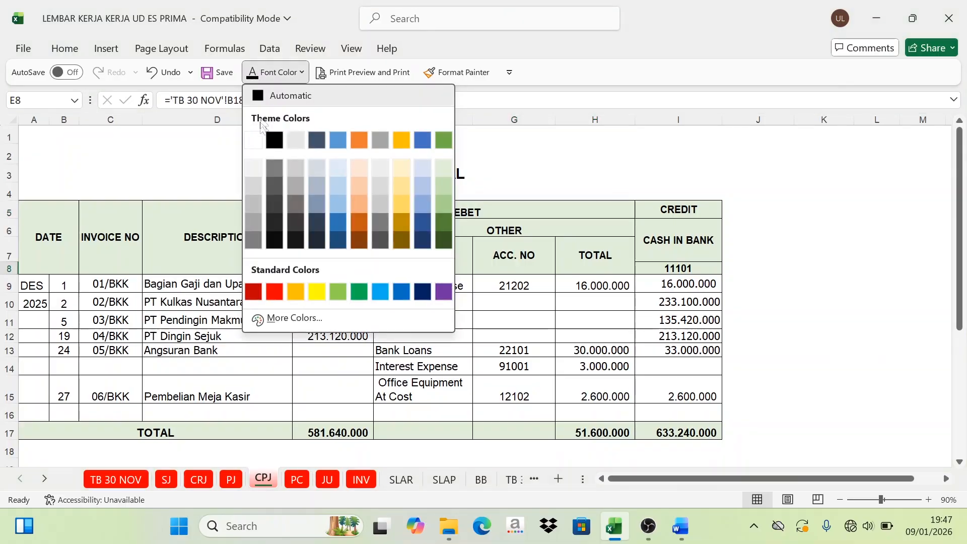
click(280, 290)
Step: Colour the account numbers of the other debit accounts in G9:G15 red
drag(512, 285, 513, 389)
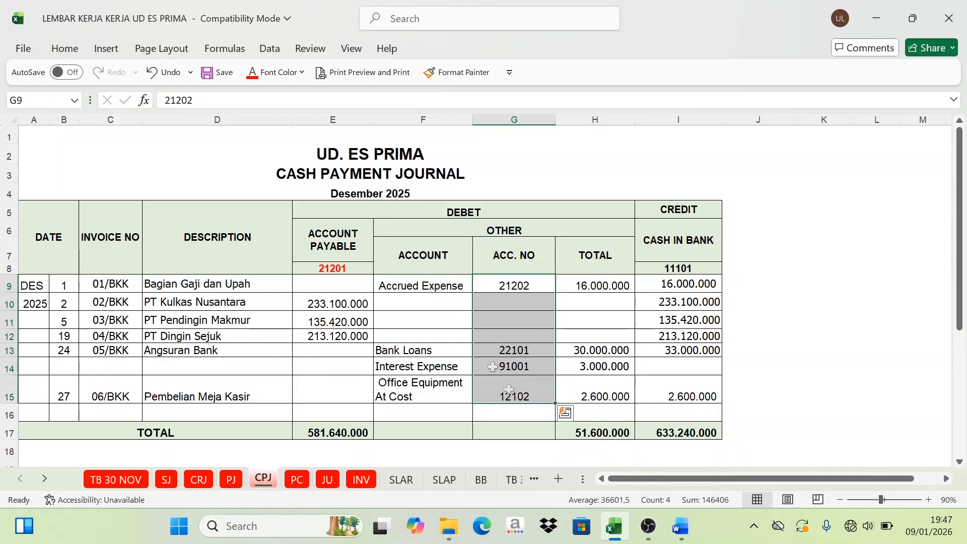
click(254, 77)
click(547, 389)
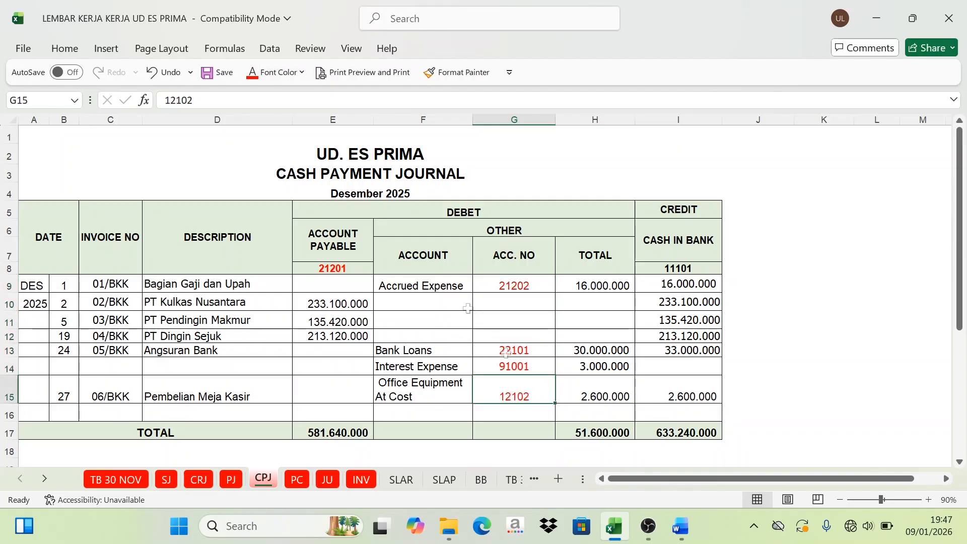
click(344, 263)
click(507, 290)
Step: Set the font colour of F23:F28 to Automatic to reveal the debit account numbers in the cash payment recapitulation
scroll(516, 382, down, 2)
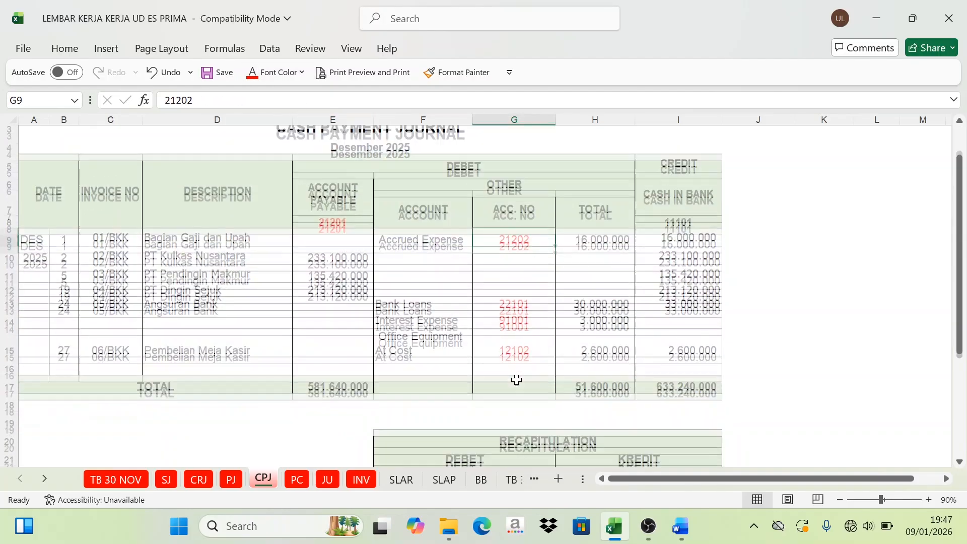
scroll(516, 381, down, 3)
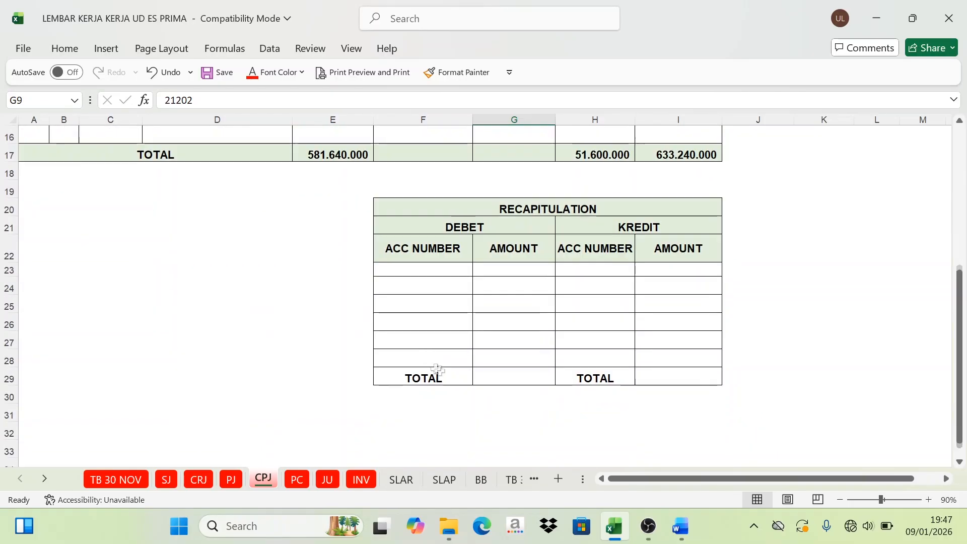
drag(412, 272, 406, 360)
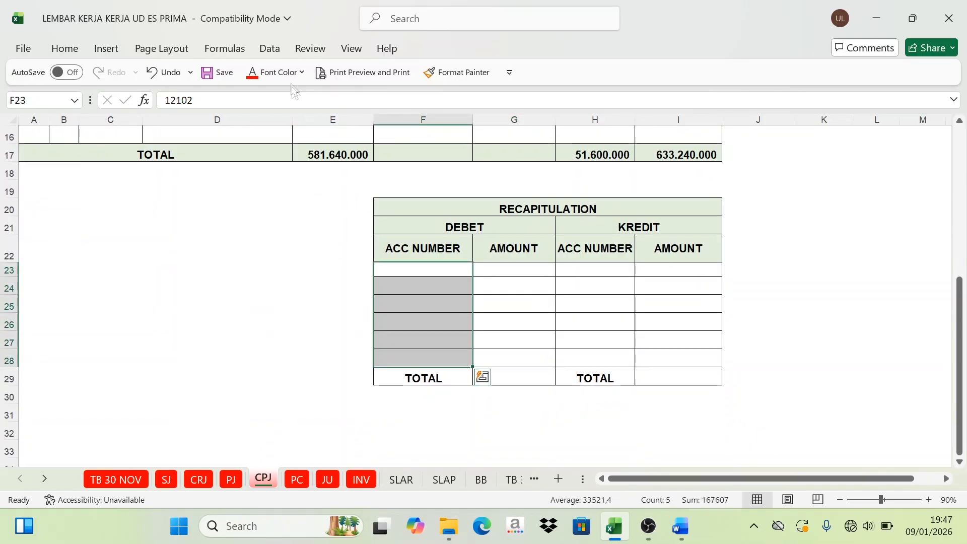
click(301, 72)
click(284, 100)
click(558, 292)
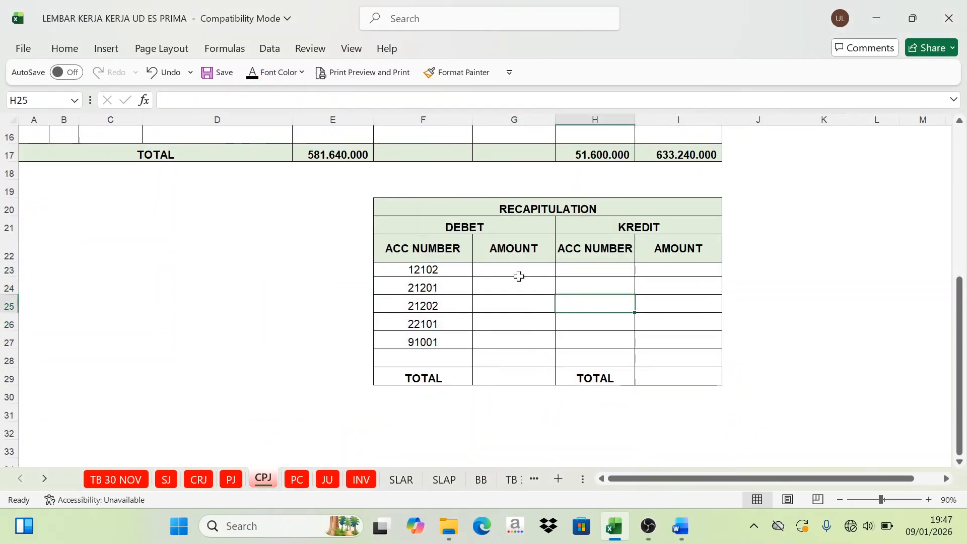
Step: Match account 12102 to its journal entry in row 15 and set the font colour of G23 to Automatic to reveal its amount
click(524, 272)
scroll(524, 292, up, 1)
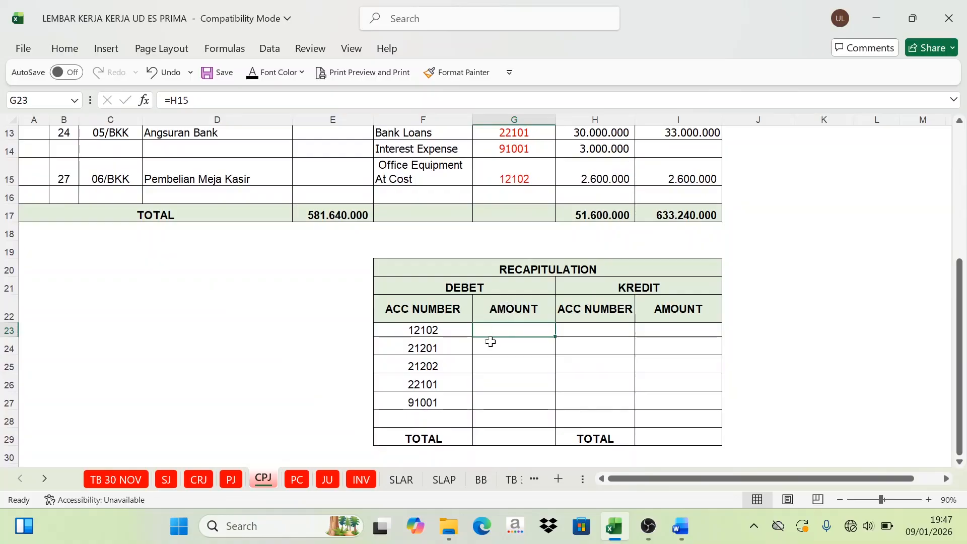
scroll(488, 341, up, 1)
scroll(481, 336, up, 2)
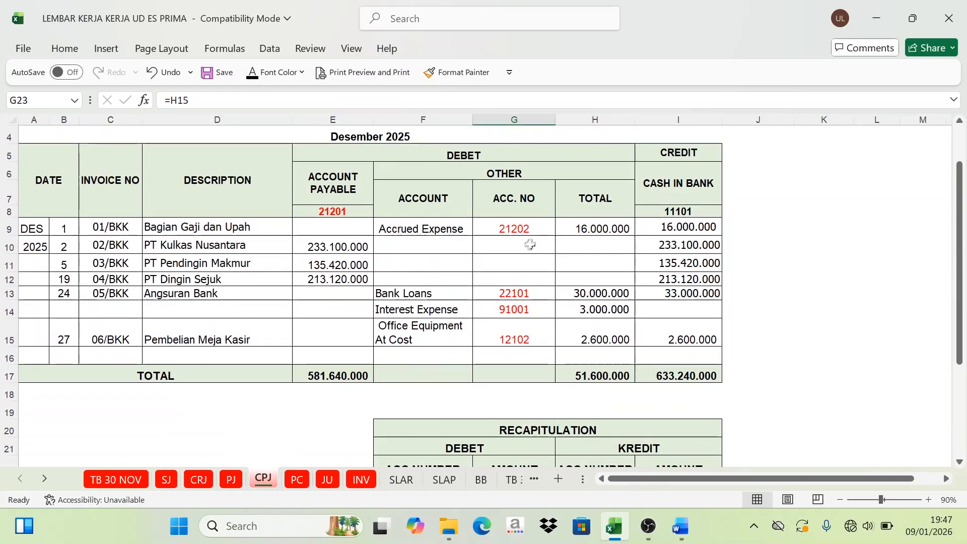
click(529, 330)
scroll(548, 341, down, 2)
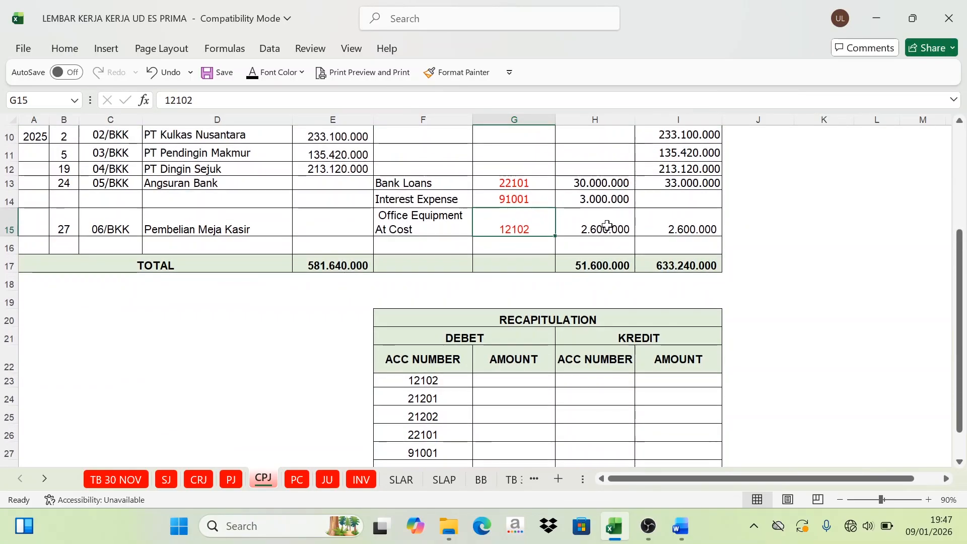
click(511, 379)
click(254, 74)
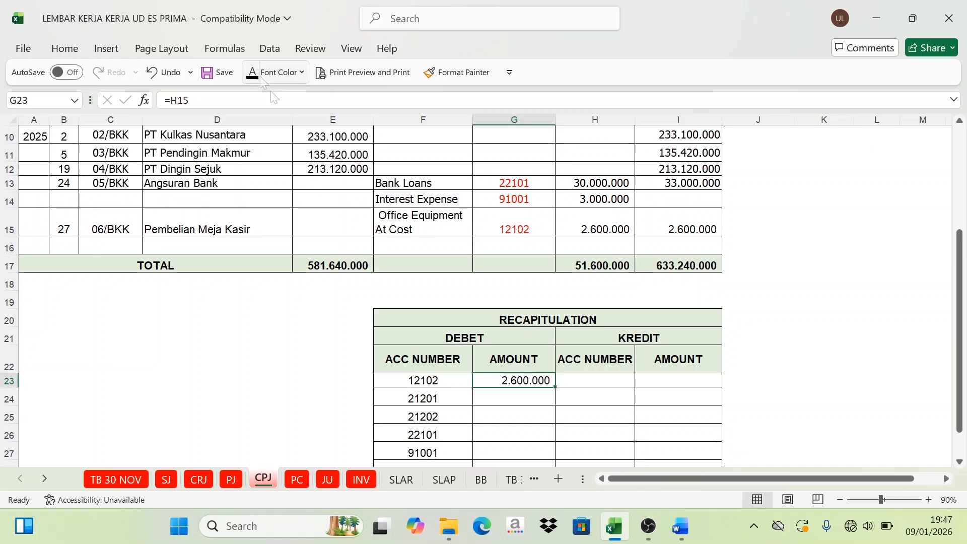
Step: Check the Account Payable total in E17 and set the font colour of G24 to Automatic to reveal the amount for account 21201
click(510, 404)
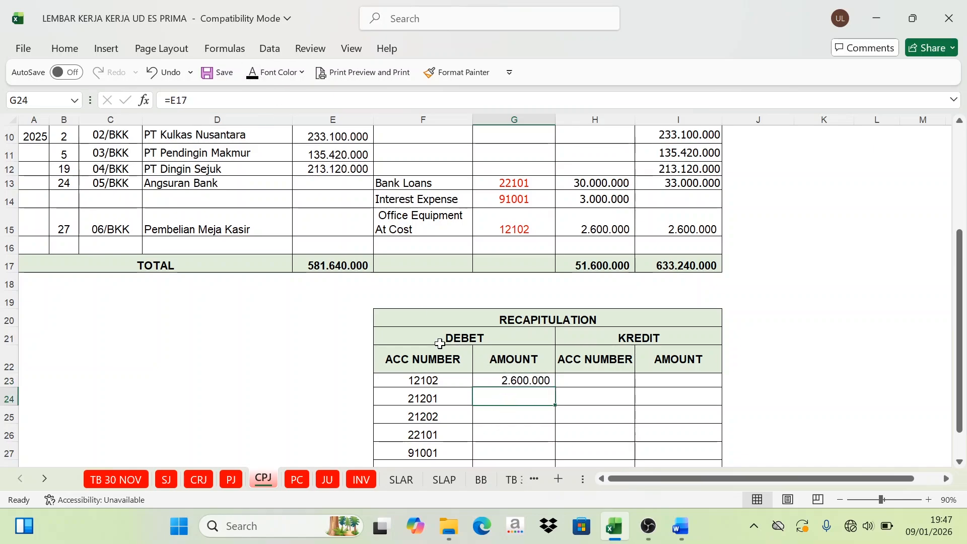
scroll(439, 345, up, 3)
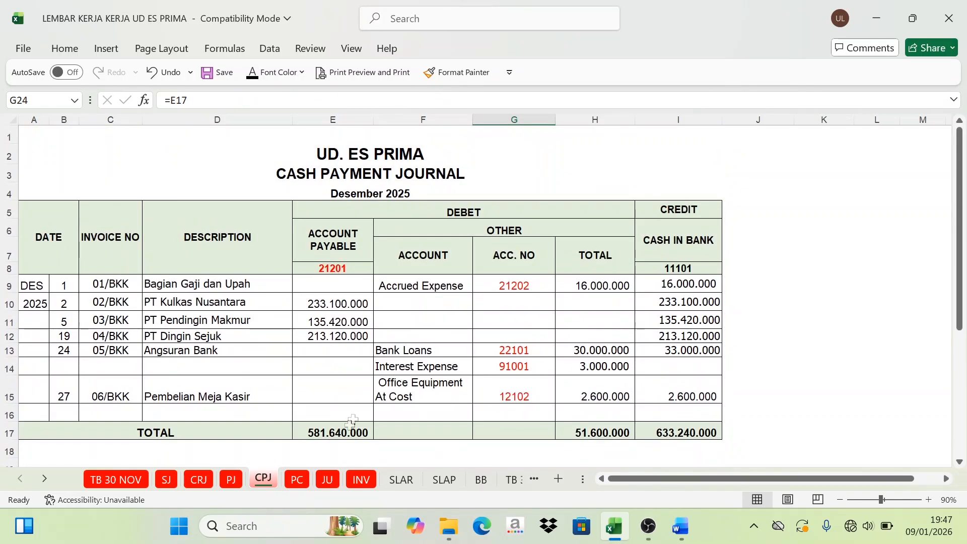
click(351, 426)
scroll(449, 388, down, 2)
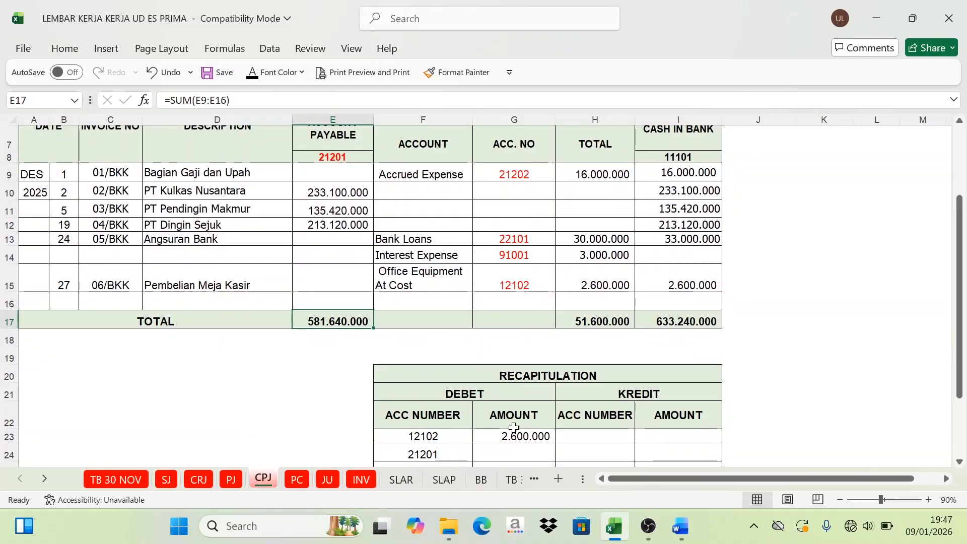
click(519, 449)
click(252, 75)
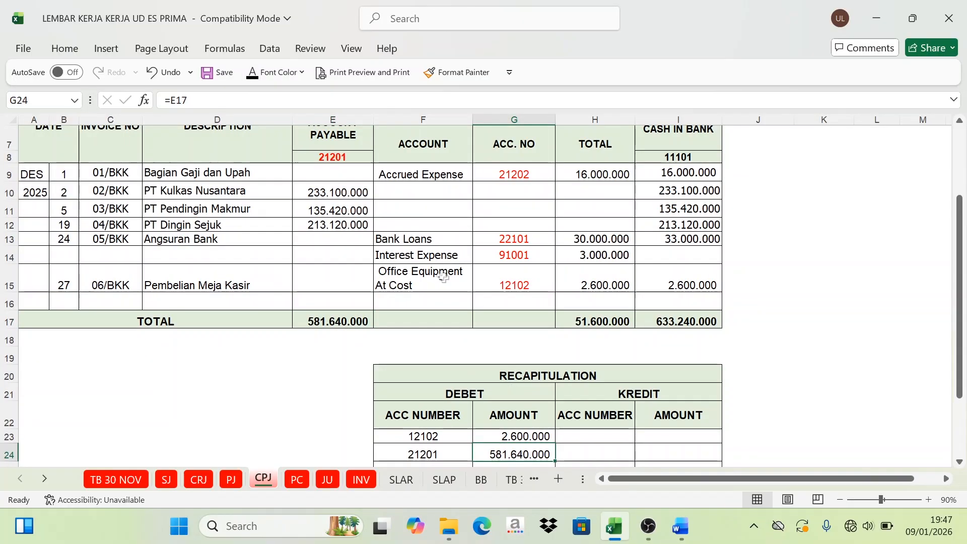
Step: Set the font colour of G25 to Automatic to reveal the amount for account 21202 taken from H9
scroll(443, 278, down, 1)
click(523, 422)
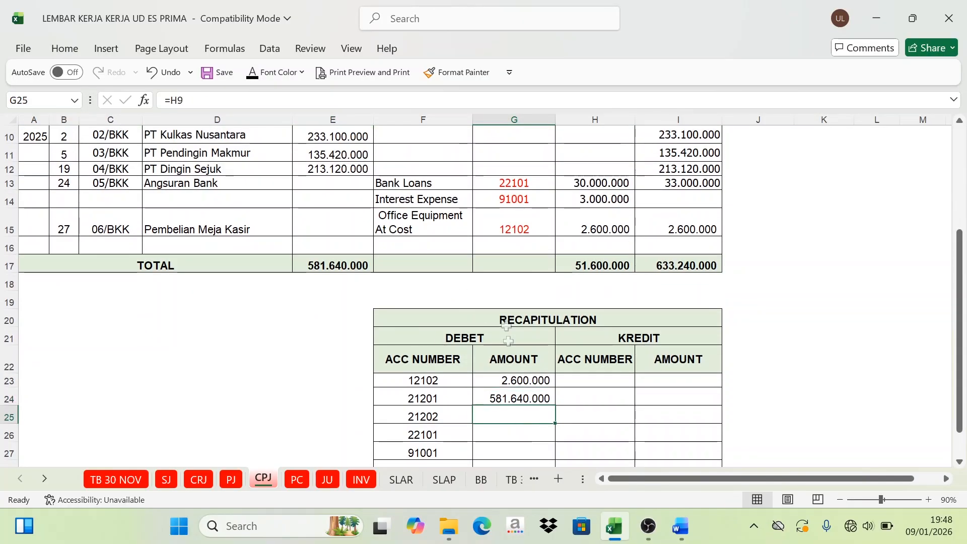
scroll(509, 302, up, 1)
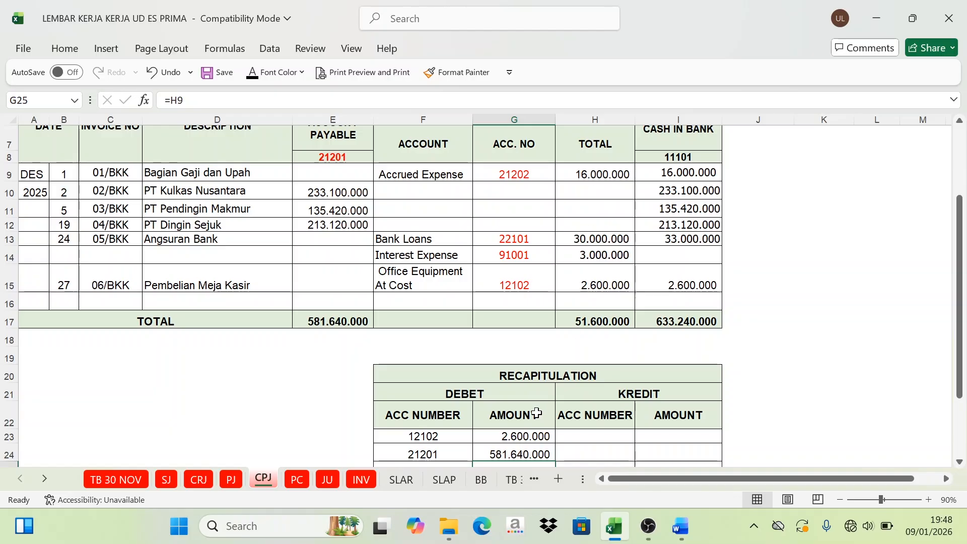
scroll(525, 413, down, 1)
click(253, 73)
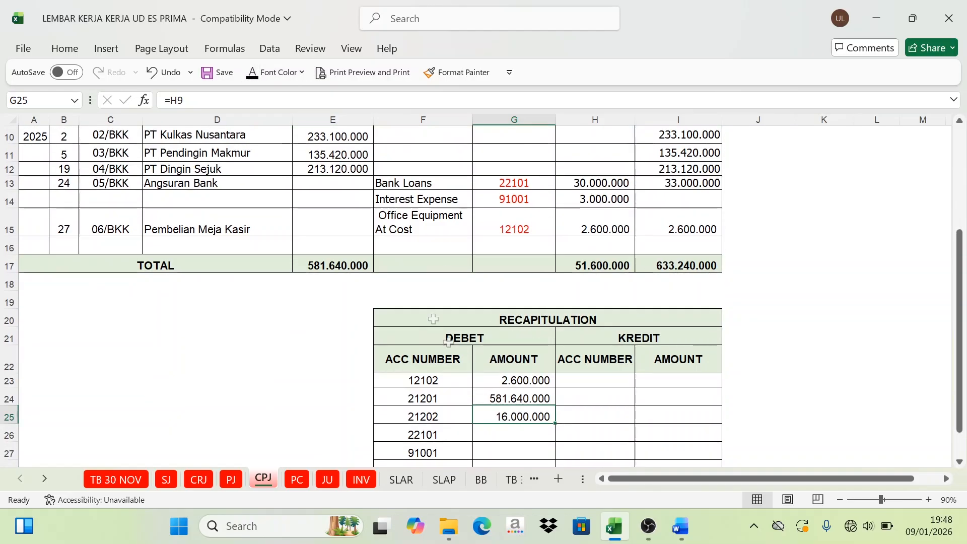
Step: Set the font colour of G26 and G27 to Automatic to reveal the amounts for accounts 22101 and 91001
click(528, 437)
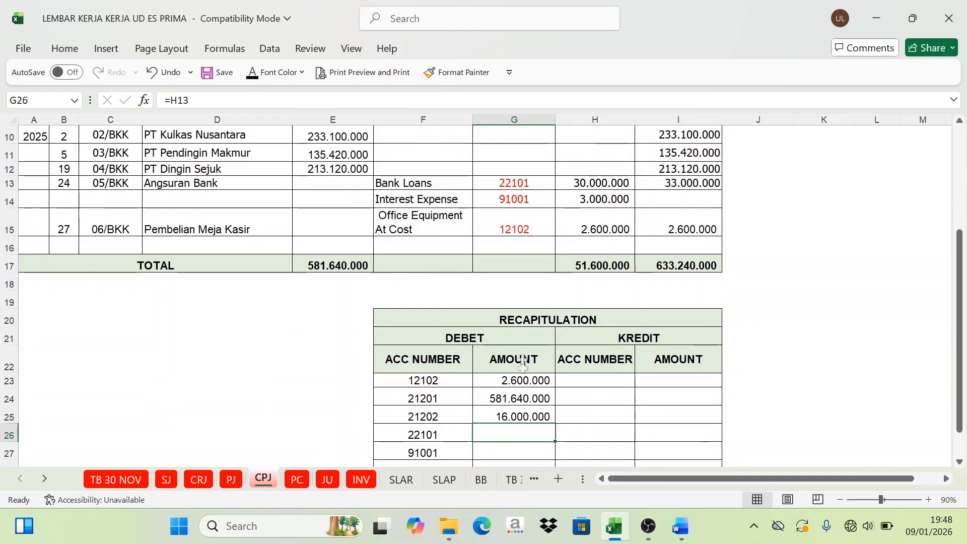
scroll(528, 298, up, 1)
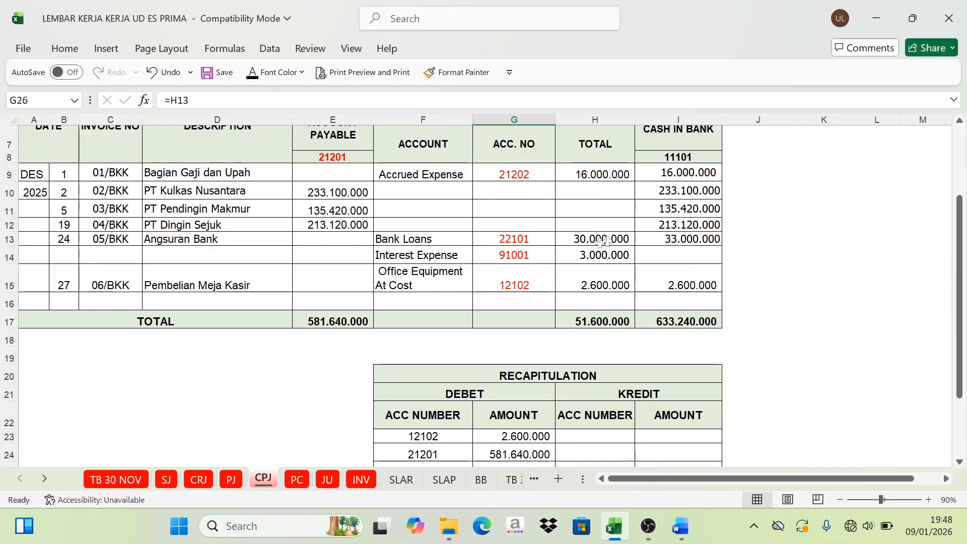
scroll(511, 421, down, 2)
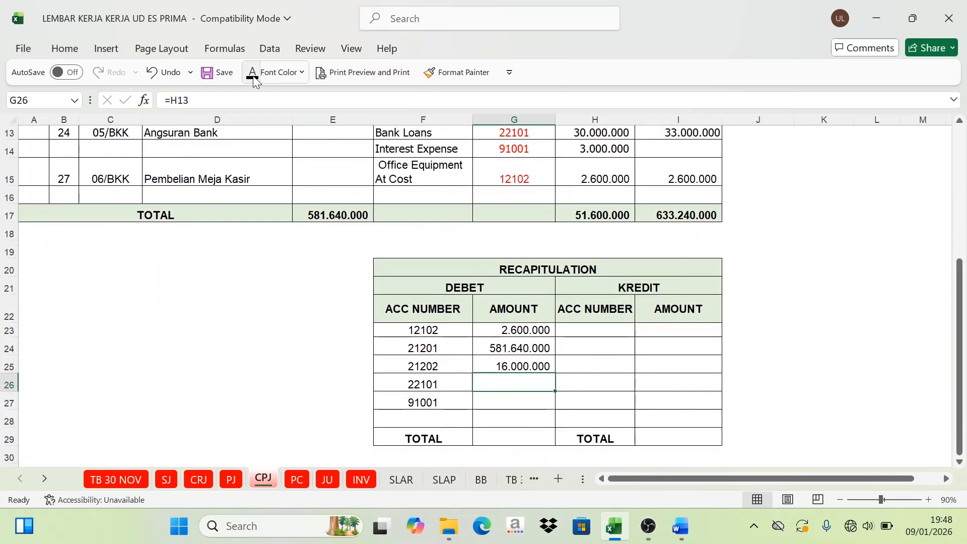
click(519, 406)
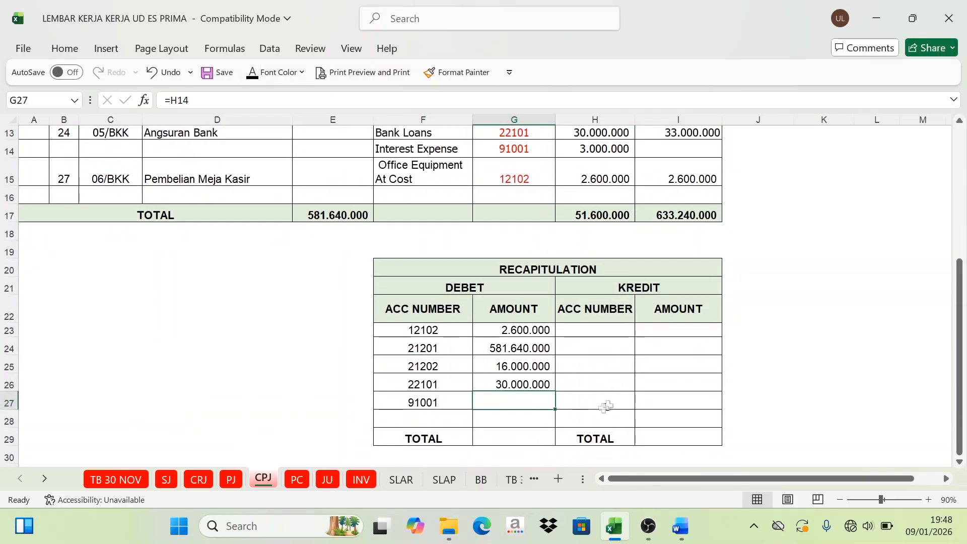
scroll(453, 257, up, 2)
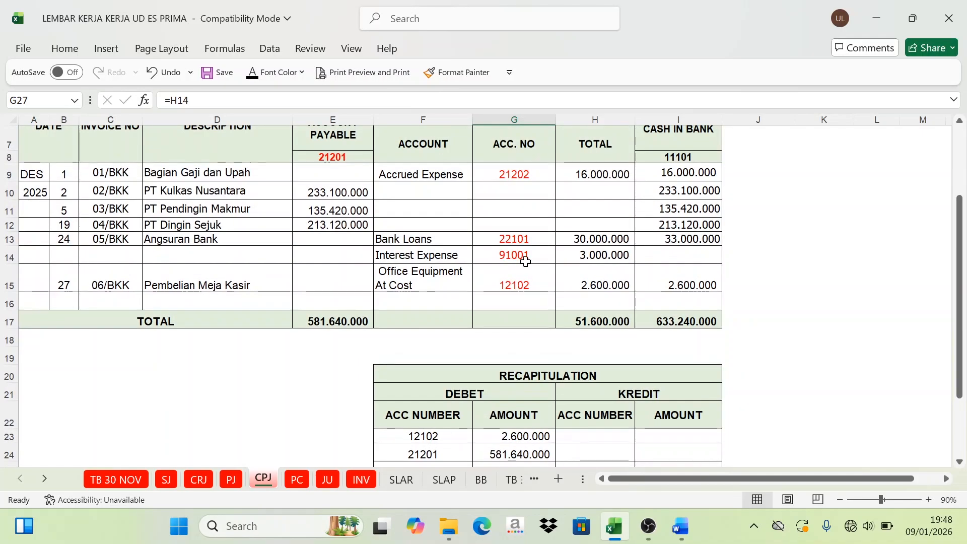
scroll(591, 266, down, 2)
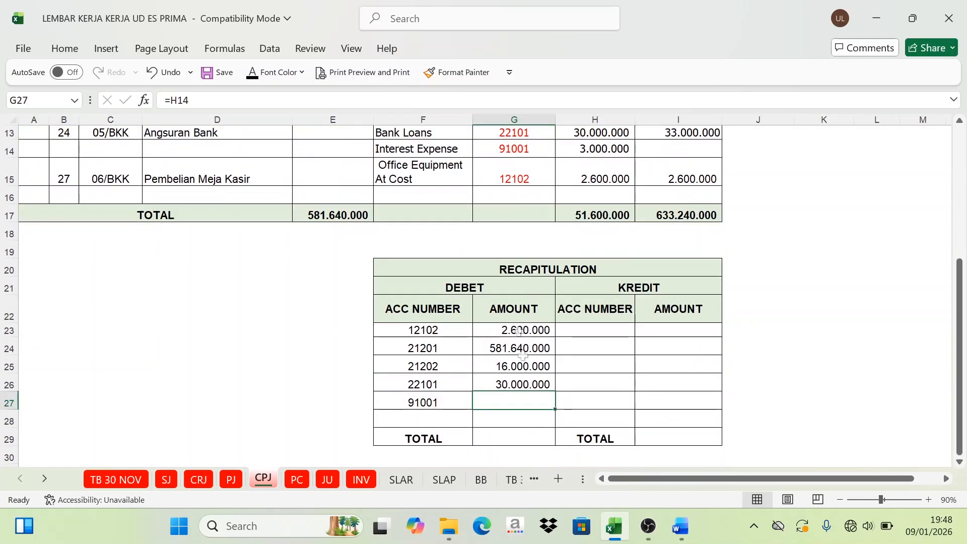
click(257, 77)
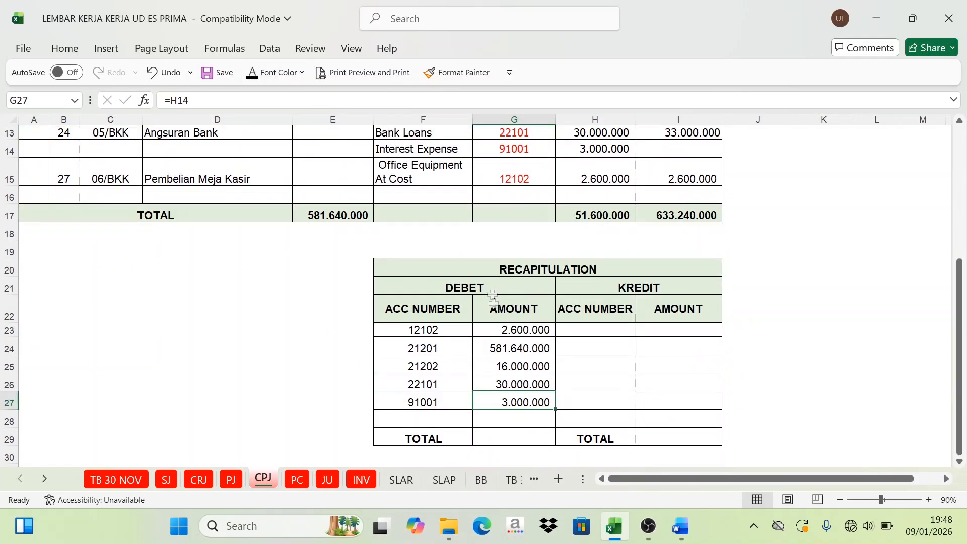
Step: Set the font colour of G29 to Automatic to reveal the debit total of the cash payment recapitulation
drag(504, 330, 513, 384)
click(505, 437)
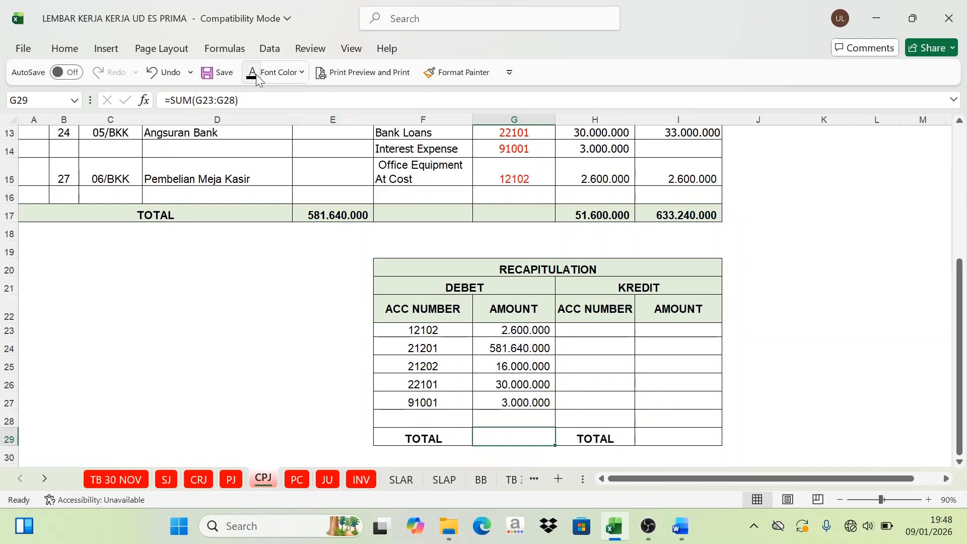
click(258, 74)
Step: Colour the Cash in Bank account number in I8 of the cash payment journal red
scroll(599, 301, up, 4)
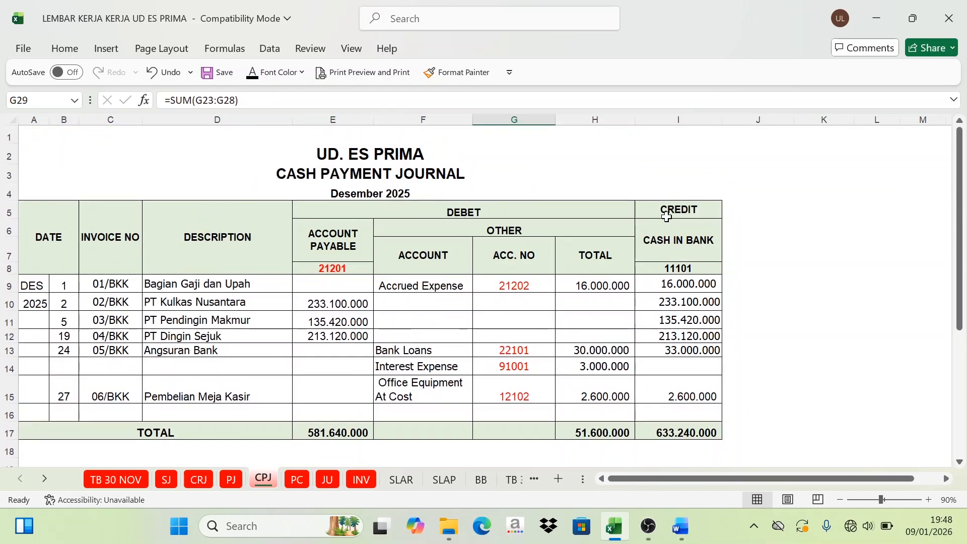
click(679, 270)
click(302, 72)
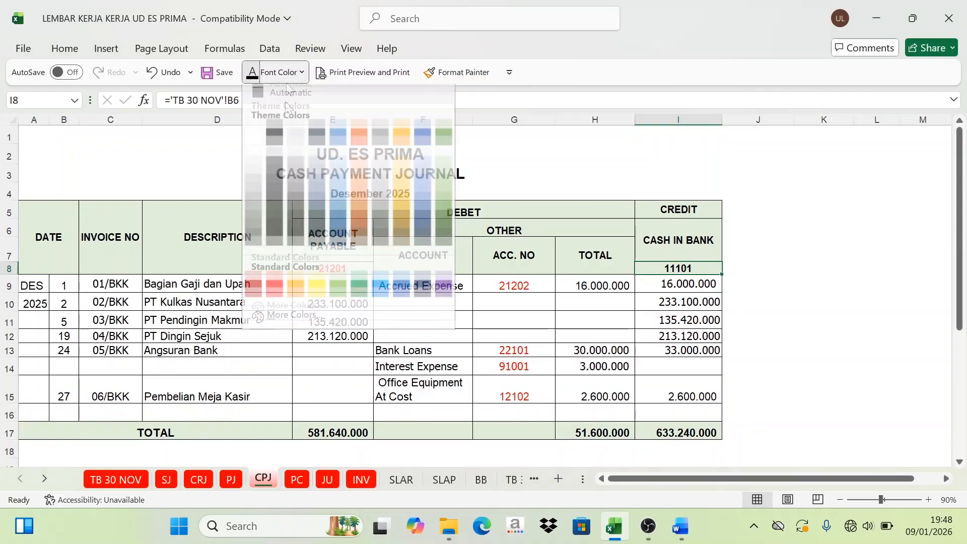
click(272, 293)
Step: Set the font colour of H23 in the cash payment recapitulation to Automatic to reveal the credit account number 11101
scroll(723, 242, down, 4)
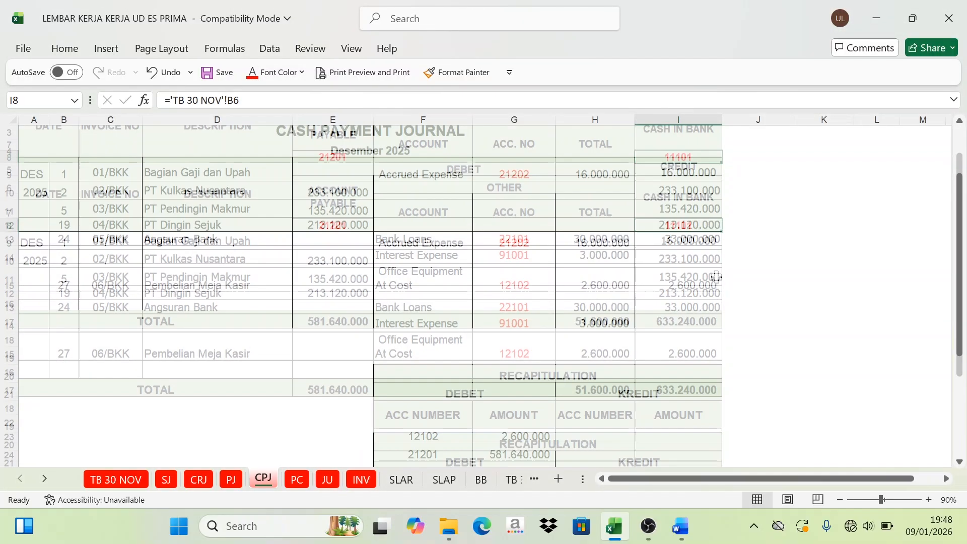
click(600, 335)
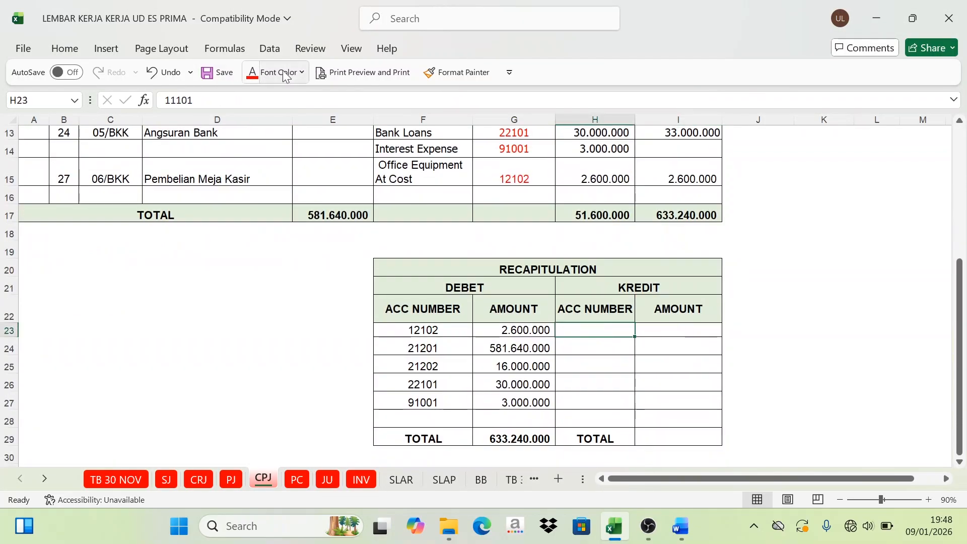
click(302, 72)
click(265, 97)
Step: Set the font colour of I23 to Automatic to reveal the credit amount for account 11101 taken from I17
click(682, 328)
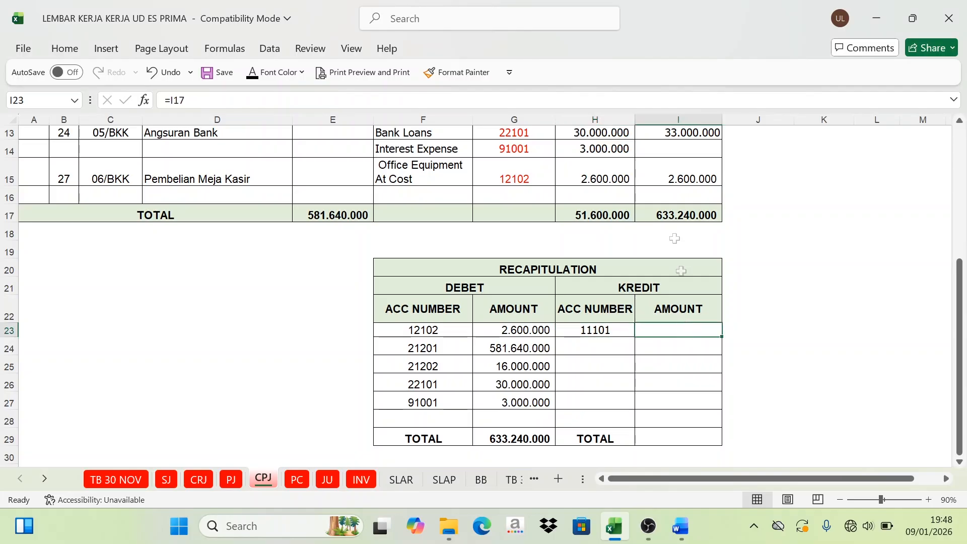
click(681, 217)
click(682, 330)
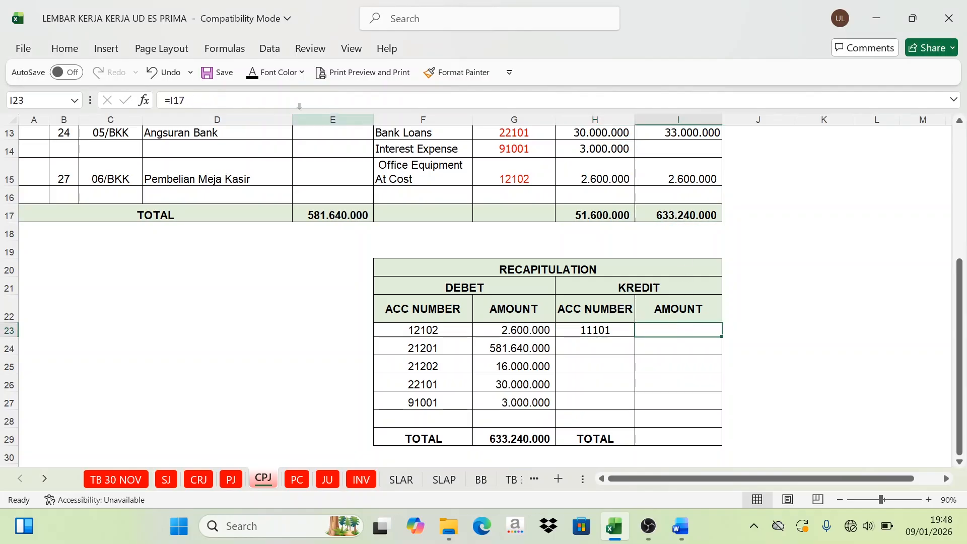
click(252, 72)
Step: Set the font colour of I29 to Automatic to reveal the credit total of the cash payment recapitulation
scroll(630, 293, down, 2)
click(667, 317)
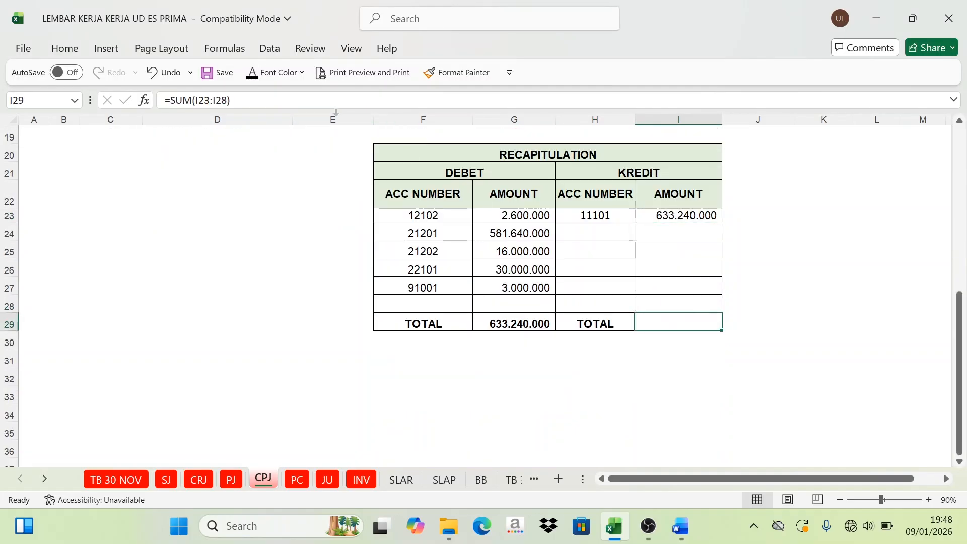
click(251, 72)
click(517, 319)
drag(672, 335, 660, 326)
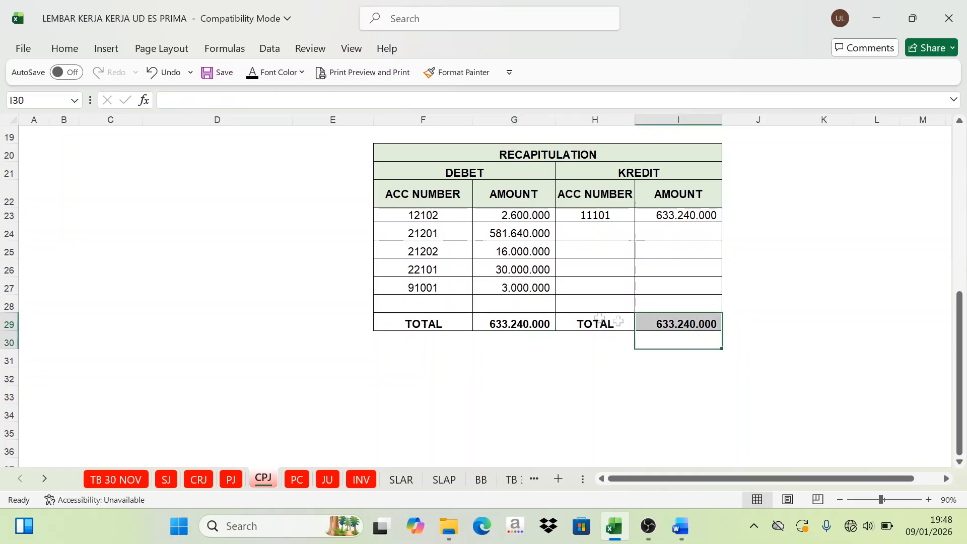
click(539, 319)
click(695, 318)
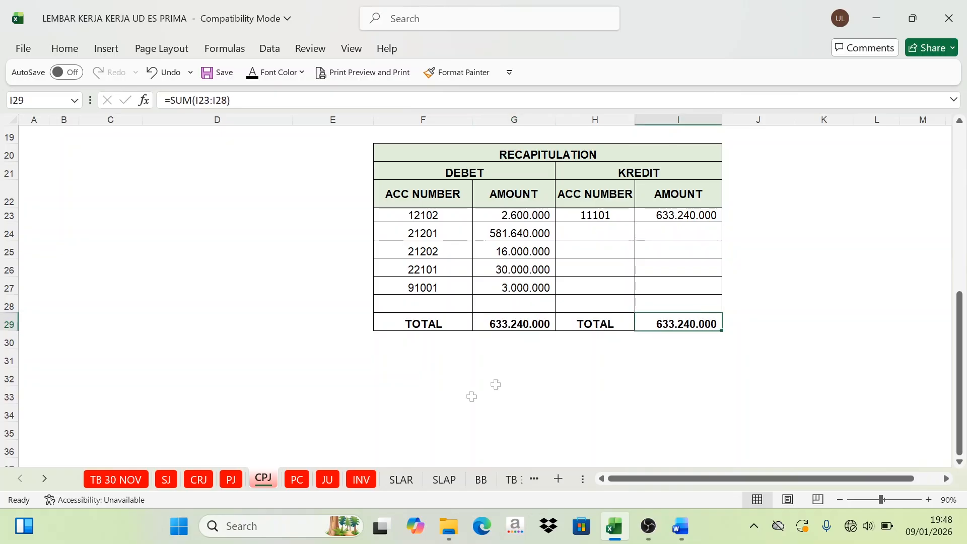
Step: On the PC sheet, enter the heading DEBET in the empty header cell E6 of the petty cash journal
click(297, 480)
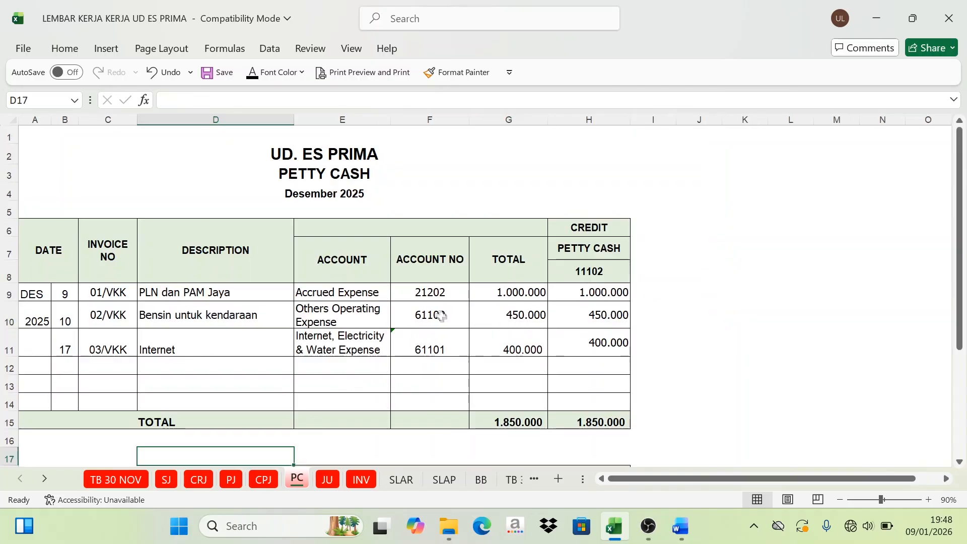
scroll(438, 345, down, 3)
scroll(416, 325, up, 2)
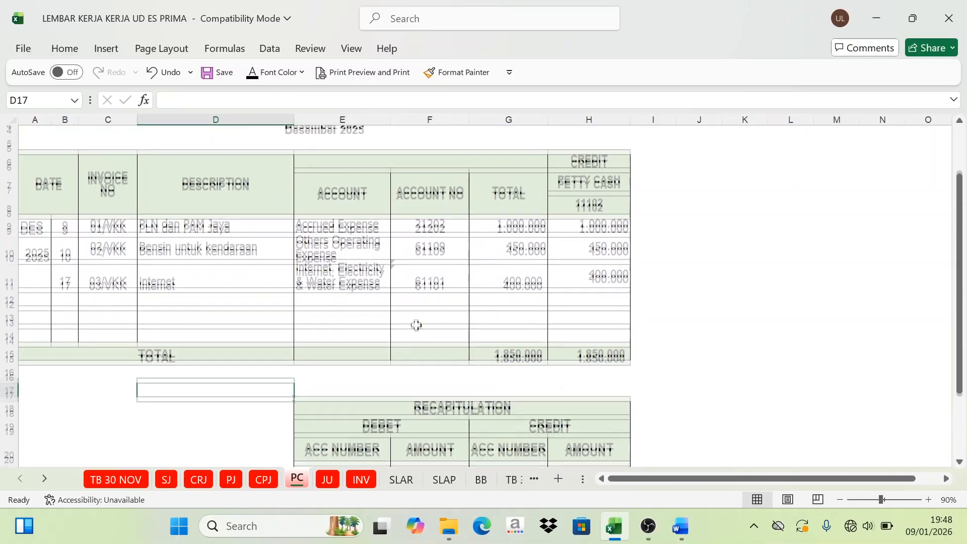
click(402, 171)
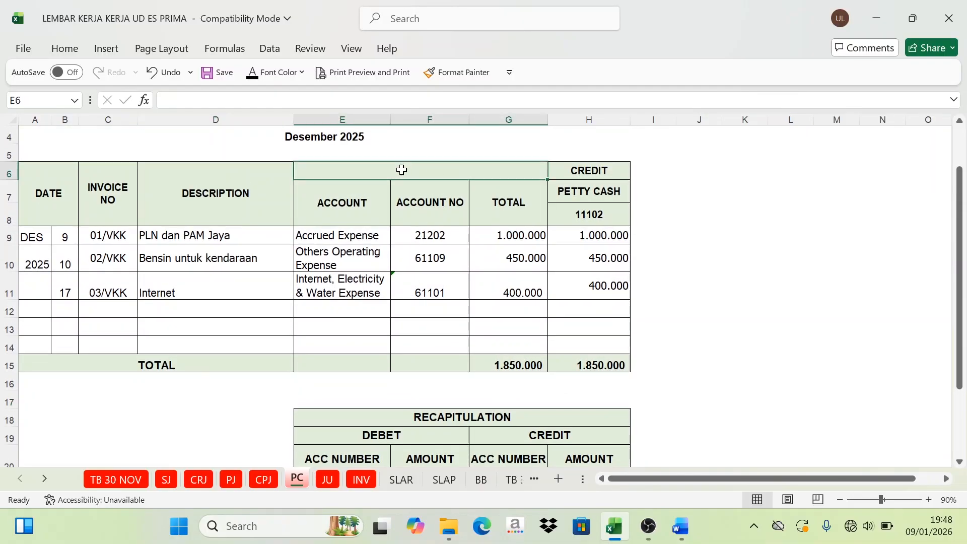
key(Caps_Lock)
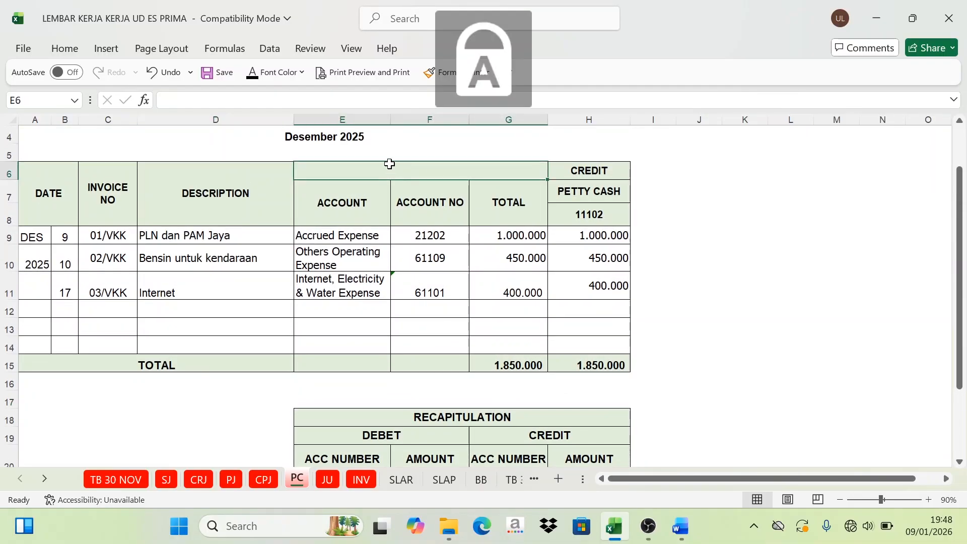
text(DEBET)
key(Return)
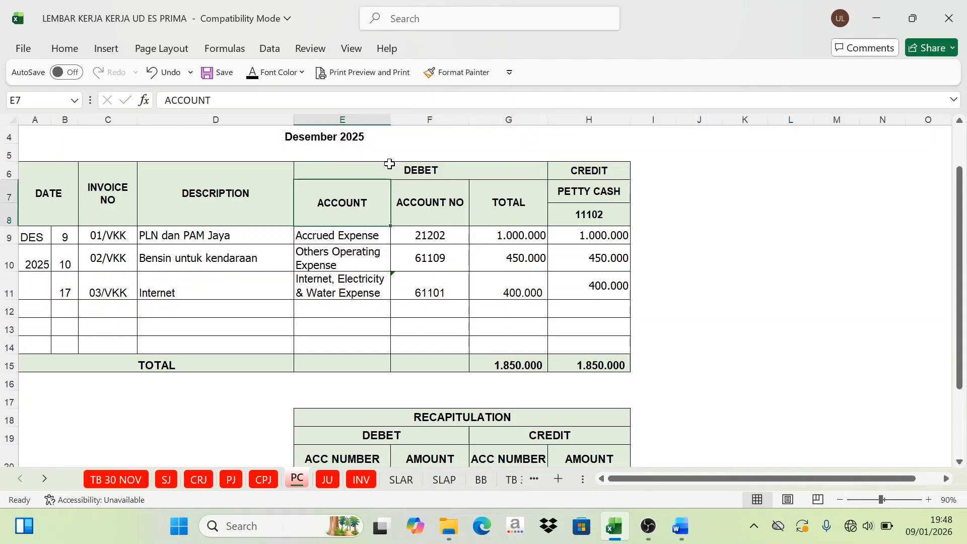
Step: Set the font colour of E21:E23 to Automatic to reveal debit accounts 21202, 61101 and 61109 in the petty cash recapitulation
click(442, 237)
click(436, 259)
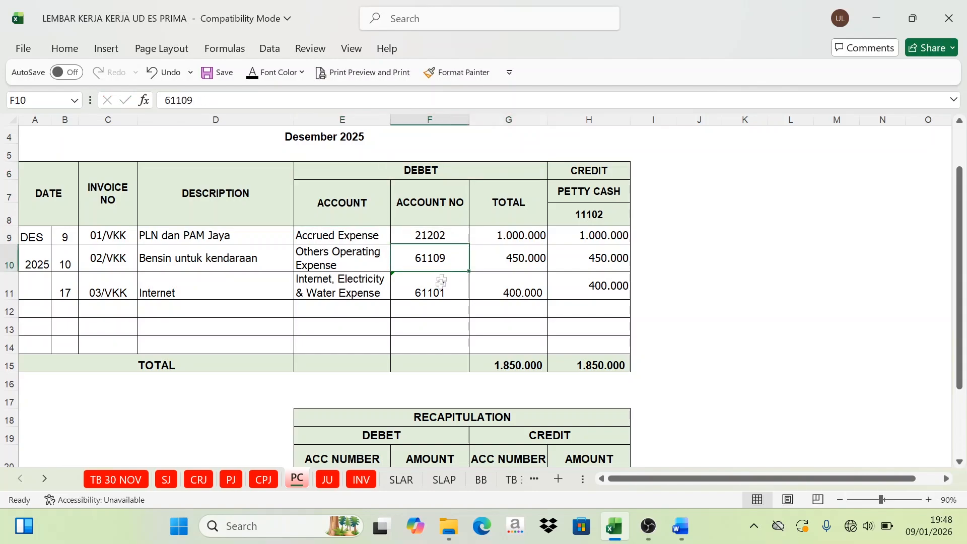
scroll(434, 304, down, 1)
scroll(411, 233, down, 1)
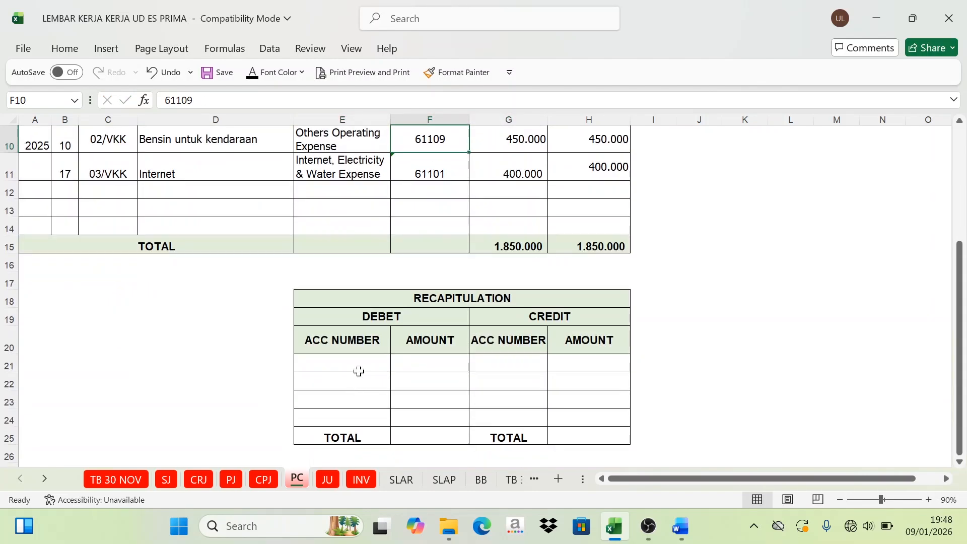
click(355, 359)
key(ctrl+v)
click(252, 75)
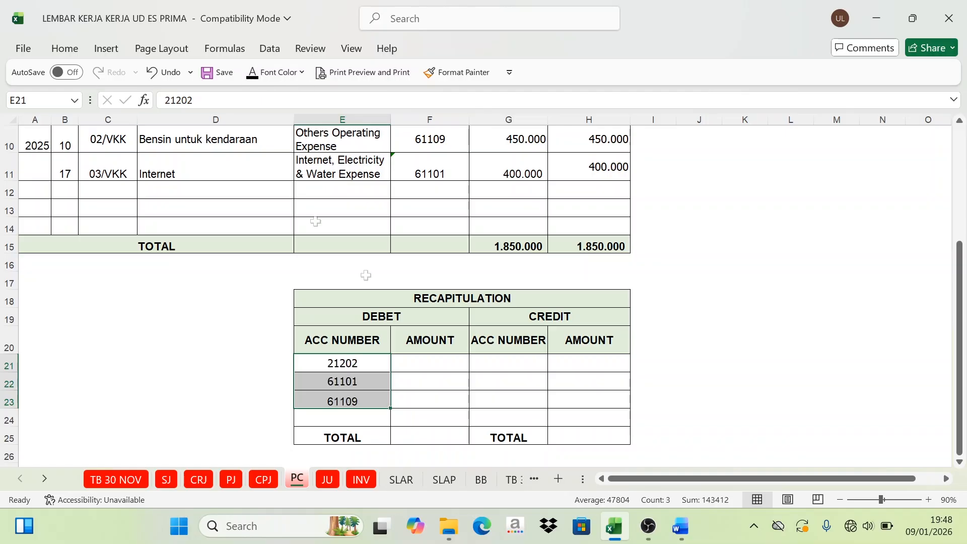
Step: Set the font colour of F21 and F22 to Automatic to reveal the amounts for accounts 21202 and 61101 taken from G9 and G11
scroll(442, 380, up, 1)
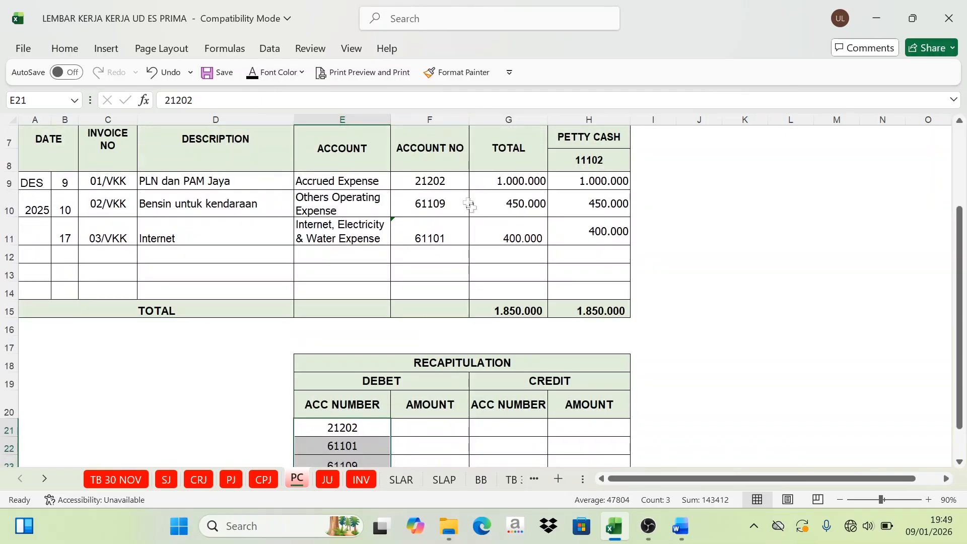
scroll(432, 261, down, 1)
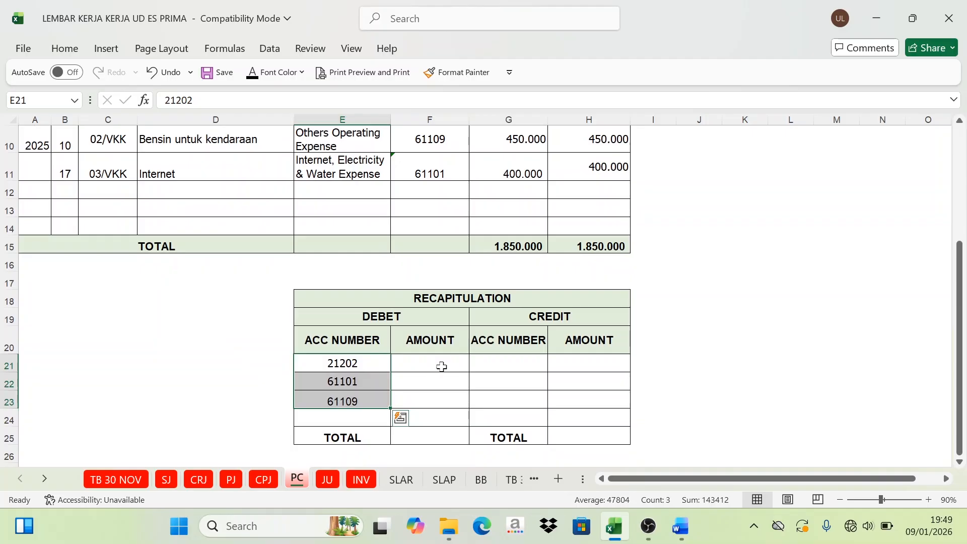
click(442, 366)
scroll(438, 325, up, 1)
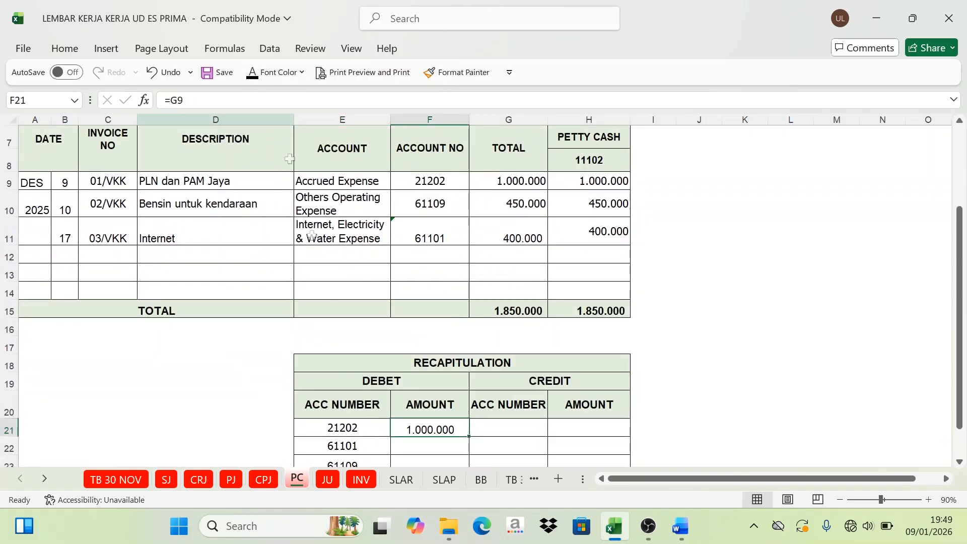
scroll(439, 328, down, 2)
click(438, 308)
scroll(438, 308, up, 1)
scroll(438, 305, up, 1)
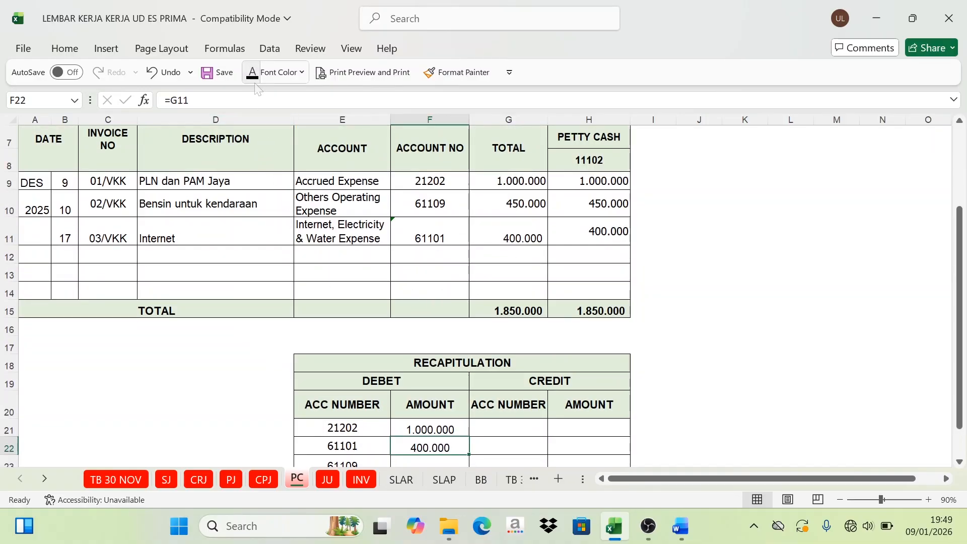
Step: Set the font colour of F23 to Automatic to reveal the amount for account 61109 taken from G10
scroll(402, 394, down, 1)
click(438, 402)
scroll(515, 238, up, 1)
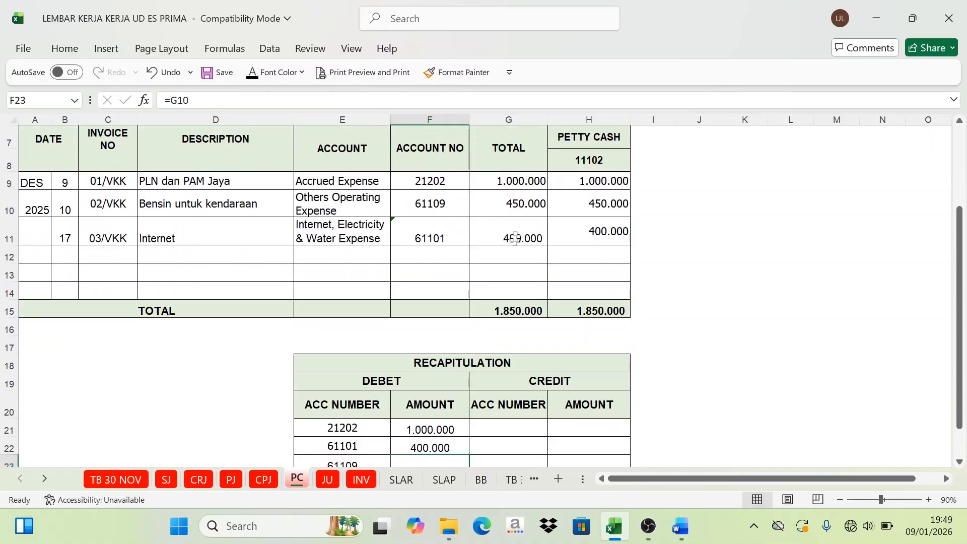
scroll(498, 259, down, 1)
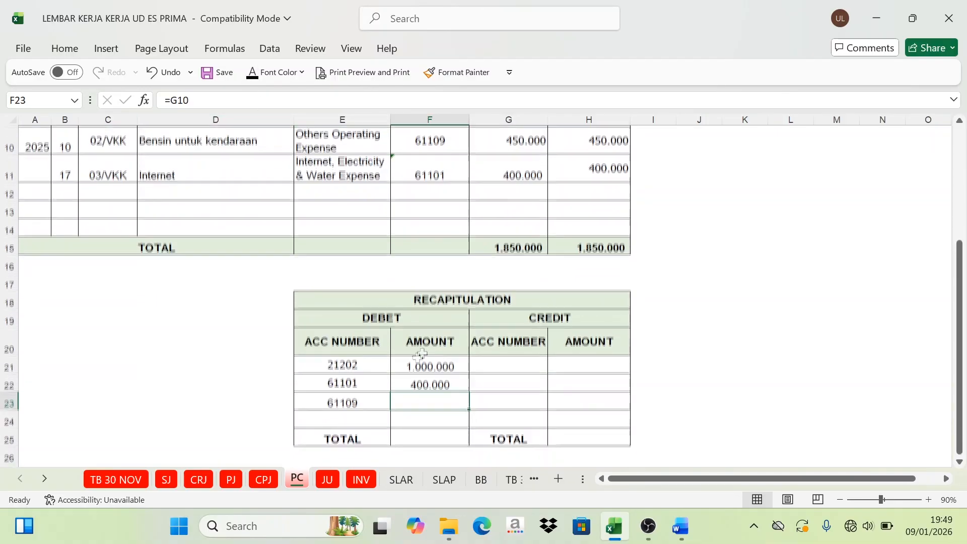
click(256, 75)
Step: Set the font colour of G21 and H21 to Automatic to reveal credit account 11102 and its amount taken from H15
scroll(599, 350, up, 2)
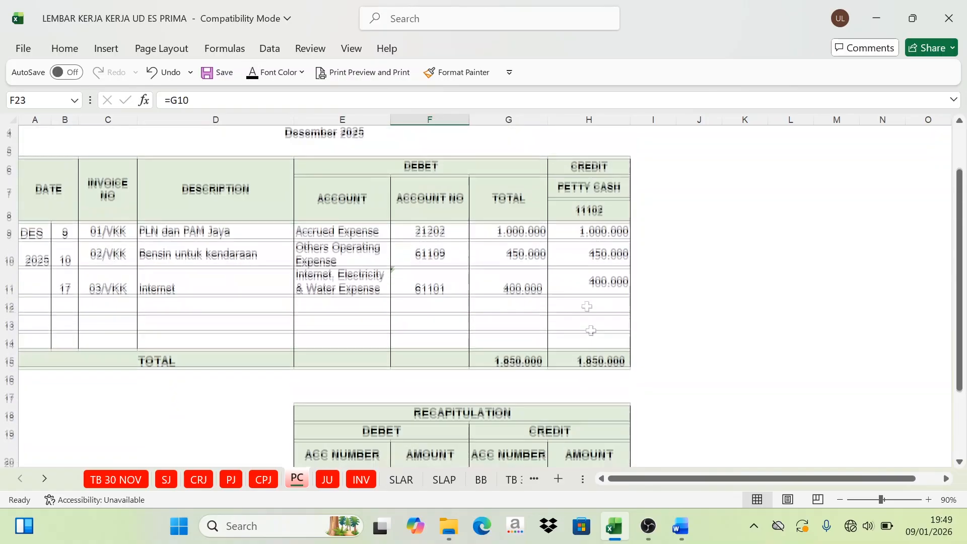
click(589, 171)
click(586, 211)
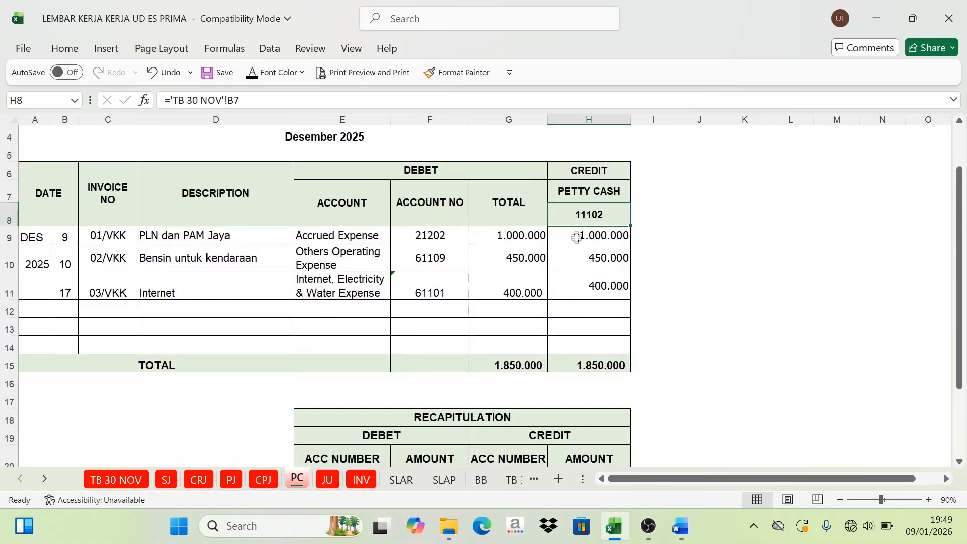
scroll(553, 426, down, 1)
click(519, 428)
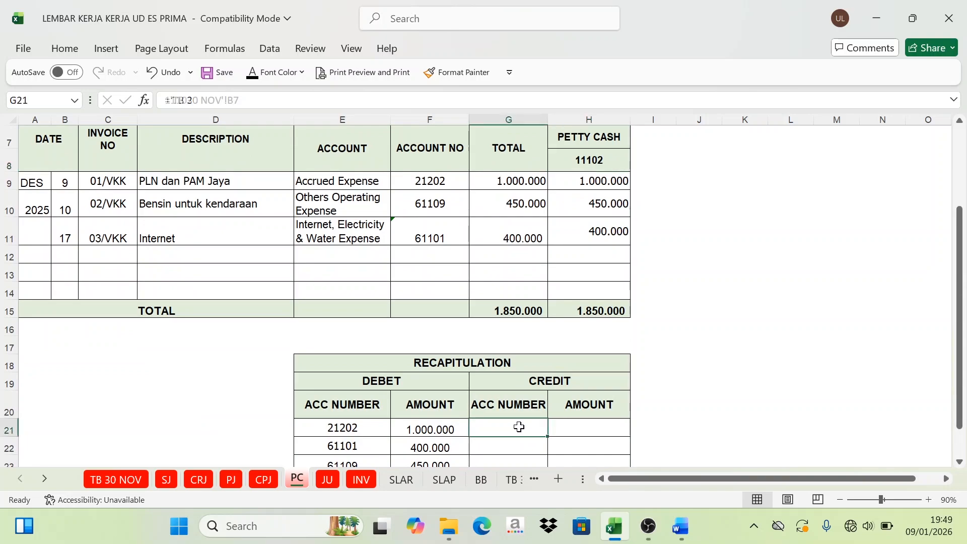
click(252, 74)
click(586, 426)
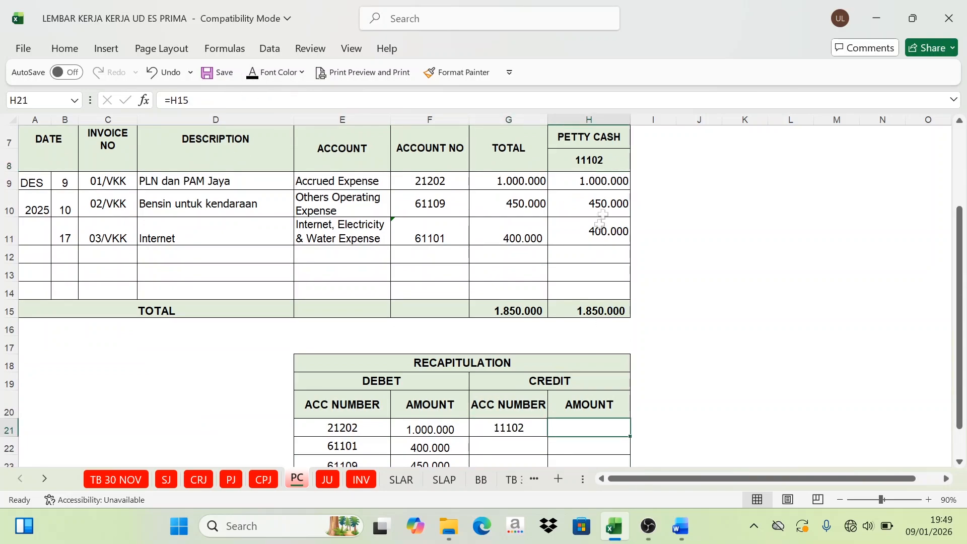
click(253, 72)
Step: Set the font colour of F25 and H25 to Automatic to reveal the debit and credit totals of the petty cash recapitulation
scroll(415, 252, down, 2)
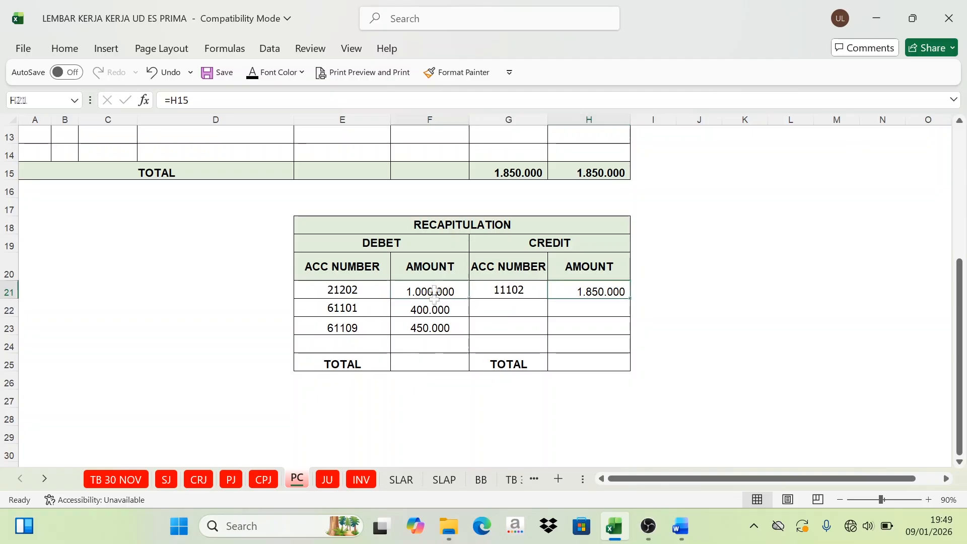
drag(432, 291, 430, 330)
click(426, 363)
click(245, 76)
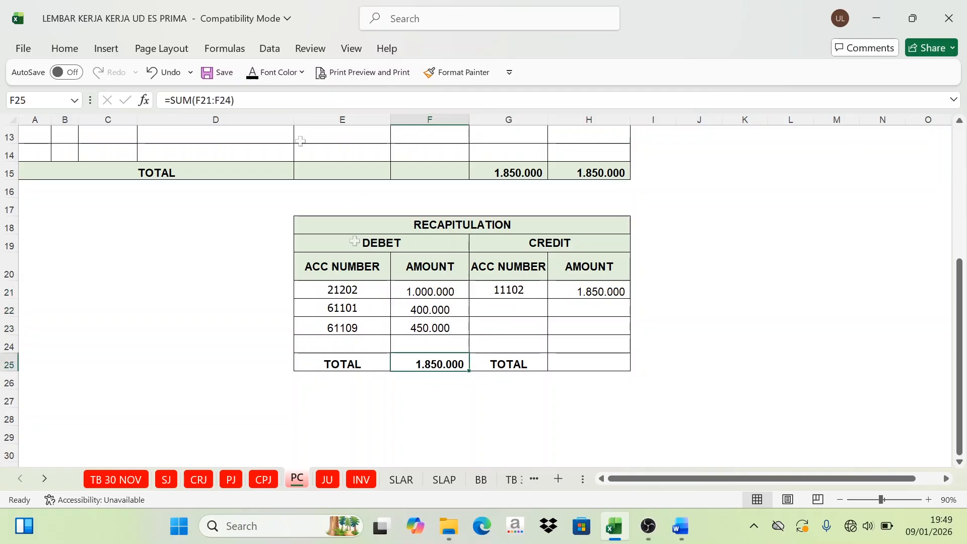
click(597, 290)
click(579, 362)
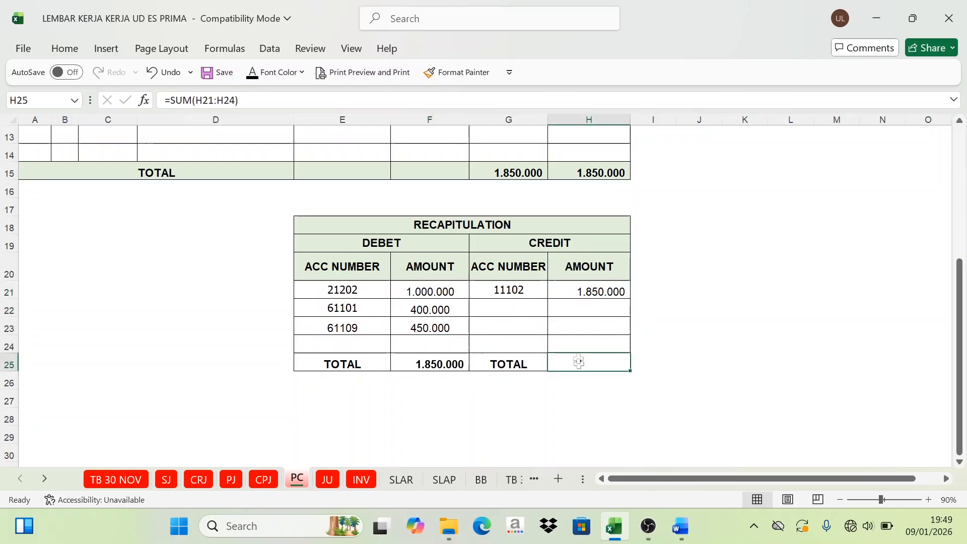
click(253, 72)
Step: On the JU sheet, colour the Sales Returns and Merchandise Inventory account numbers in F8 and F10 of the general journal red
scroll(582, 398, up, 1)
scroll(582, 398, up, 3)
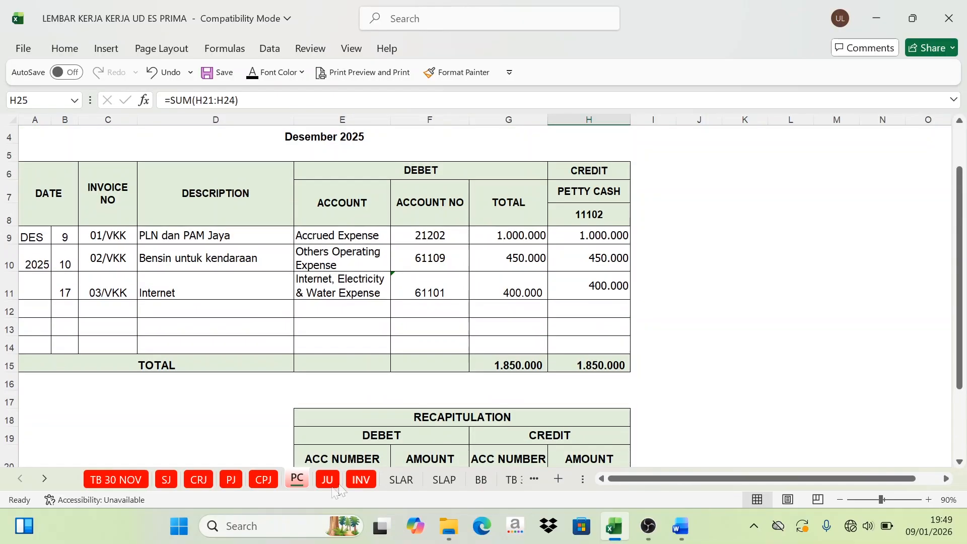
key(ctrl+Page_Down)
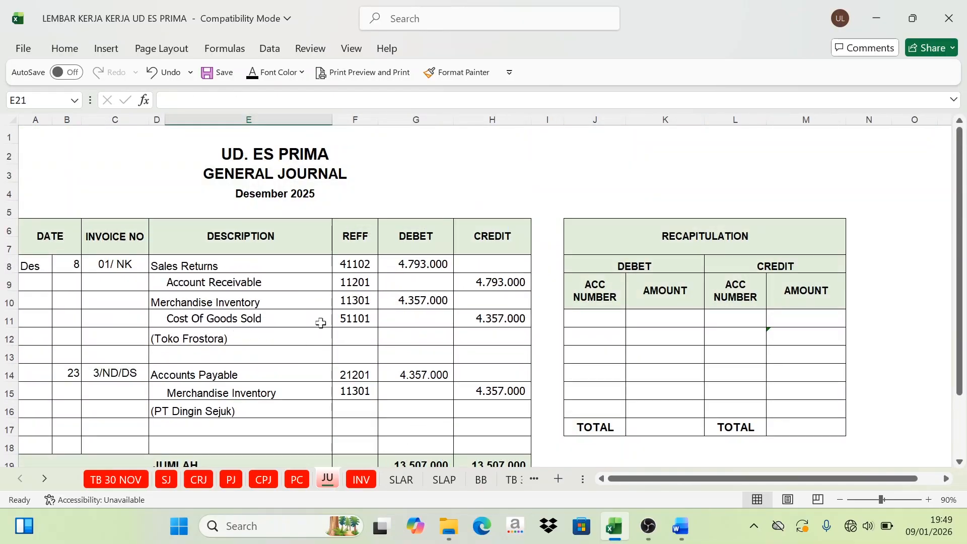
scroll(333, 324, down, 1)
scroll(350, 326, up, 1)
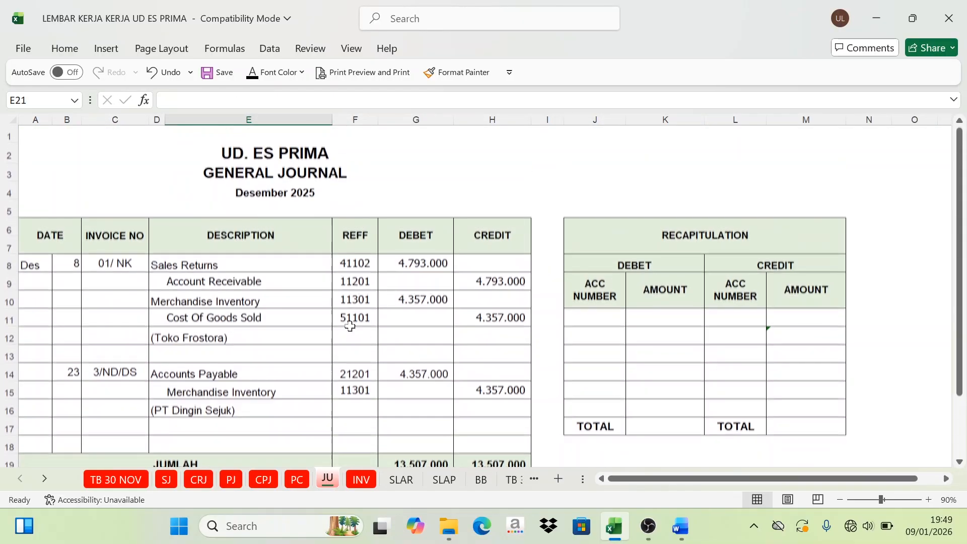
scroll(353, 326, down, 1)
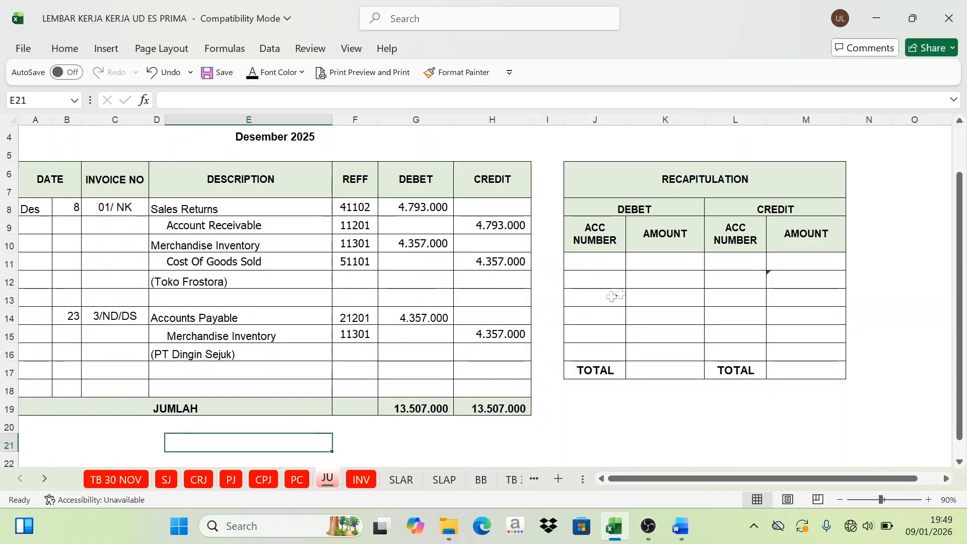
click(354, 208)
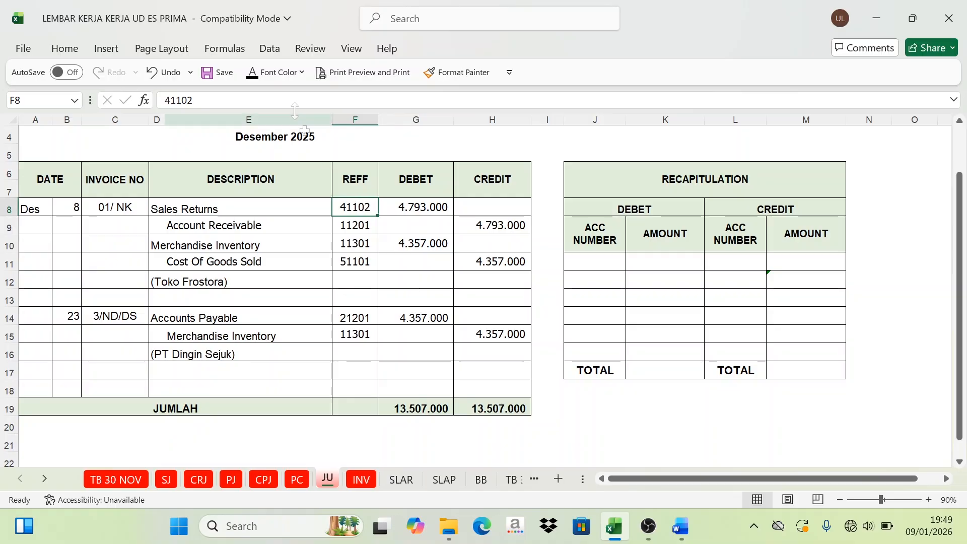
click(287, 76)
click(277, 289)
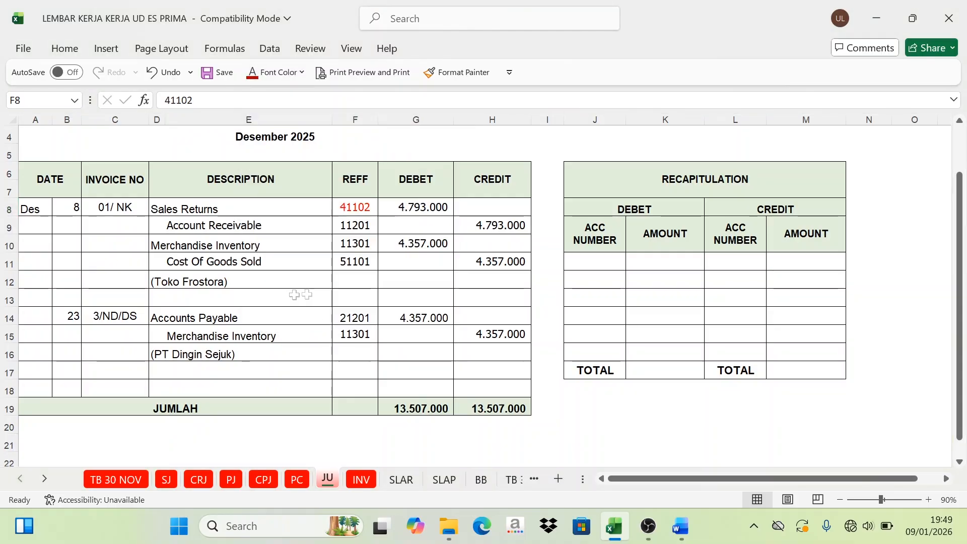
click(349, 247)
click(262, 73)
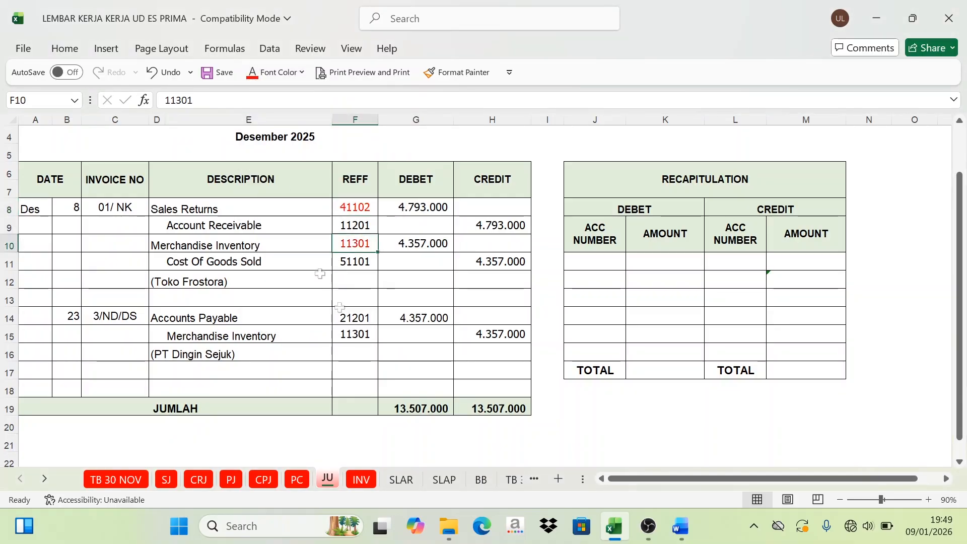
Step: Colour the Accounts Payable account number in F14 of the general journal red
click(362, 319)
click(252, 73)
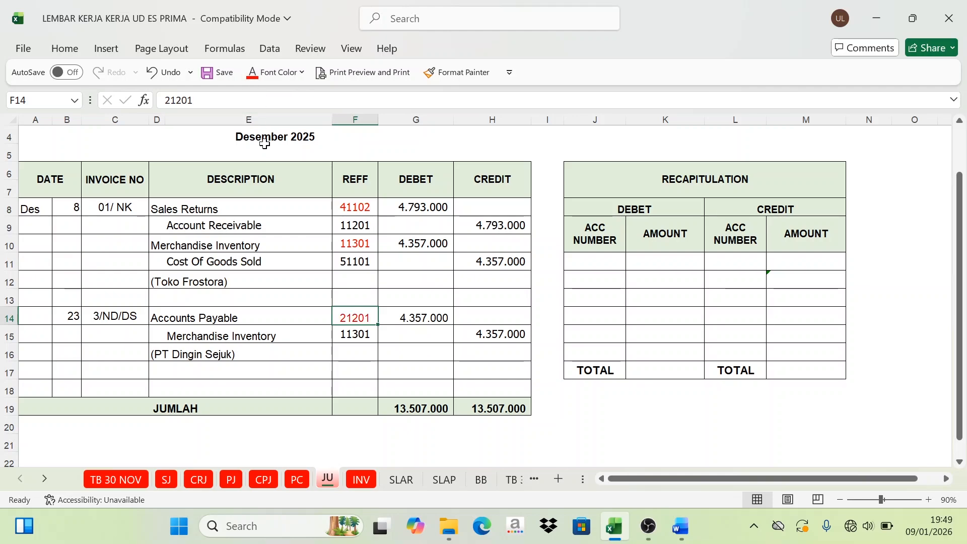
click(355, 244)
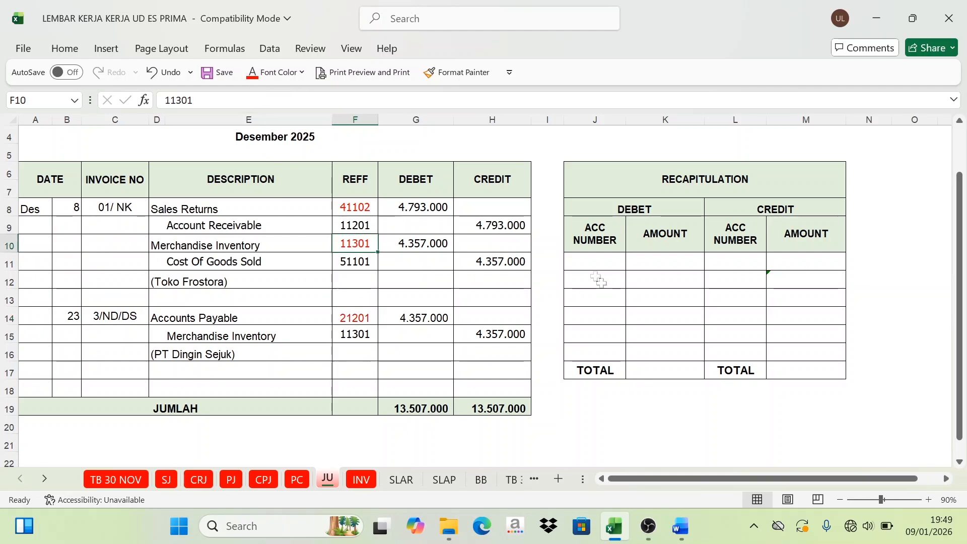
Step: Set the font colour of J11:J13 to Automatic to reveal debit accounts 11301, 21201 and 41102 in the recapitulation
drag(594, 261, 595, 298)
click(301, 72)
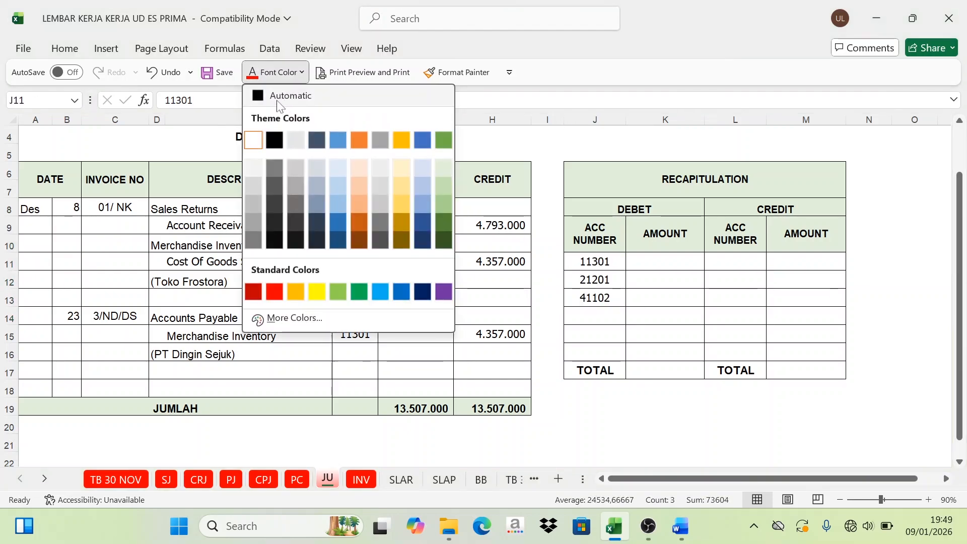
click(267, 95)
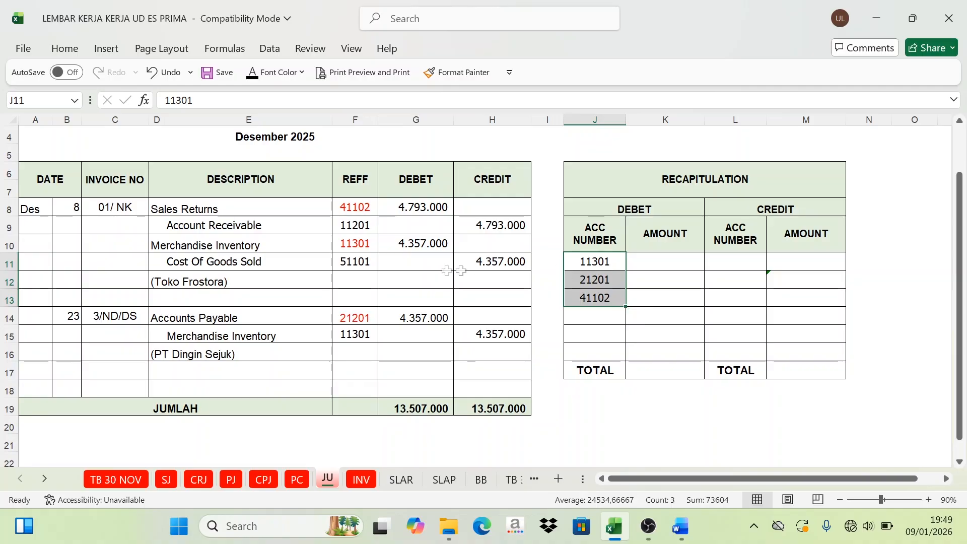
Step: Set the font colour of K11, K12 and K13 to Automatic to reveal the debit amounts taken from G10, G14 and G8
click(645, 254)
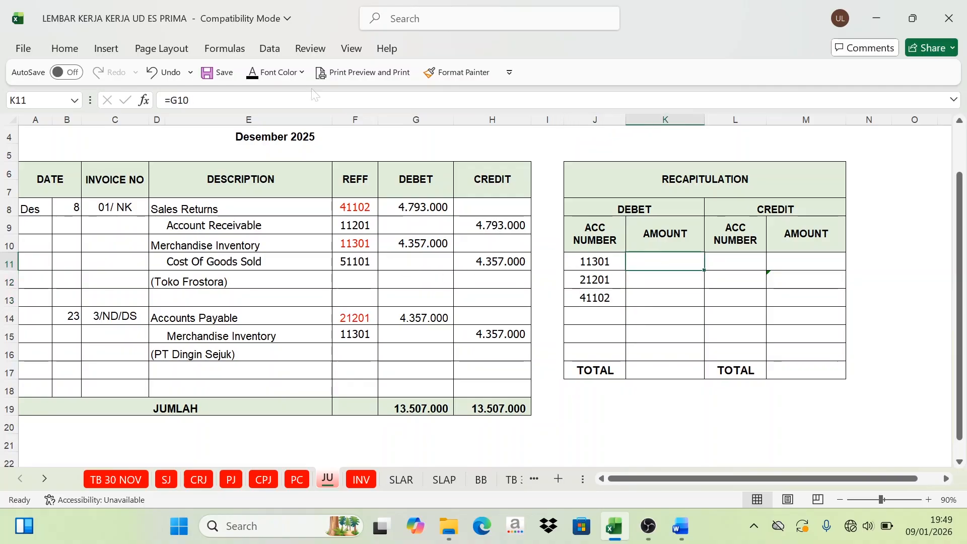
click(253, 72)
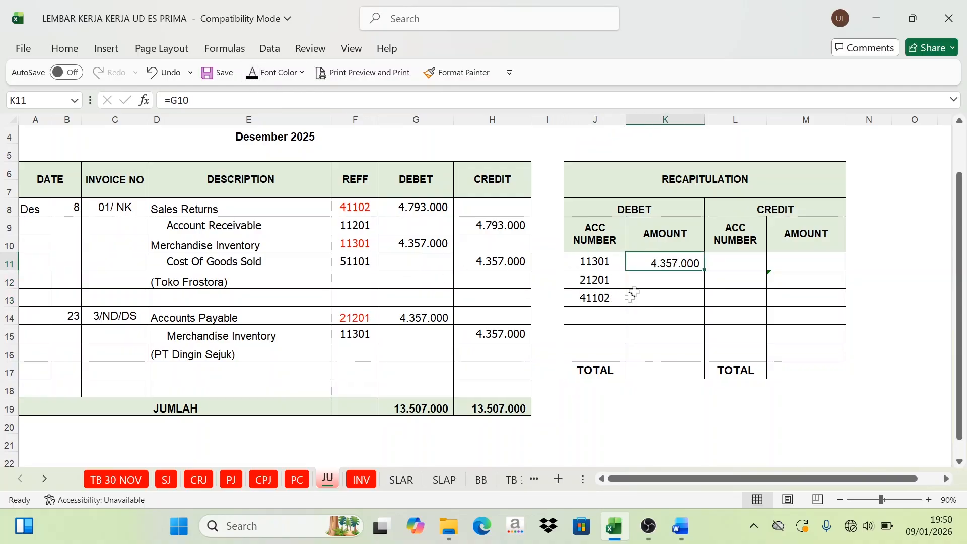
click(636, 280)
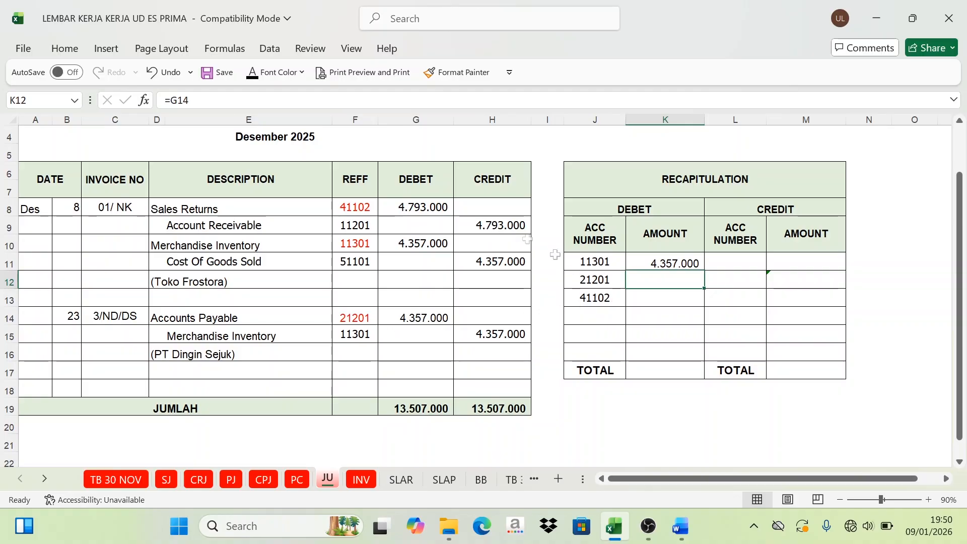
click(253, 72)
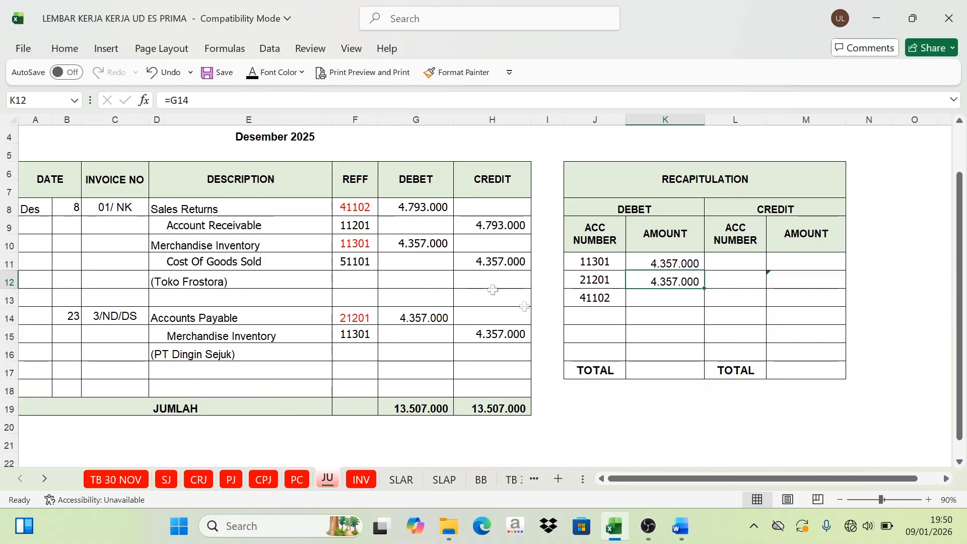
click(650, 306)
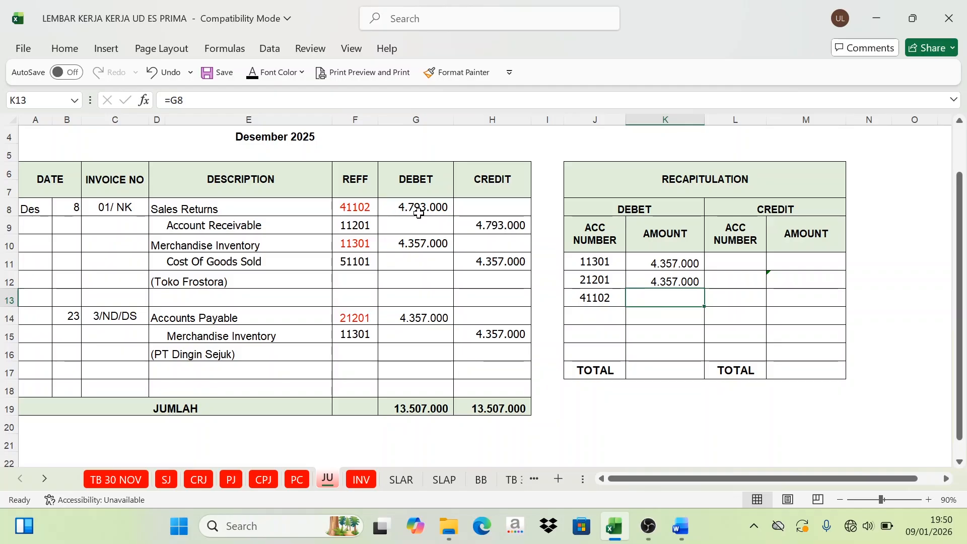
click(251, 79)
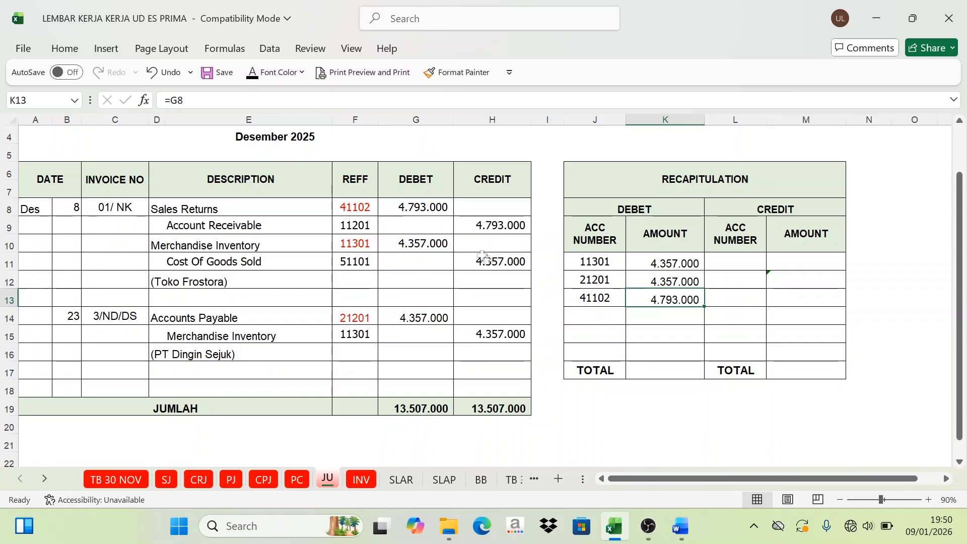
Step: Set the font colour of L11:L13 to Automatic to reveal credit accounts 11201, 11301 and 51101 in the recapitulation
click(361, 230)
click(357, 262)
click(358, 224)
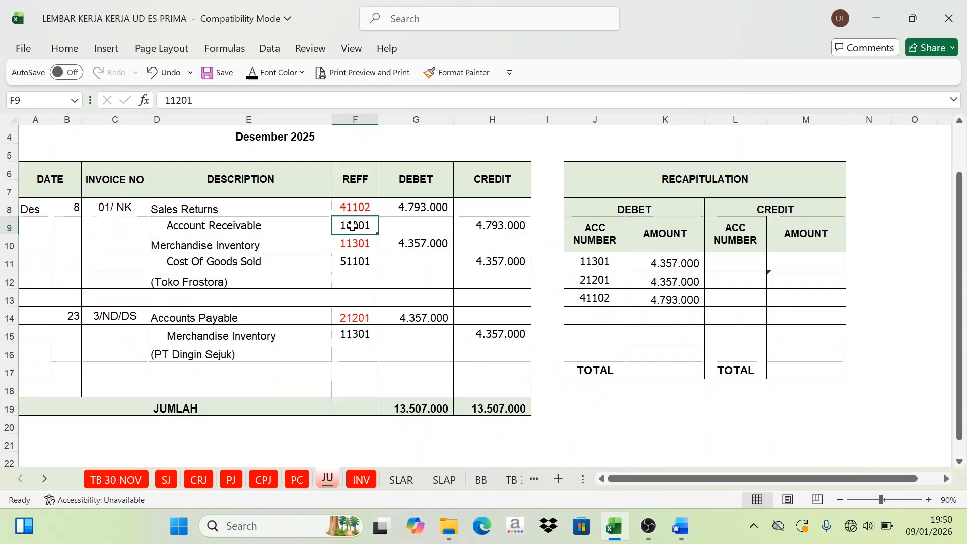
click(361, 263)
click(363, 342)
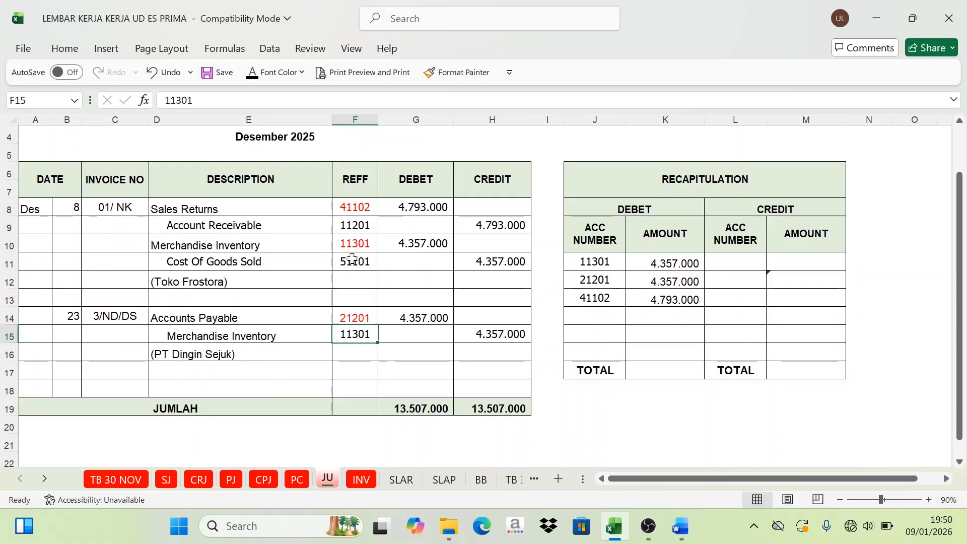
drag(726, 263, 733, 296)
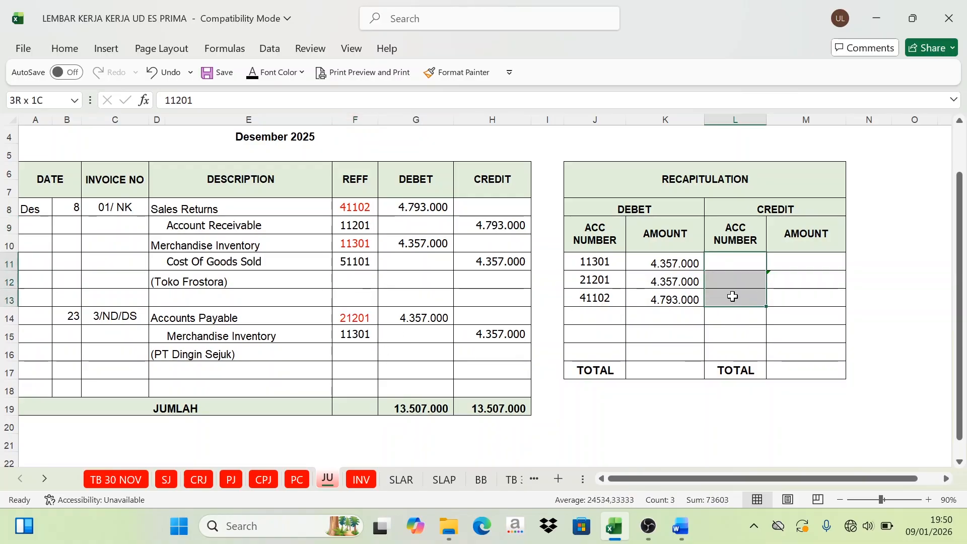
key(ctrl+v)
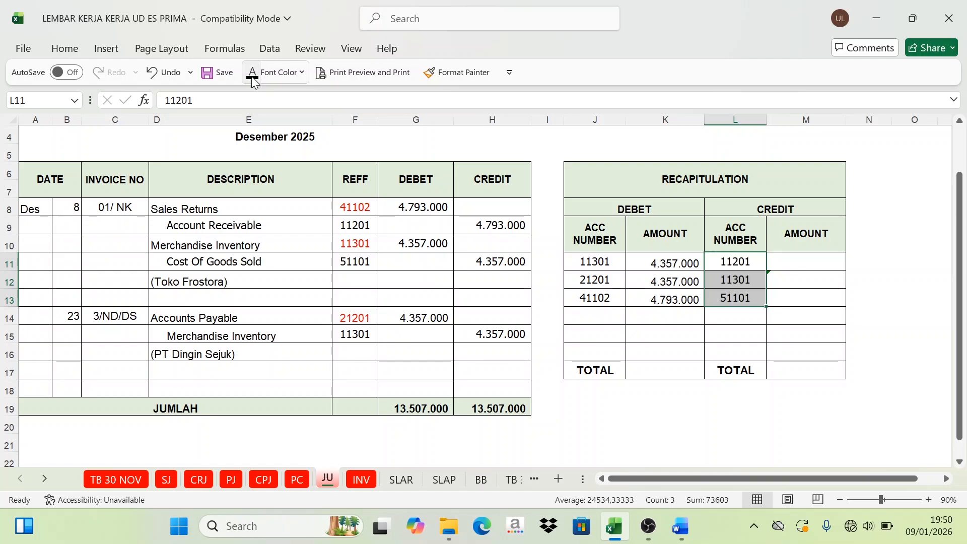
Step: Set the font colour of M11, M12 and M13 to Automatic to reveal the amounts for the three credit accounts
click(806, 267)
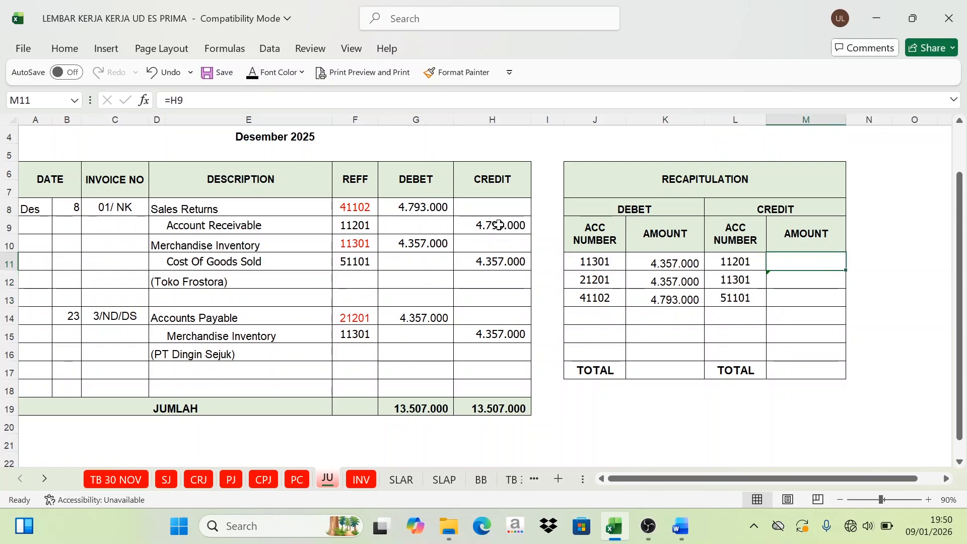
click(498, 225)
click(787, 266)
click(789, 288)
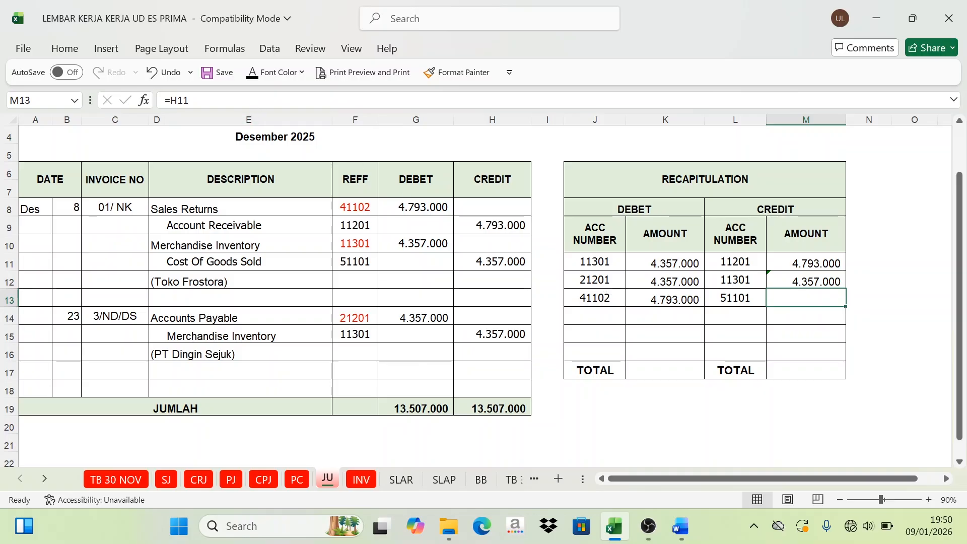
click(253, 74)
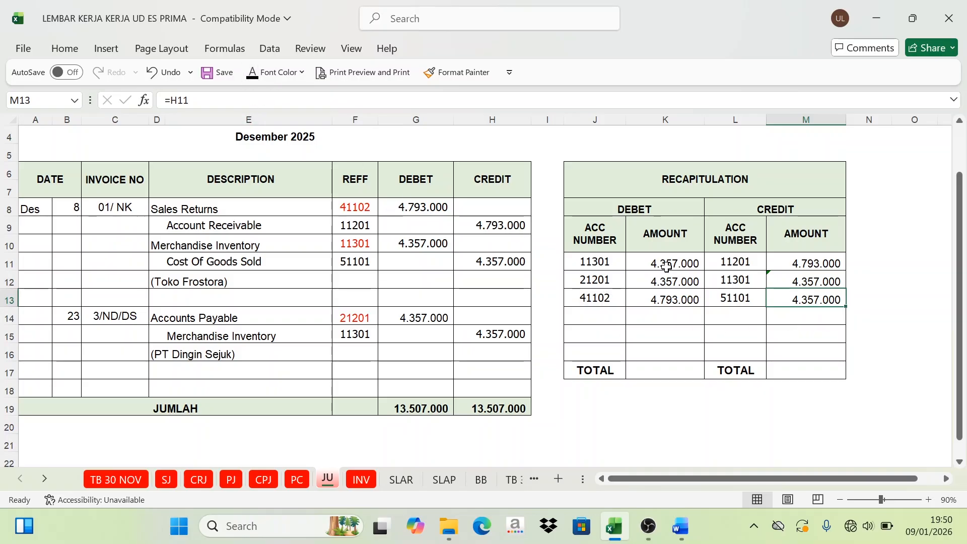
Step: Set the font colour of K17 and M17 to Automatic to reveal the debit and credit totals of the general journal recapitulation
drag(669, 264, 666, 299)
click(654, 370)
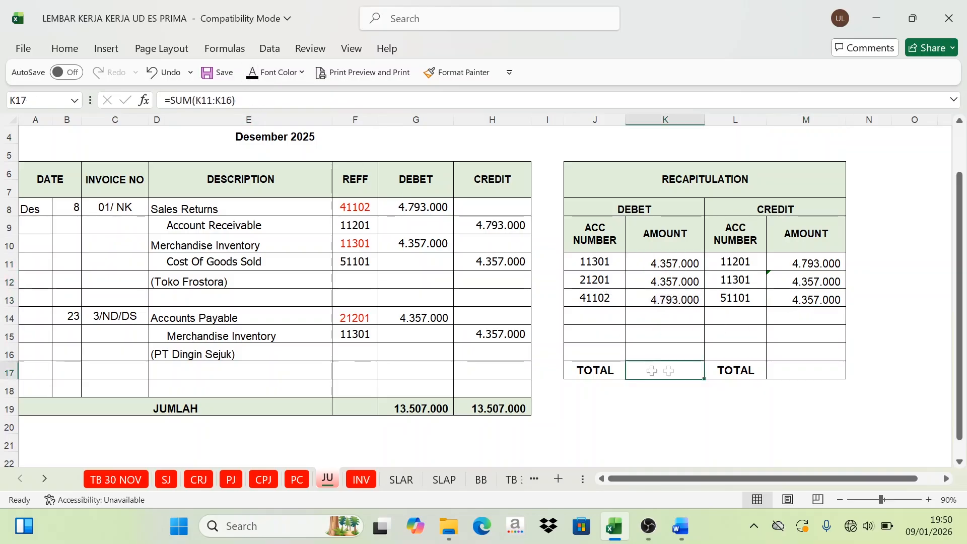
click(254, 73)
click(821, 370)
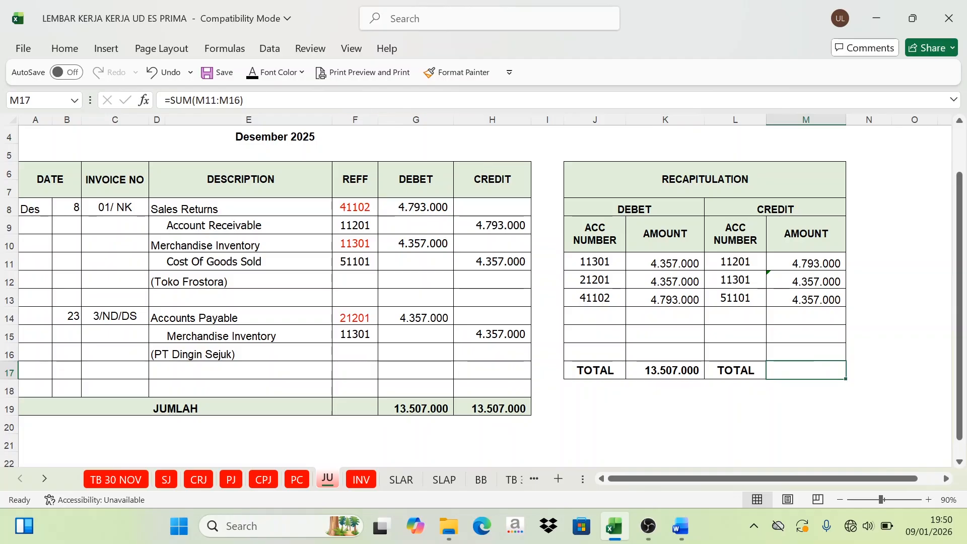
click(252, 73)
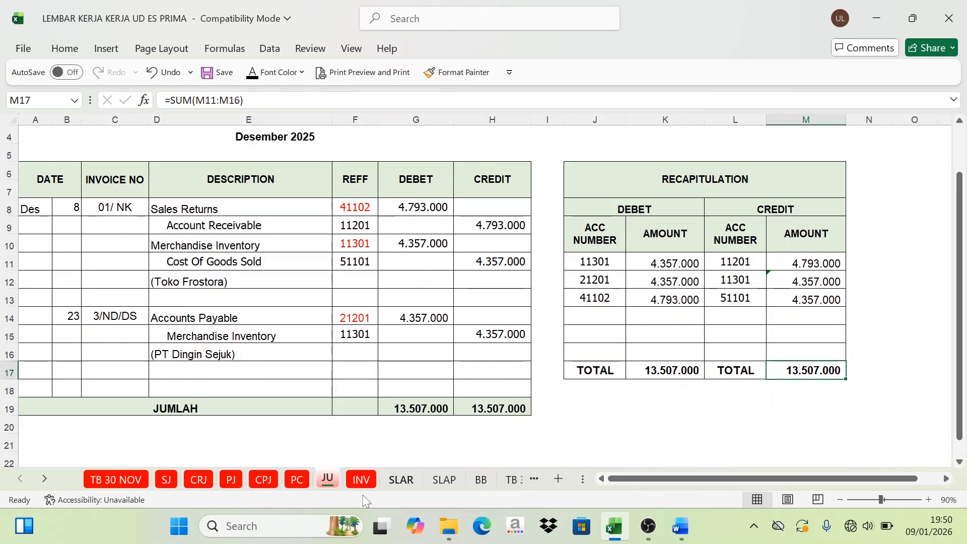
Step: Review the recapitulations on the journal sheets, including PC, PJ, CRJ and SJ, against the general ledger sheet BB they are posted to
click(307, 481)
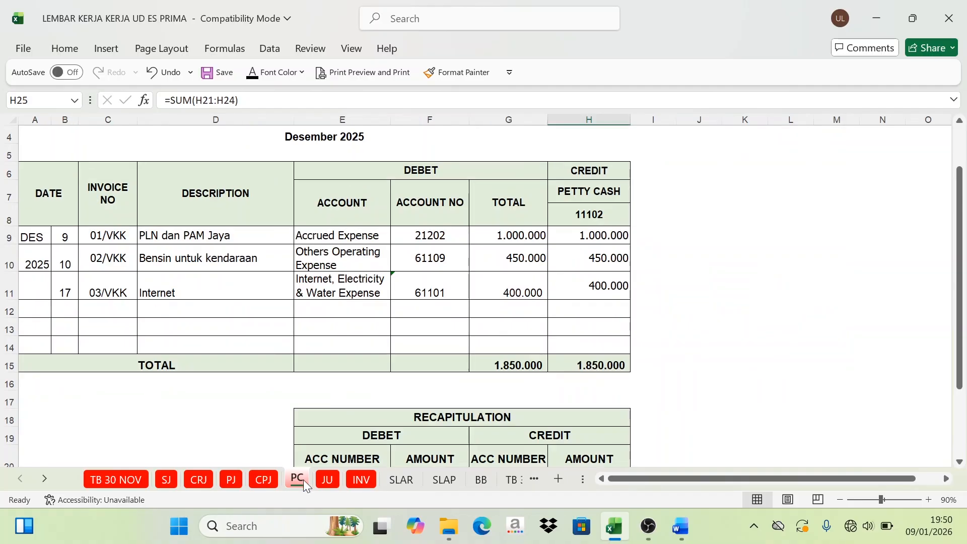
click(258, 482)
click(231, 480)
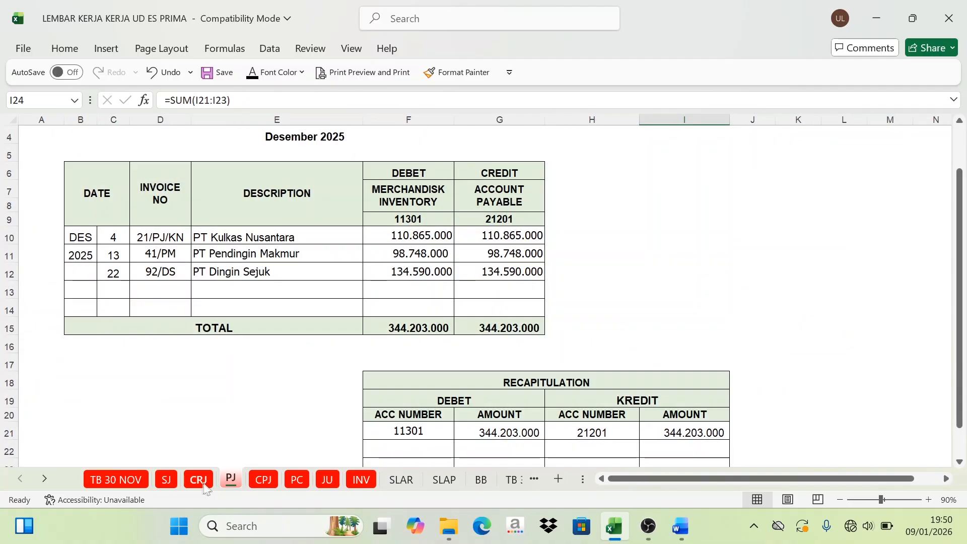
click(198, 480)
click(166, 480)
scroll(377, 352, down, 3)
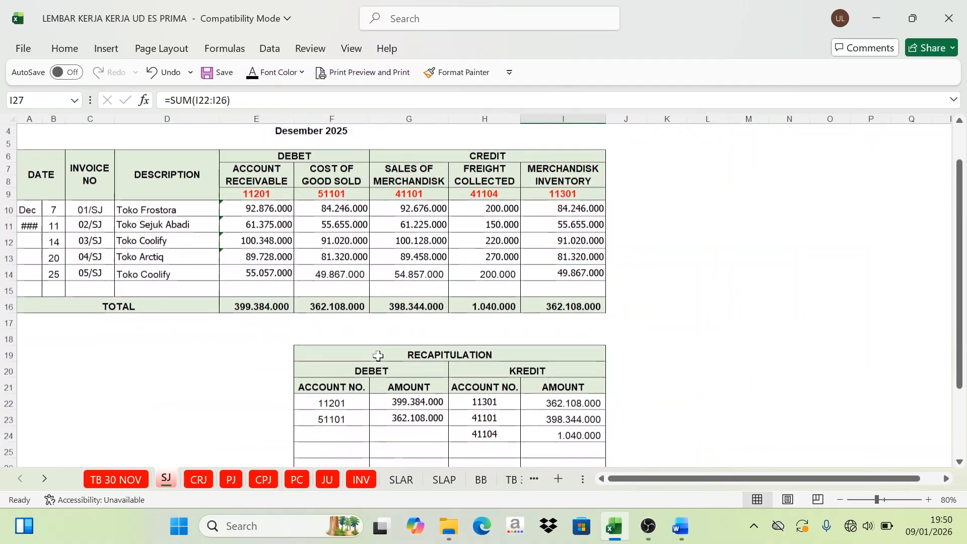
drag(355, 279, 397, 274)
click(204, 485)
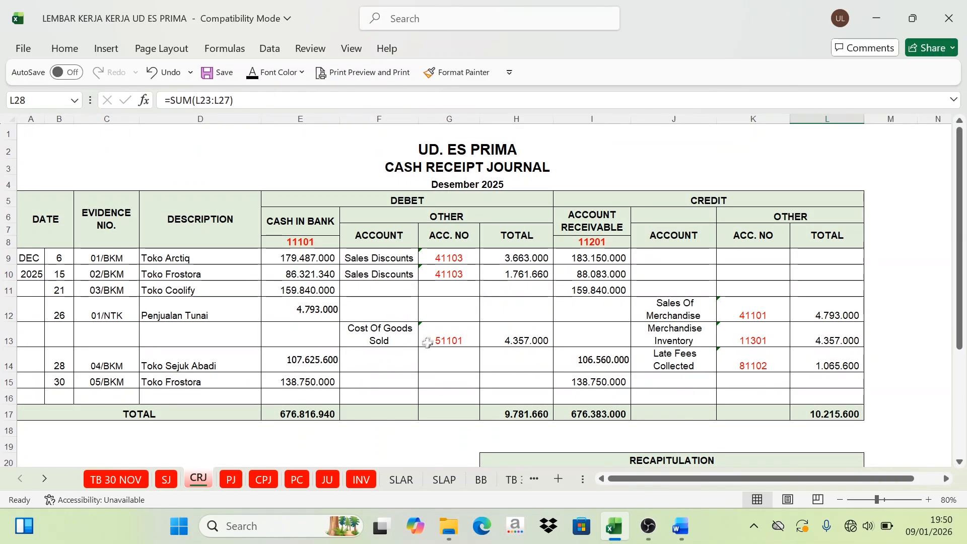
scroll(433, 340, down, 4)
click(231, 479)
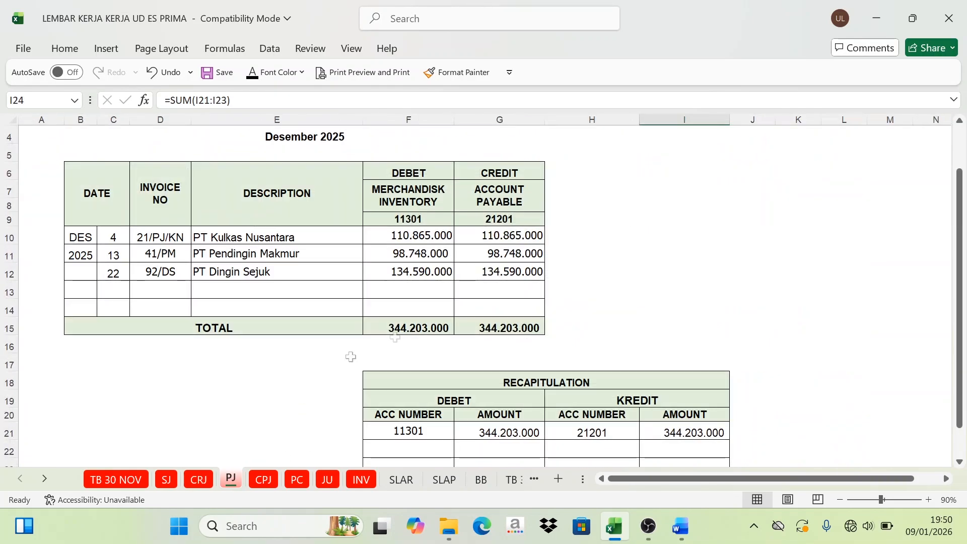
scroll(443, 335, down, 4)
click(481, 479)
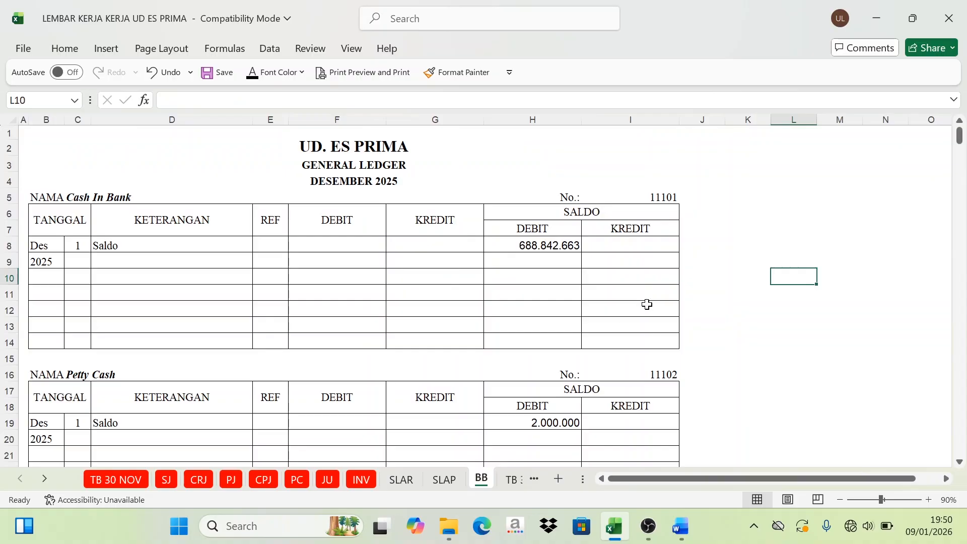
click(168, 483)
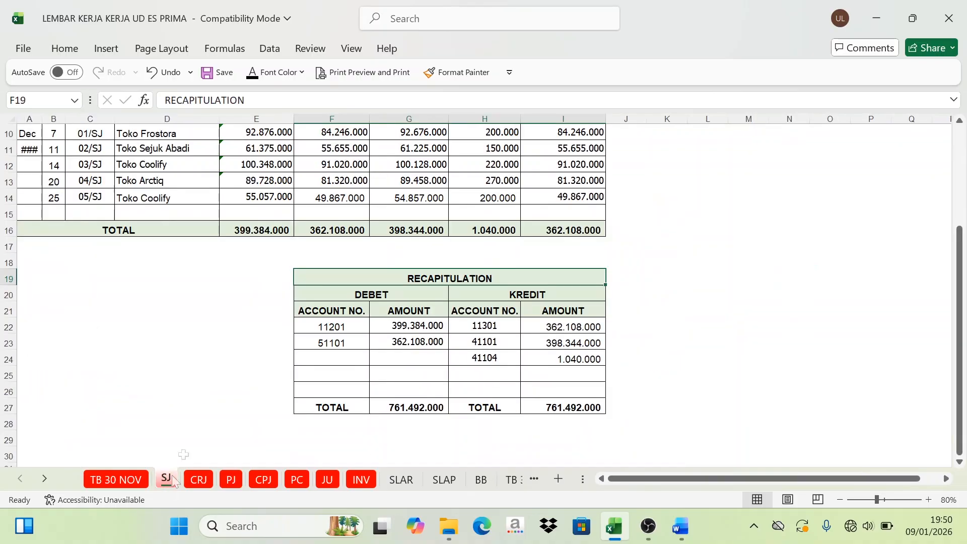
scroll(259, 308, up, 1)
scroll(259, 308, up, 3)
scroll(257, 317, down, 3)
Step: On the BB sheet, examine the 1 December opening balance rows of the Cash In Bank and Petty Cash ledger accounts
click(482, 480)
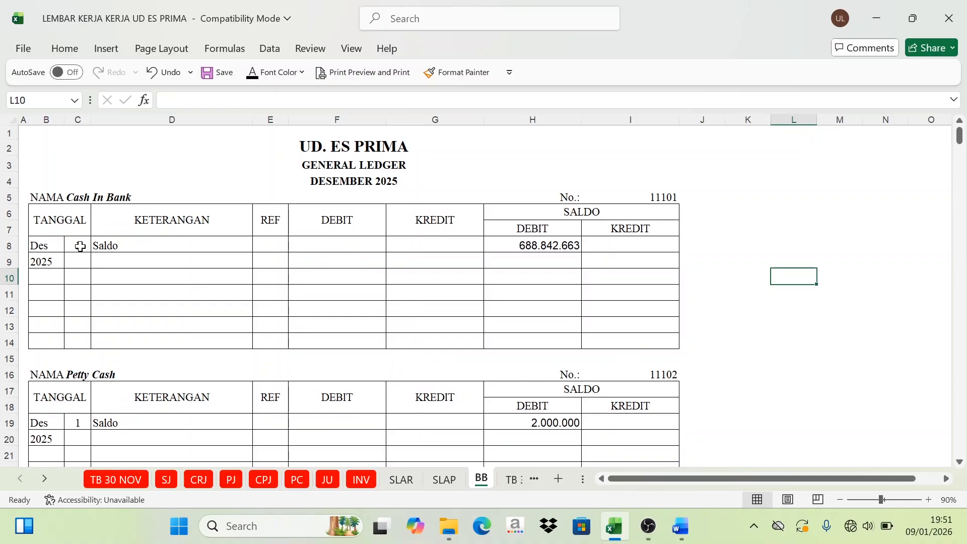
drag(80, 246, 554, 245)
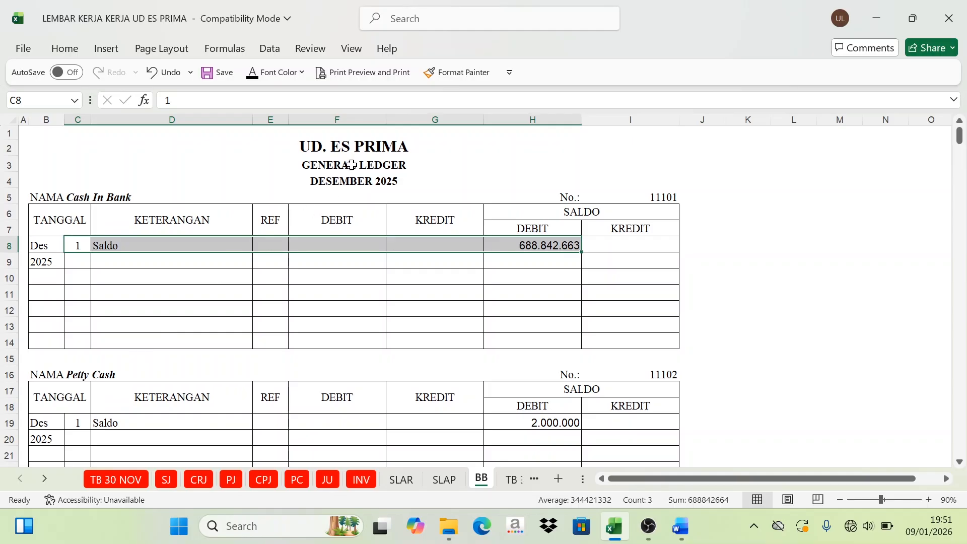
scroll(204, 369, down, 1)
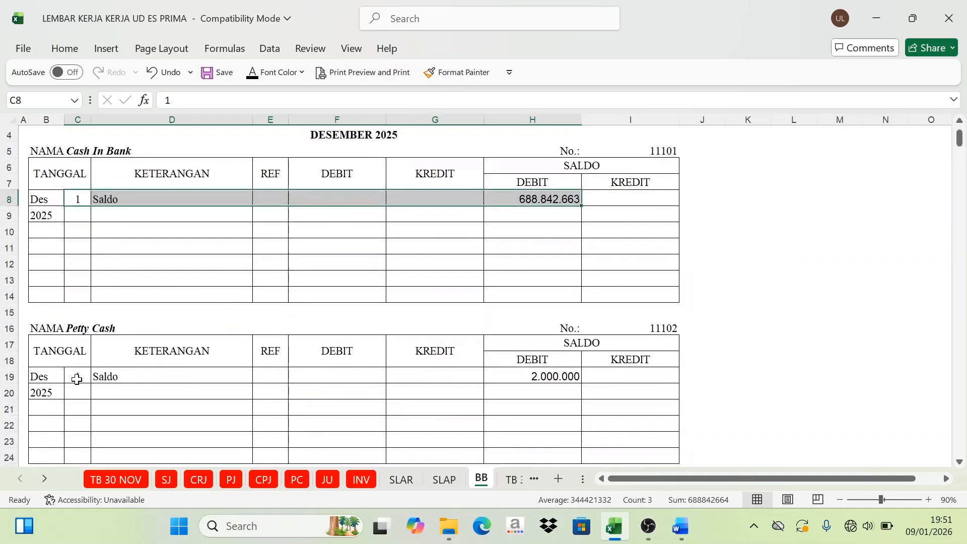
drag(76, 377, 543, 363)
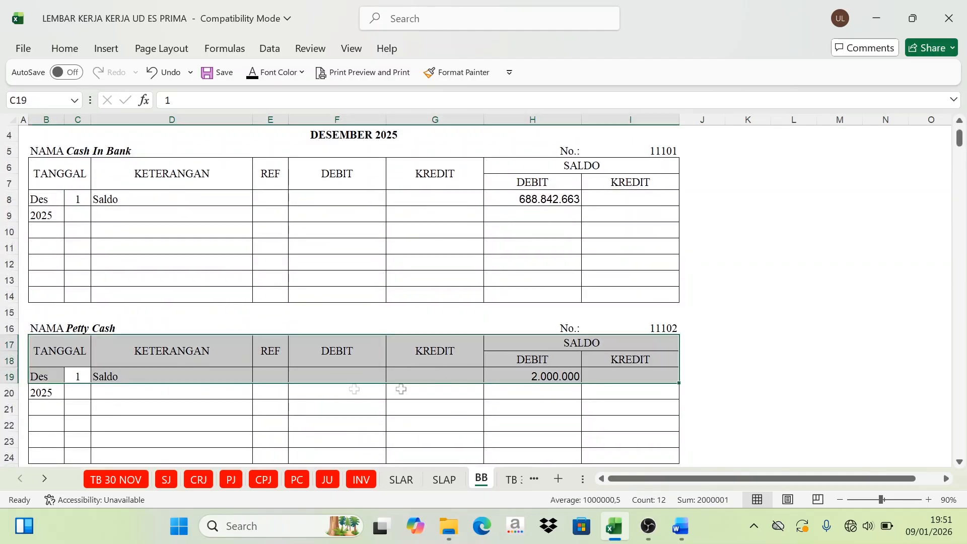
scroll(174, 406, up, 1)
click(244, 291)
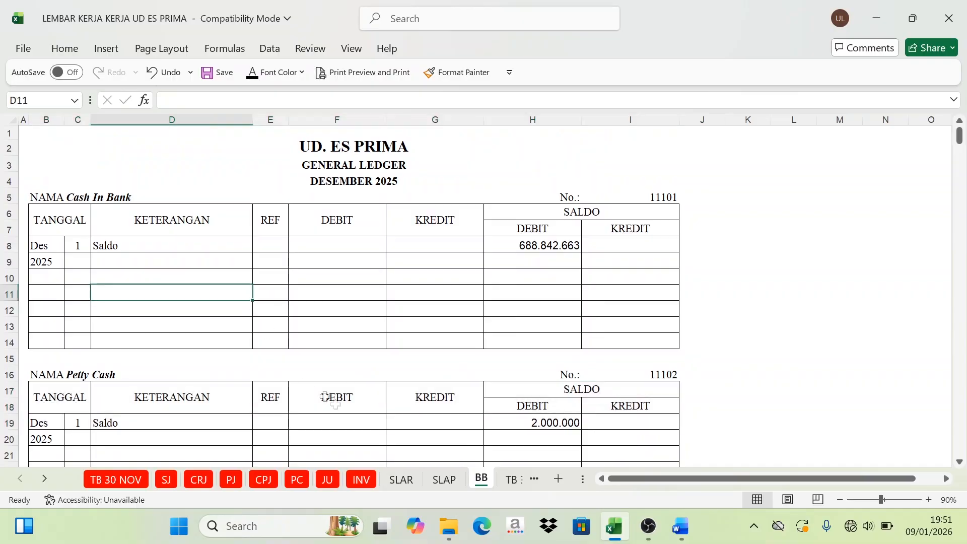
Step: Switch to the Word problem document and find the Cash In Bank balance in the "Daftar Saldo per 30 Nopember 2025" table
click(680, 526)
scroll(486, 322, down, 10)
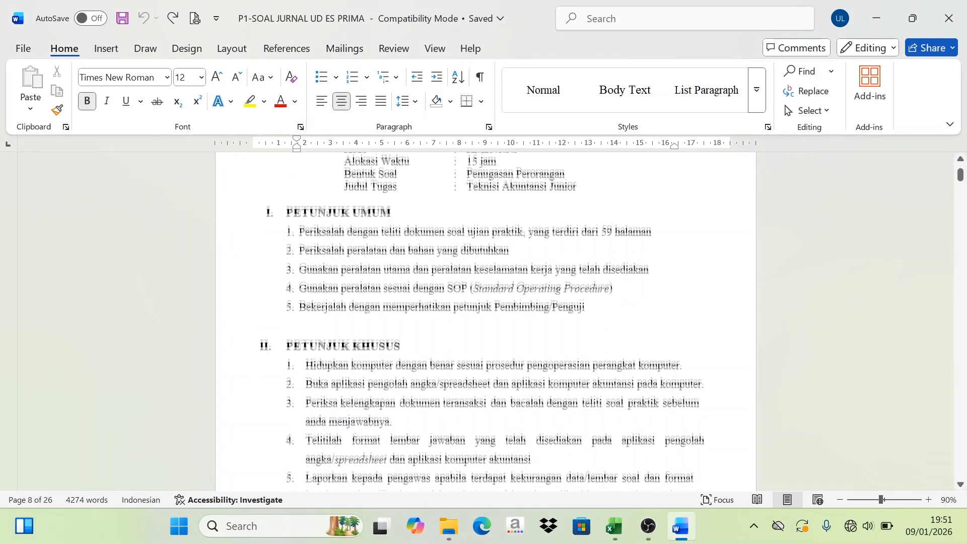
scroll(486, 323, down, 10)
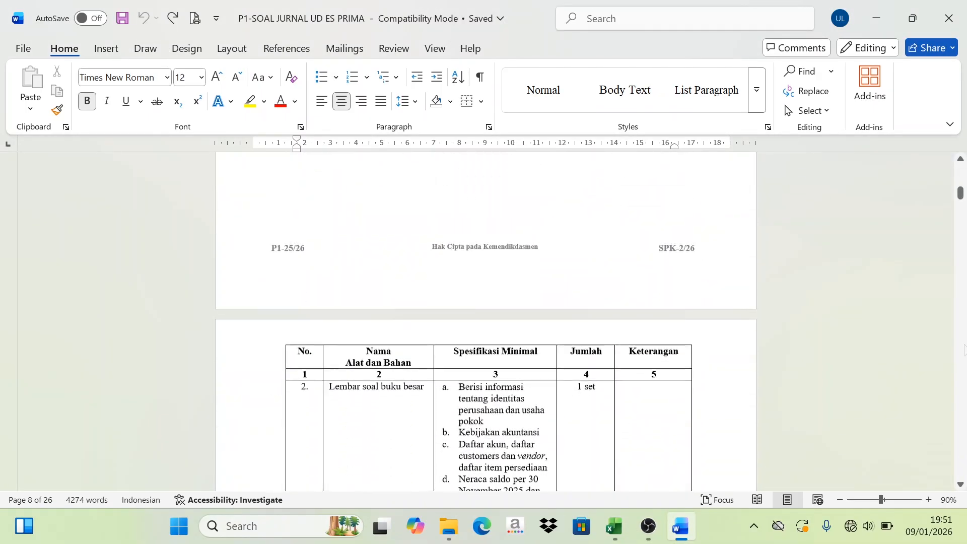
scroll(964, 352, down, 15)
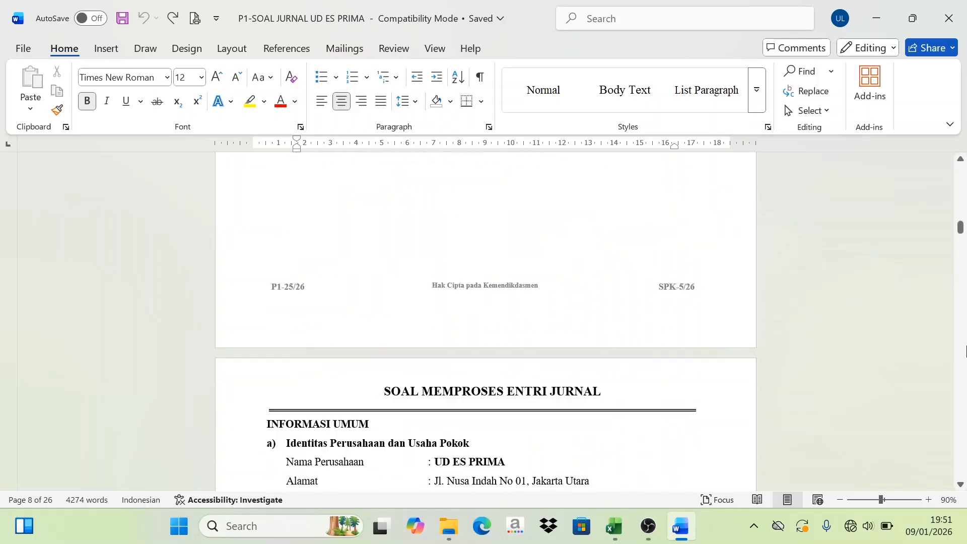
scroll(965, 352, down, 15)
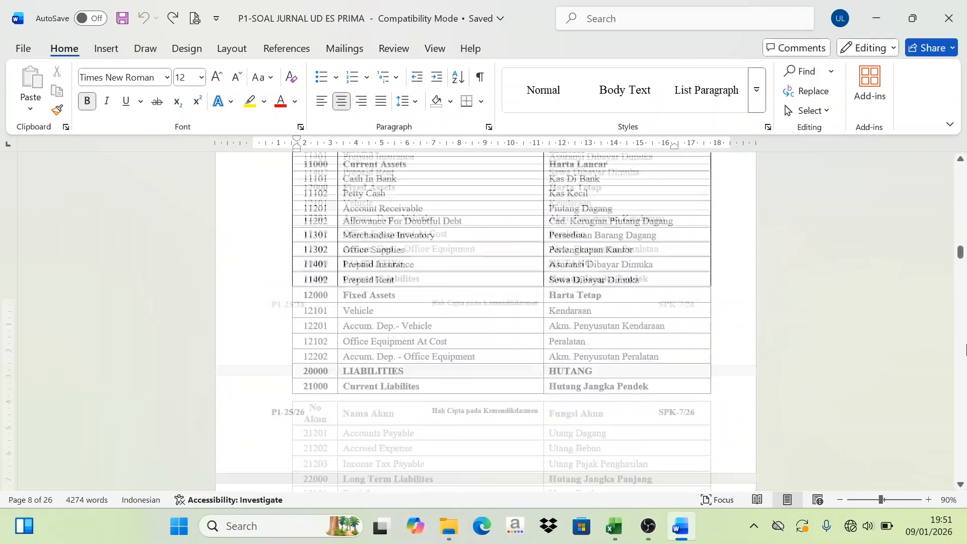
scroll(965, 352, down, 15)
scroll(964, 351, up, 10)
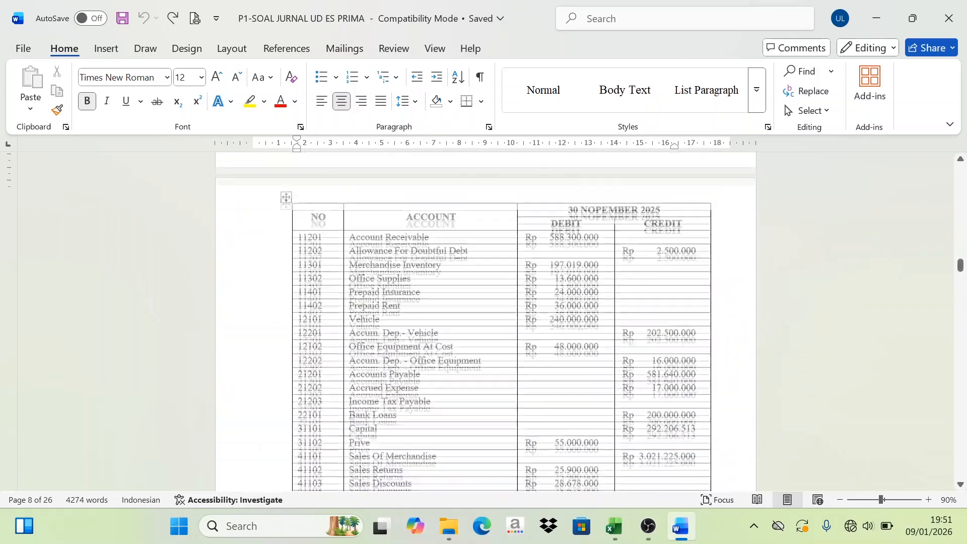
scroll(481, 308, up, 4)
scroll(481, 308, down, 2)
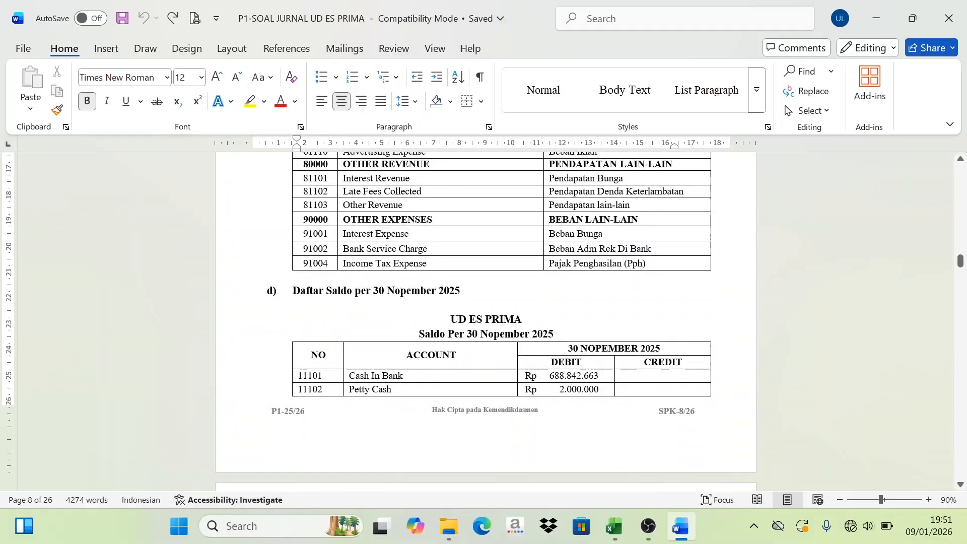
scroll(481, 307, down, 1)
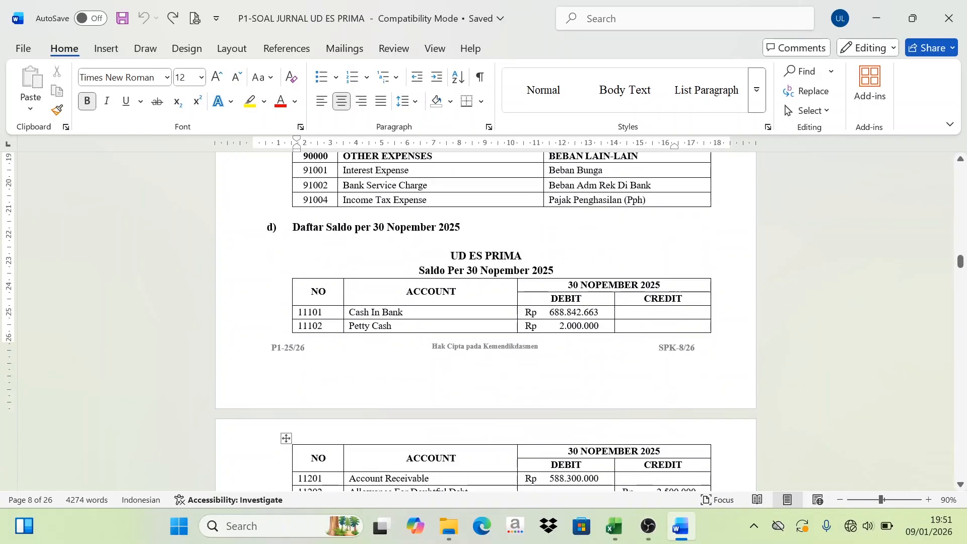
scroll(481, 308, down, 1)
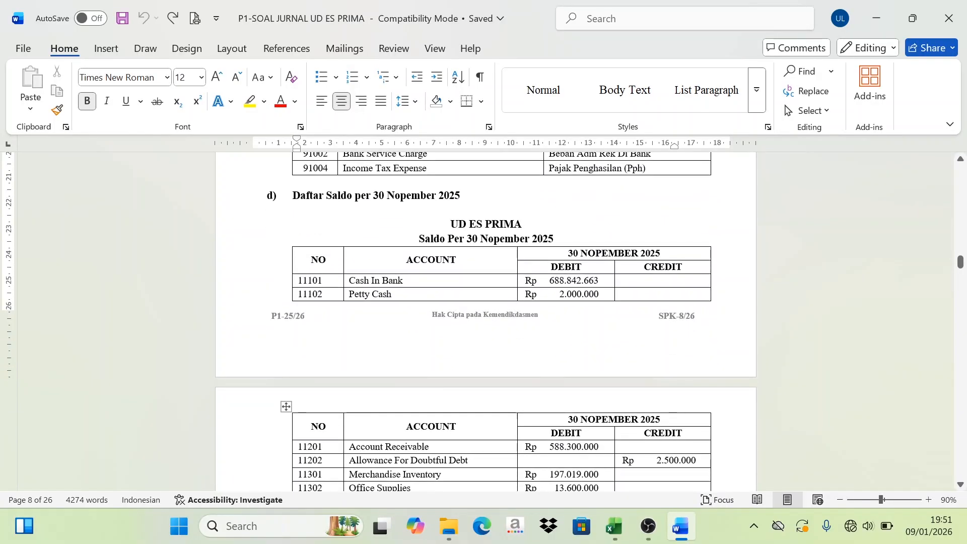
drag(349, 280, 404, 281)
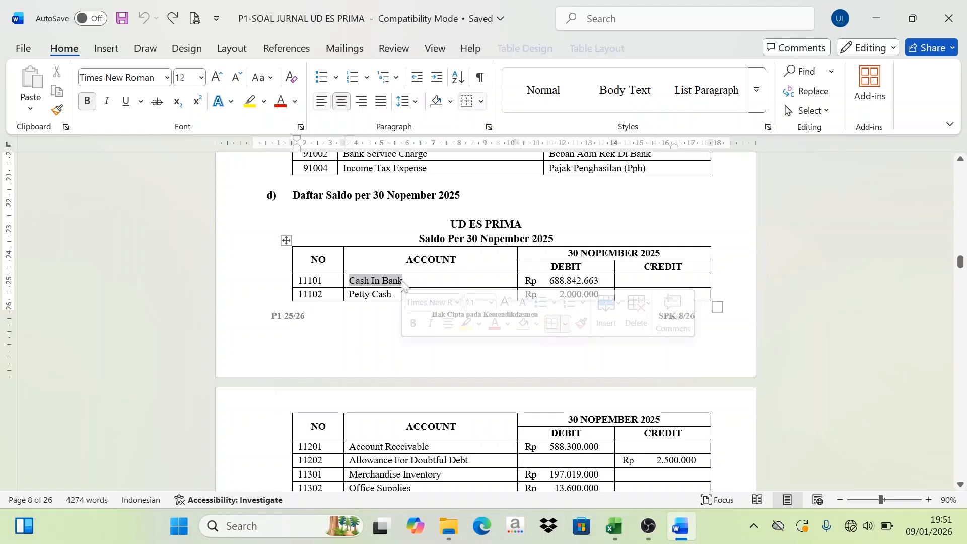
click(538, 280)
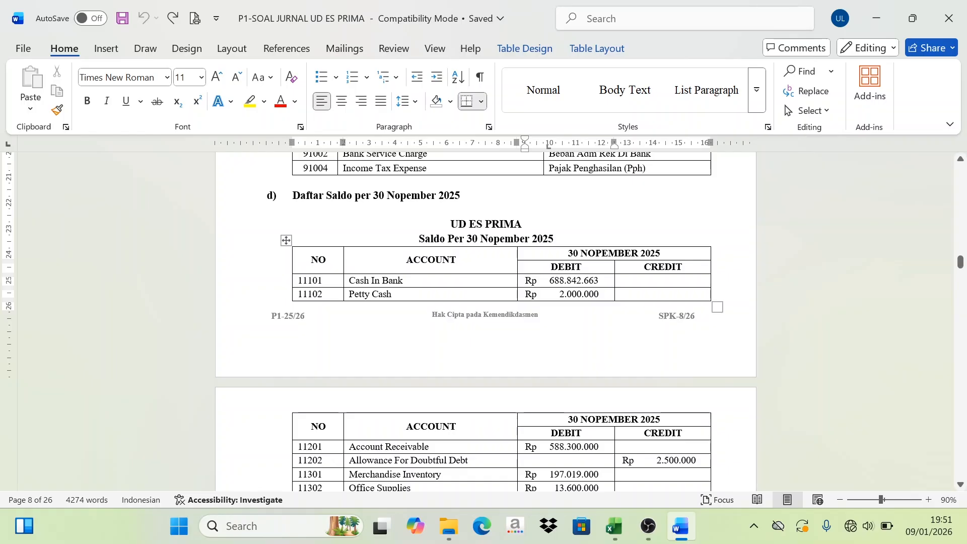
Step: Compare the Cash In Bank opening balance row on the BB sheet in Excel with the 30 November balance list in Word
click(610, 533)
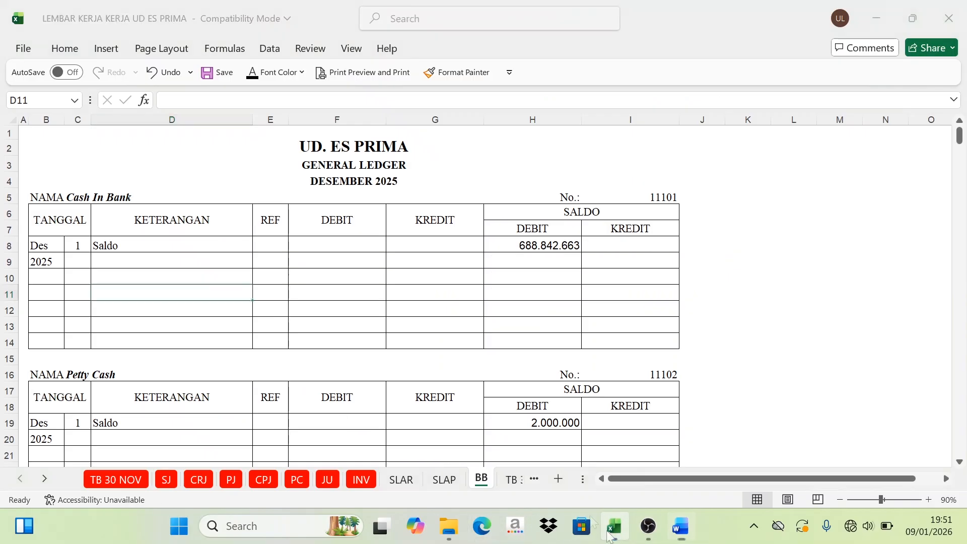
click(75, 245)
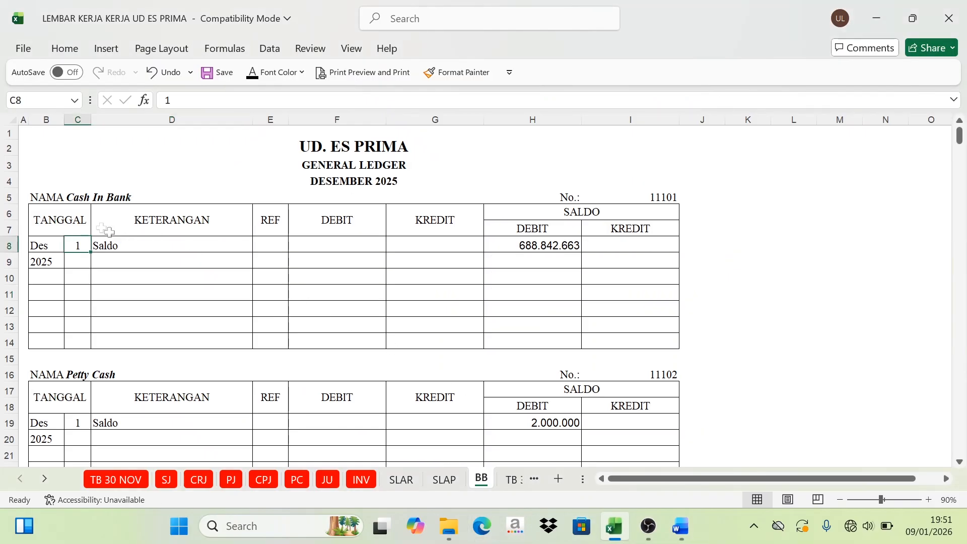
click(111, 246)
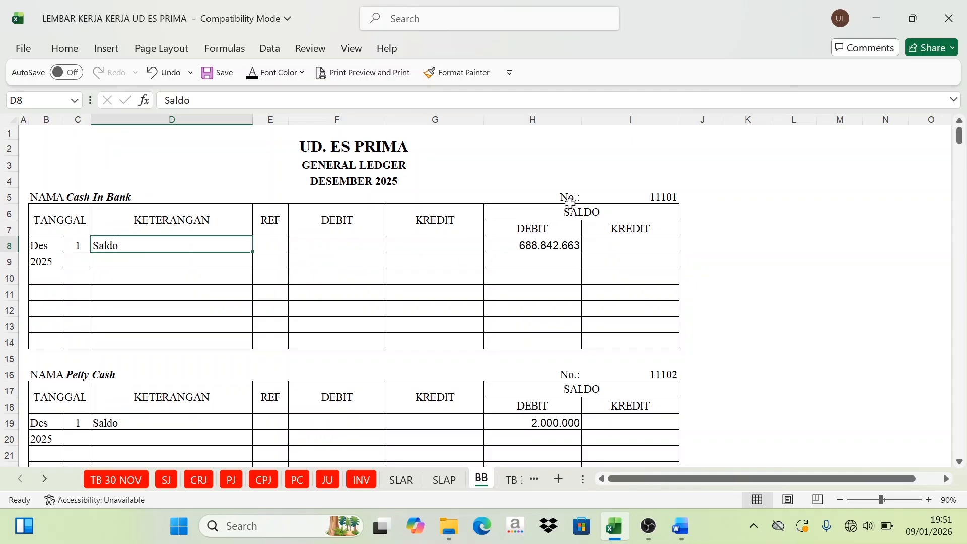
click(592, 211)
click(540, 242)
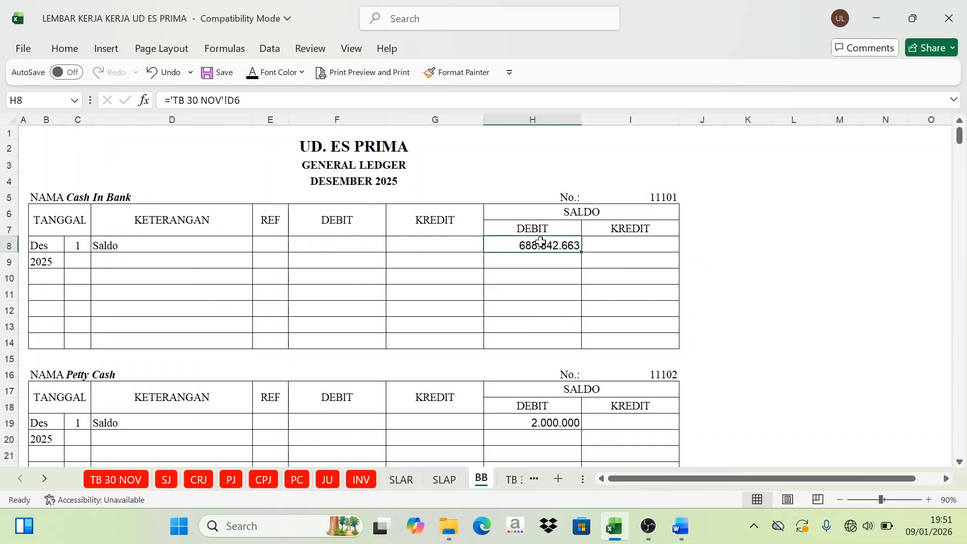
click(680, 526)
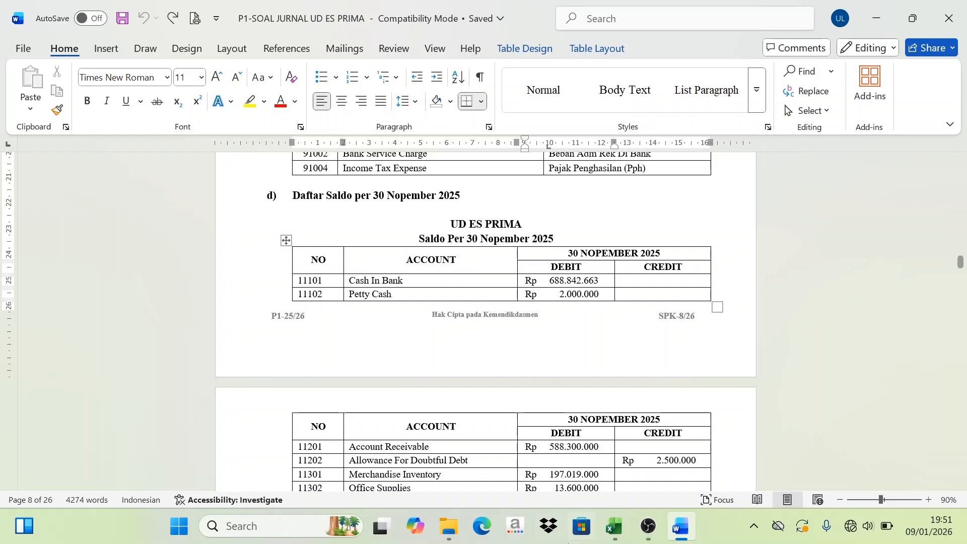
Step: Check the Petty Cash opening balance row on the BB sheet in Excel against the Word balance list, inspecting H19
click(611, 538)
scroll(195, 277, down, 1)
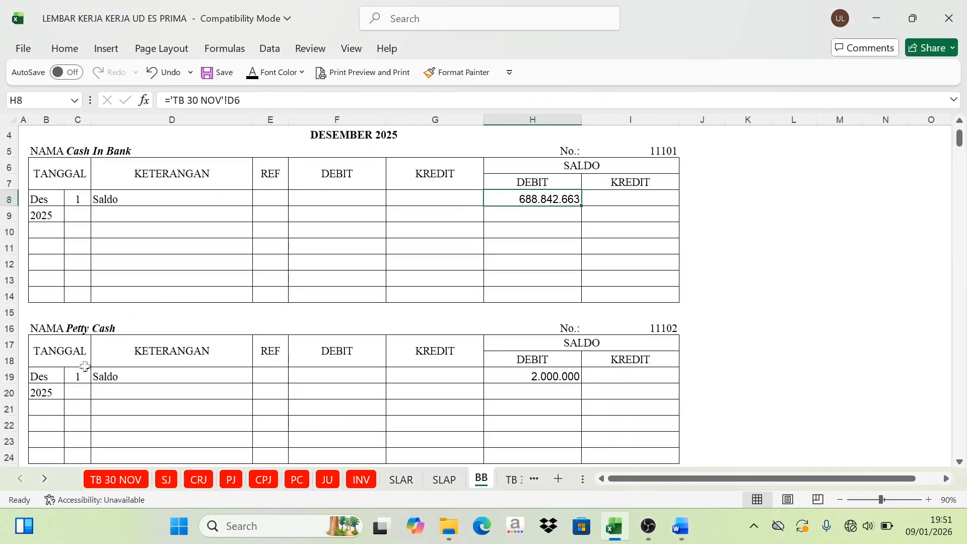
click(78, 378)
click(147, 328)
drag(78, 378, 523, 371)
click(526, 364)
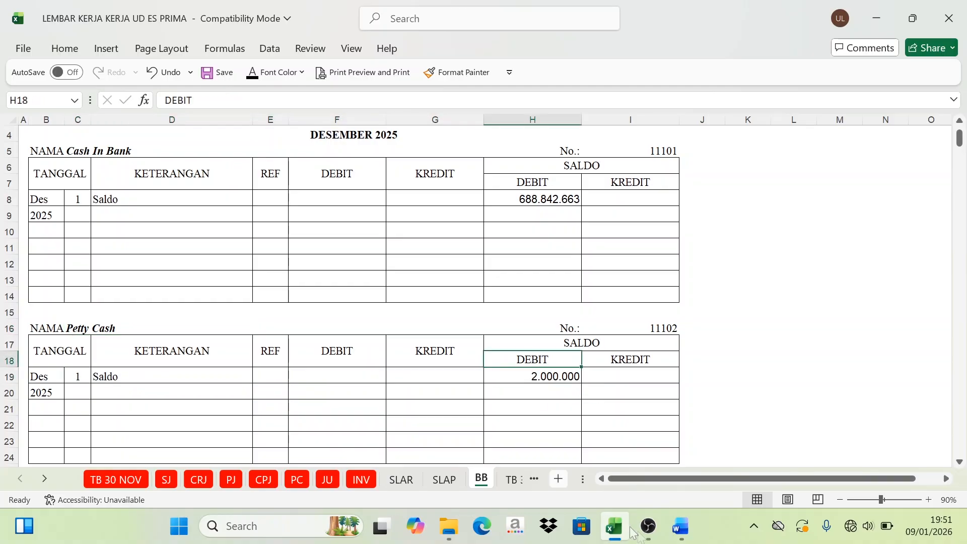
mouse_move(650, 538)
click(680, 534)
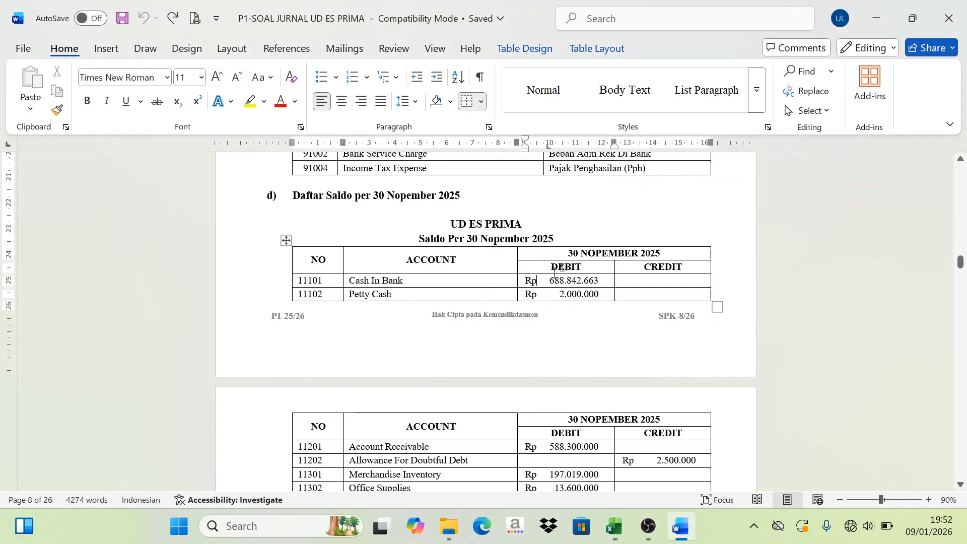
click(613, 527)
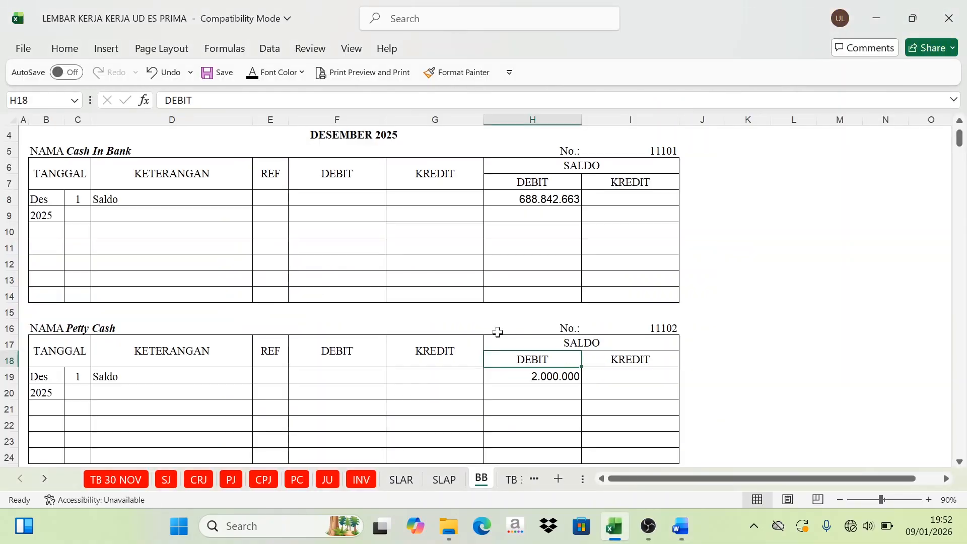
click(533, 204)
click(534, 377)
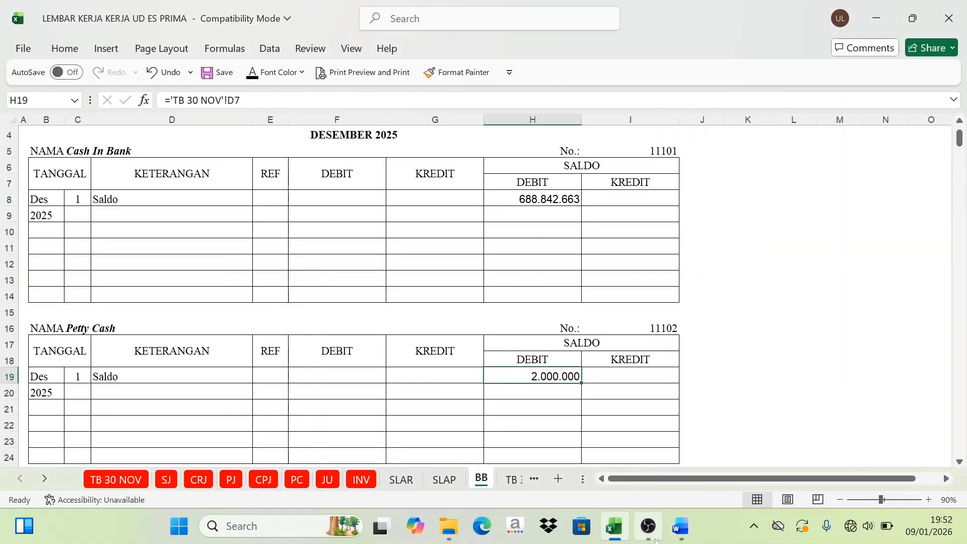
Step: Check the Account Receivable and Allowance for Doubtful Debt opening balances on the BB sheet against the Word balance list
click(681, 539)
scroll(486, 323, down, 3)
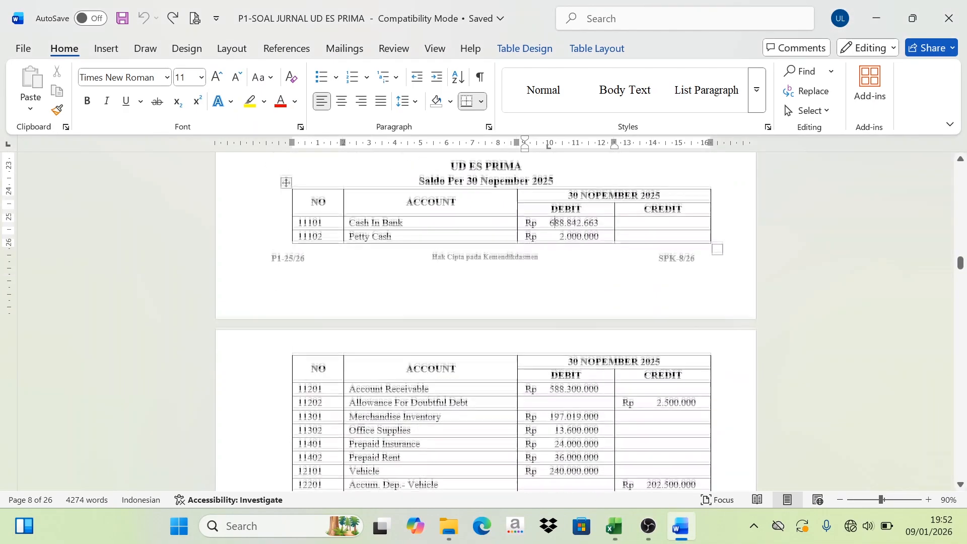
scroll(552, 186, down, 1)
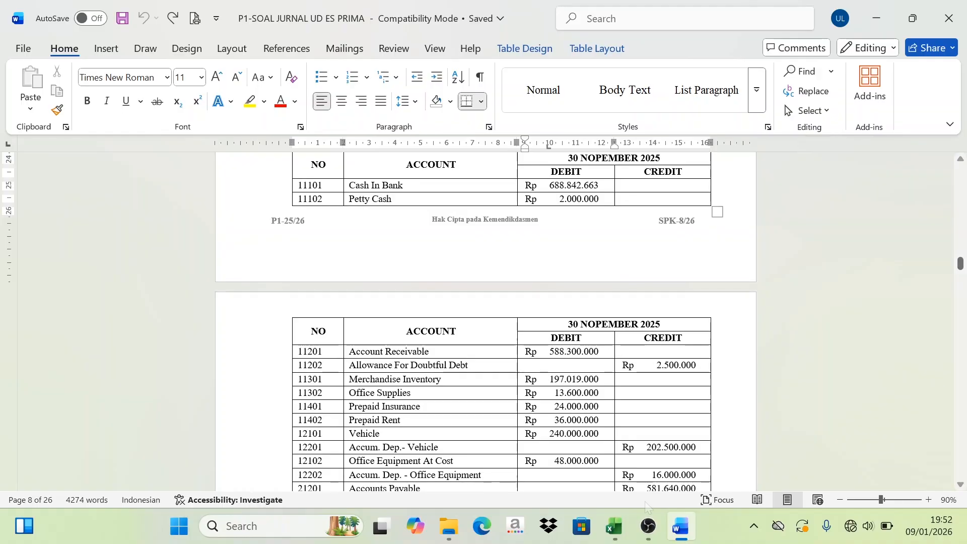
click(615, 526)
scroll(315, 386, down, 3)
scroll(315, 386, down, 5)
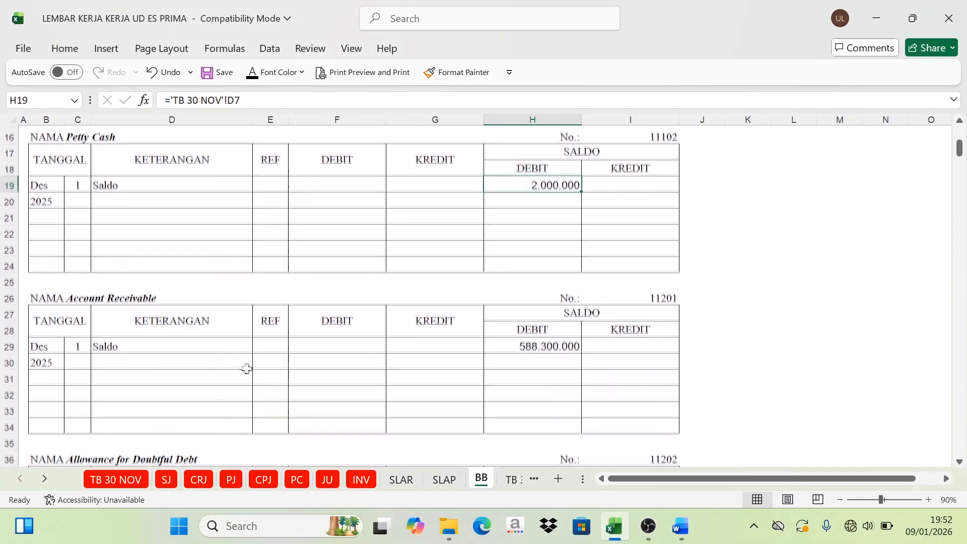
drag(71, 312, 202, 313)
click(669, 313)
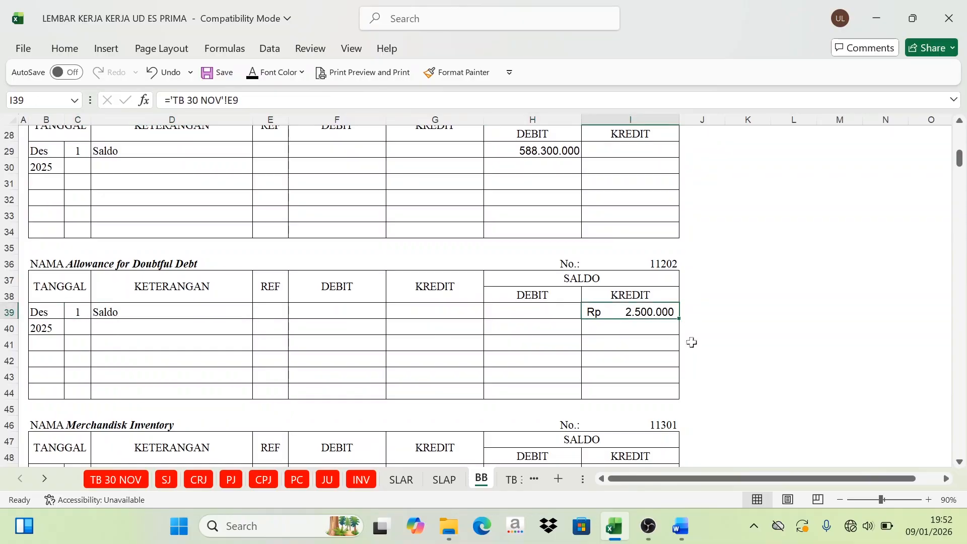
Step: Check the Merchandise Inventory and Office Supplies opening balances on the BB sheet against the account balances listed in Word
click(680, 527)
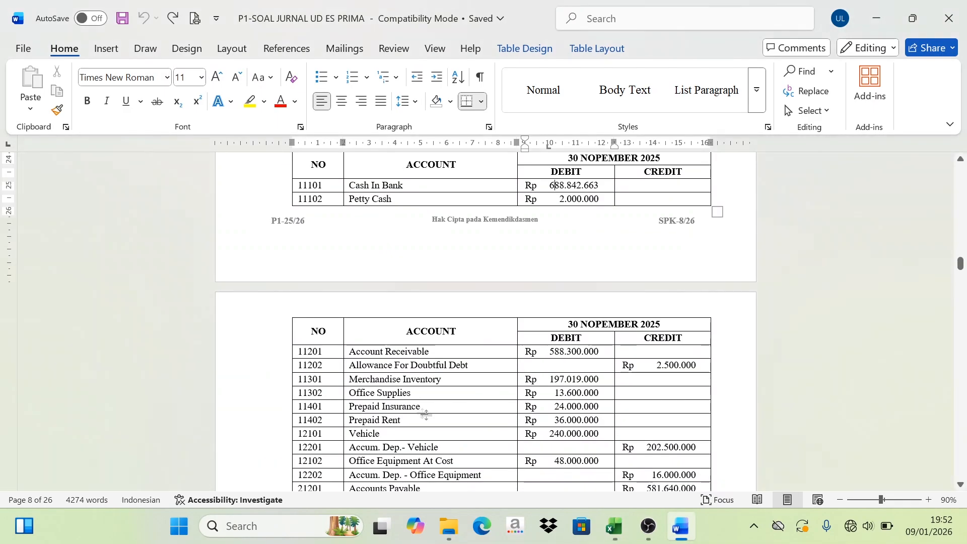
scroll(425, 403, down, 2)
scroll(425, 403, down, 3)
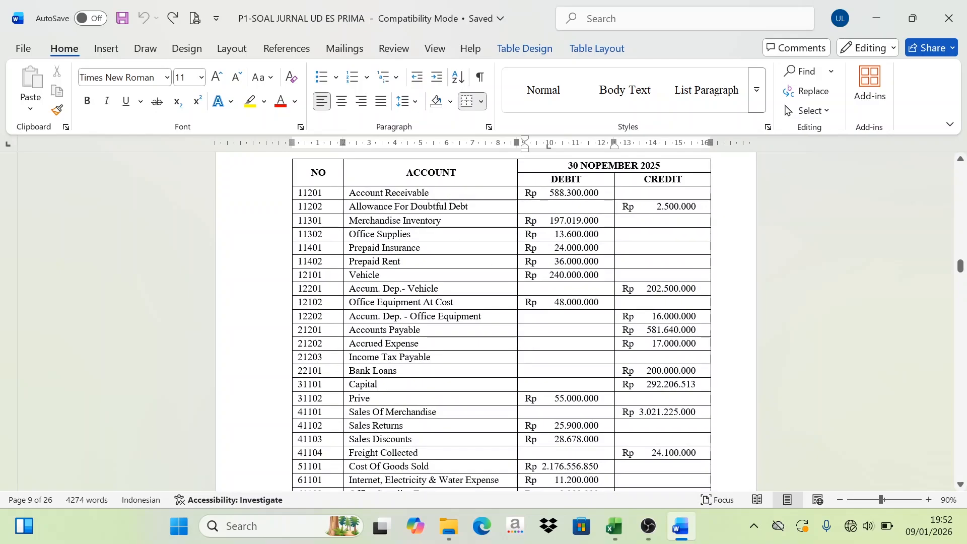
click(615, 526)
scroll(450, 400, down, 3)
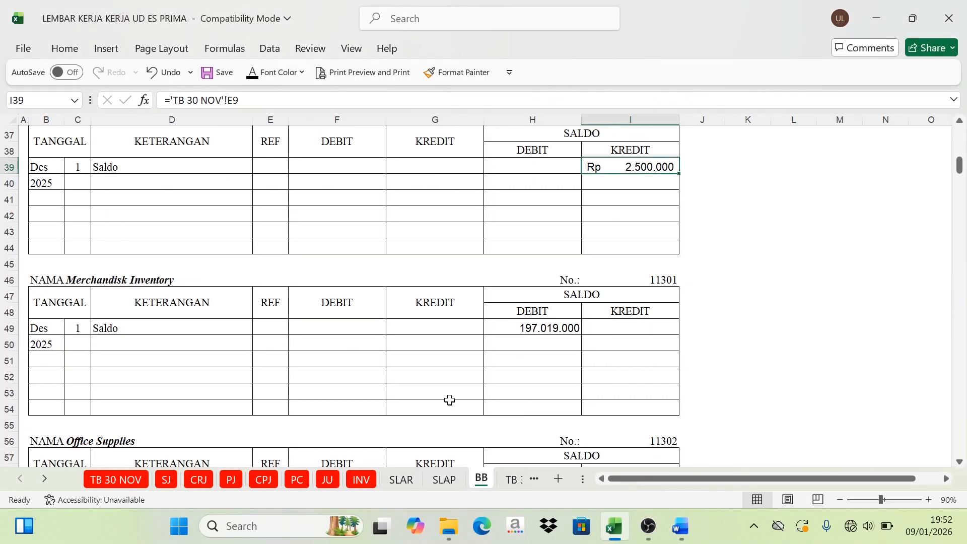
scroll(453, 406, down, 5)
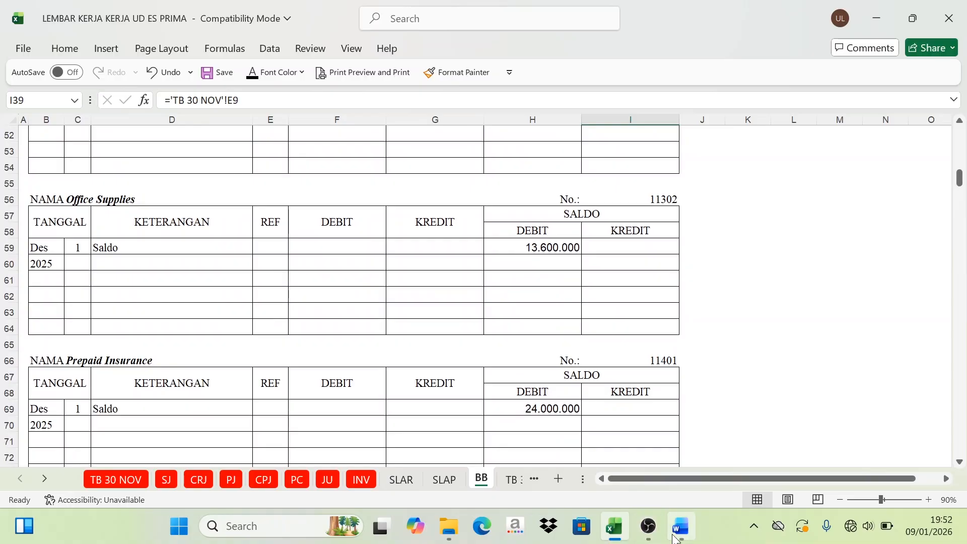
Step: Compare the Prepaid Insurance and Prepaid Rent opening balances on the BB sheet with the 30 November balance list in Word
click(680, 527)
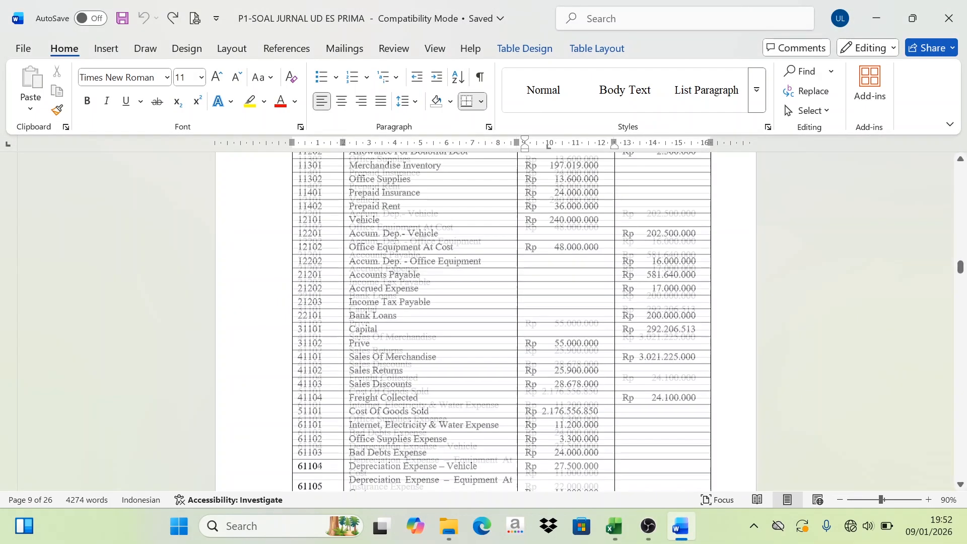
scroll(478, 343, up, 4)
click(615, 527)
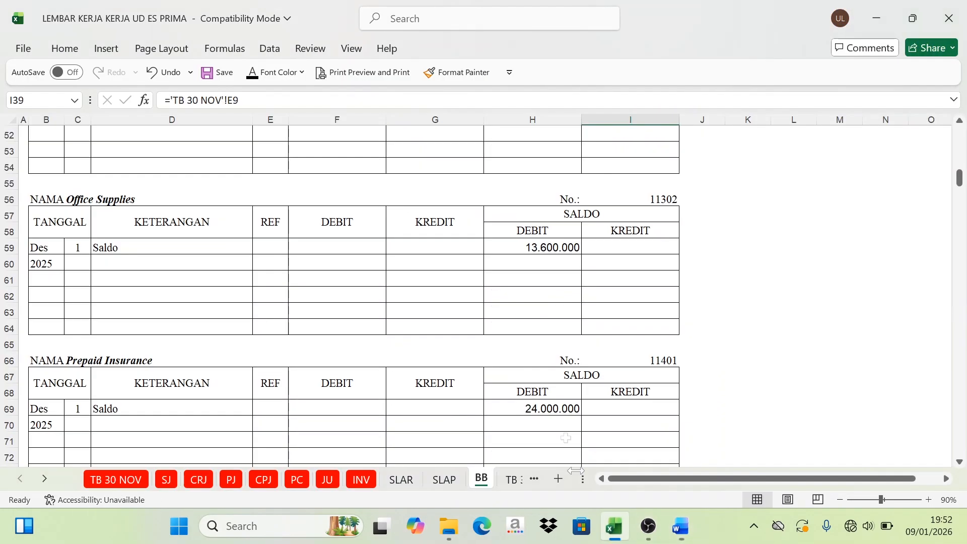
scroll(274, 232, up, 5)
scroll(260, 257, down, 5)
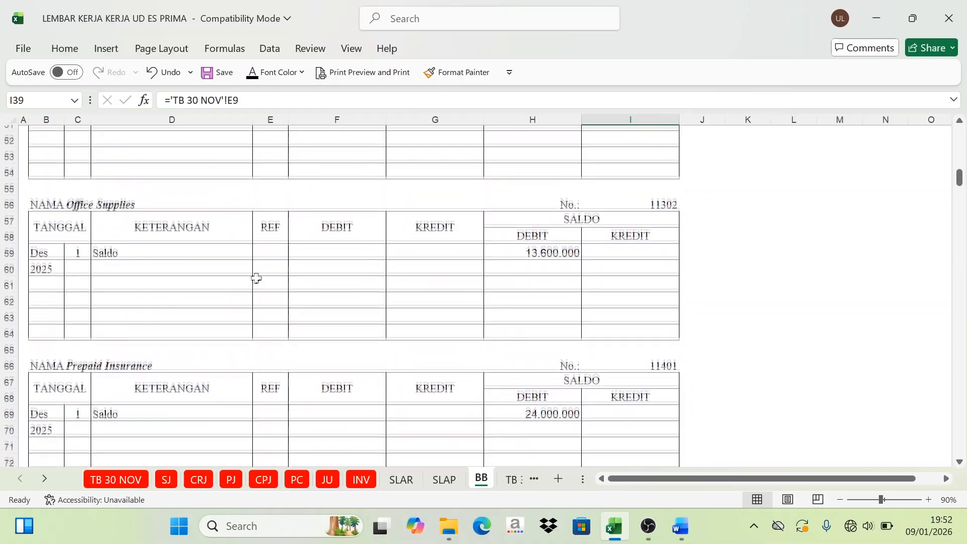
scroll(254, 262, down, 2)
click(79, 311)
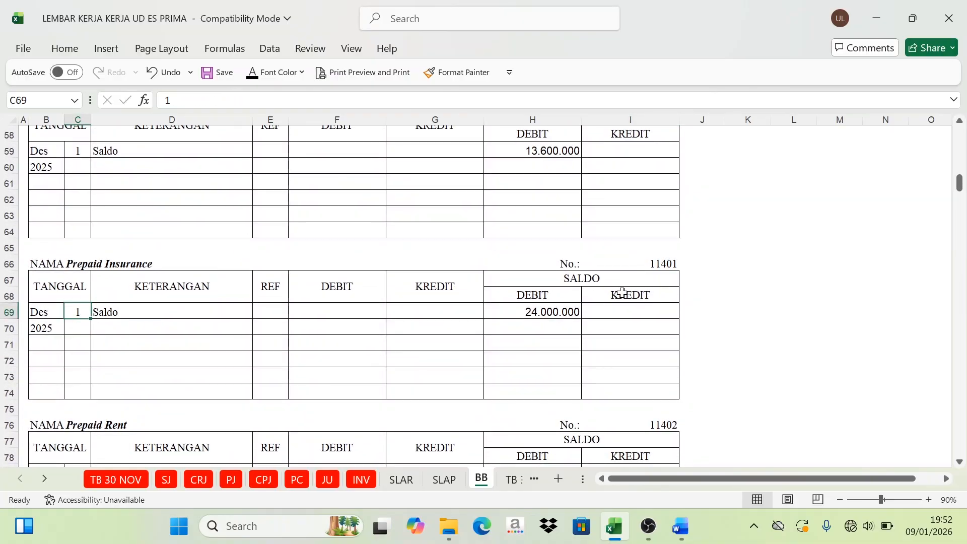
scroll(188, 327, down, 2)
click(579, 379)
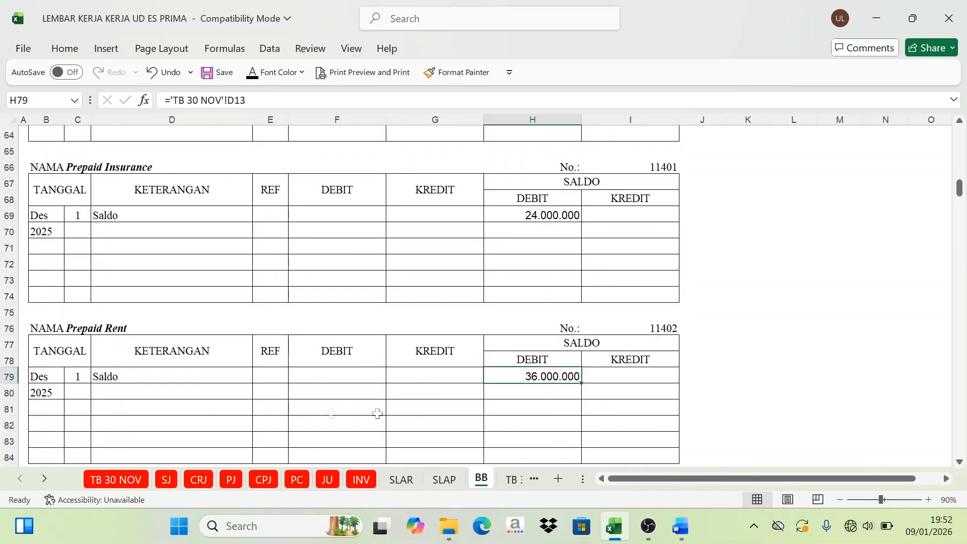
scroll(101, 401, down, 2)
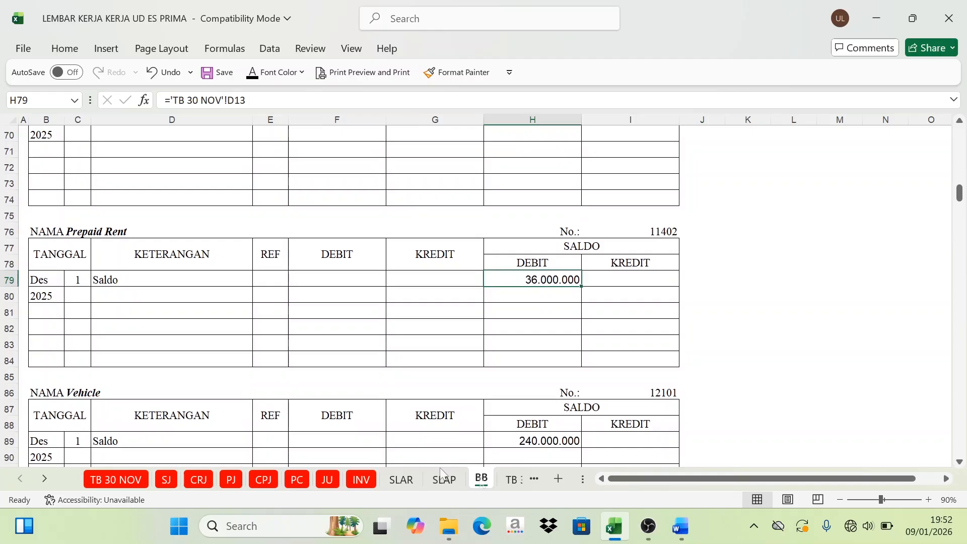
click(680, 527)
click(565, 347)
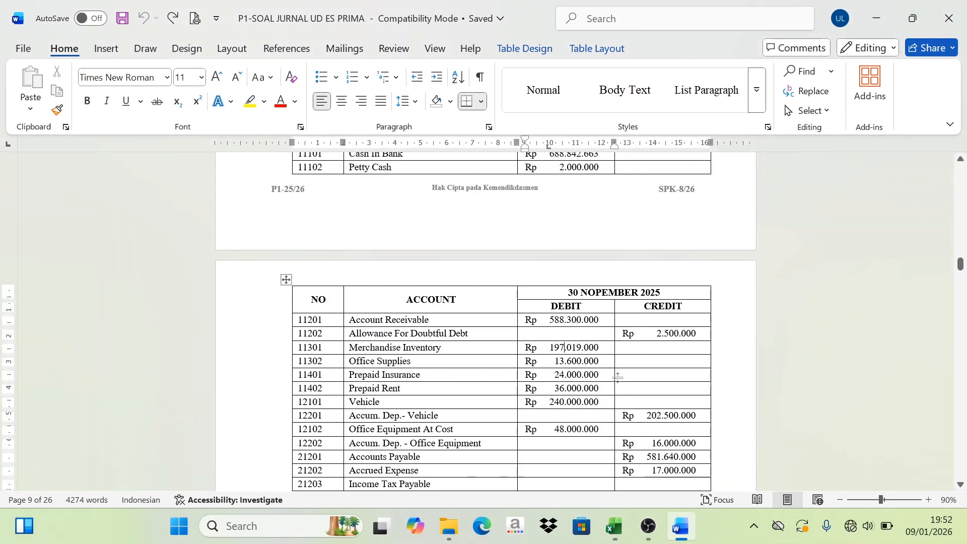
Step: Switch to Excel and inspect the Merchandise Inventory opening balance row on the BB sheet, including H49, along with the other ledger accounts
click(614, 534)
scroll(257, 309, up, 9)
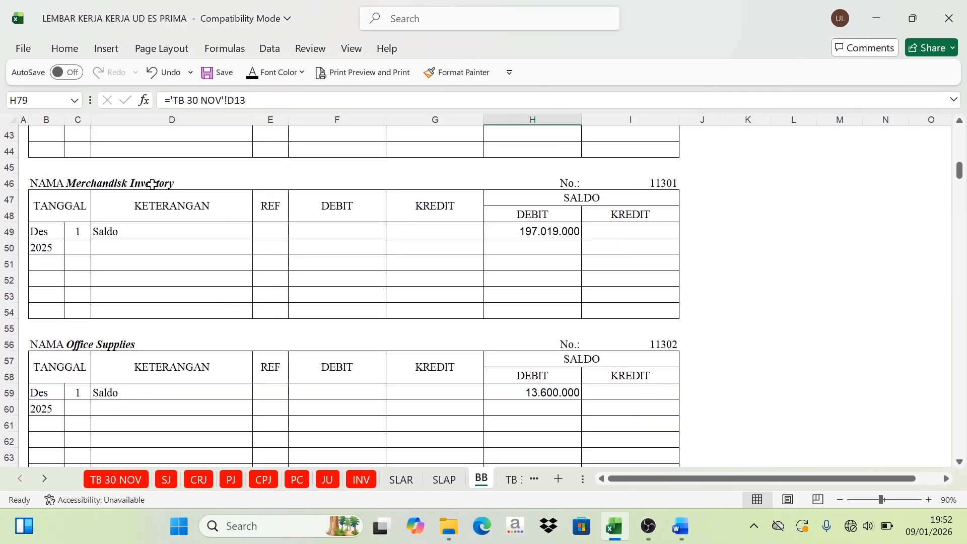
click(76, 230)
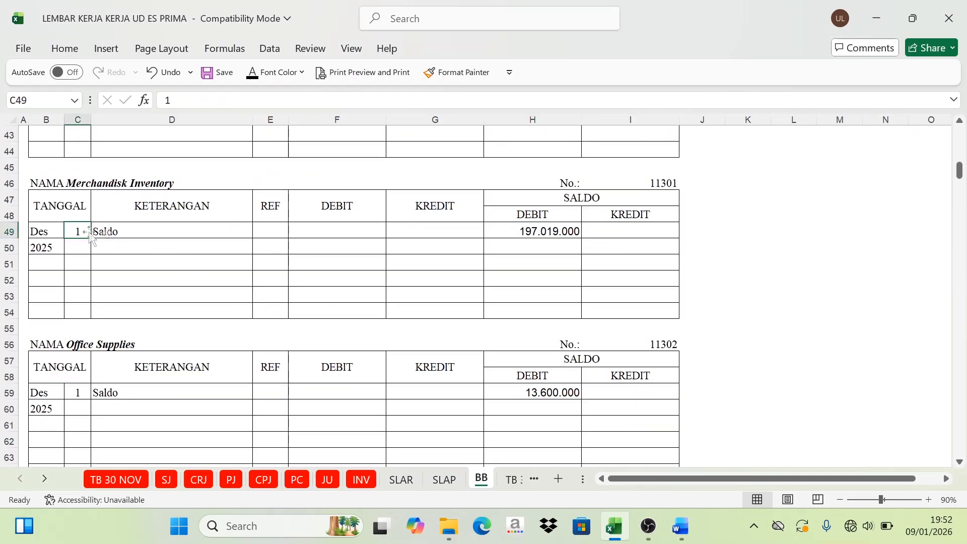
click(546, 233)
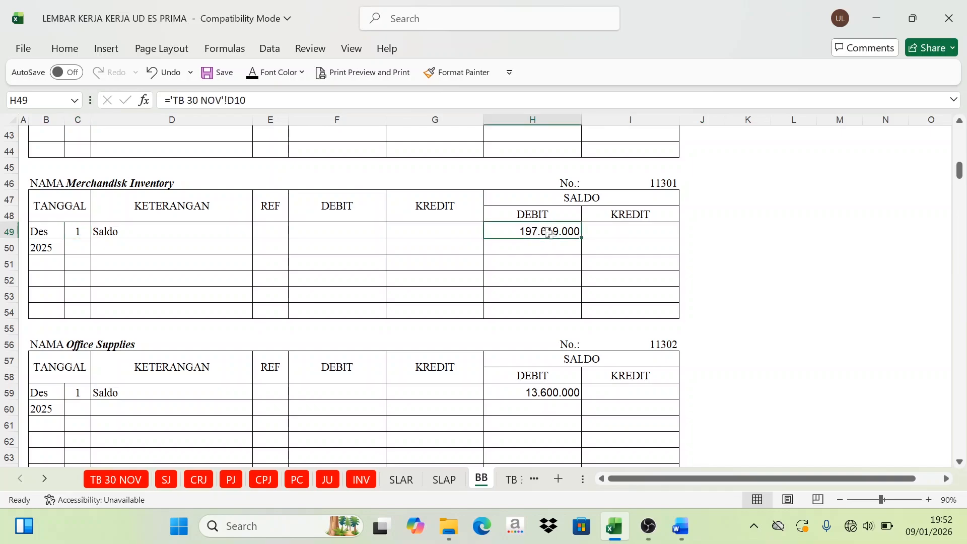
scroll(549, 233, down, 20)
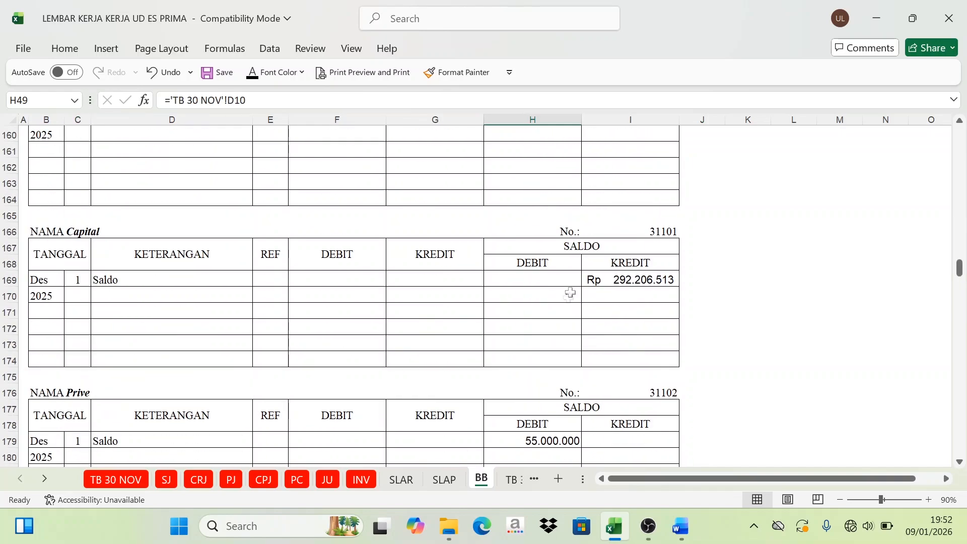
scroll(571, 292, up, 20)
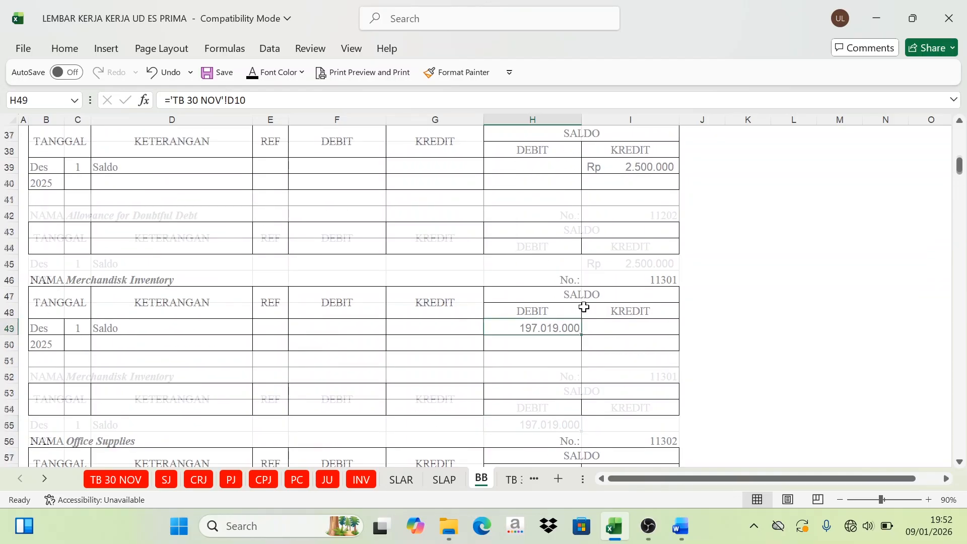
scroll(585, 307, up, 12)
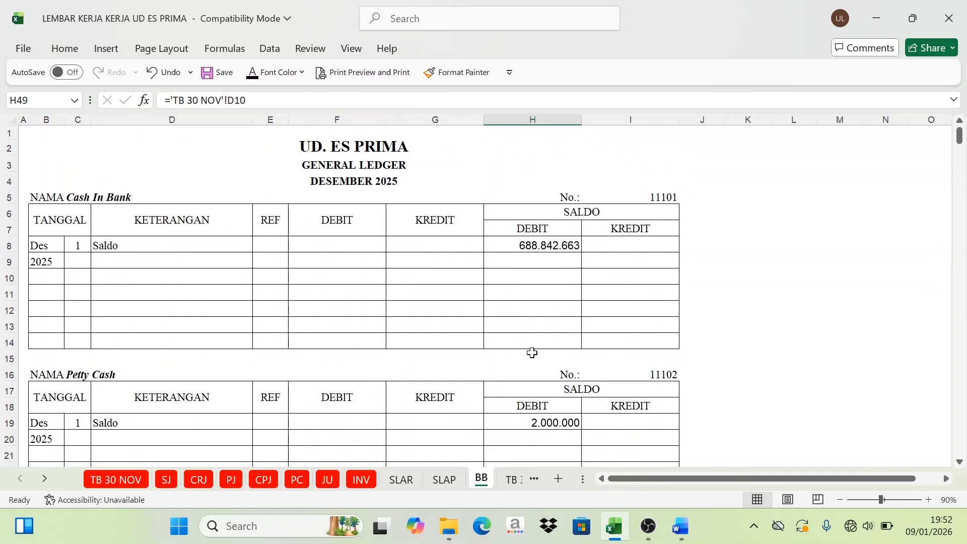
Step: Look through the SJ, CRJ and PJ journal sheets as posting sources, then return to the BB general ledger
click(168, 484)
scroll(309, 367, up, 3)
scroll(311, 315, down, 1)
scroll(307, 272, up, 1)
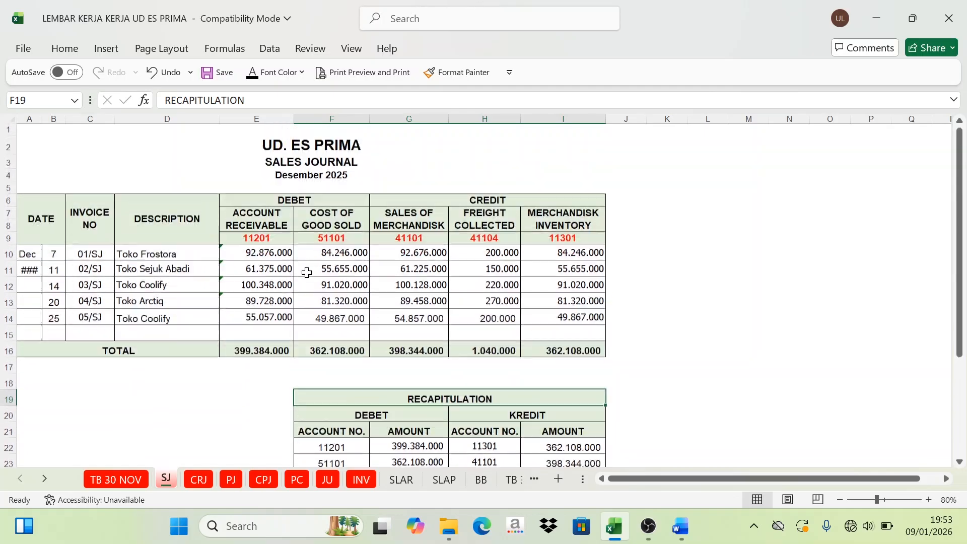
click(198, 480)
click(231, 480)
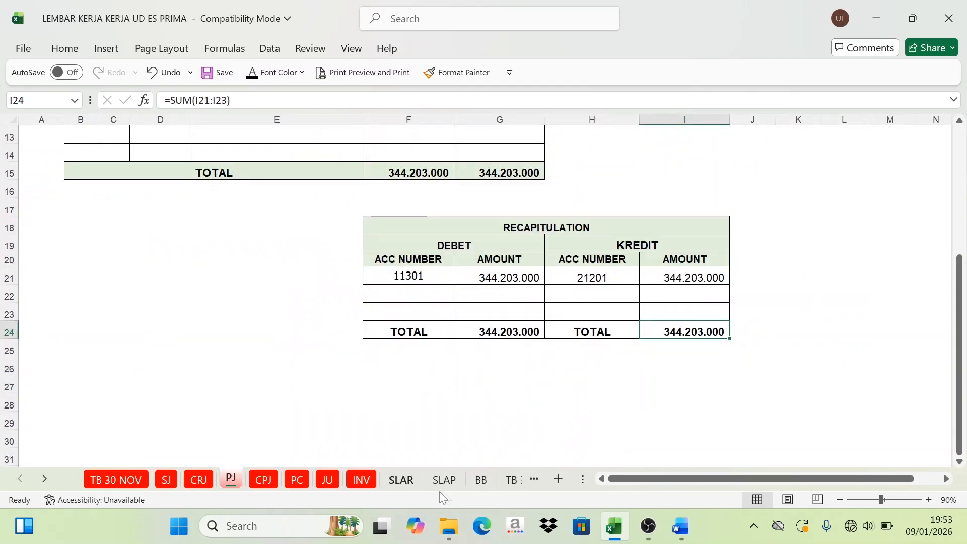
click(481, 480)
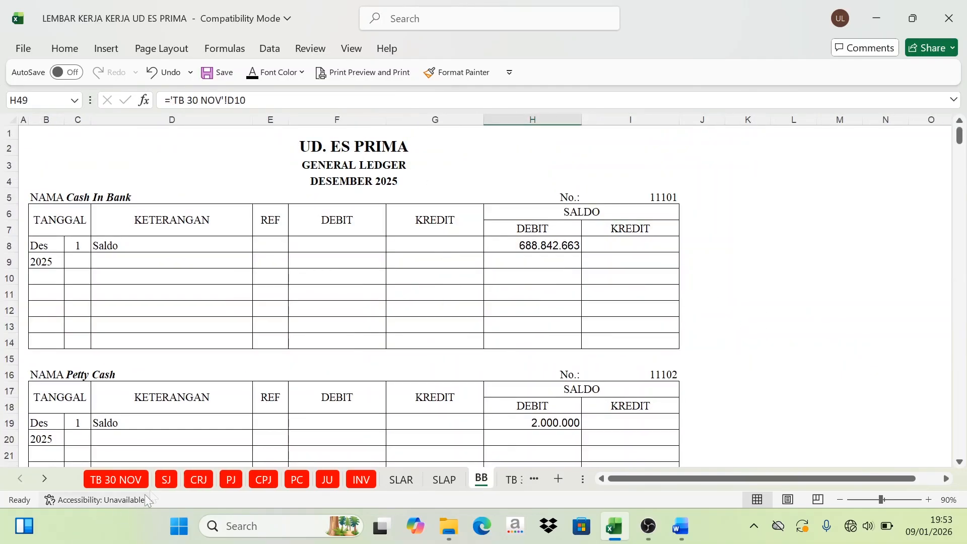
Step: Examine the December 2025 Sales Journal's column totals and its recapitulation table on the SJ sheet
click(169, 480)
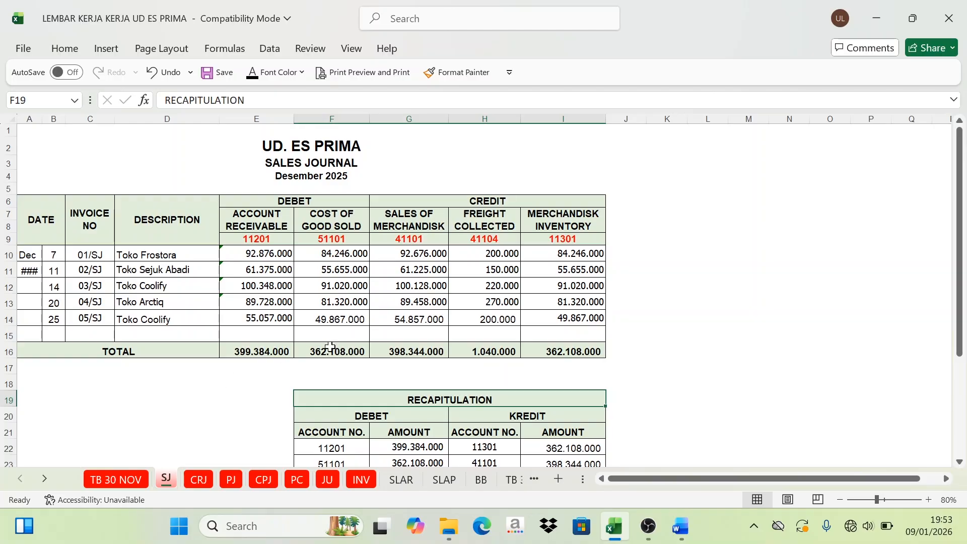
scroll(342, 350, down, 2)
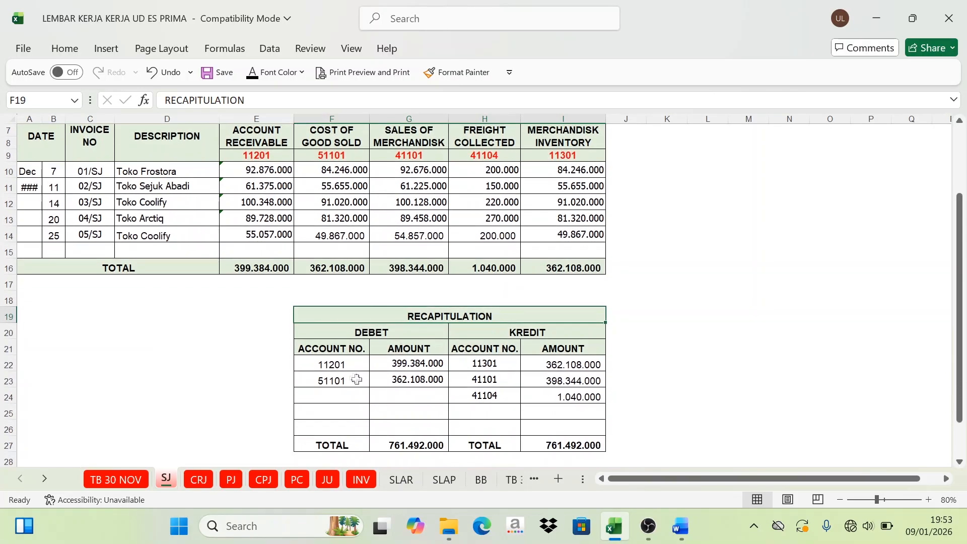
scroll(356, 380, down, 1)
scroll(403, 309, up, 2)
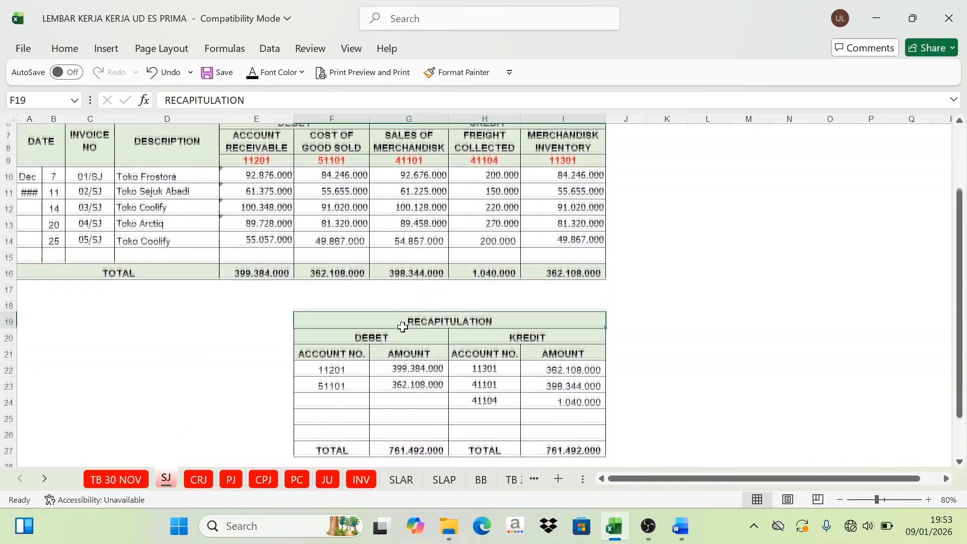
scroll(420, 317, down, 1)
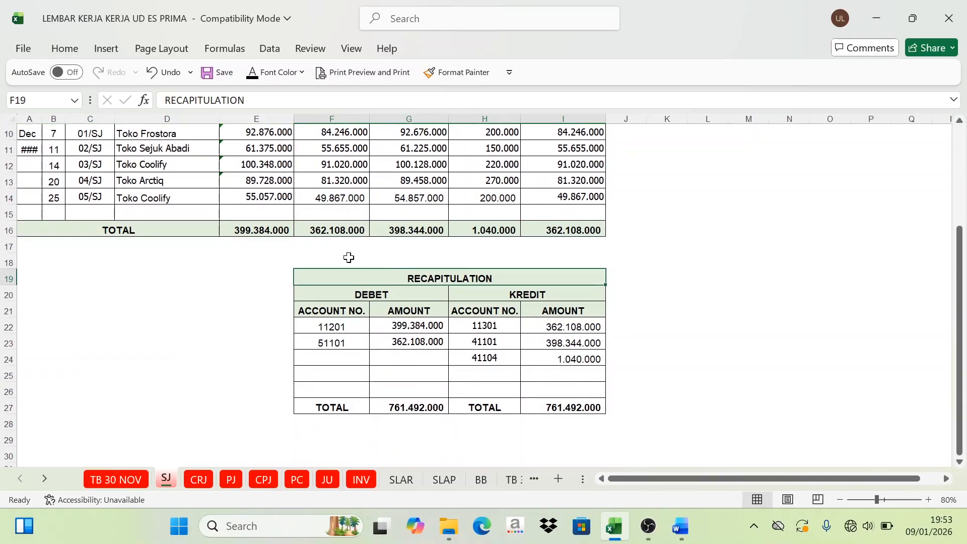
scroll(348, 254, up, 3)
scroll(393, 256, down, 4)
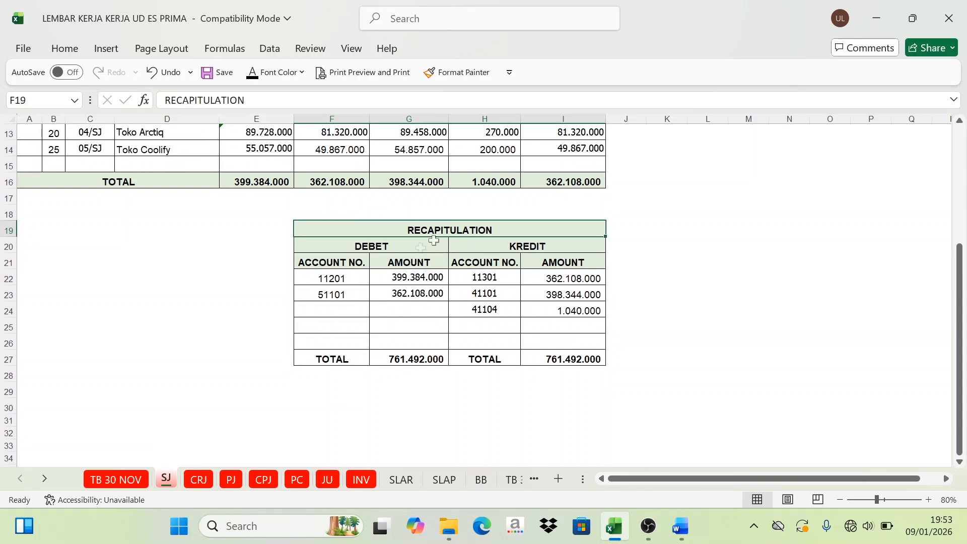
Step: Inspect the debit and credit ledger account codes in the SJ recapitulation, returning to the first debit code in F22
click(379, 247)
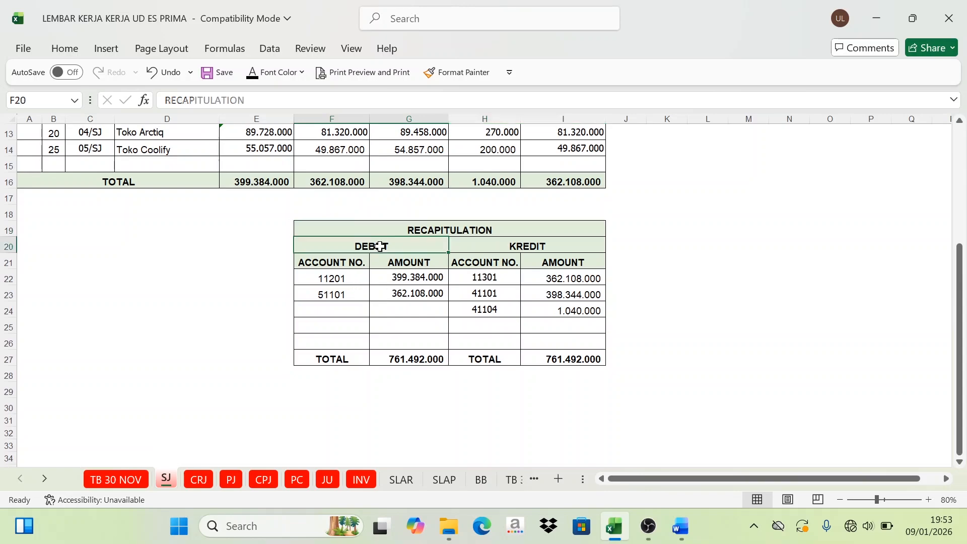
drag(343, 279, 345, 293)
click(507, 250)
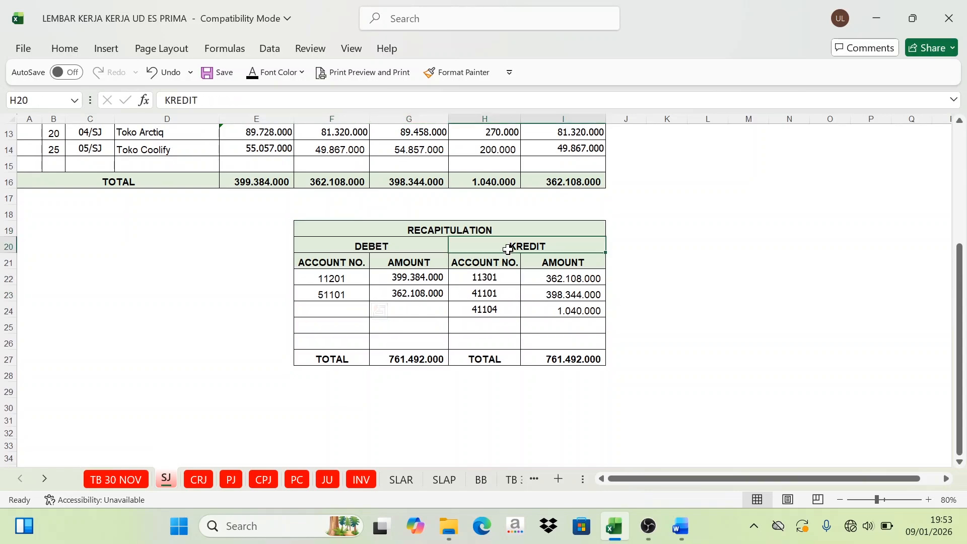
drag(485, 281, 484, 309)
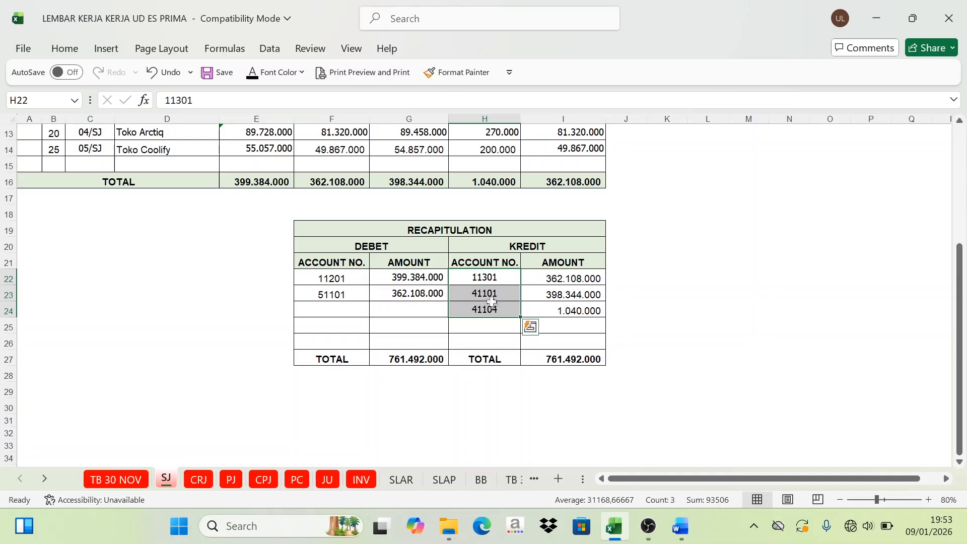
click(343, 276)
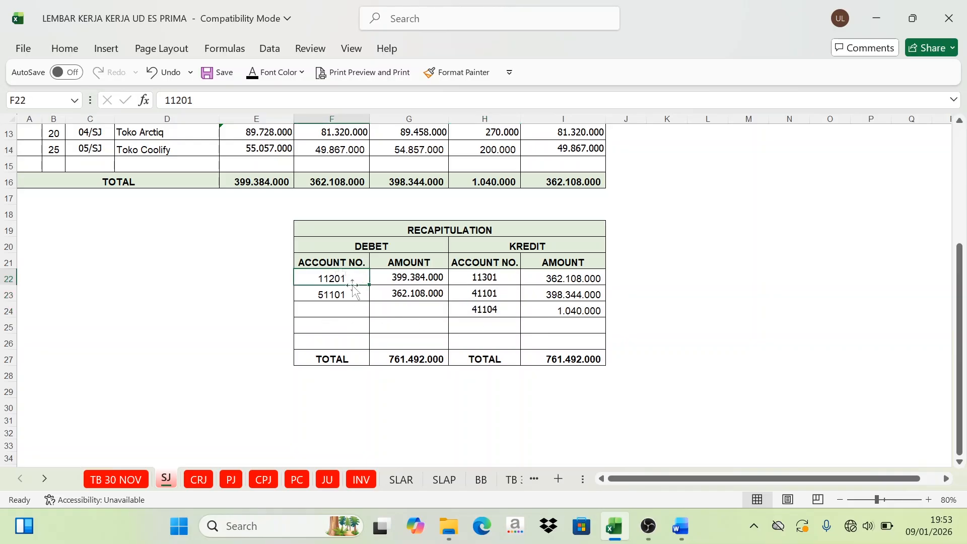
scroll(353, 289, up, 4)
scroll(338, 292, down, 4)
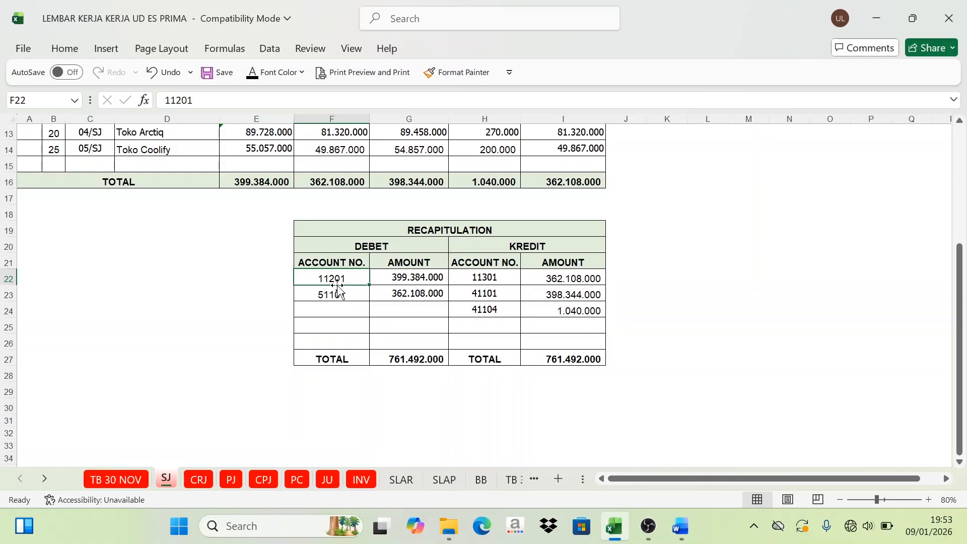
Step: Find the Account Receivable ledger (11201) on the BB sheet and show the hidden posting date 31 in C30 in black
click(482, 480)
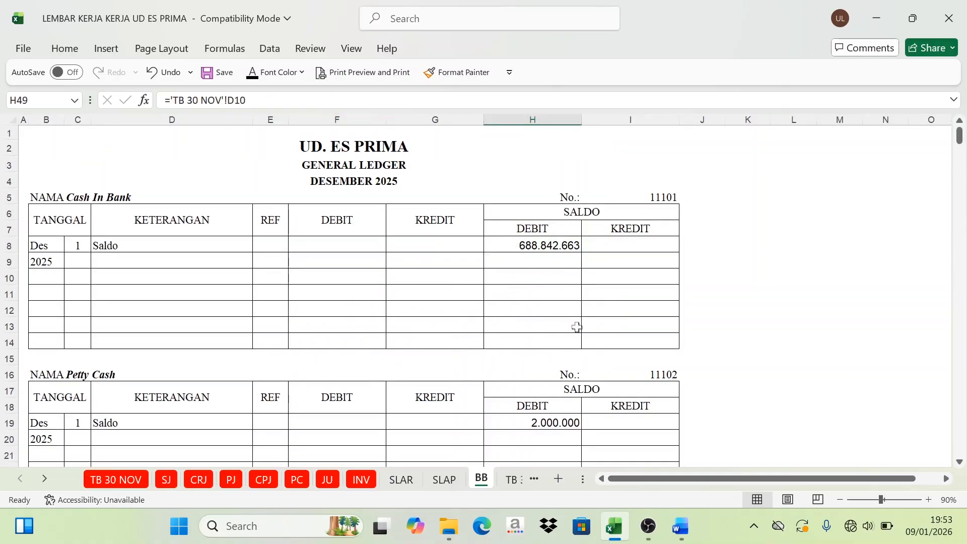
scroll(577, 328, down, 5)
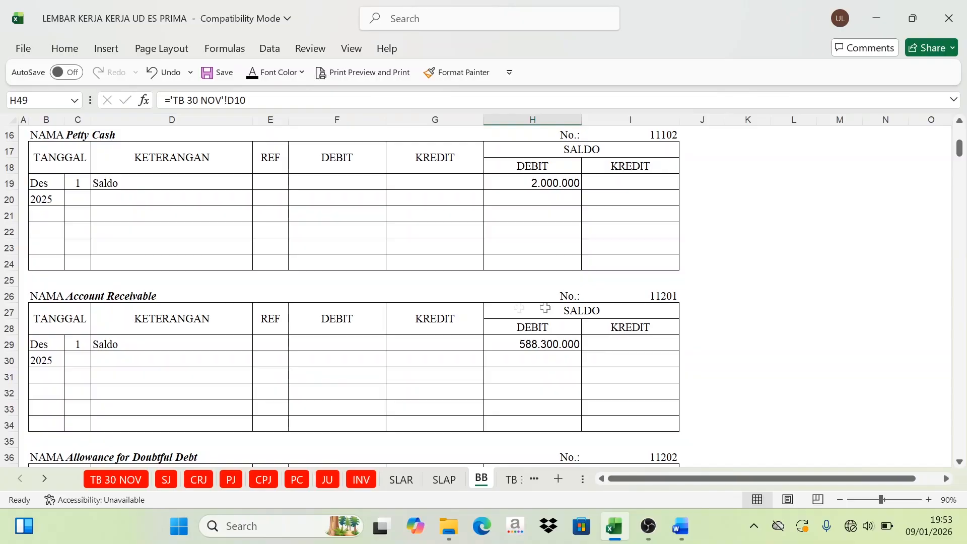
click(672, 294)
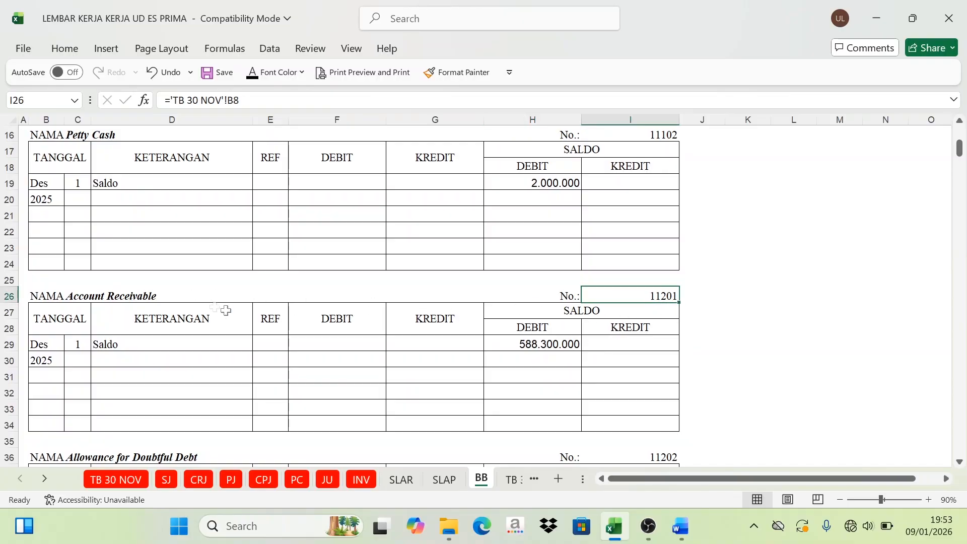
click(110, 297)
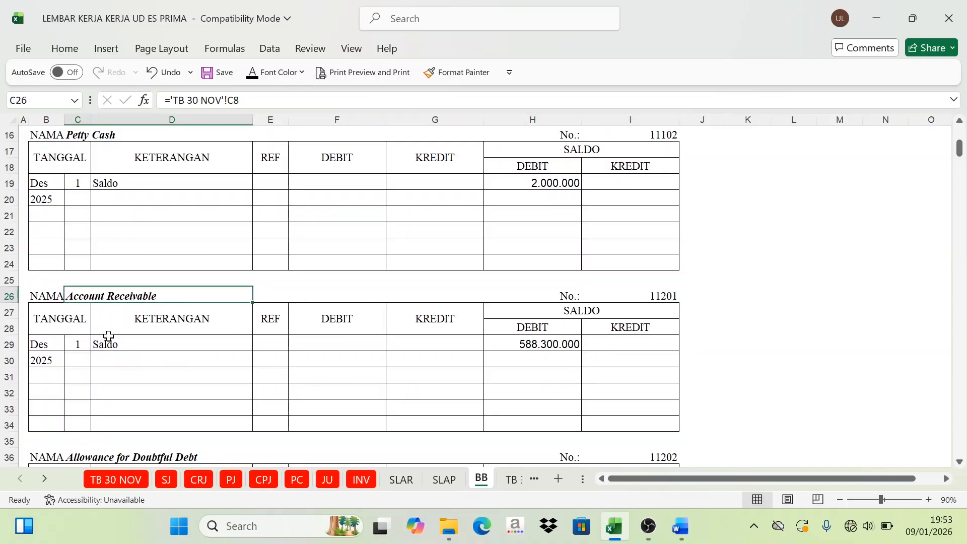
click(75, 356)
scroll(131, 385, down, 1)
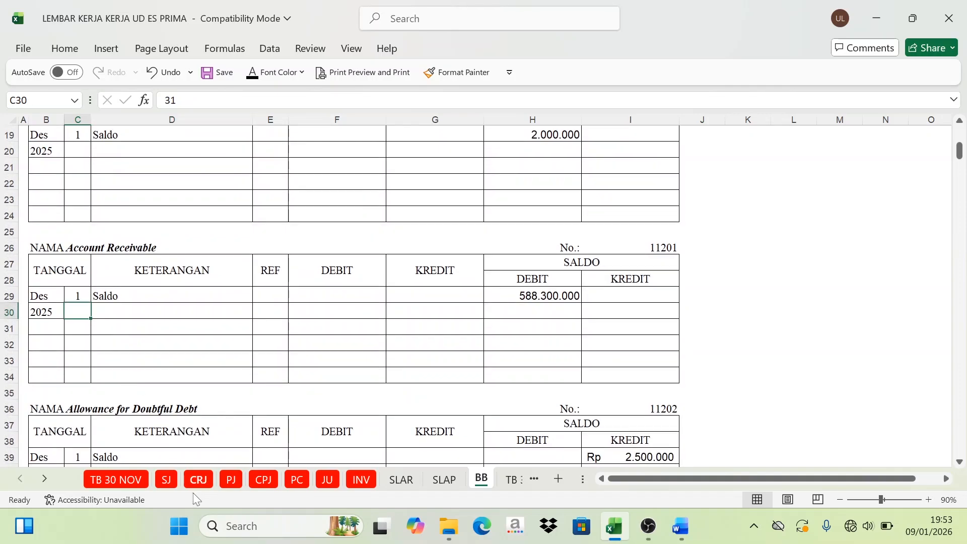
click(166, 479)
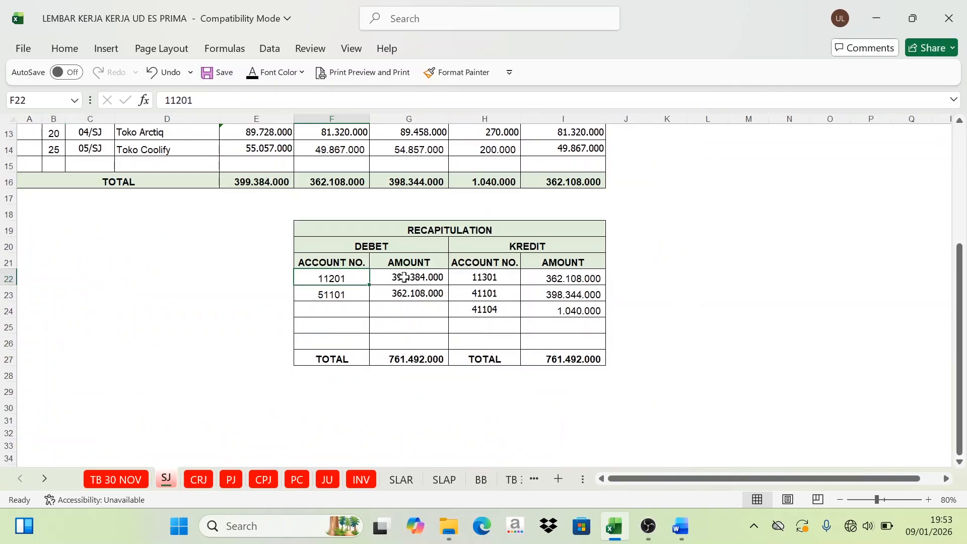
click(482, 481)
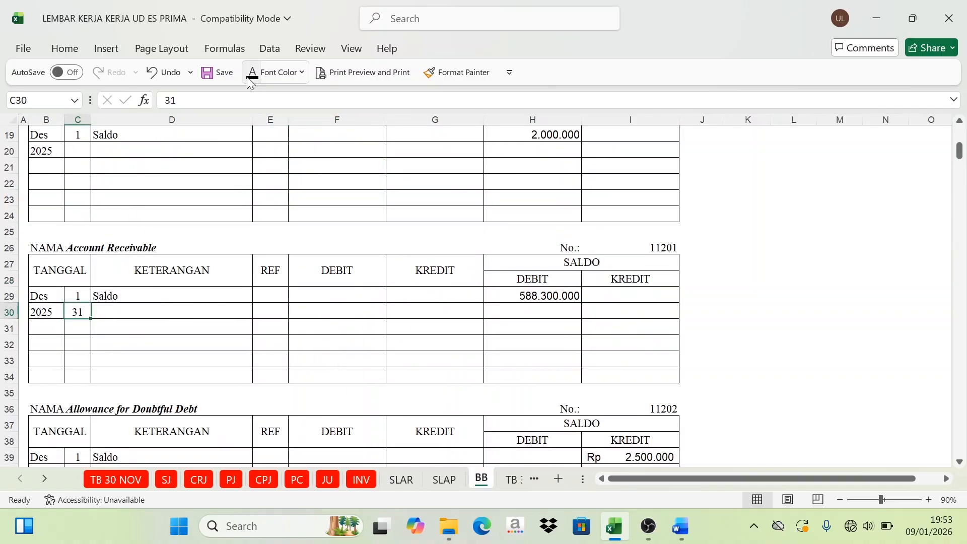
Step: Fill in the Account Receivable posting's description in D30 as Sales Journal, in black, and its reference in E30 as SJ
click(144, 311)
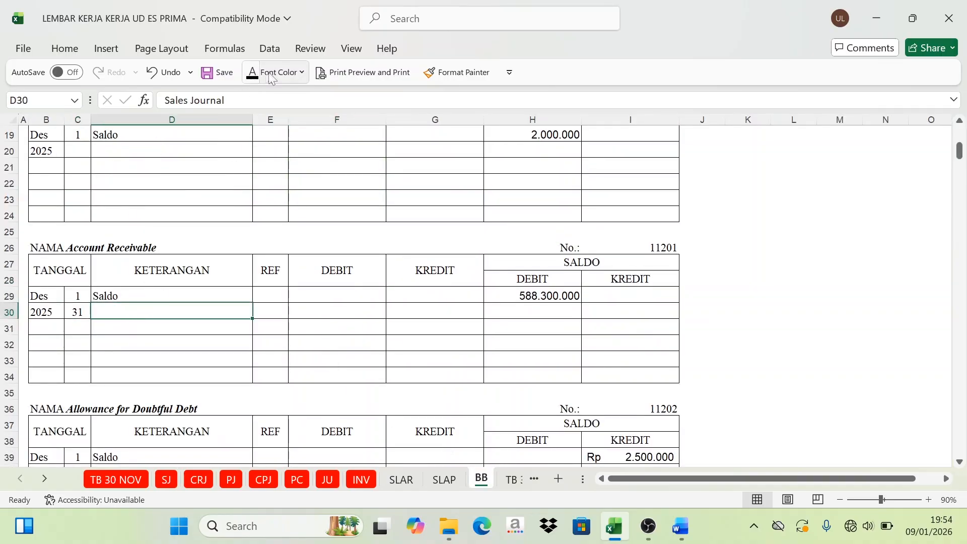
click(253, 73)
click(166, 481)
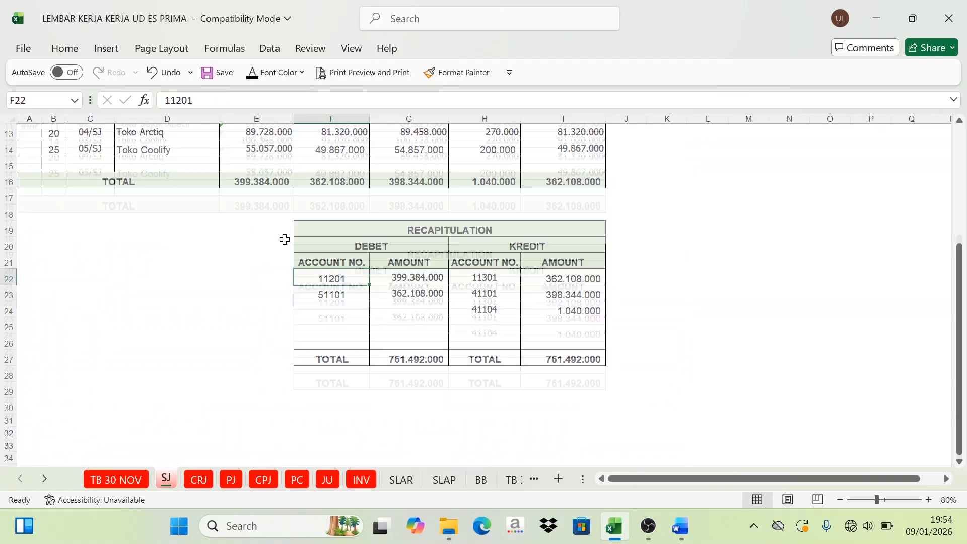
scroll(283, 240, up, 4)
scroll(338, 332, down, 3)
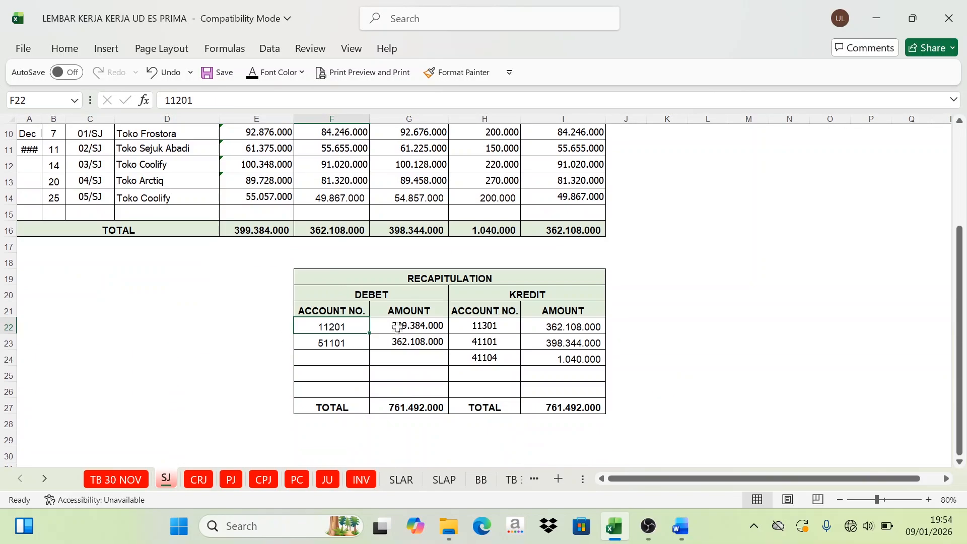
click(481, 481)
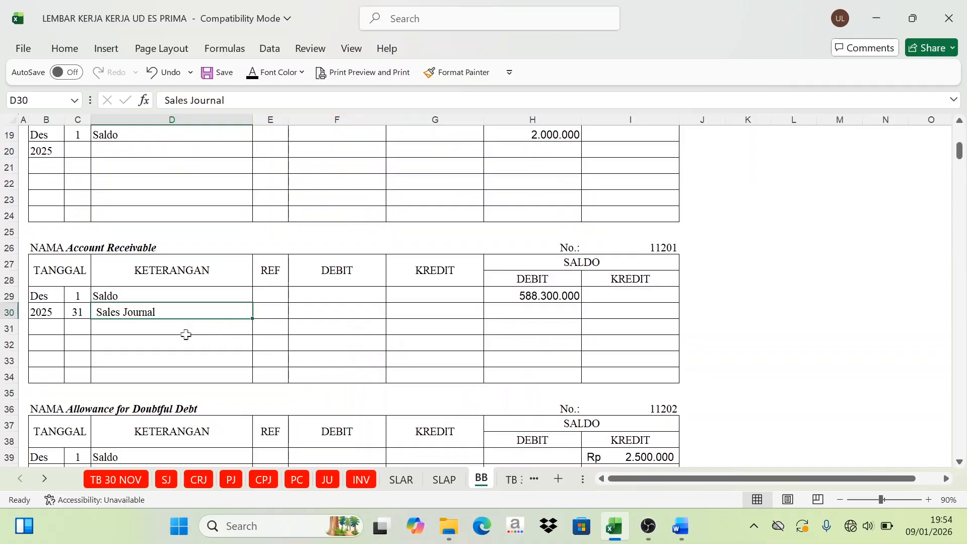
click(267, 311)
text('SJ)
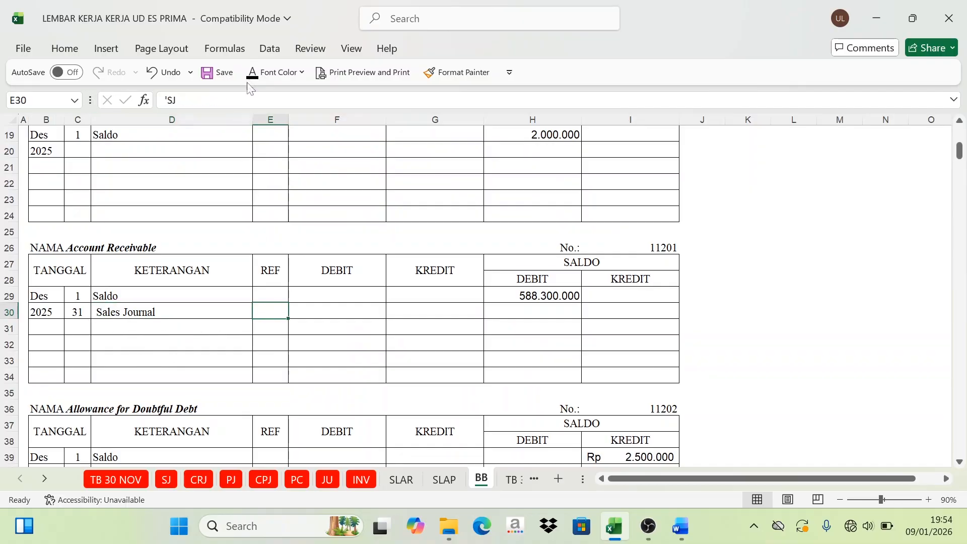
key(ctrl+Return)
Step: Post account 11201's debit total from the SJ recapitulation to F30 as =SJ!G22, in black, and recheck it against the source
click(166, 480)
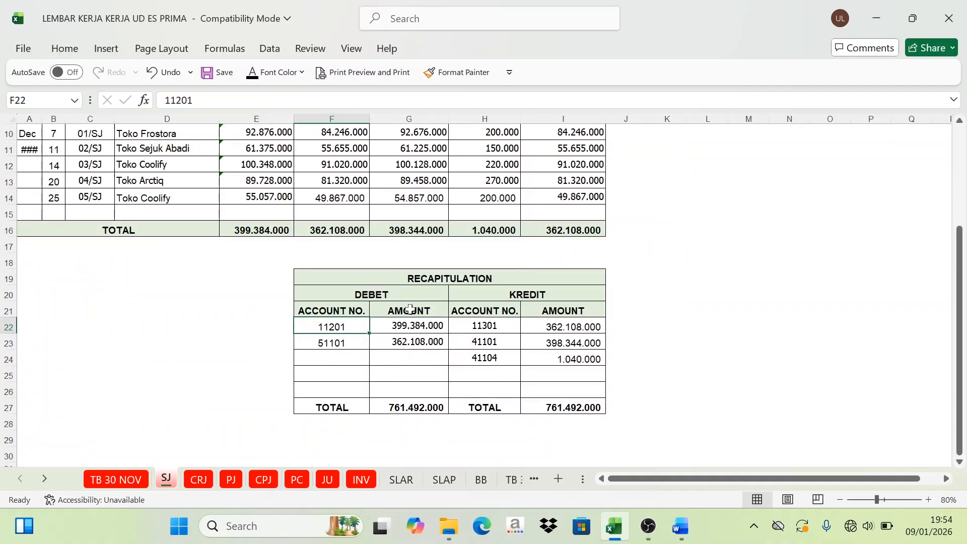
click(416, 327)
click(388, 292)
click(404, 321)
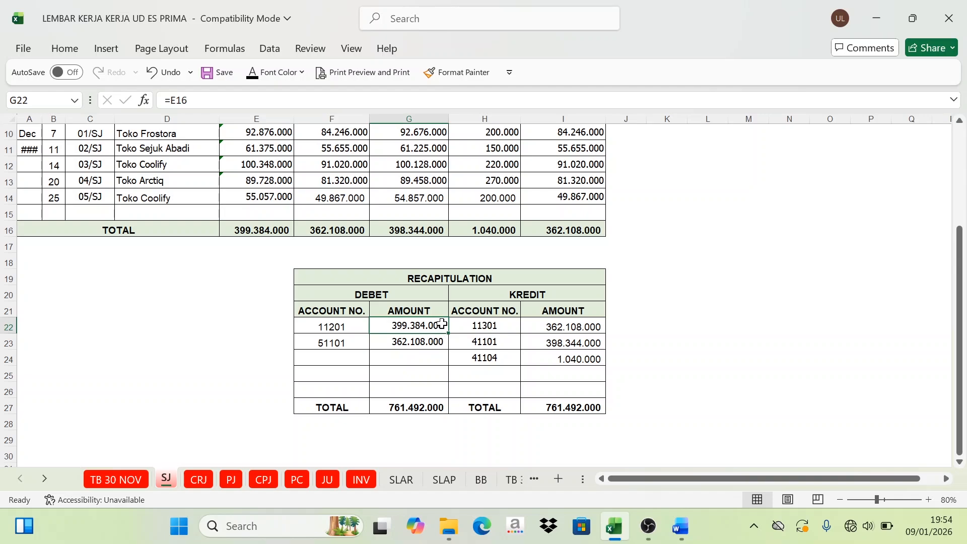
click(492, 482)
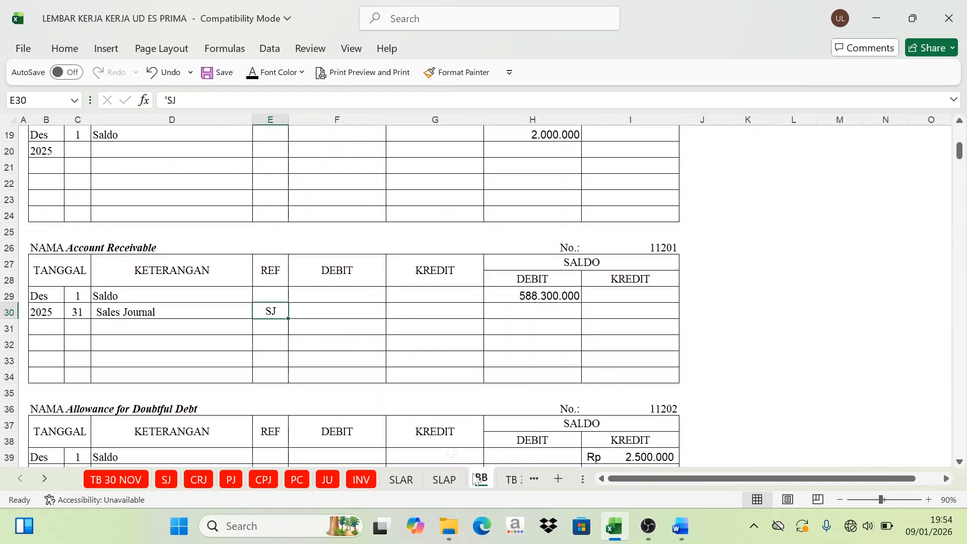
click(345, 315)
click(253, 74)
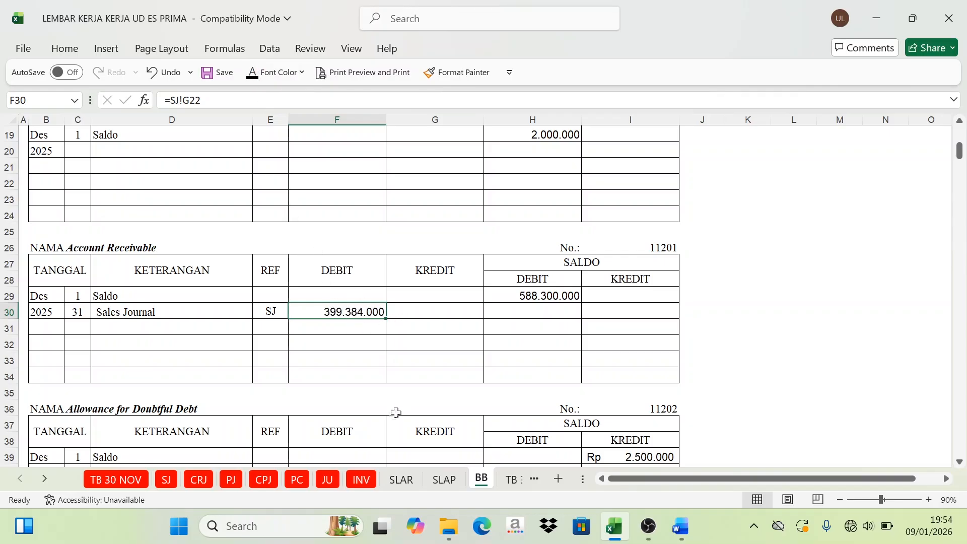
click(167, 481)
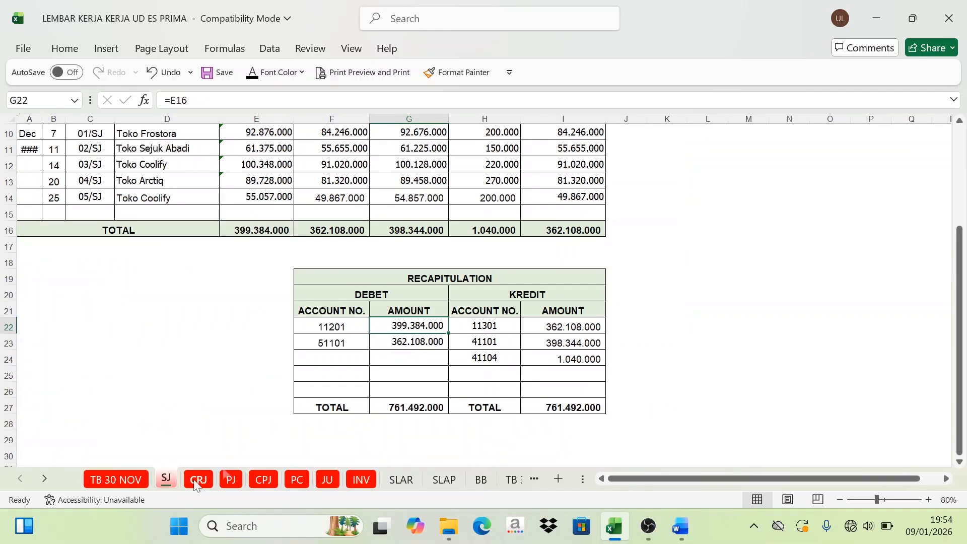
click(315, 338)
click(372, 327)
click(481, 481)
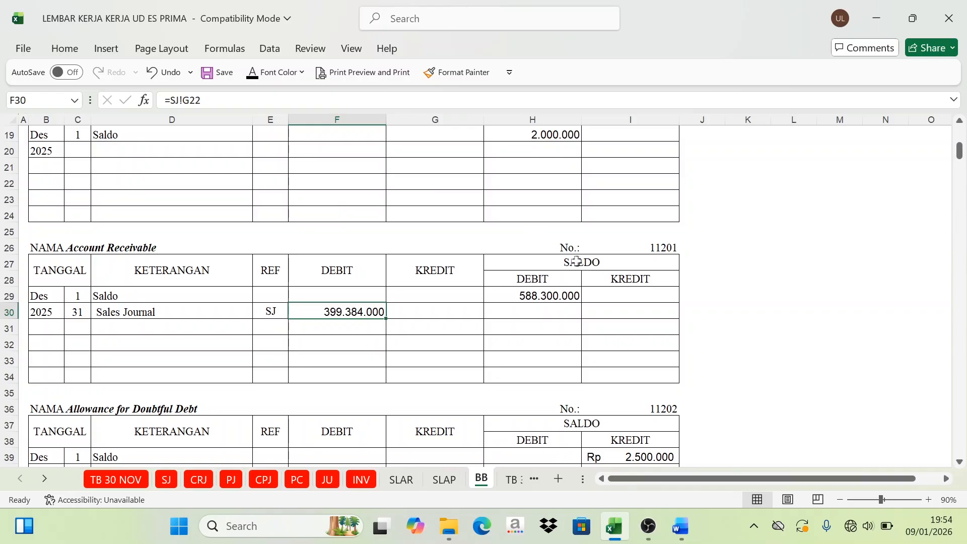
Step: Examine the Account Receivable opening debit balance in H29 together with the Sales Journal debit in F30
click(594, 265)
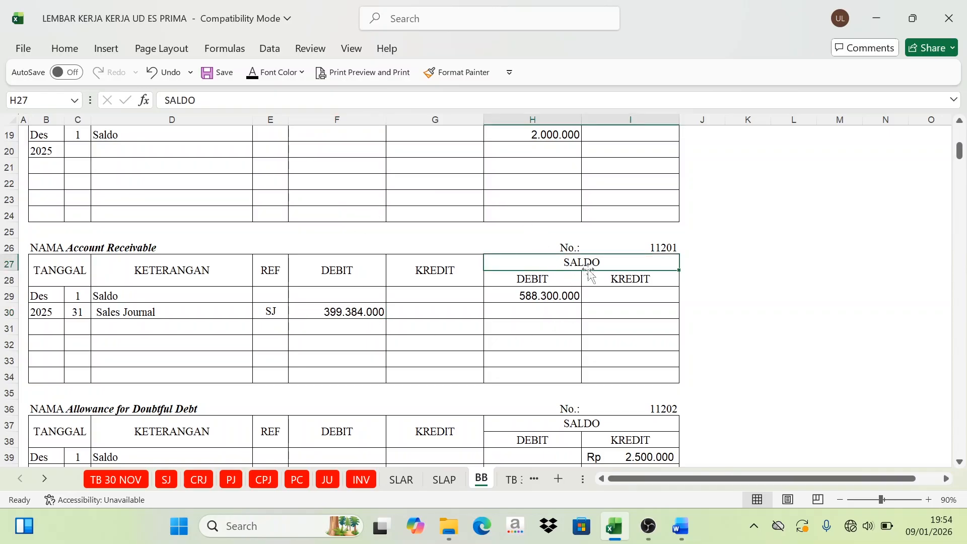
click(534, 299)
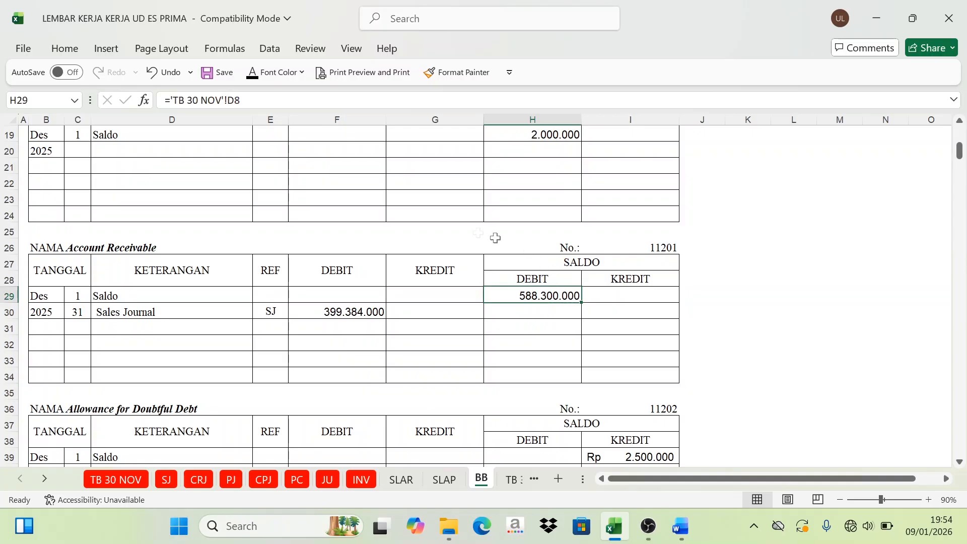
click(158, 315)
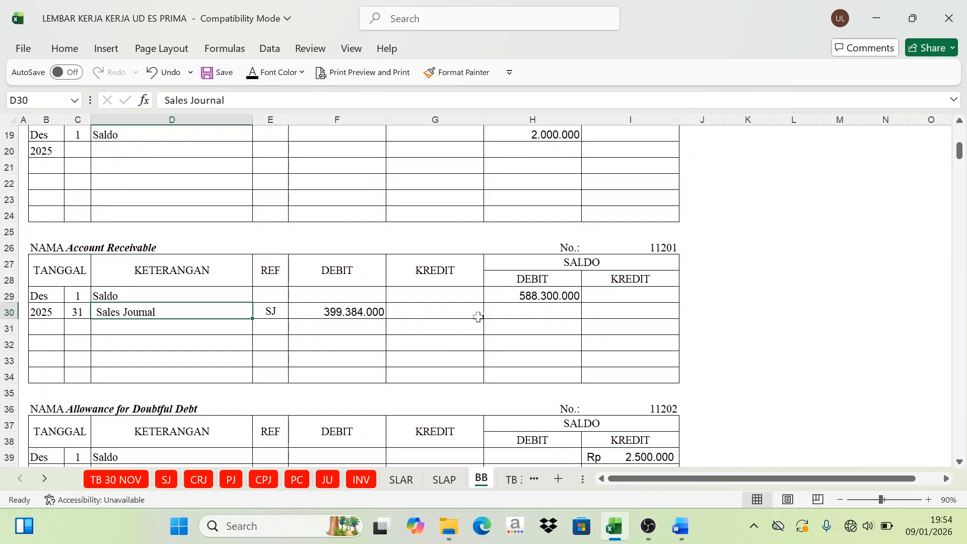
click(538, 296)
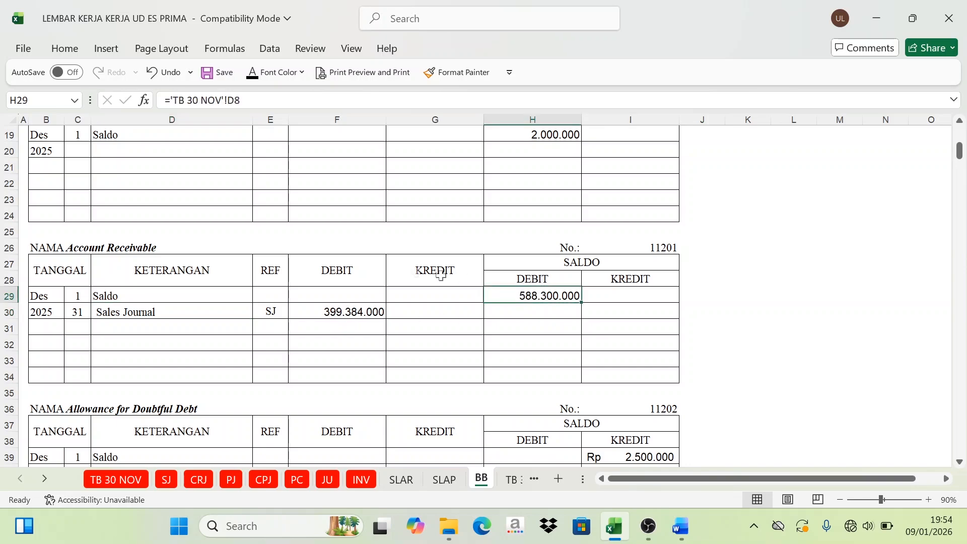
click(104, 311)
click(333, 278)
click(349, 310)
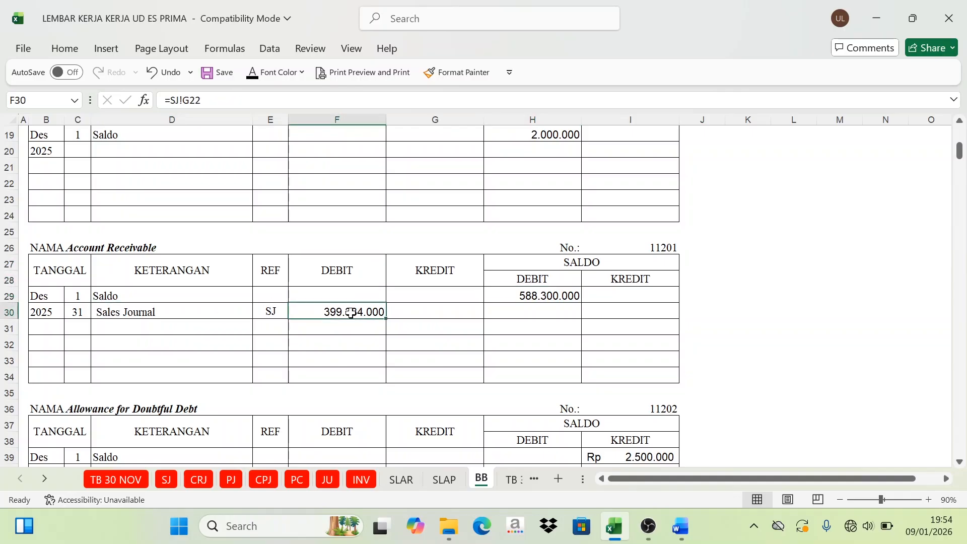
click(529, 284)
click(368, 267)
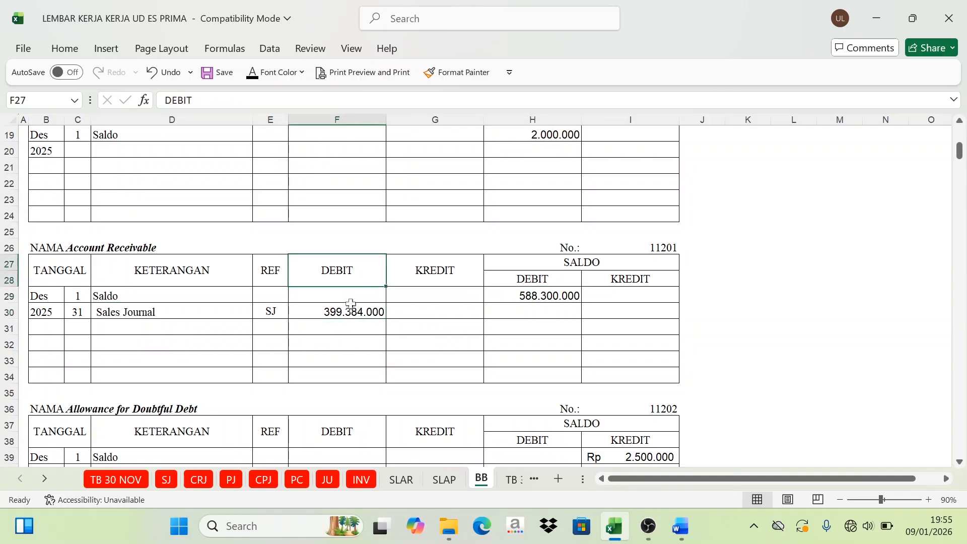
click(349, 311)
click(510, 303)
click(372, 309)
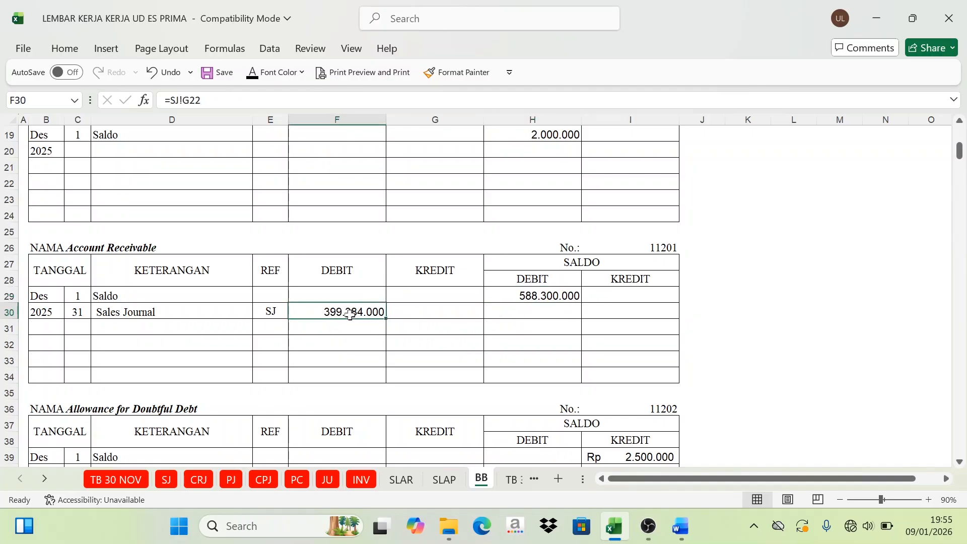
Step: Show the Account Receivable running debit balance in H30 in black, calculated as =H29+F30, and check it against the opening balance
click(532, 310)
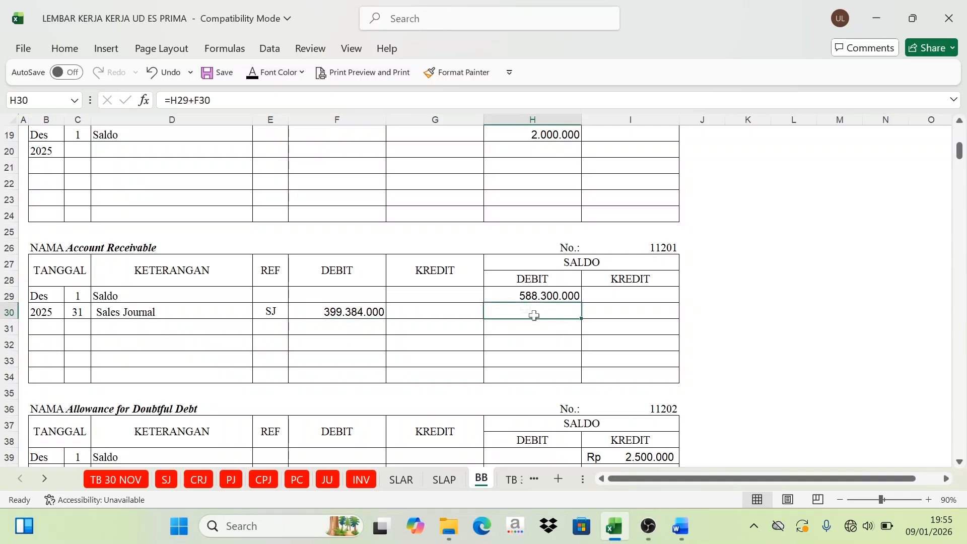
click(251, 74)
click(525, 281)
click(521, 296)
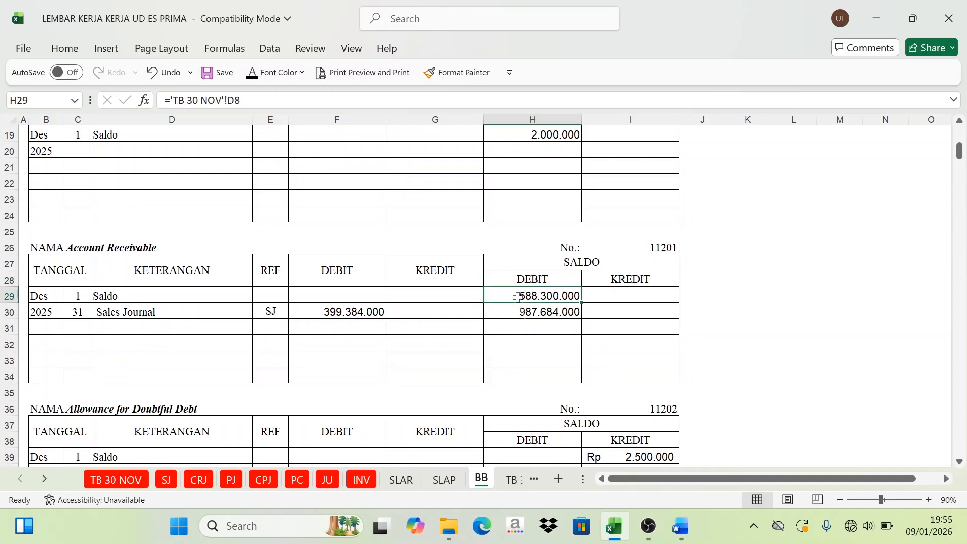
click(522, 312)
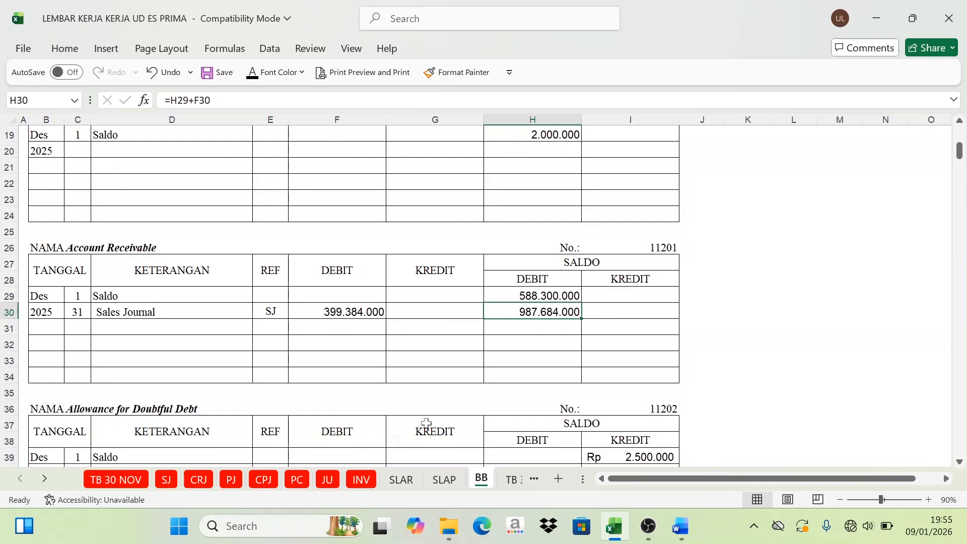
Step: Mark debit account code 11201 in F22 of the SJ recapitulation as posted with a red font
click(166, 480)
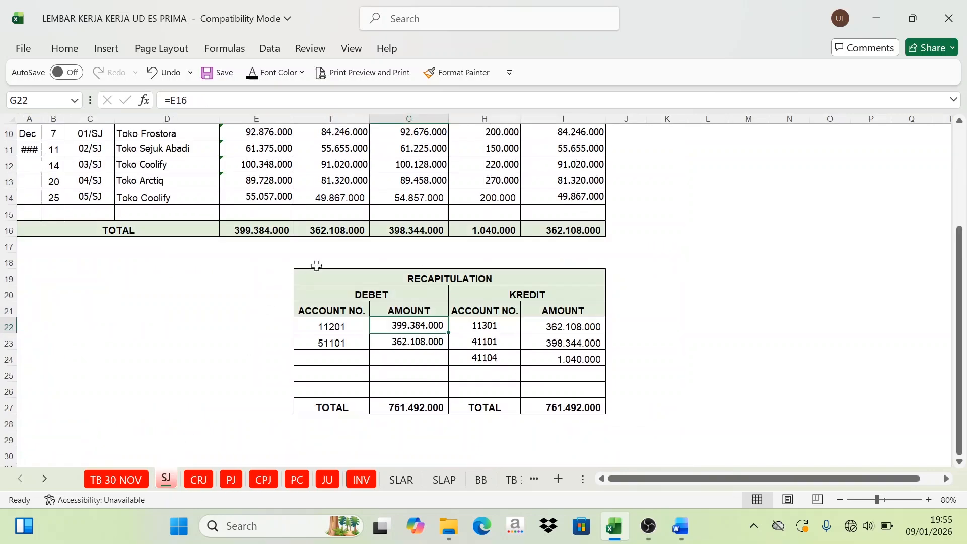
click(326, 328)
click(308, 48)
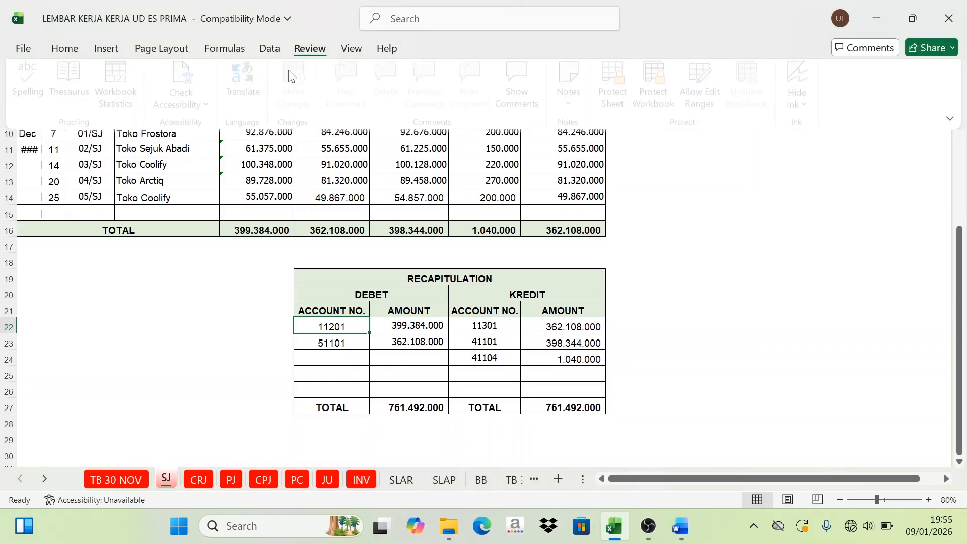
click(65, 48)
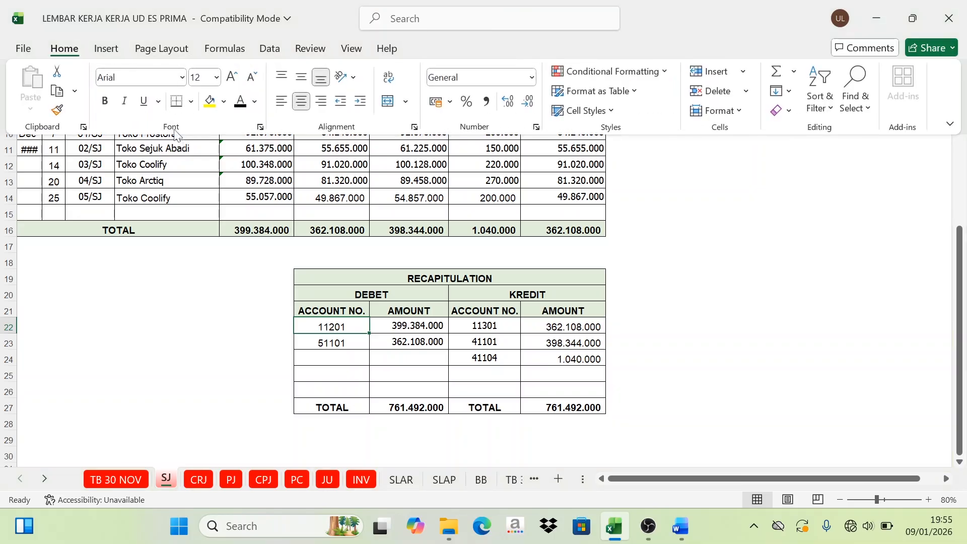
click(256, 103)
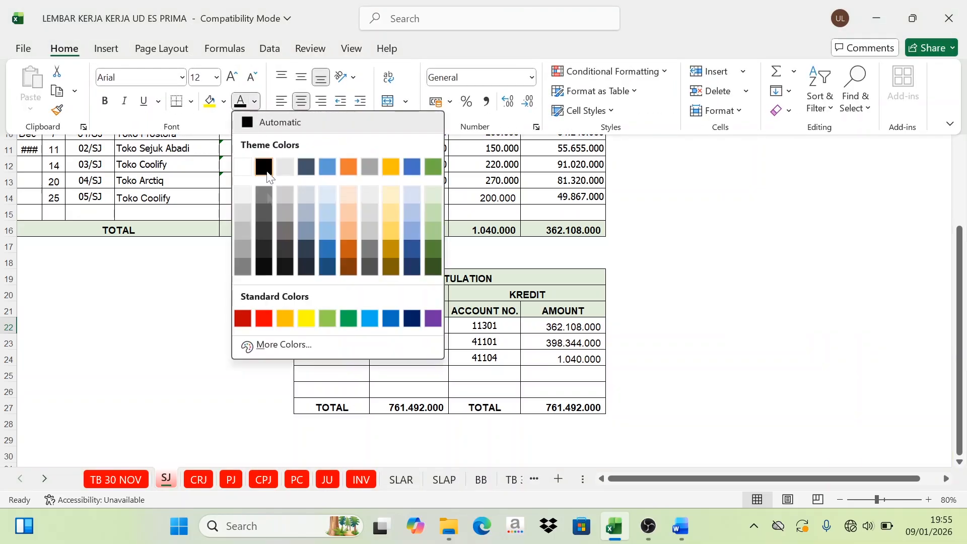
click(263, 319)
Step: Mark account code 51101 with a red font in F23 of the SJ recapitulation and in I226 of the Cost Of Goods Sold ledger
click(333, 344)
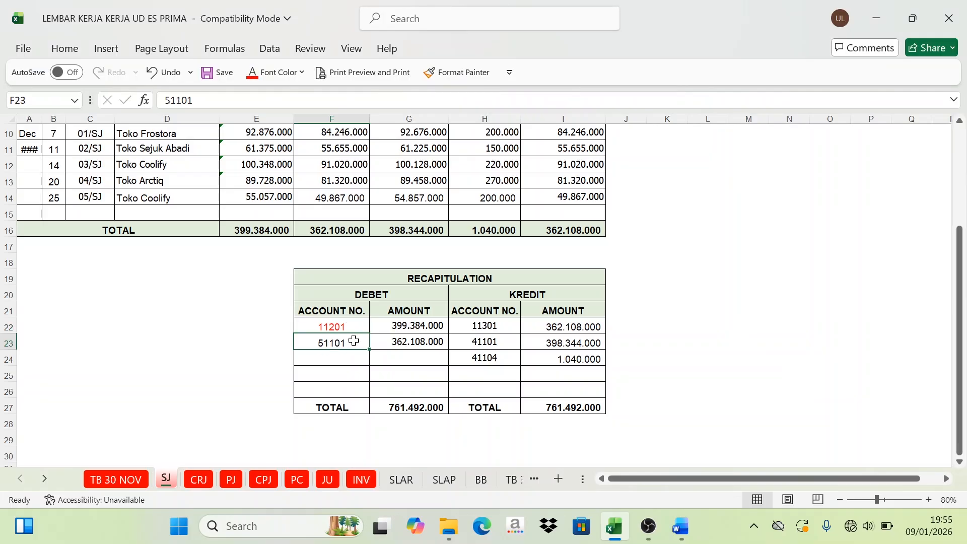
click(252, 72)
click(481, 480)
scroll(747, 282, down, 7)
scroll(745, 303, down, 20)
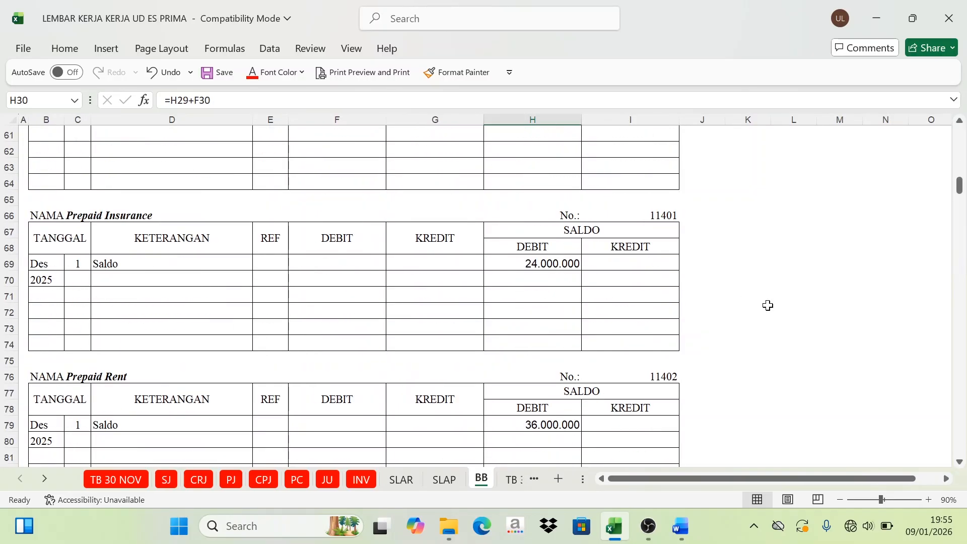
scroll(760, 328, down, 20)
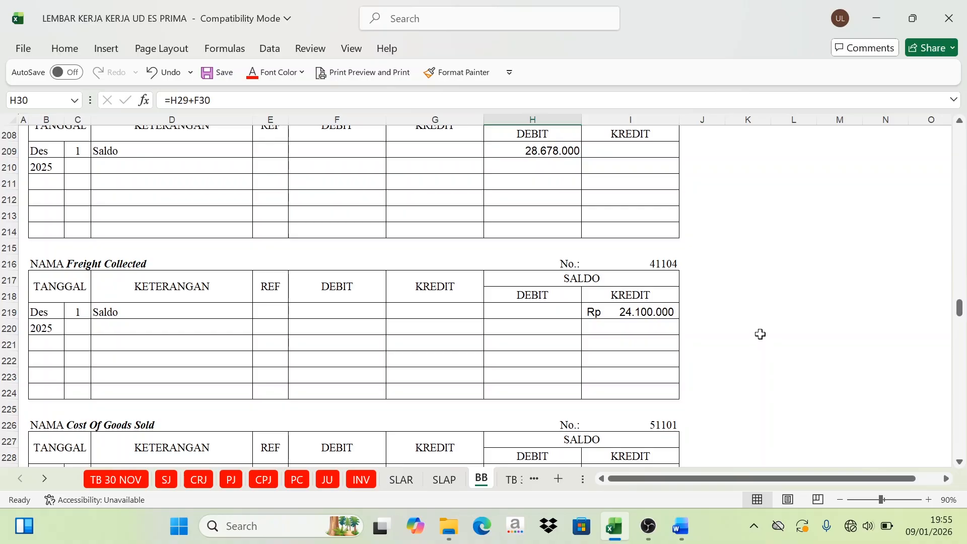
scroll(761, 334, down, 3)
click(669, 280)
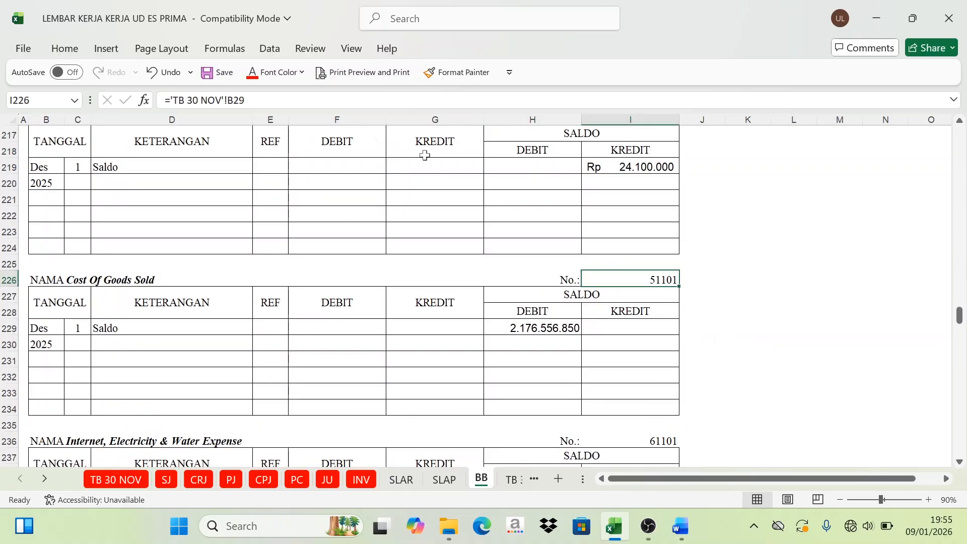
click(253, 74)
click(167, 479)
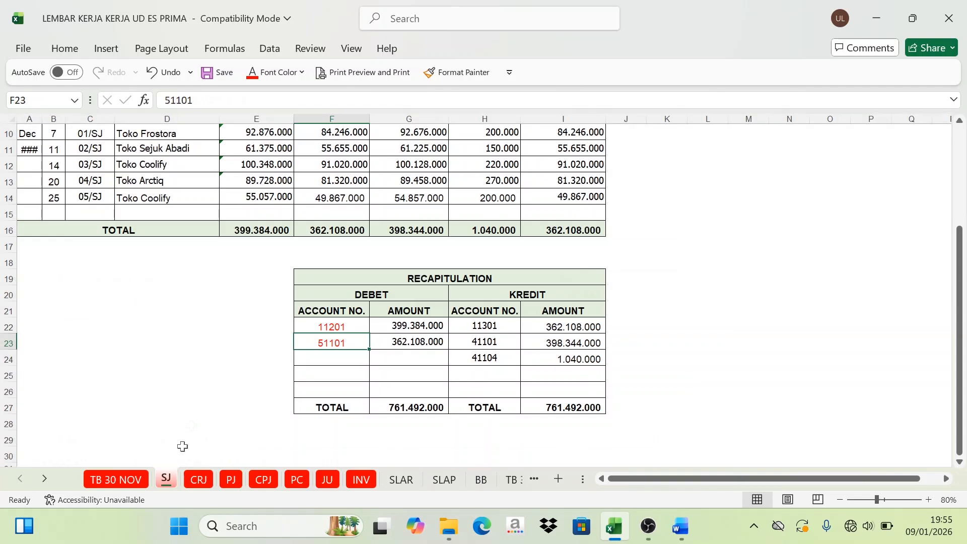
click(481, 479)
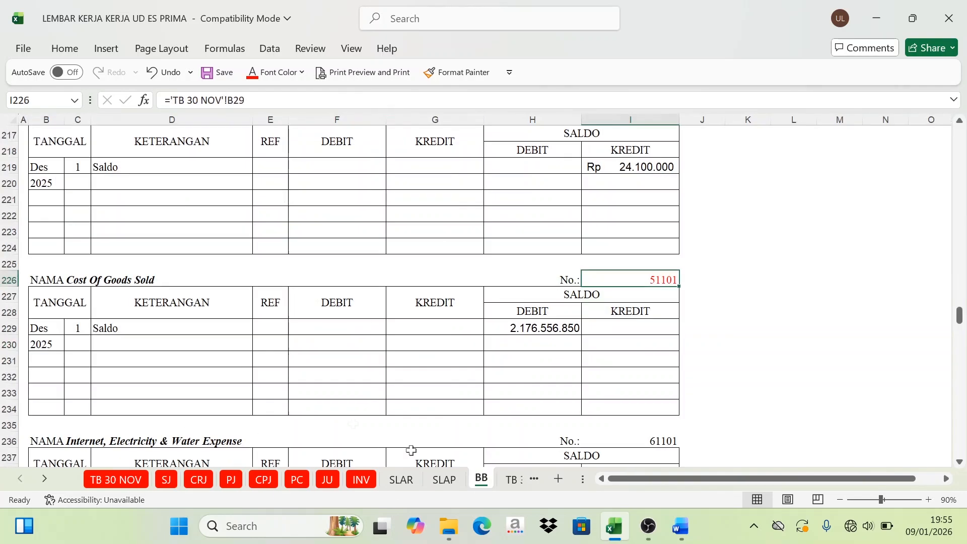
Step: Show the date 31 and the description Sales Journal in C230:D230 of the Cost Of Goods Sold ledger in black
click(81, 346)
drag(78, 346, 123, 345)
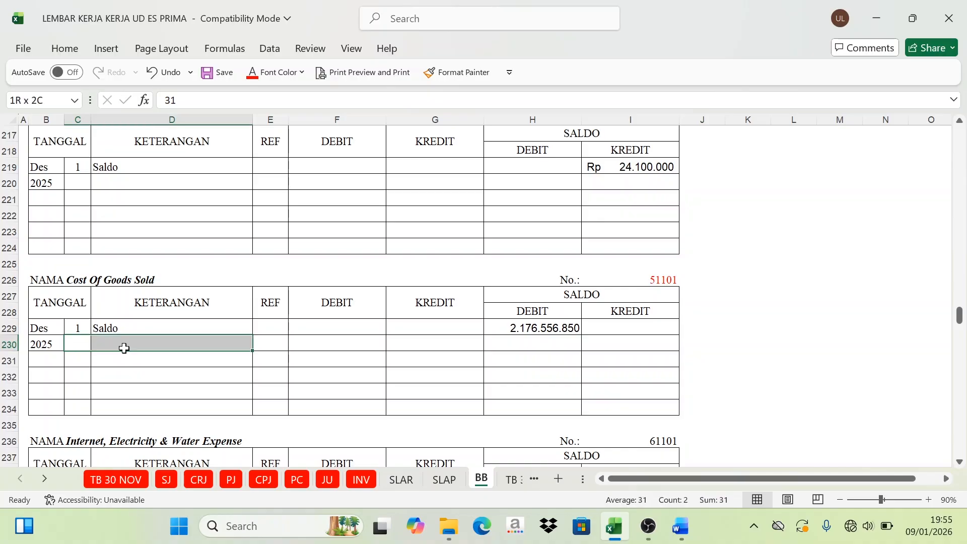
key(ctrl+v)
click(301, 72)
click(274, 137)
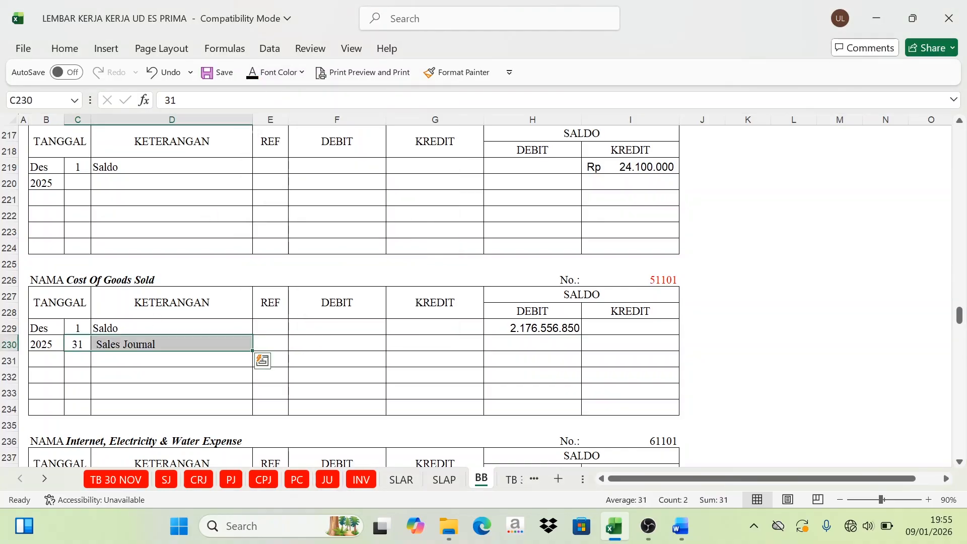
click(138, 326)
click(123, 345)
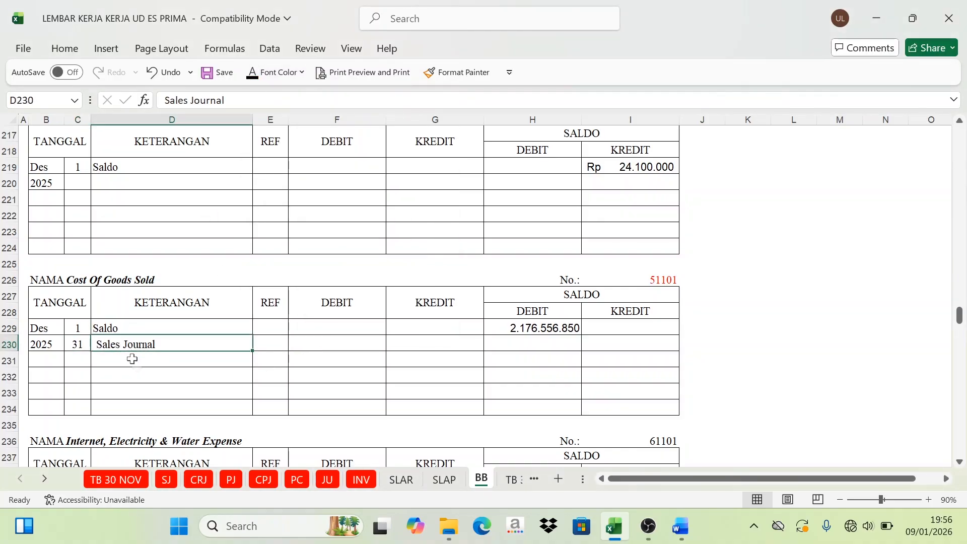
Step: Check account 51101's debit amount in the SJ recapitulation, and show the reference SJ in E230 of its ledger in black
click(166, 479)
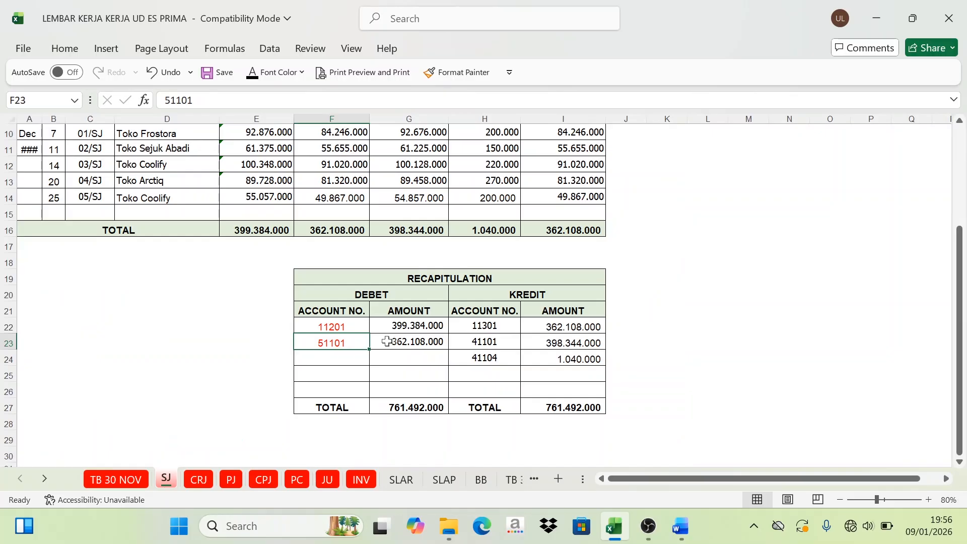
click(407, 342)
scroll(363, 278, up, 1)
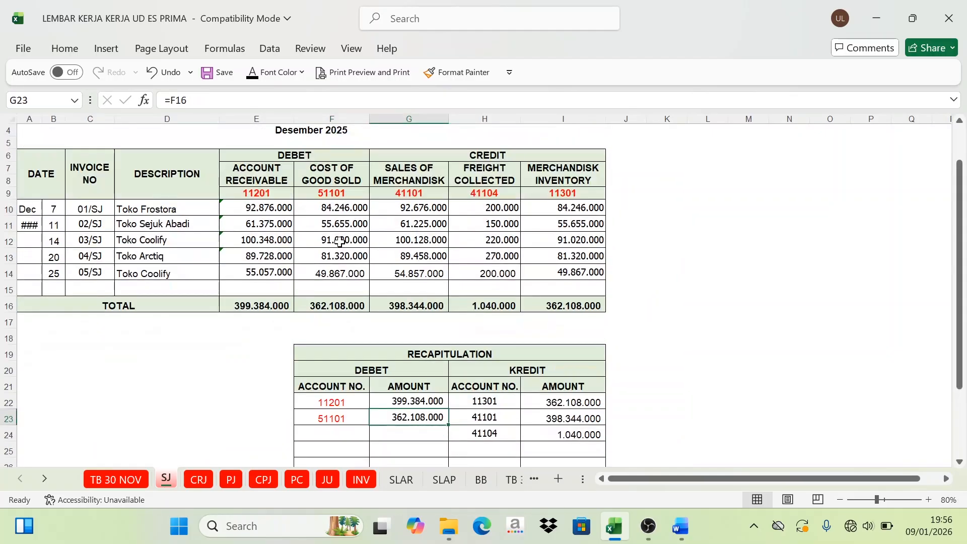
scroll(363, 349, down, 1)
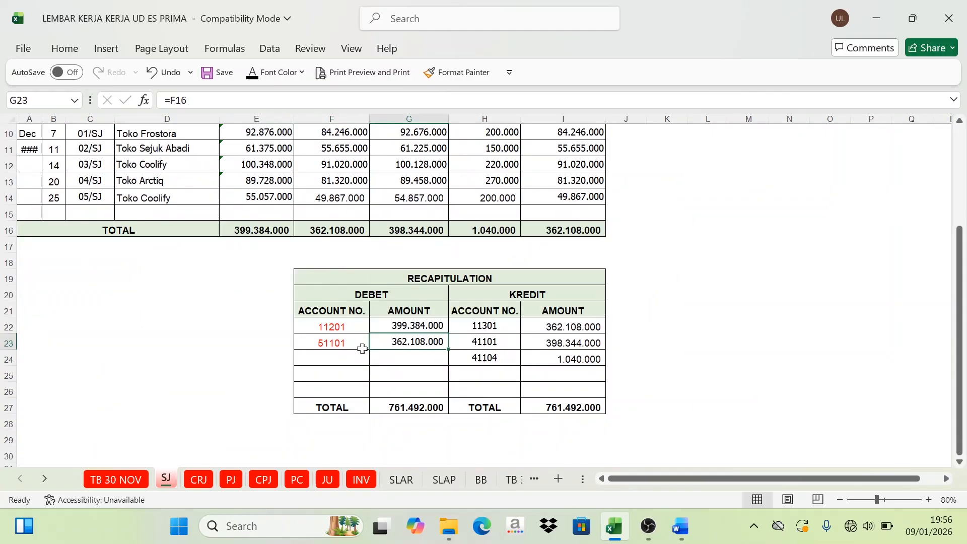
click(481, 479)
click(268, 348)
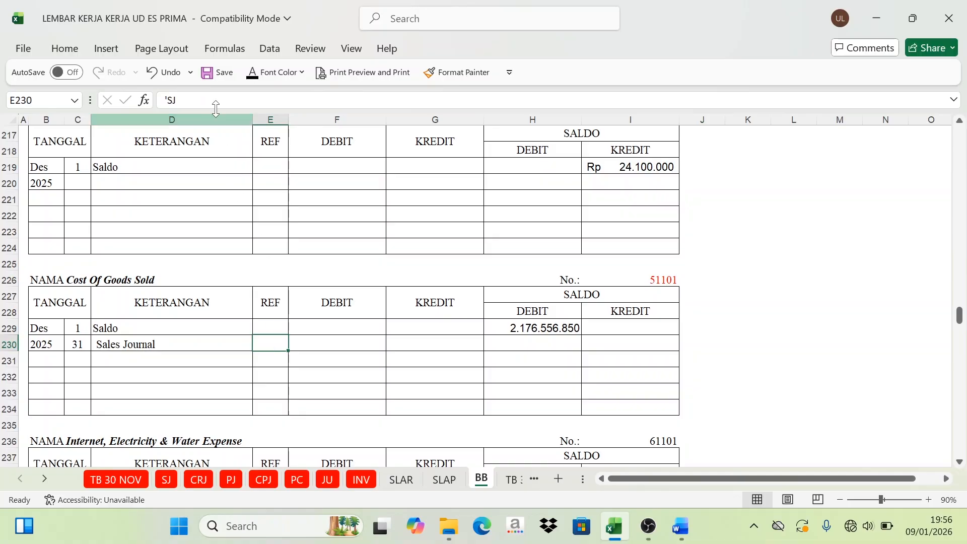
click(253, 78)
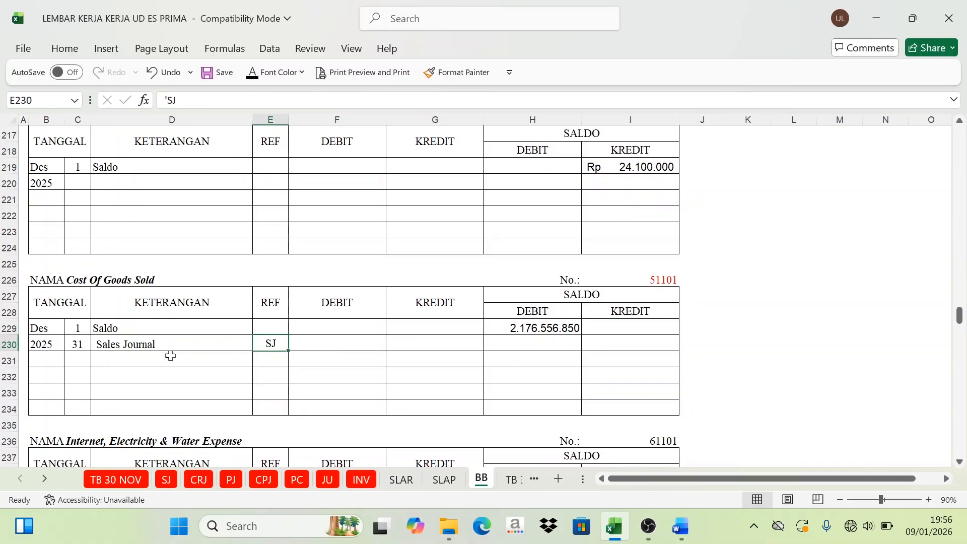
Step: Post account 51101's debit total from the SJ recapitulation to F230 as =SJ!G23, in black, and recheck it against the source
click(106, 337)
click(340, 343)
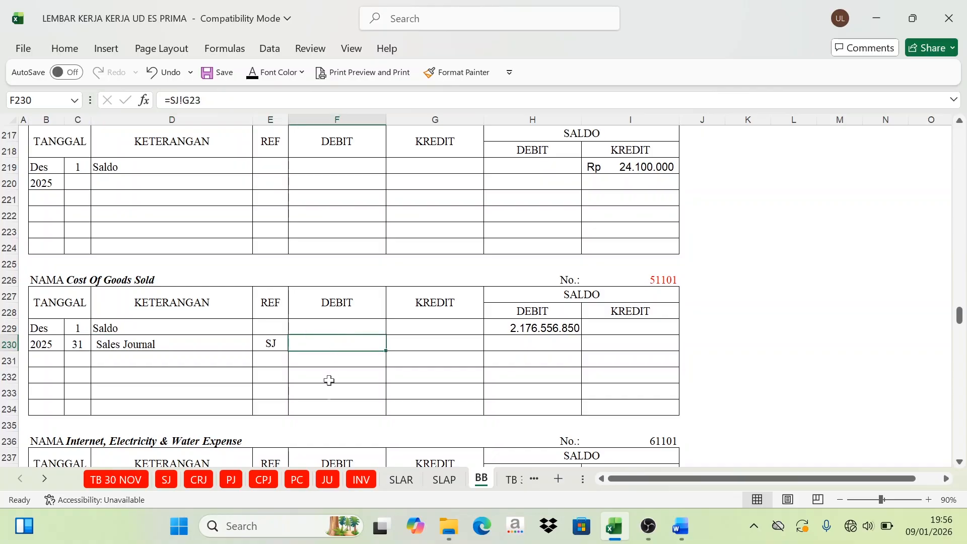
click(174, 481)
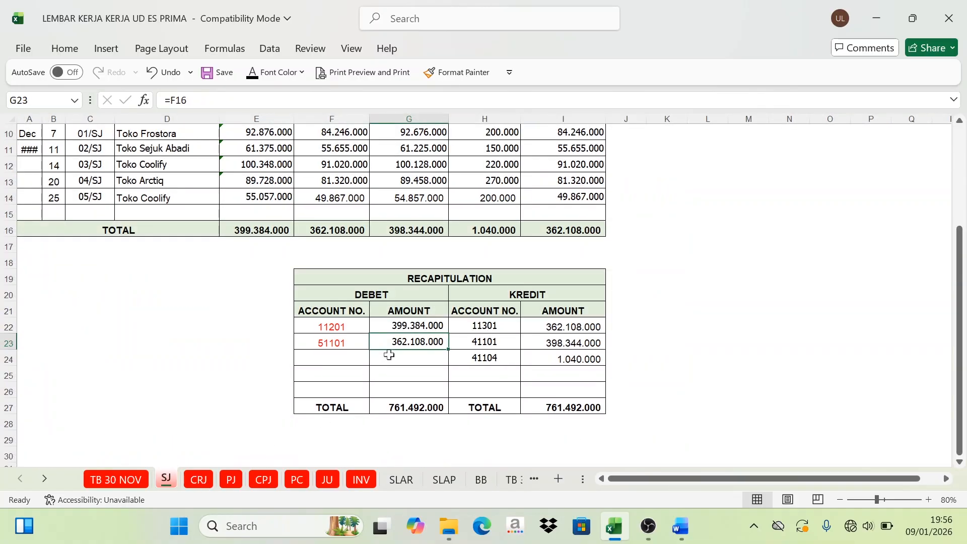
click(390, 358)
click(384, 301)
click(407, 347)
click(481, 481)
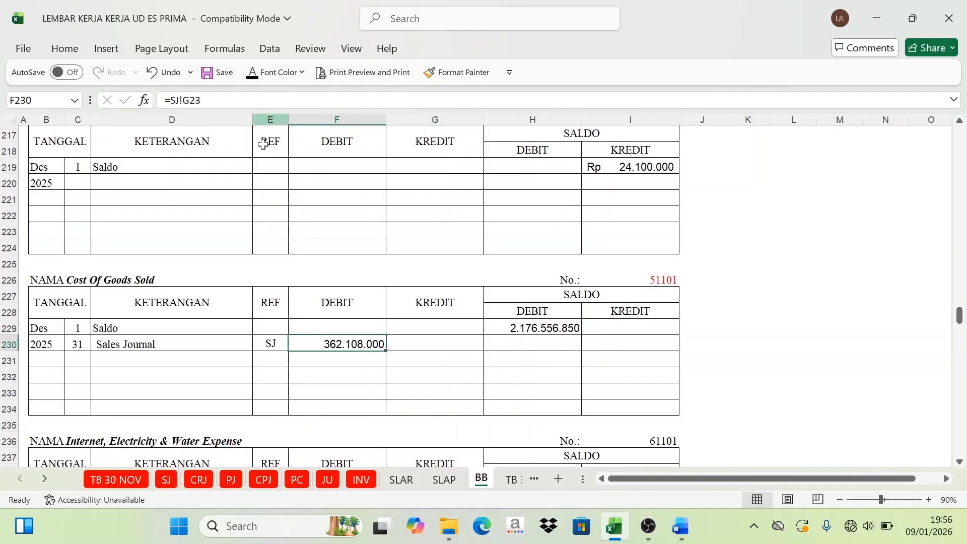
Step: Examine the Cost Of Goods Sold opening debit balance in H229 together with the Sales Journal debit in F230
click(111, 345)
click(365, 344)
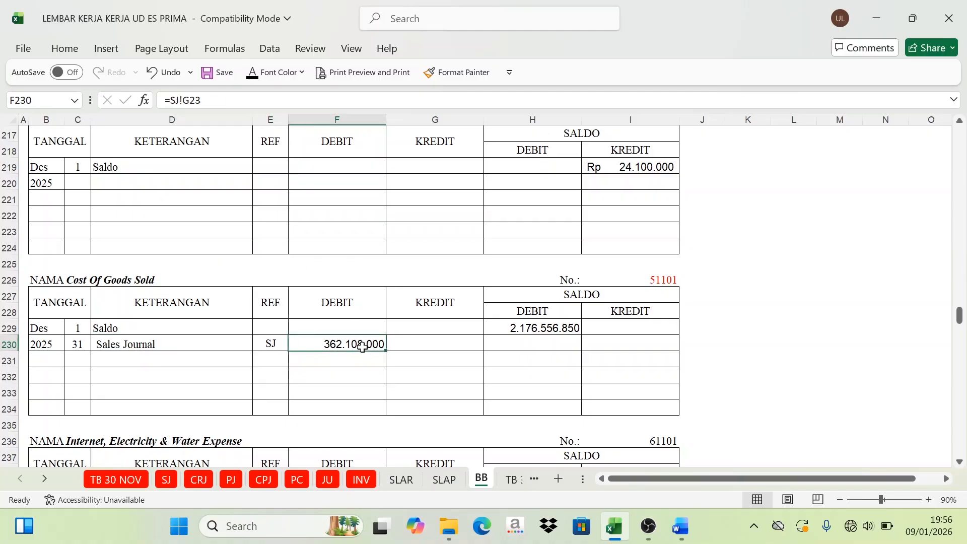
click(593, 297)
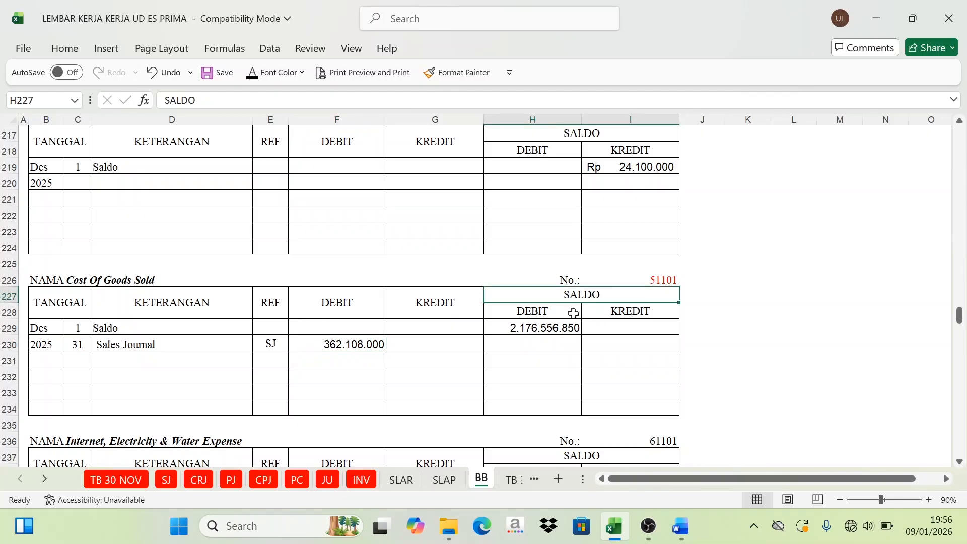
click(548, 316)
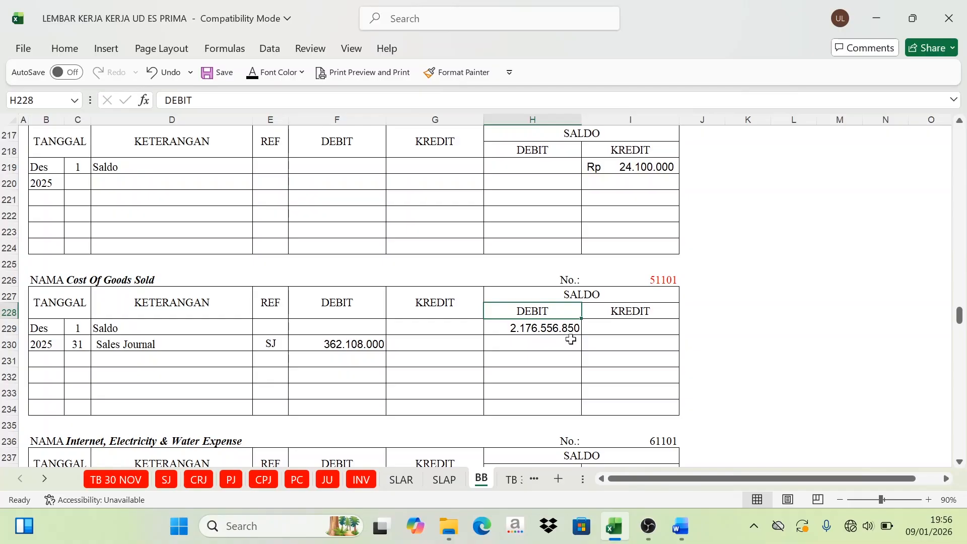
click(557, 328)
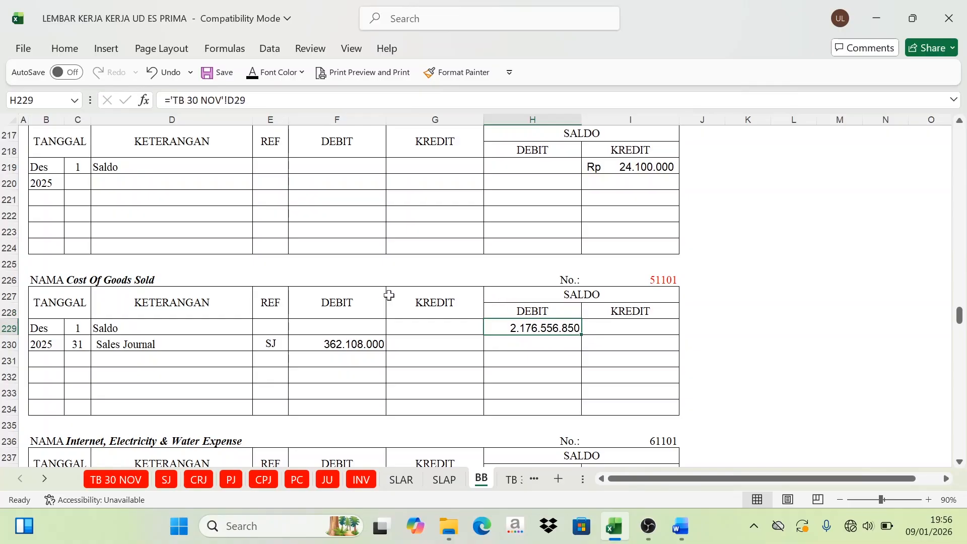
click(127, 345)
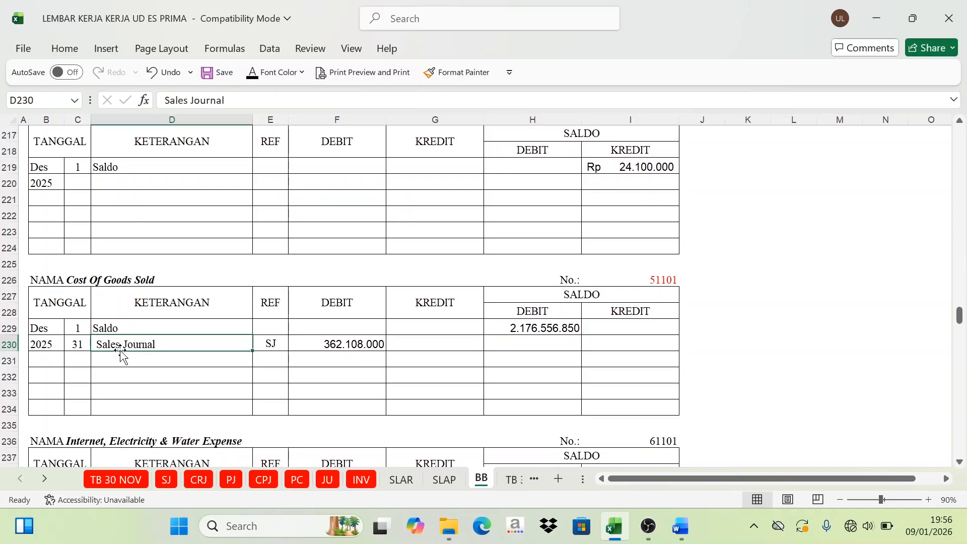
click(337, 308)
click(340, 348)
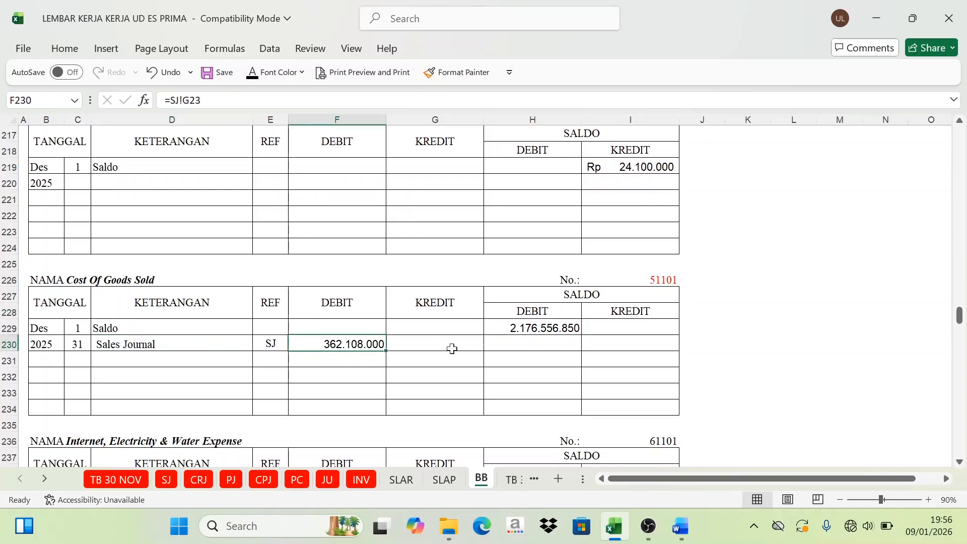
click(526, 312)
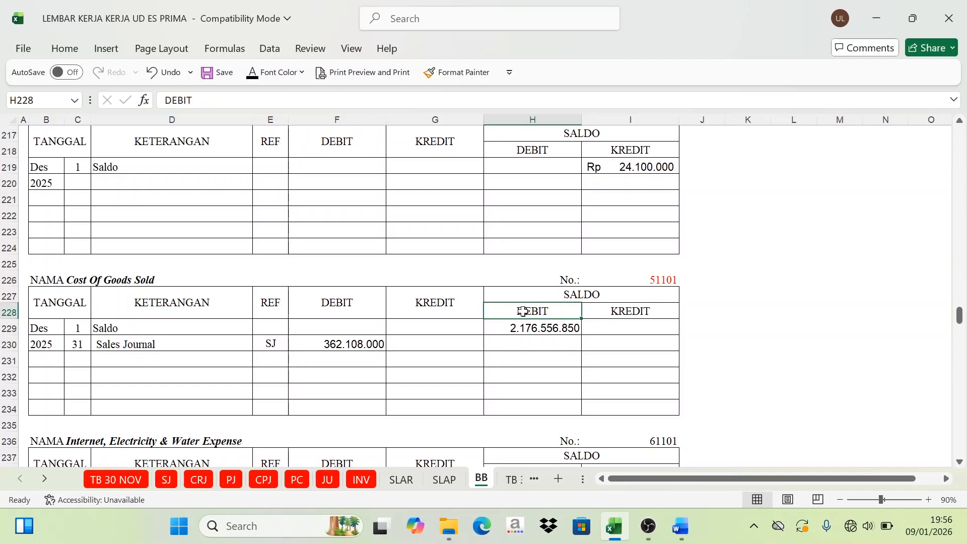
click(352, 304)
click(535, 330)
click(361, 296)
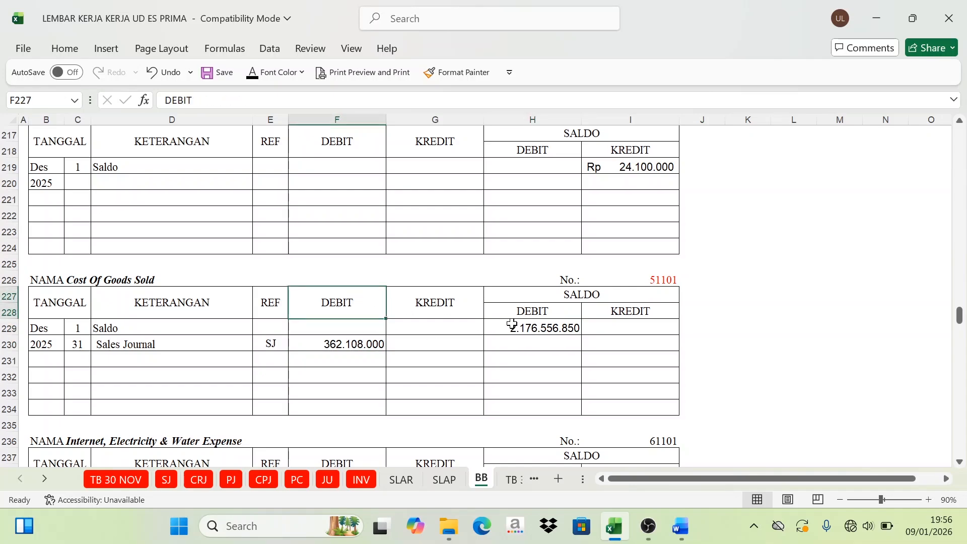
Step: Show the Cost Of Goods Sold running debit balance in H230 in black, calculated as =H229+F230
click(514, 327)
click(368, 345)
click(488, 332)
click(383, 357)
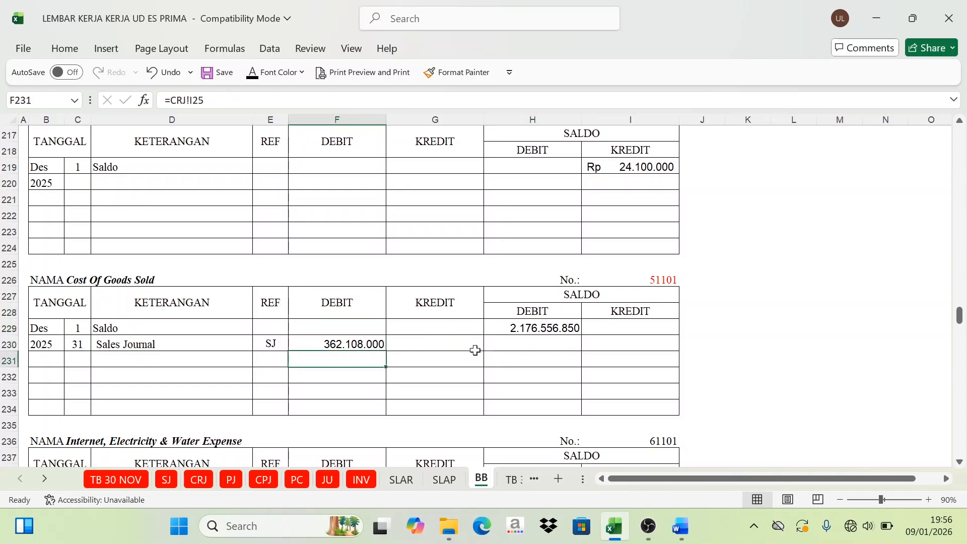
click(530, 340)
click(217, 72)
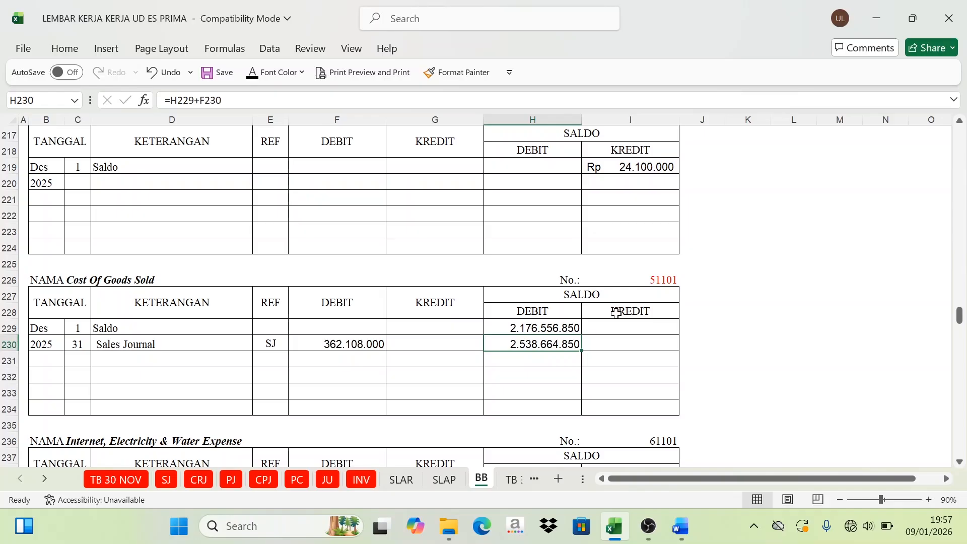
Step: Mark credit account code 11301 in H22 of the SJ recapitulation as posted with a red font
click(174, 485)
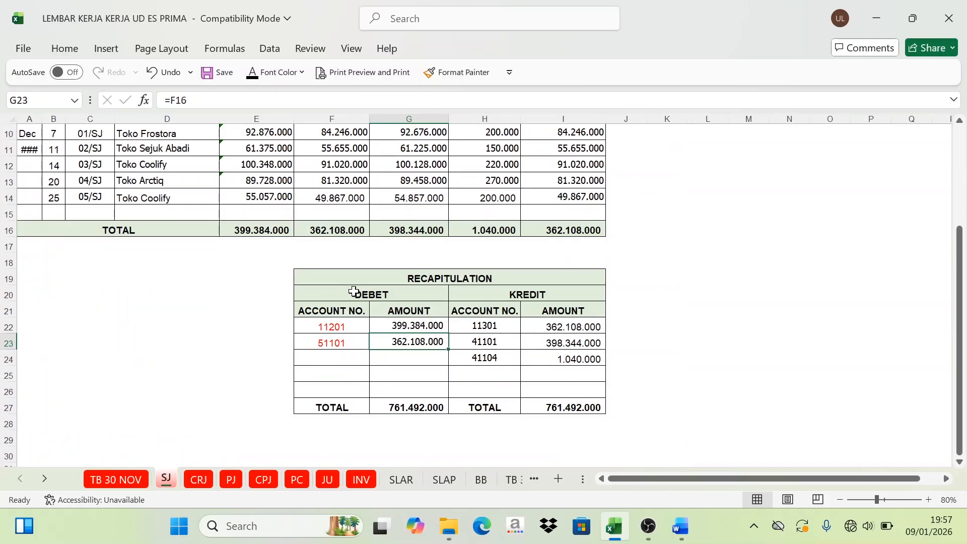
drag(354, 292, 347, 333)
click(511, 301)
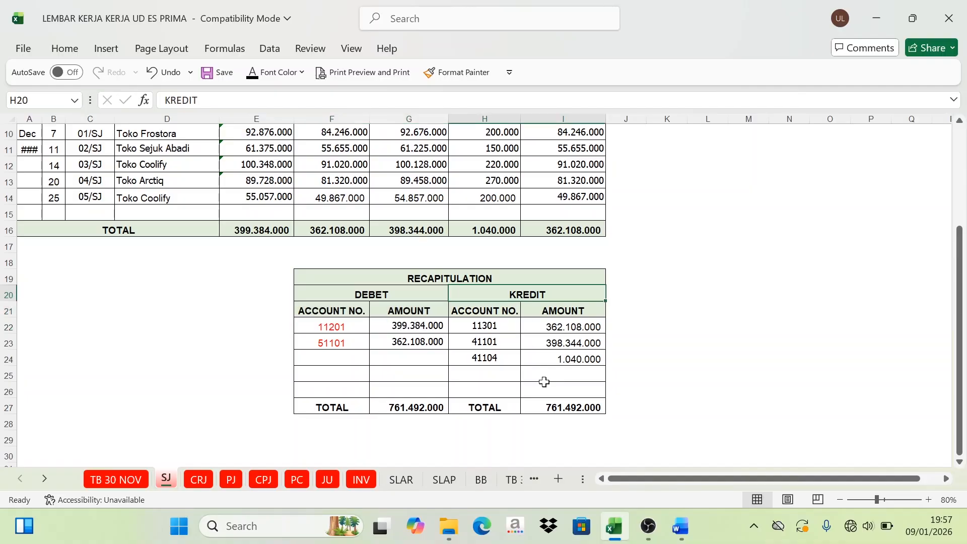
click(487, 326)
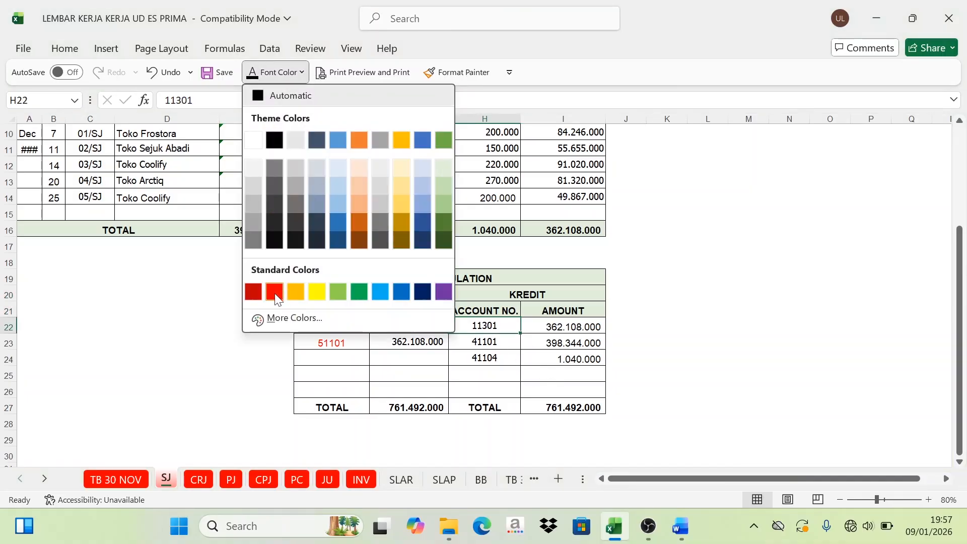
click(275, 293)
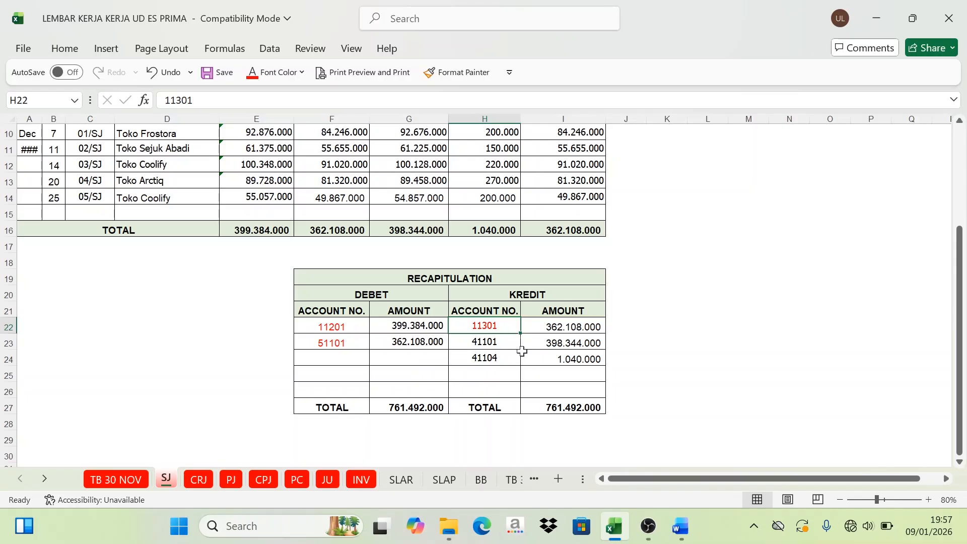
Step: Mark account number 11301 in I46 of the Merchandisk Inventory ledger on the BB sheet with a red font
click(481, 480)
scroll(569, 252, up, 17)
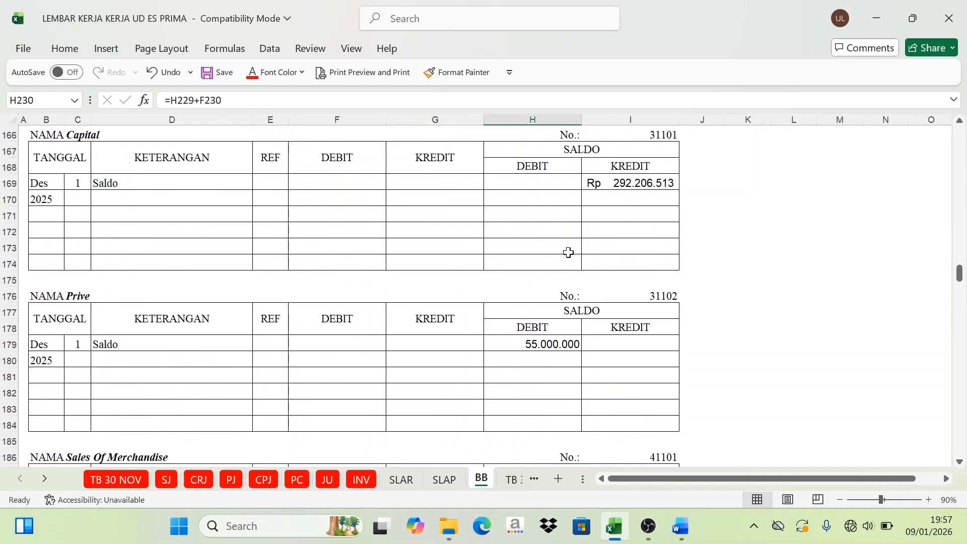
scroll(568, 252, up, 20)
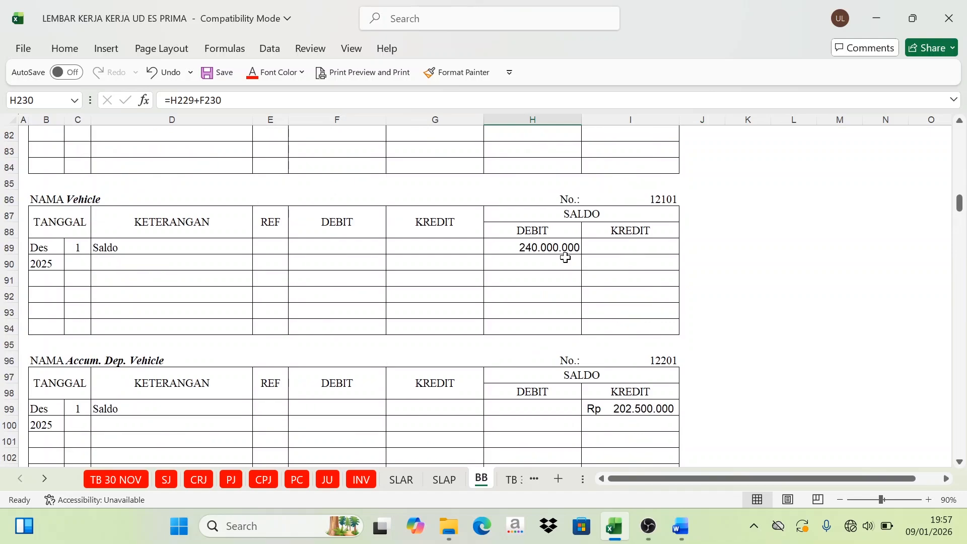
scroll(565, 259, up, 15)
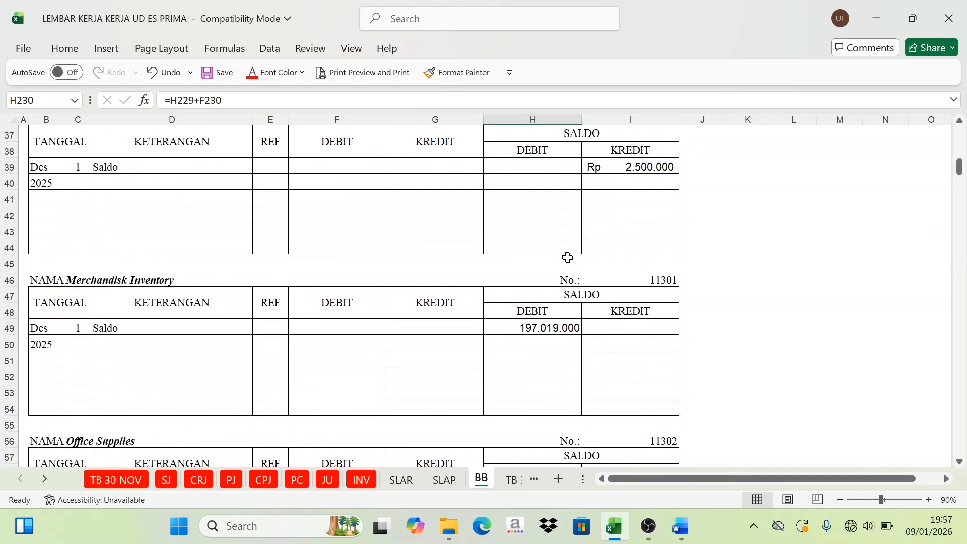
click(665, 282)
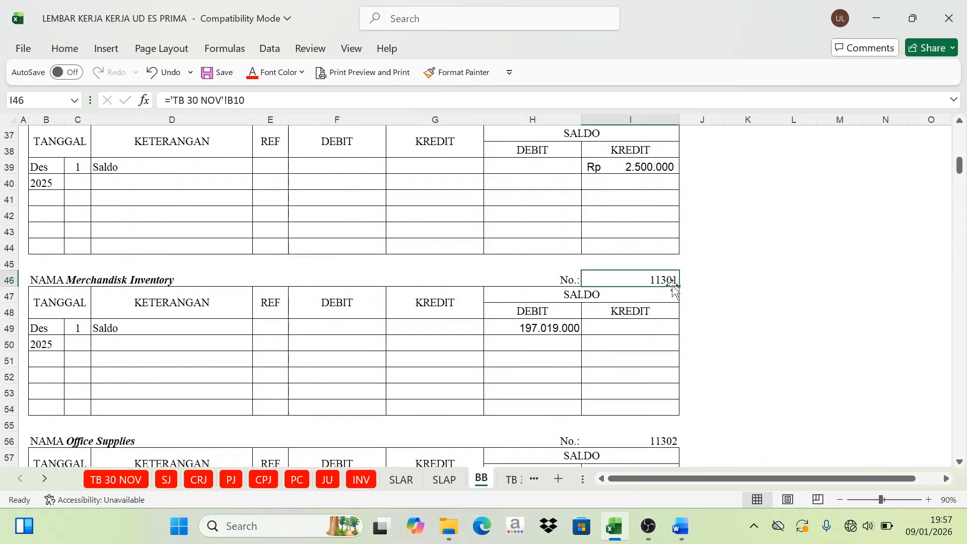
click(257, 78)
Step: Show the date 31 and description Sales Journal in C50:D50 of the Merchandisk Inventory ledger with the automatic black font
click(75, 345)
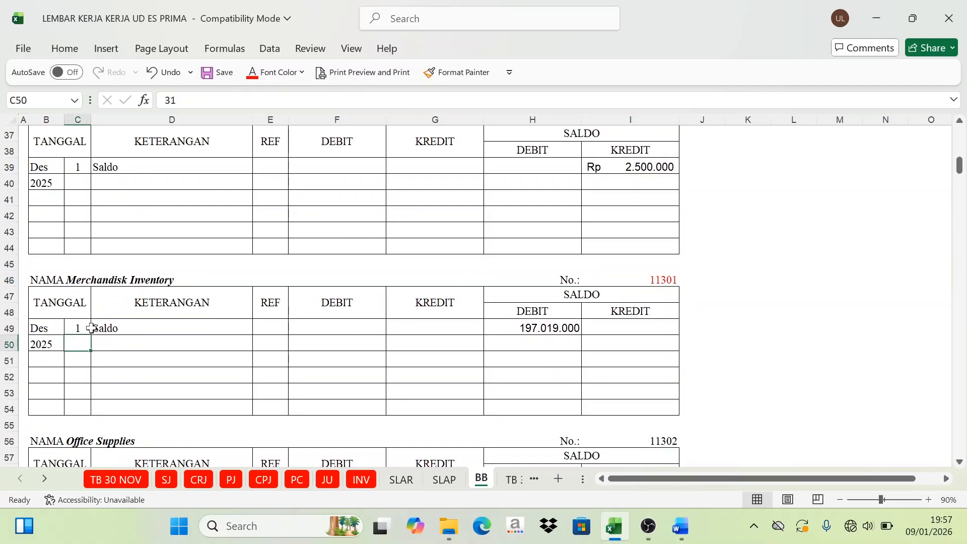
drag(78, 338, 127, 341)
click(284, 73)
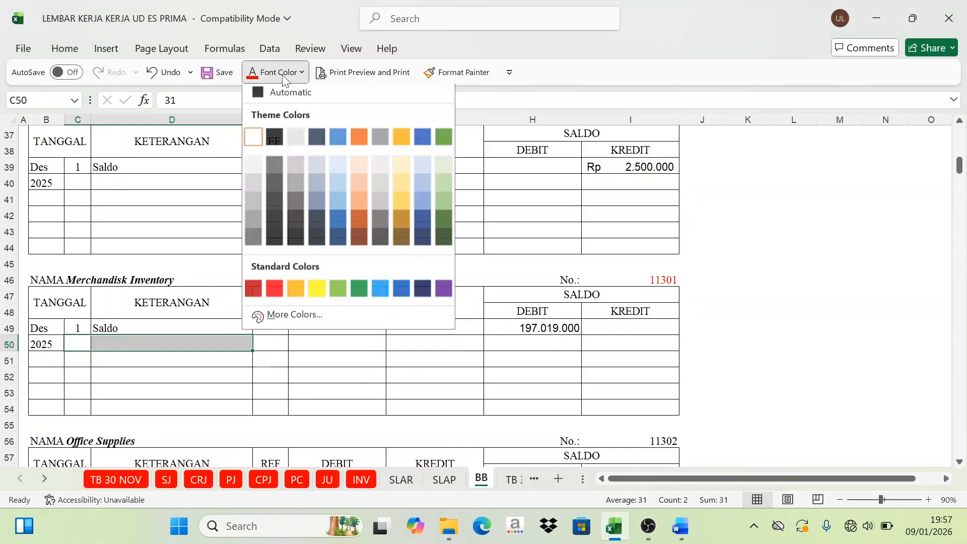
click(262, 93)
click(132, 358)
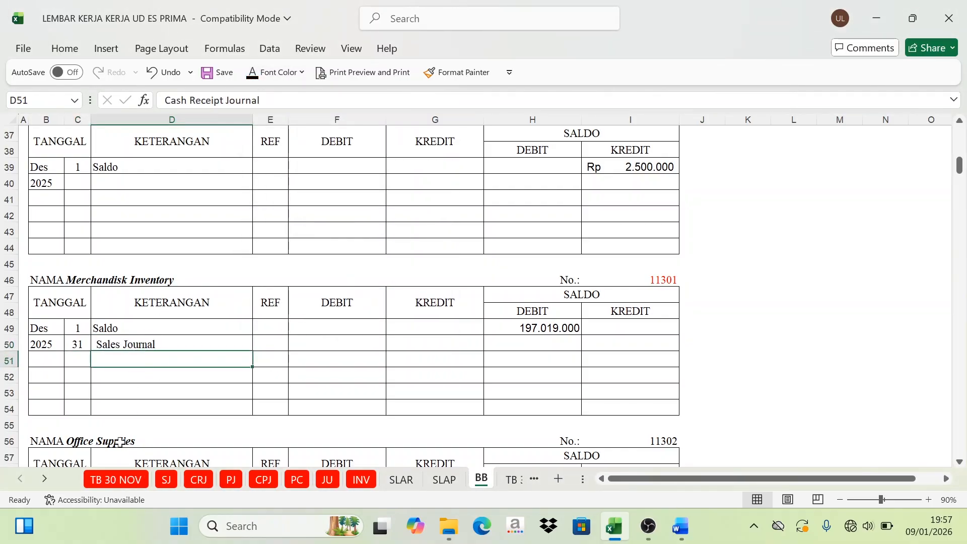
Step: Show the reference SJ in E50 of the Merchandisk Inventory ledger in black, after checking the SJ recapitulation
click(157, 485)
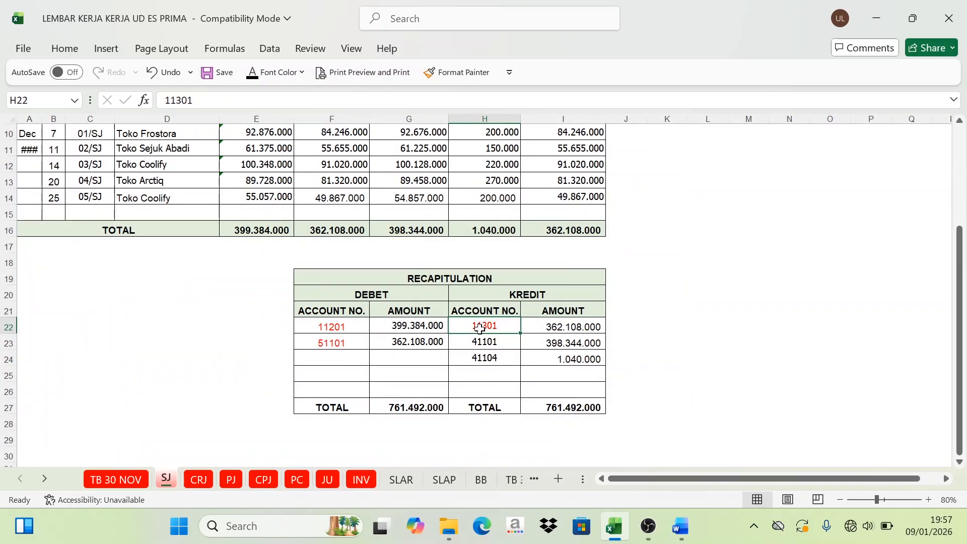
click(481, 482)
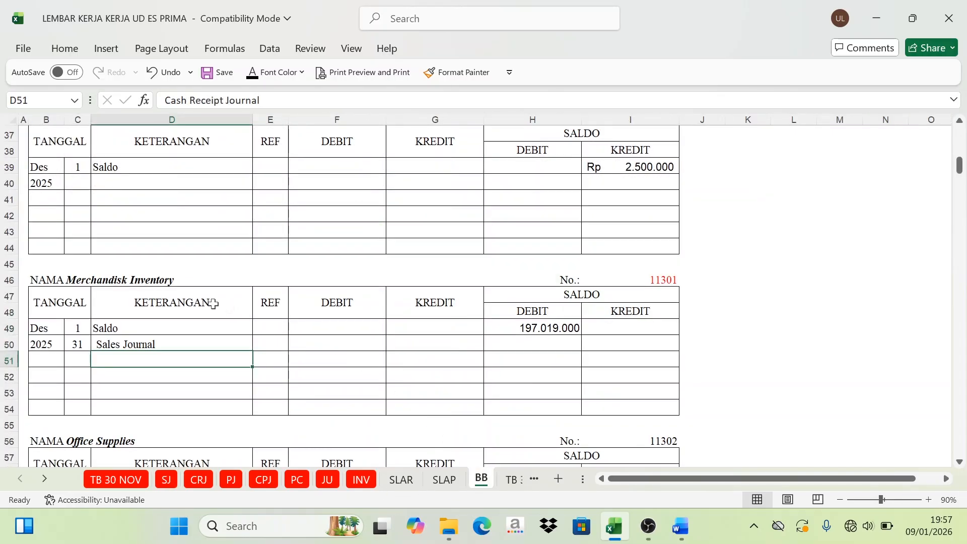
click(259, 341)
click(253, 75)
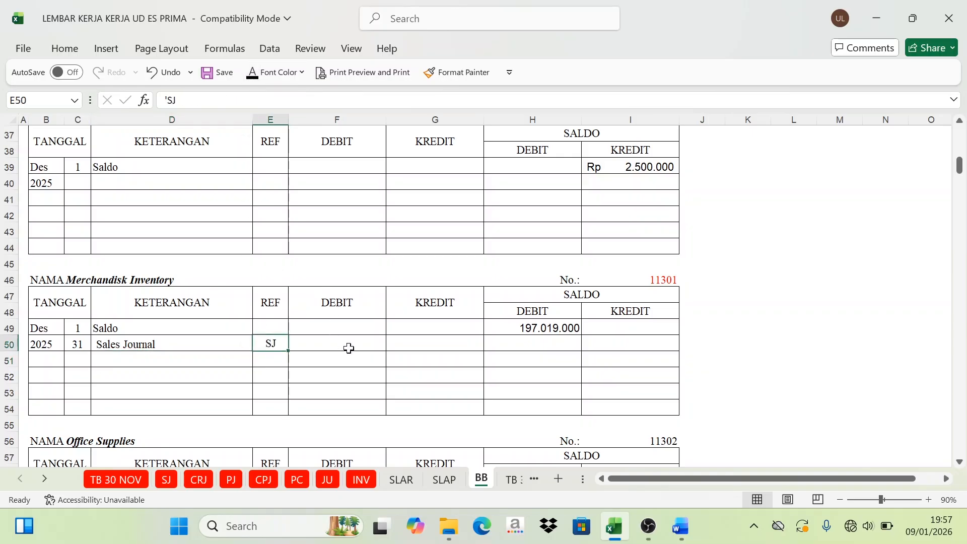
Step: Show the Merchandisk Inventory credit in G50 in black, linked as =SJ!I22, and check its source amount on the SJ sheet
click(434, 346)
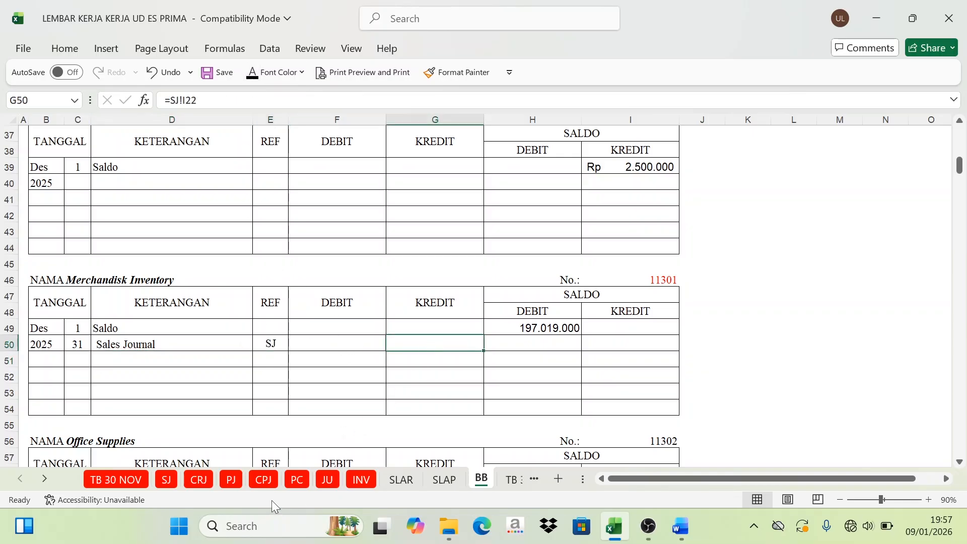
click(166, 479)
click(534, 299)
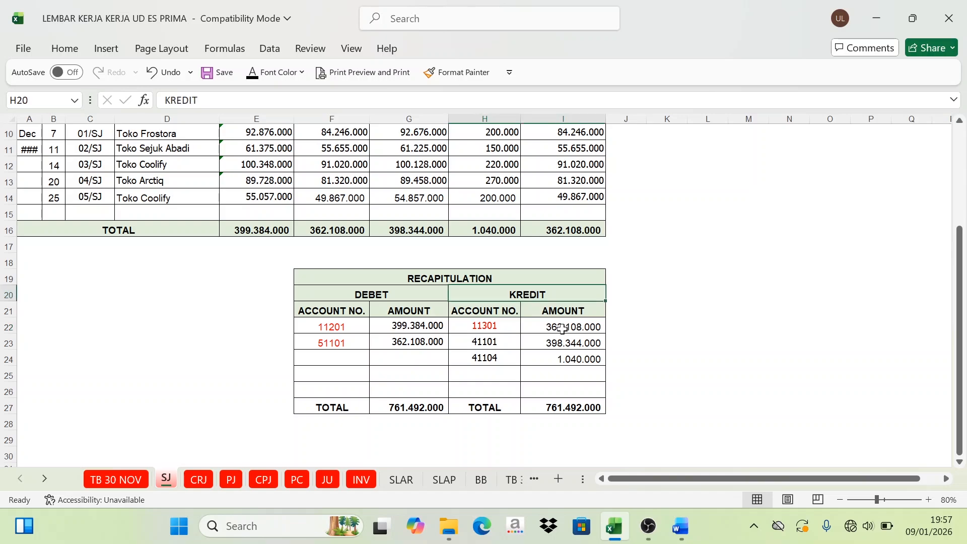
click(563, 328)
click(481, 481)
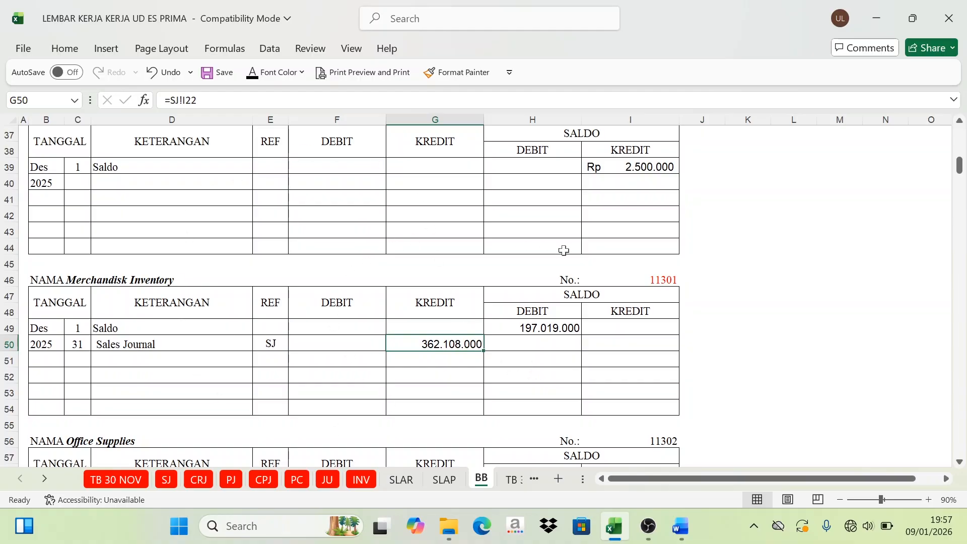
Step: Examine the Merchandisk Inventory opening debit balance in H49 against the Sales Journal credit in G50
click(597, 296)
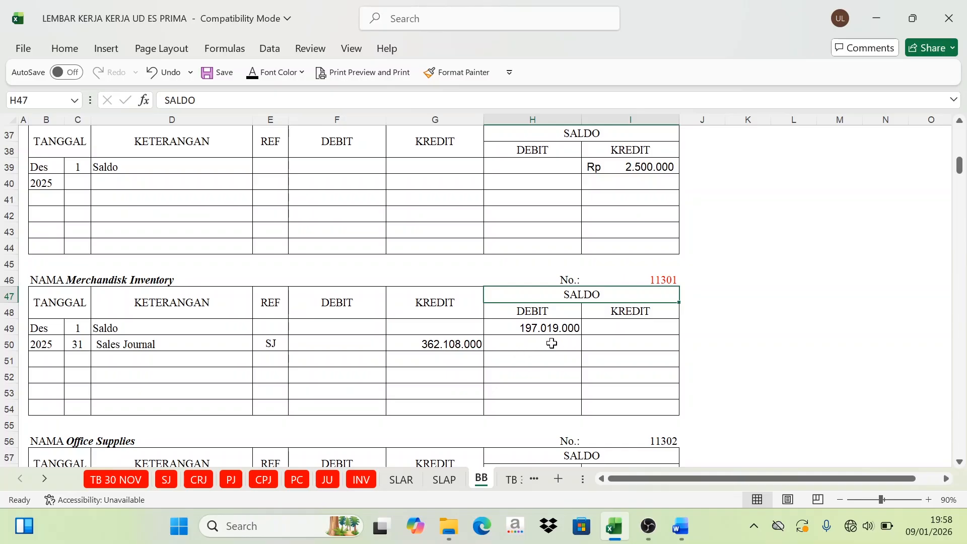
click(435, 348)
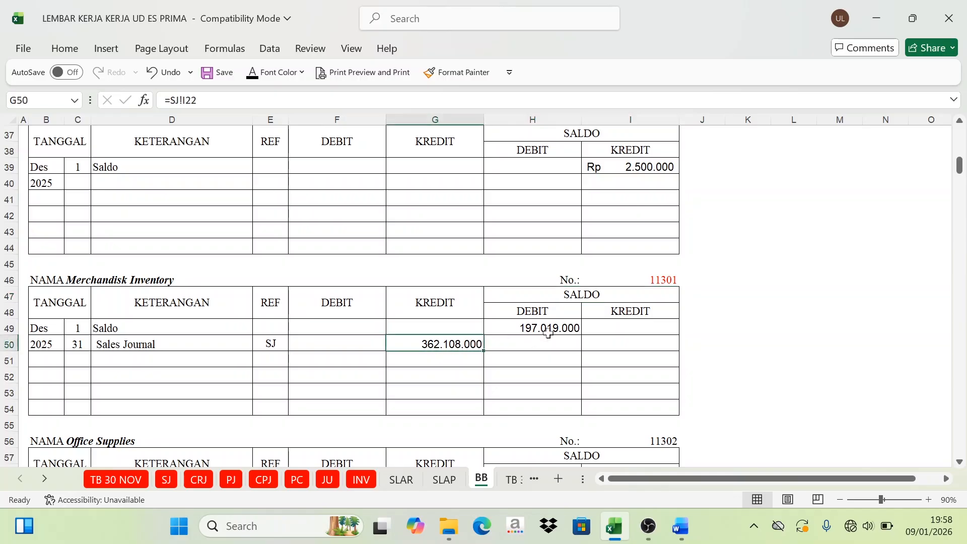
key(Up)
key(Right)
click(177, 343)
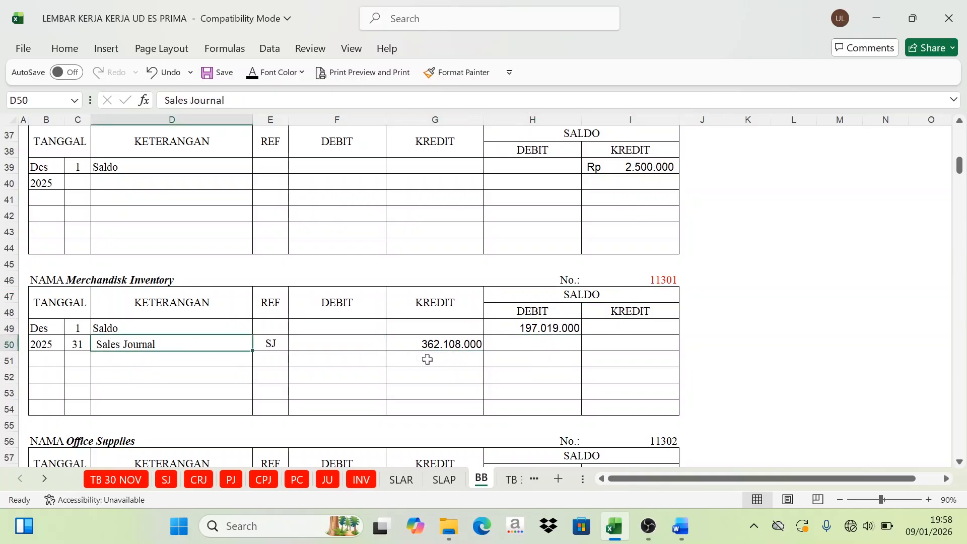
click(443, 347)
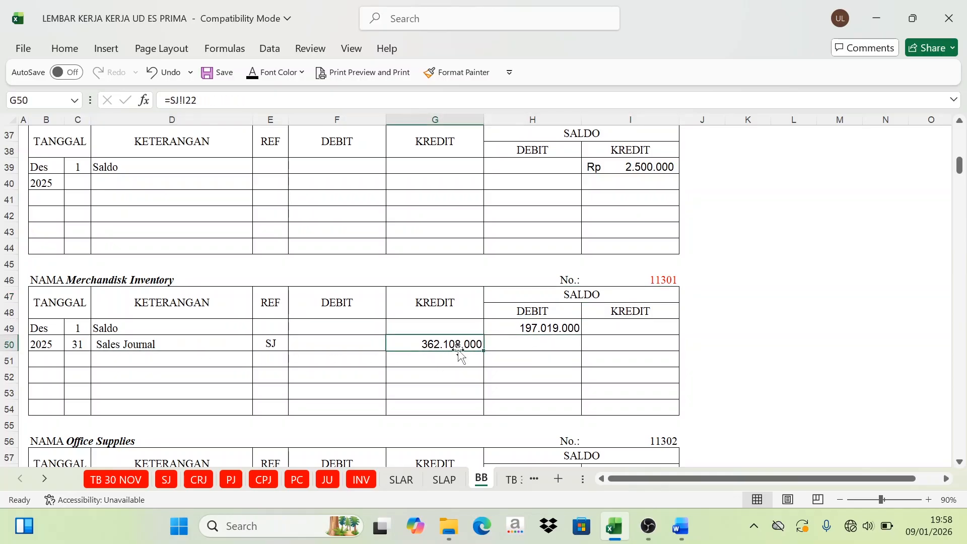
click(549, 325)
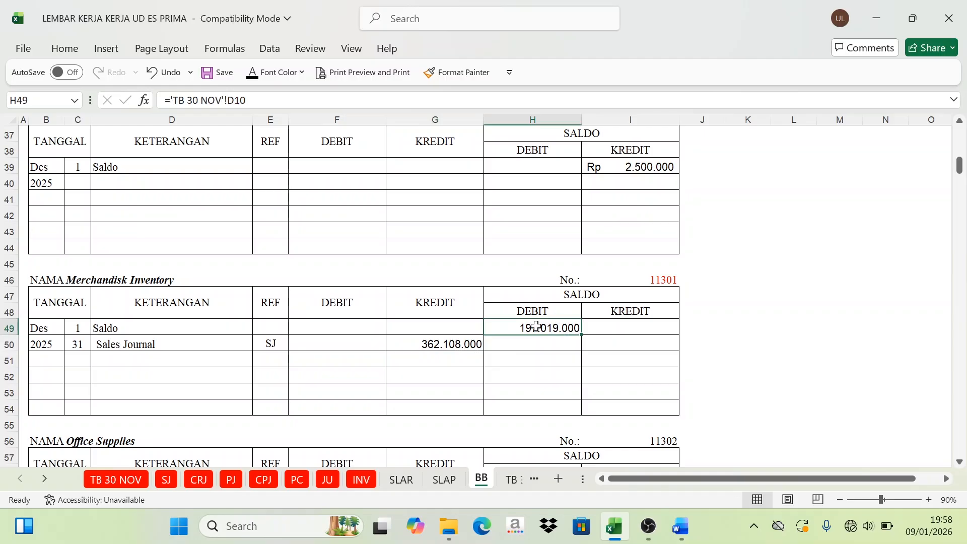
click(450, 342)
click(456, 304)
click(443, 348)
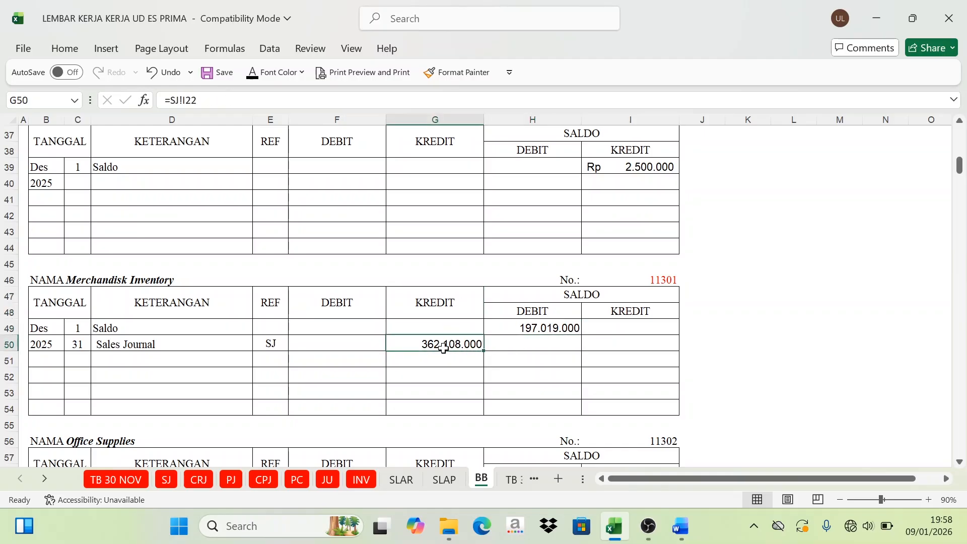
click(547, 330)
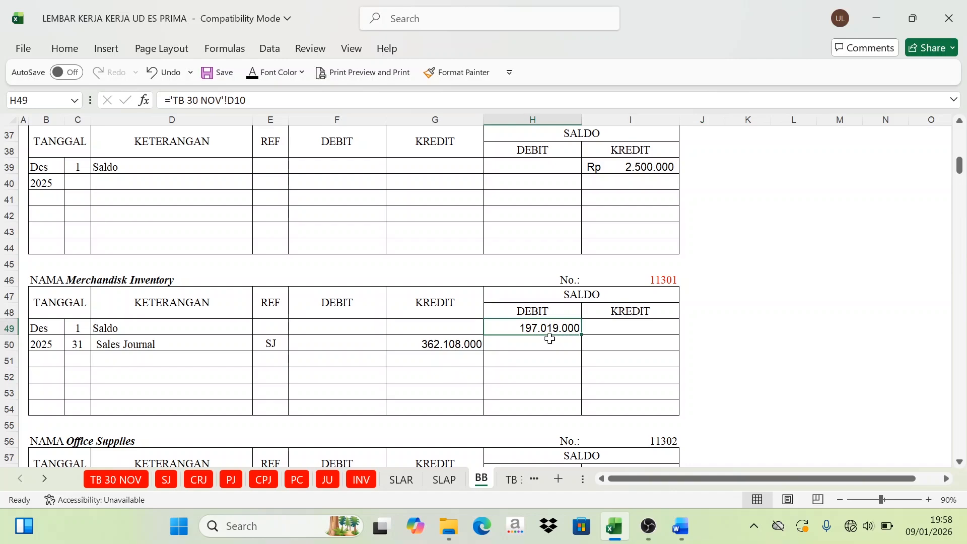
click(545, 313)
click(542, 328)
click(457, 346)
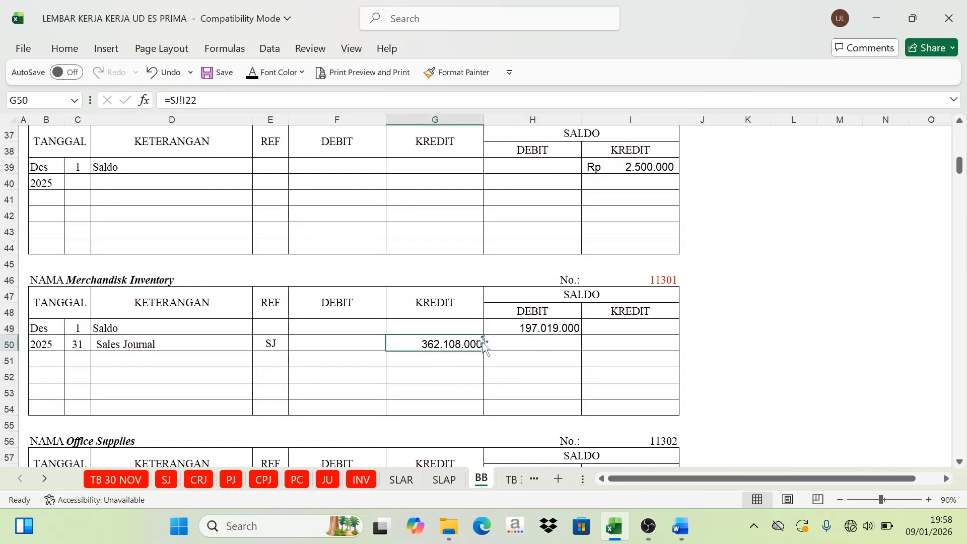
click(538, 330)
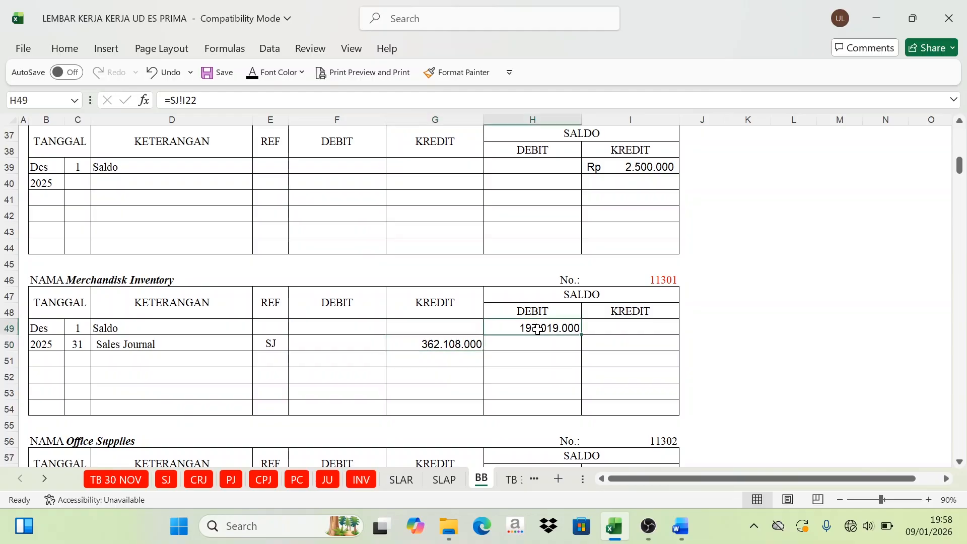
click(158, 344)
click(434, 354)
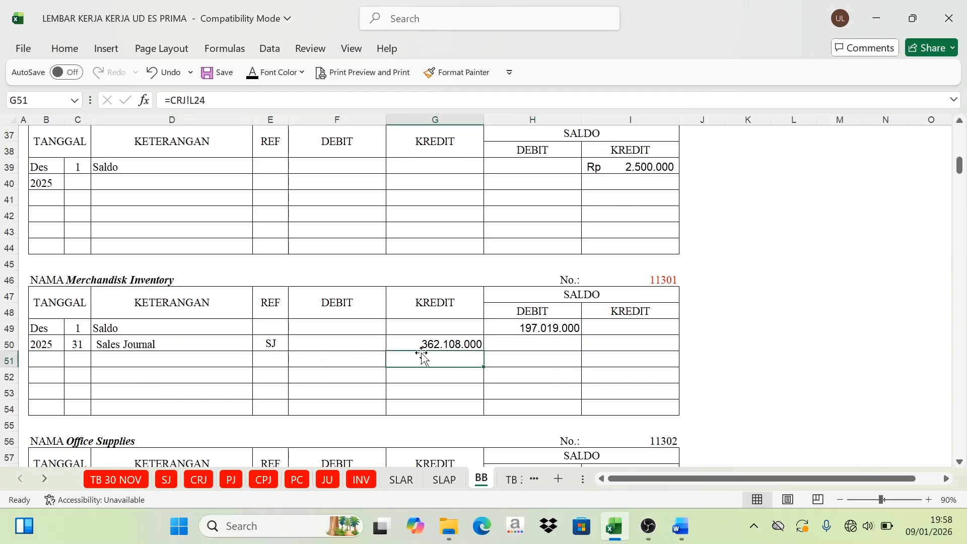
Step: Show the Merchandisk Inventory running credit balance in I50 in black, calculated as =G50-H49, and check both source cells
click(616, 344)
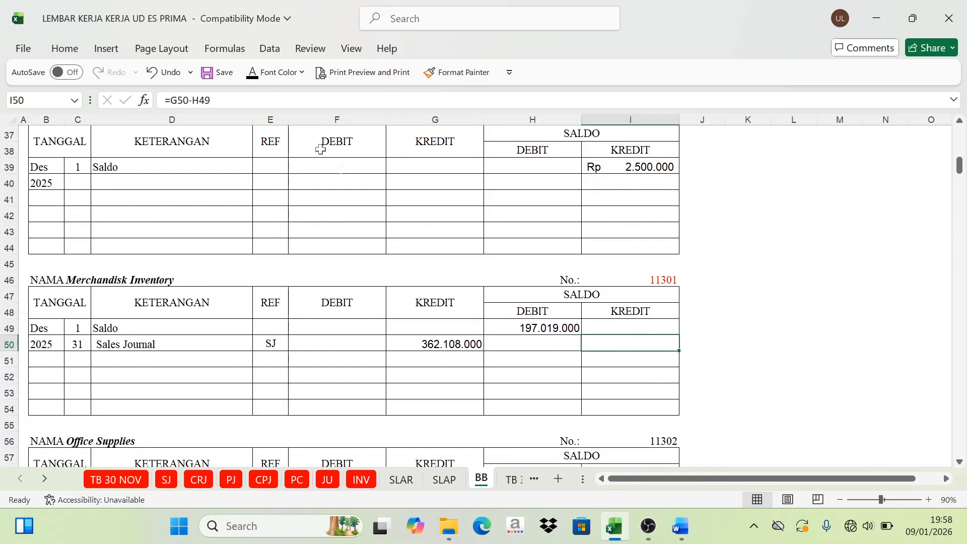
click(254, 74)
click(436, 346)
click(538, 329)
click(446, 347)
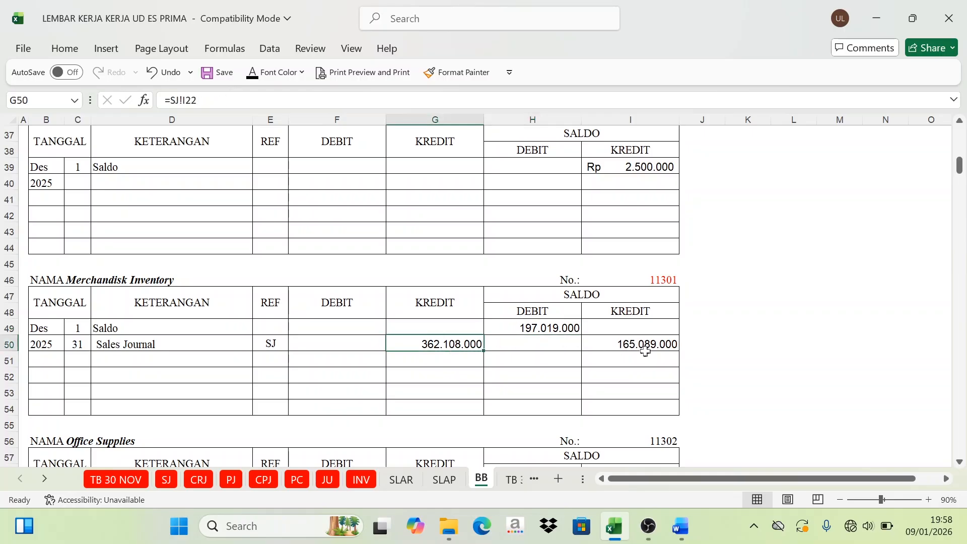
click(654, 342)
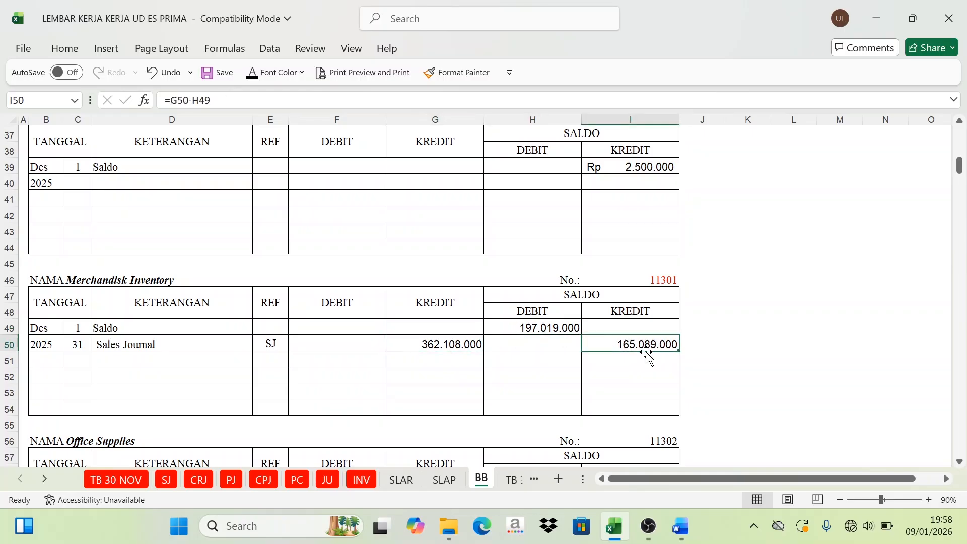
Step: Review how the credit balance in I50 derives from the Sales Journal credit in G50 and the opening debit in H49
click(551, 327)
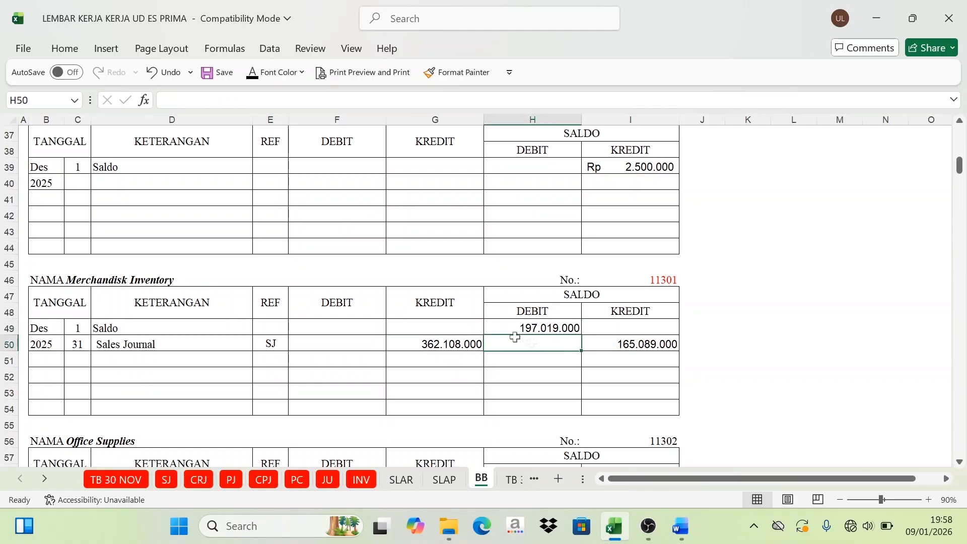
click(229, 348)
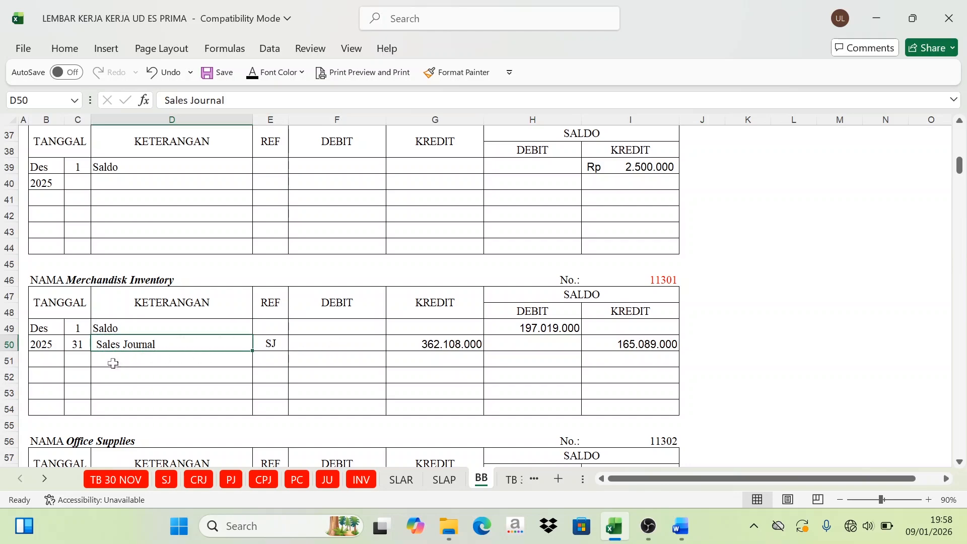
click(441, 349)
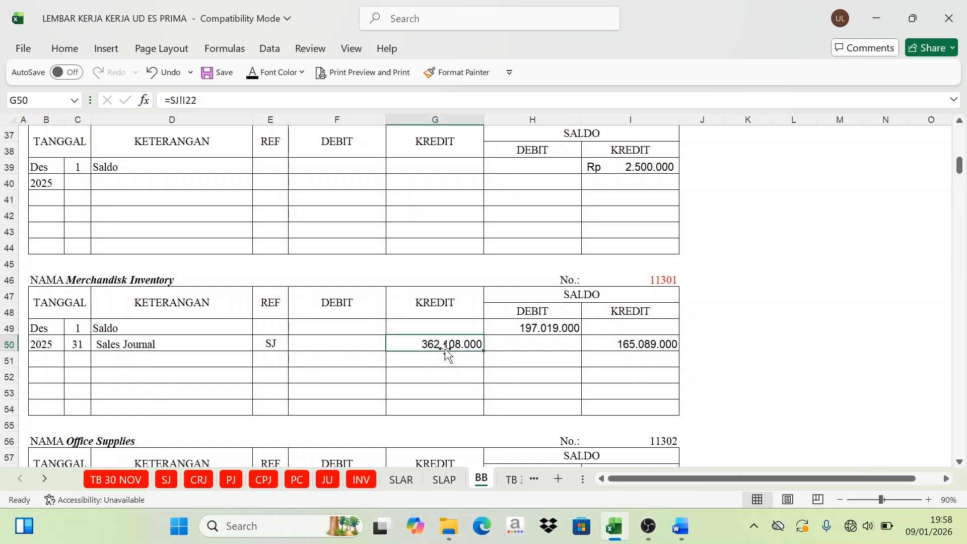
click(549, 329)
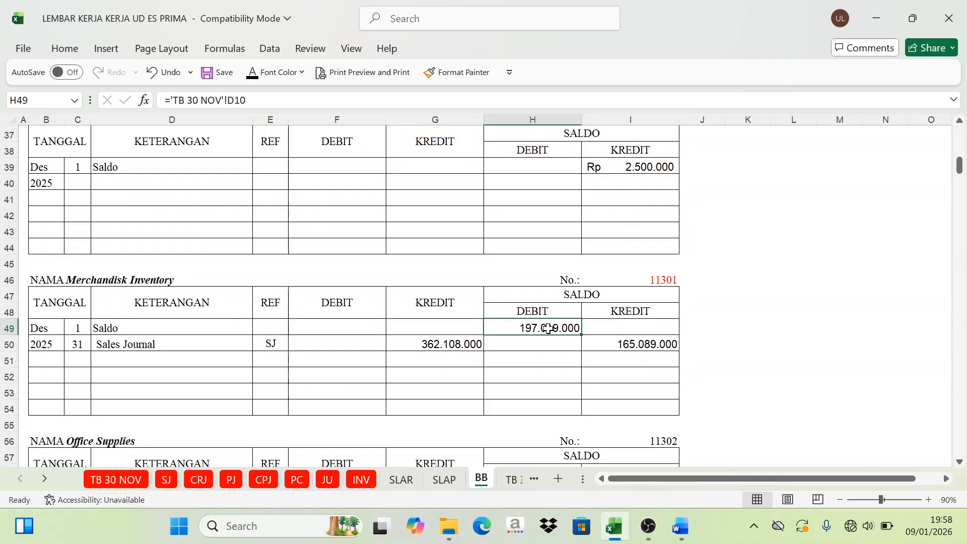
click(474, 347)
click(528, 330)
click(474, 339)
click(537, 330)
click(475, 354)
click(642, 347)
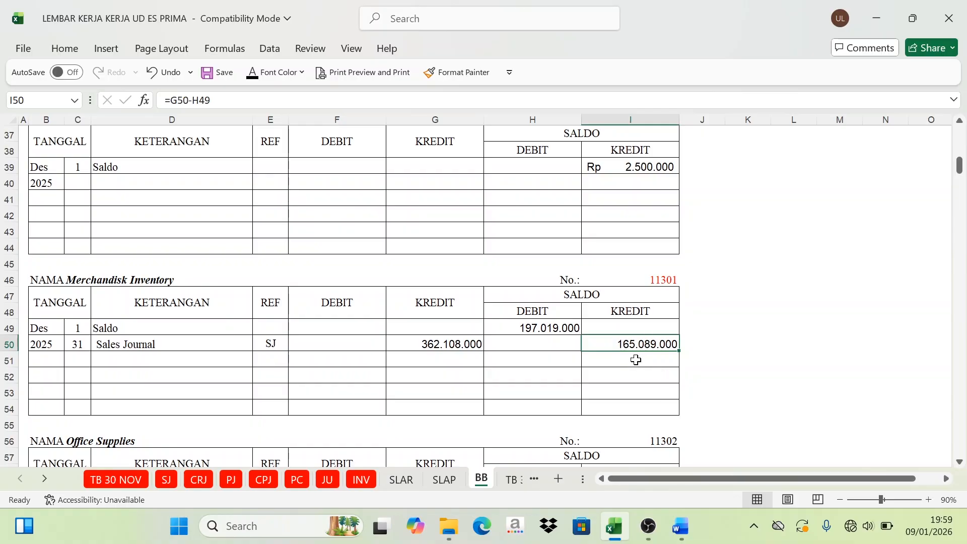
Step: Mark credit account code 41101 in H23 of the SJ recapitulation as posted with a red font
click(171, 479)
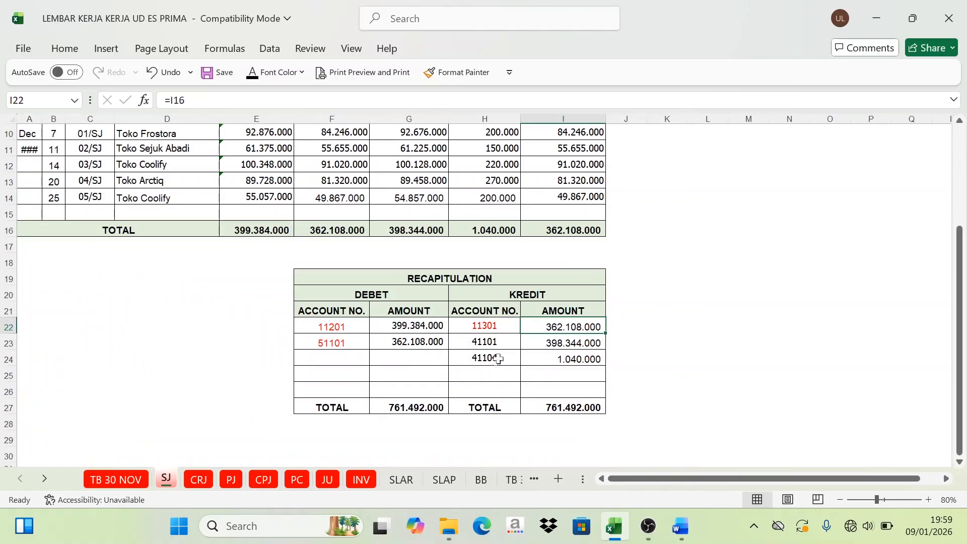
click(485, 341)
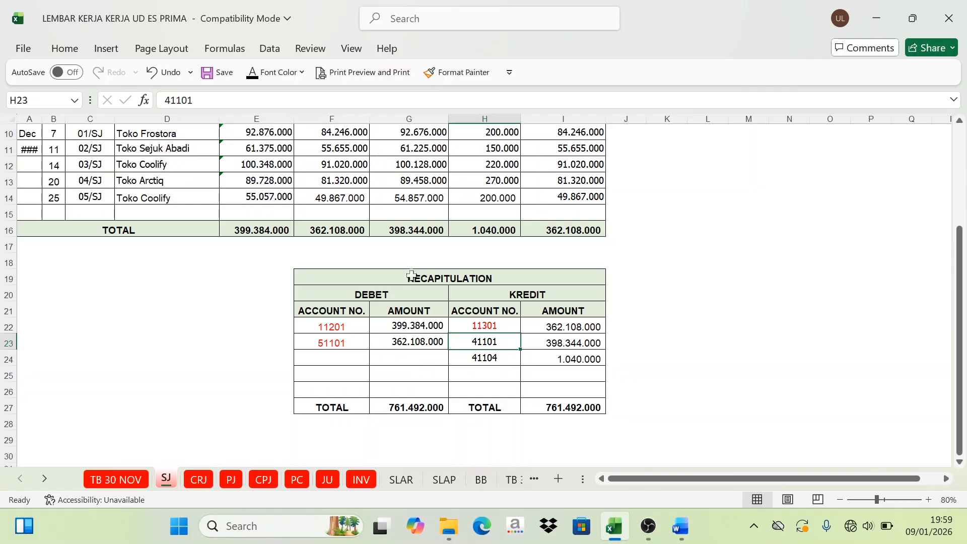
click(257, 72)
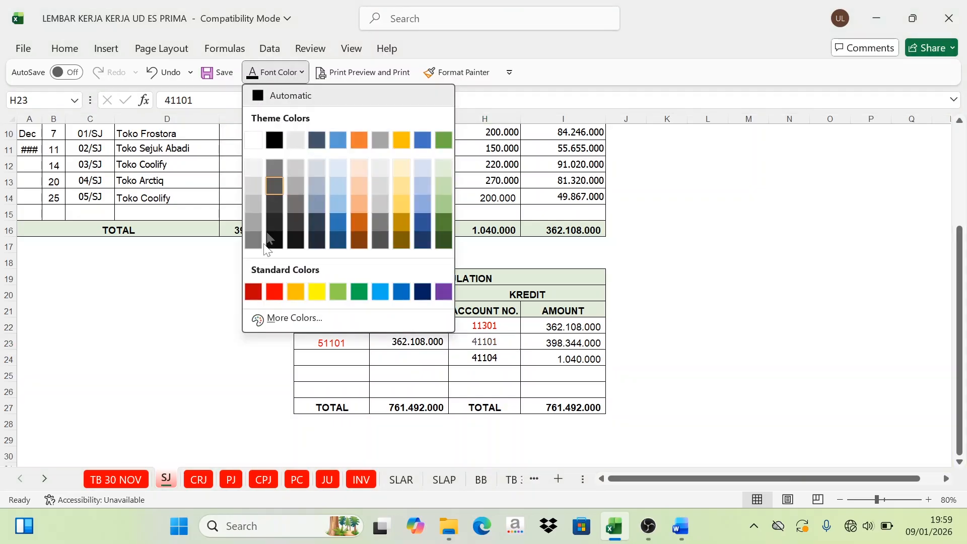
click(274, 291)
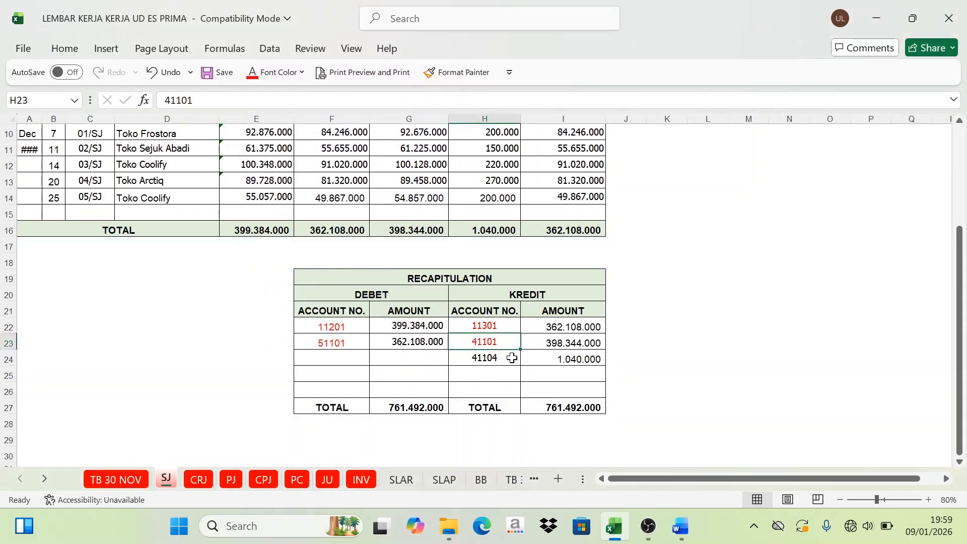
Step: Mark account number 41101 of Sales Of Merchandise in I186 of the BB ledger with a red font
click(482, 480)
scroll(688, 290, down, 20)
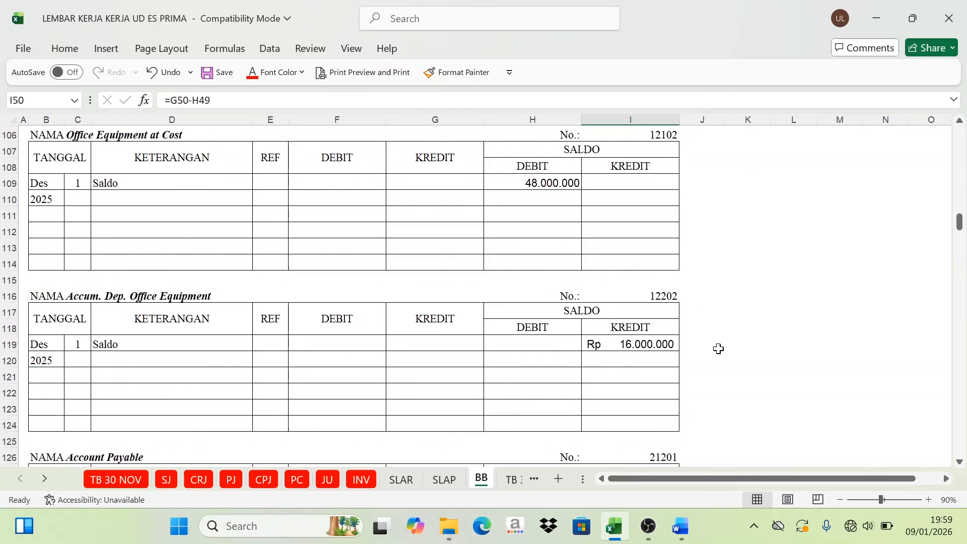
scroll(725, 369, down, 7)
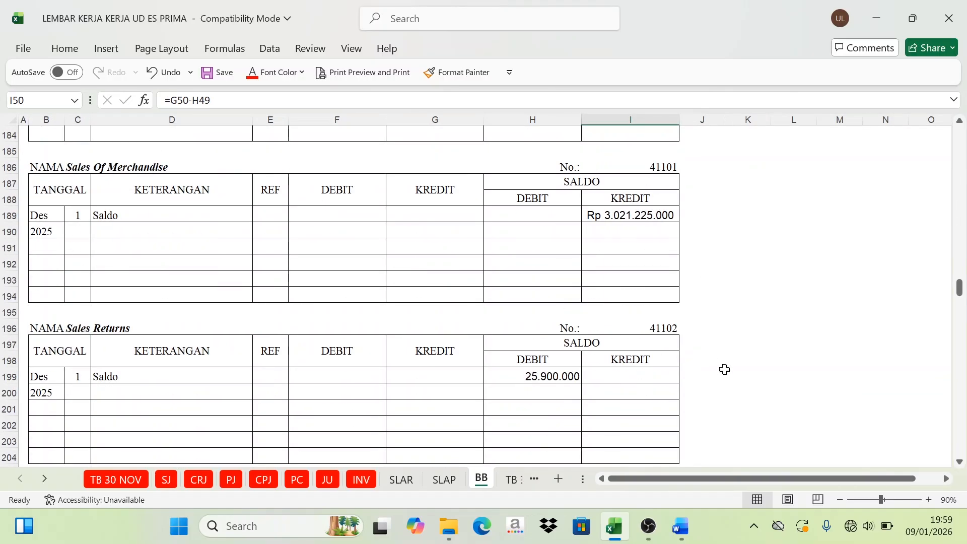
scroll(725, 370, up, 3)
click(660, 313)
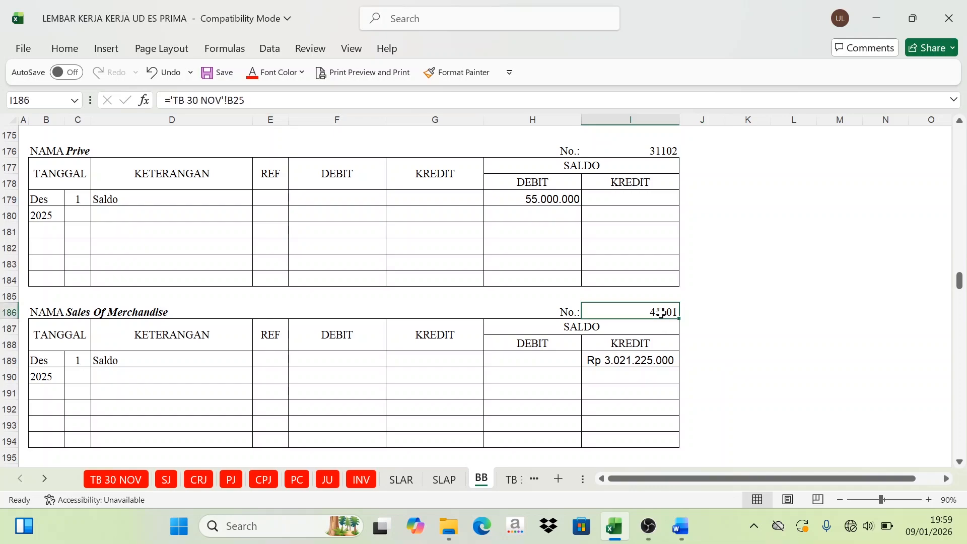
click(252, 72)
Step: Show day 31, the description Sales Journal and reference SJ in black in row 190 of the Sales Of Merchandise ledger
drag(79, 380, 117, 376)
click(275, 75)
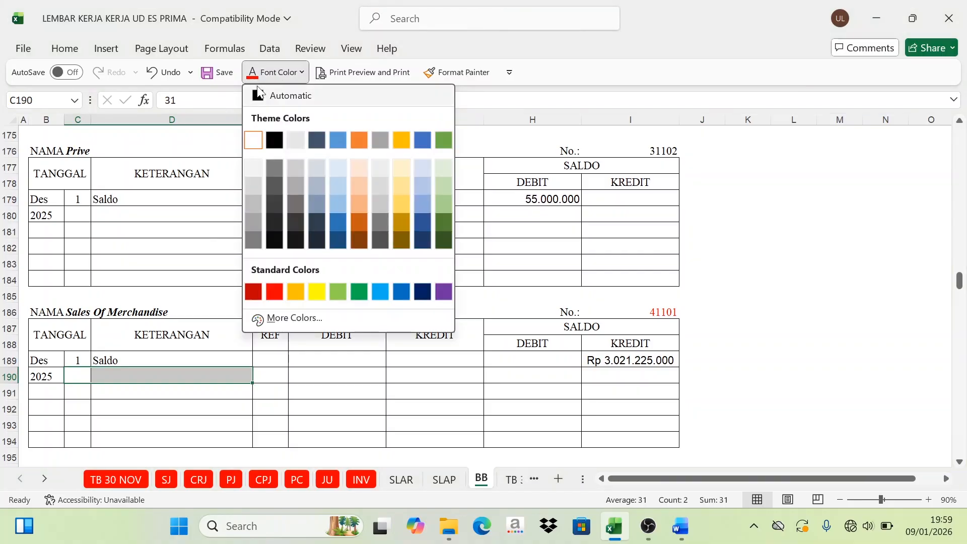
click(274, 136)
click(281, 374)
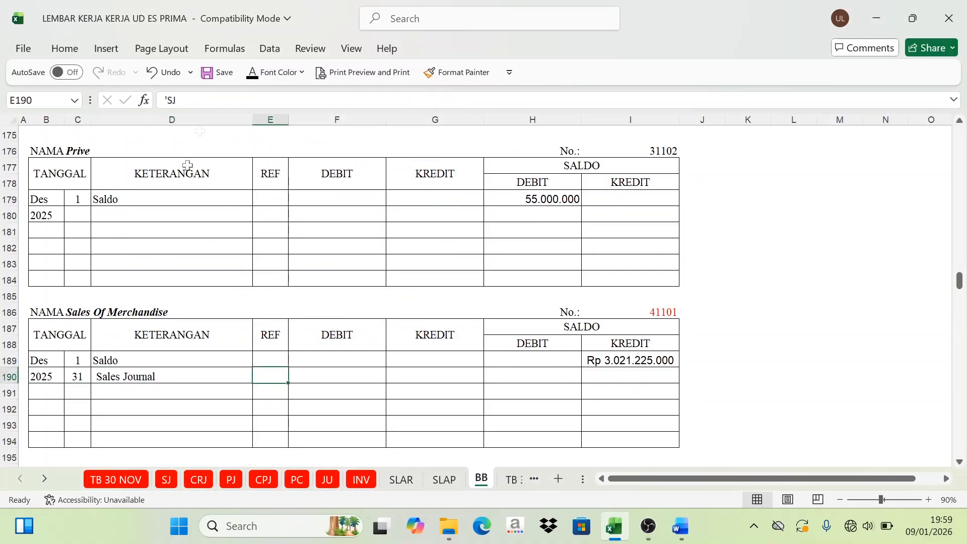
click(252, 74)
Step: Check the 41101 amount in the SJ recapitulation and show the Sales Of Merchandise credit in G190 (=SJ!I23) in black
click(166, 480)
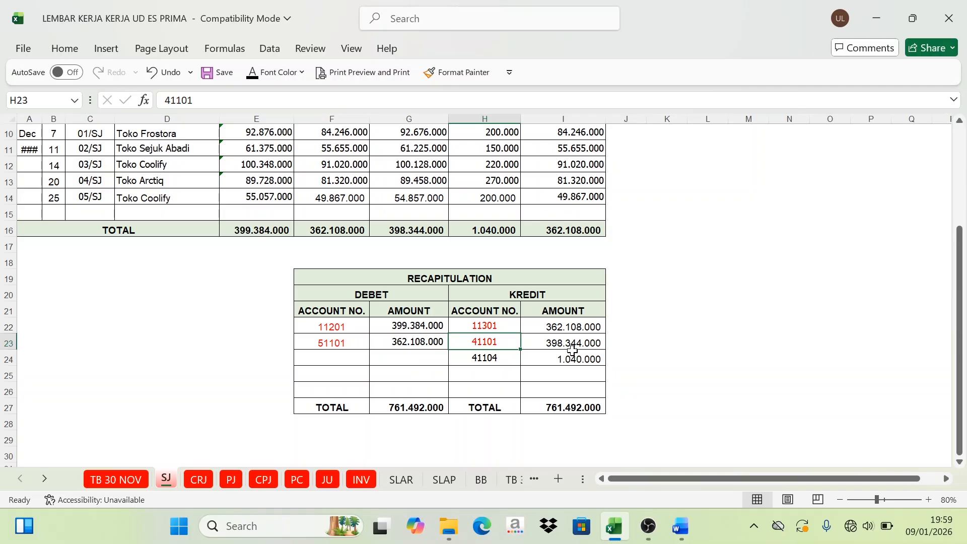
click(483, 481)
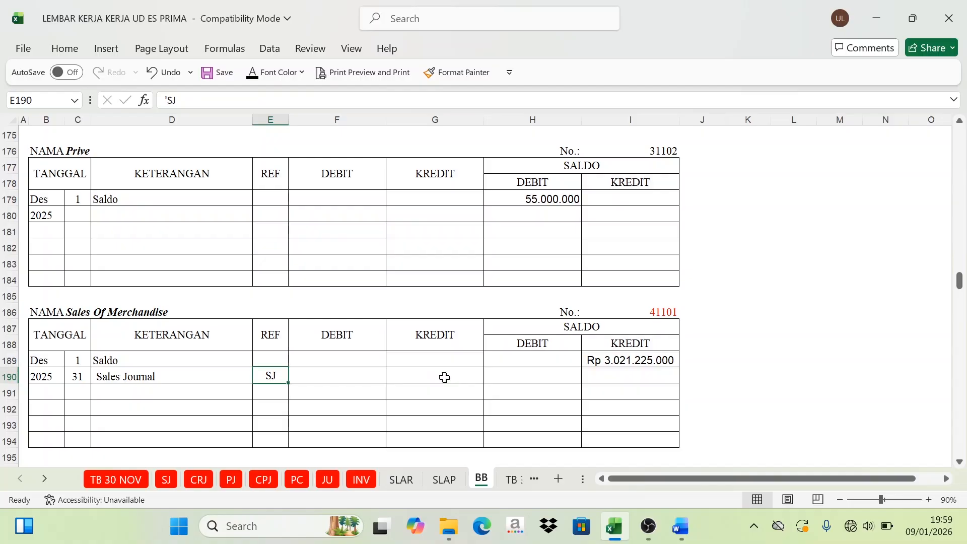
click(445, 378)
click(253, 77)
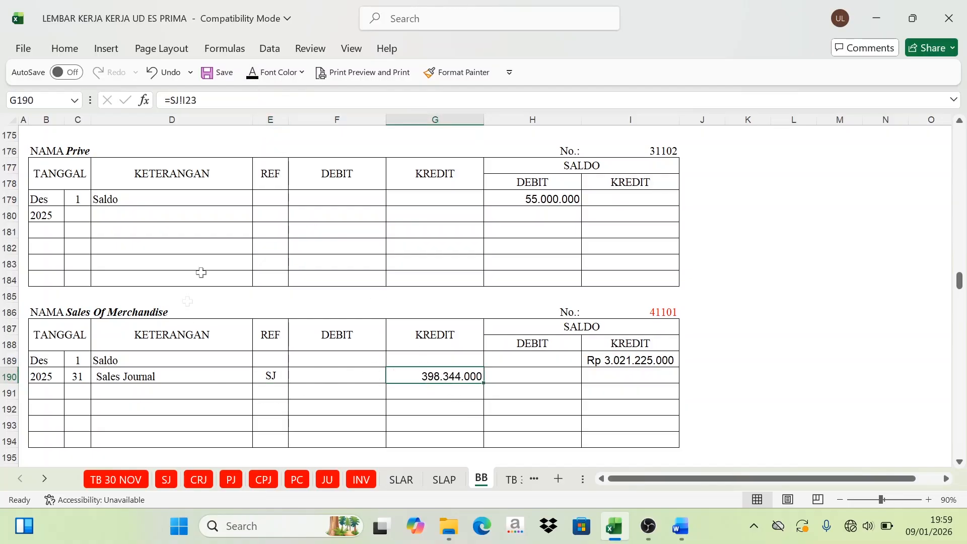
Step: Compare the Sales Of Merchandise opening balance with its Sales Journal credit and show the credit balance in I190 (=I189+G190) in black
click(595, 327)
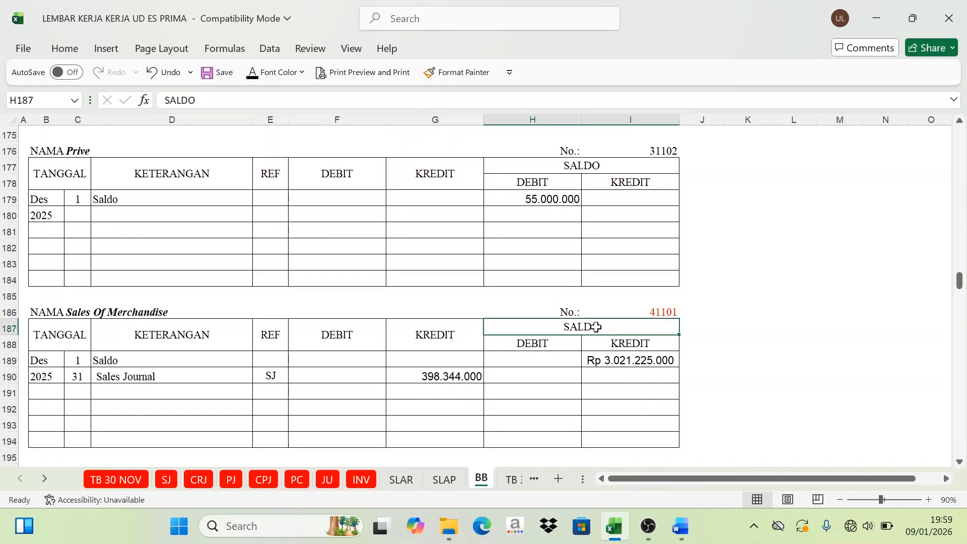
click(631, 363)
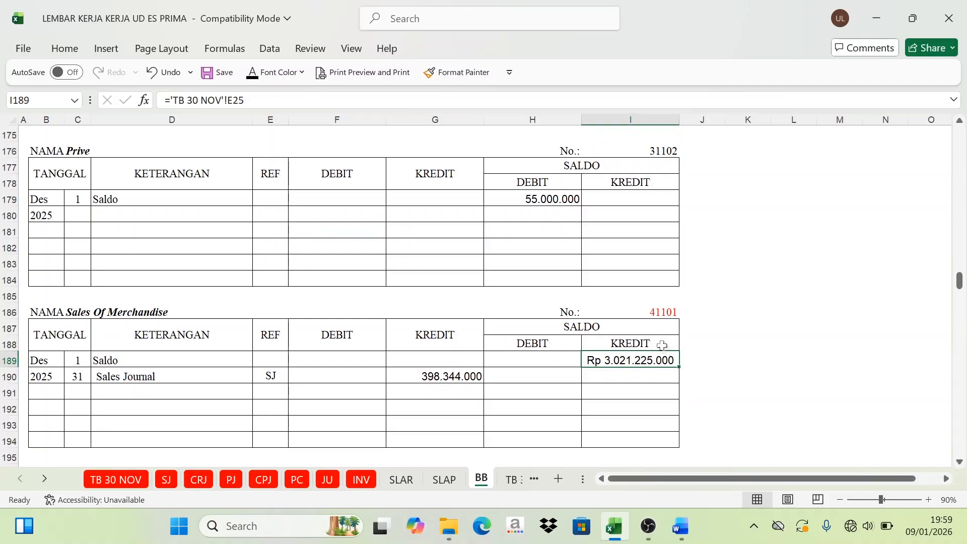
click(145, 379)
click(443, 378)
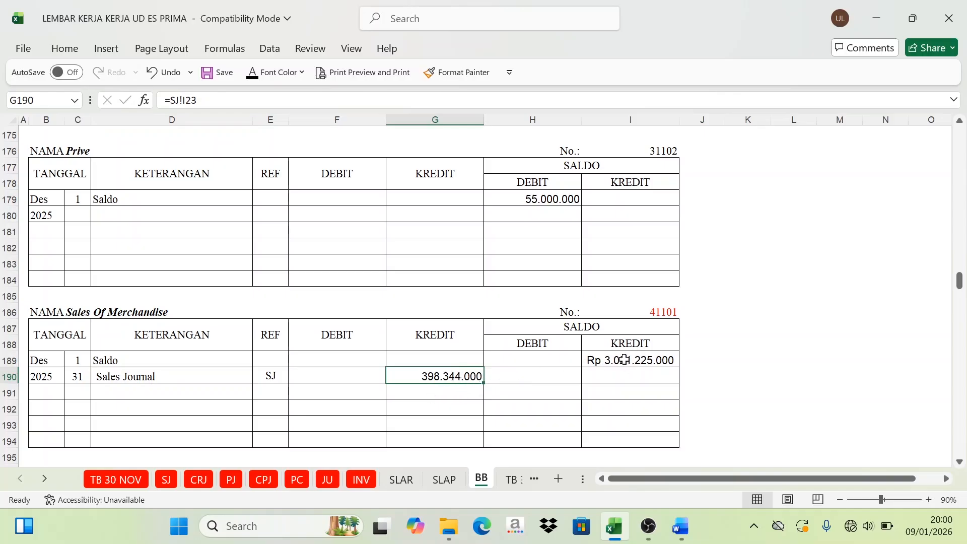
click(619, 347)
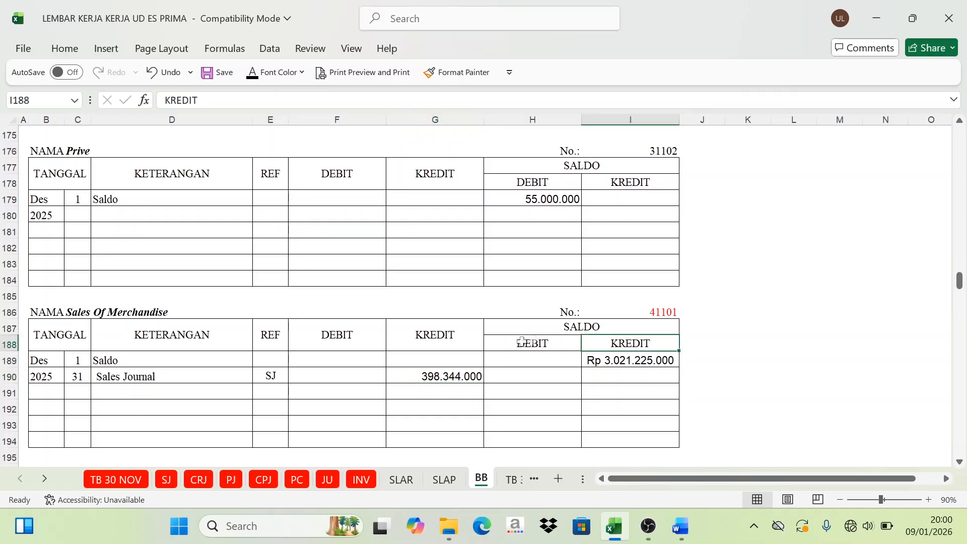
click(442, 344)
click(452, 373)
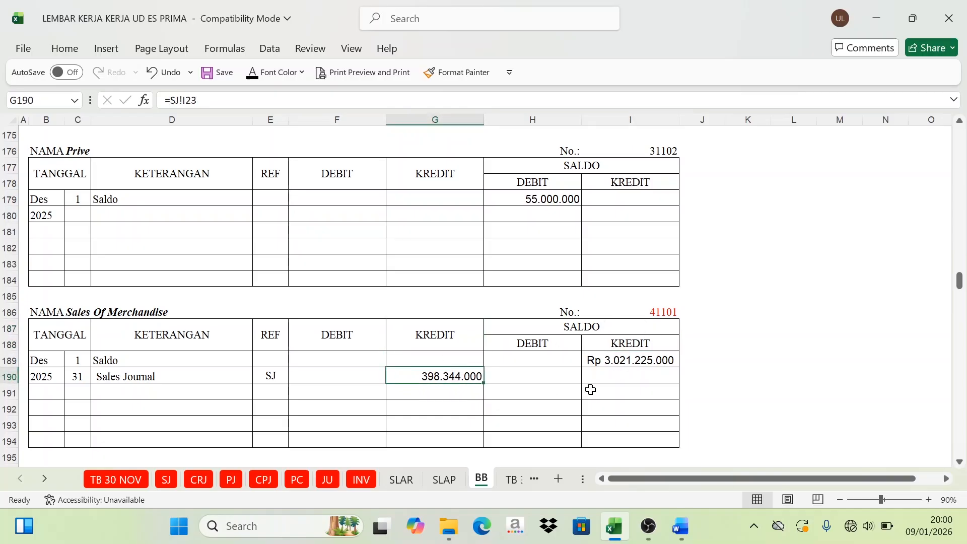
click(643, 373)
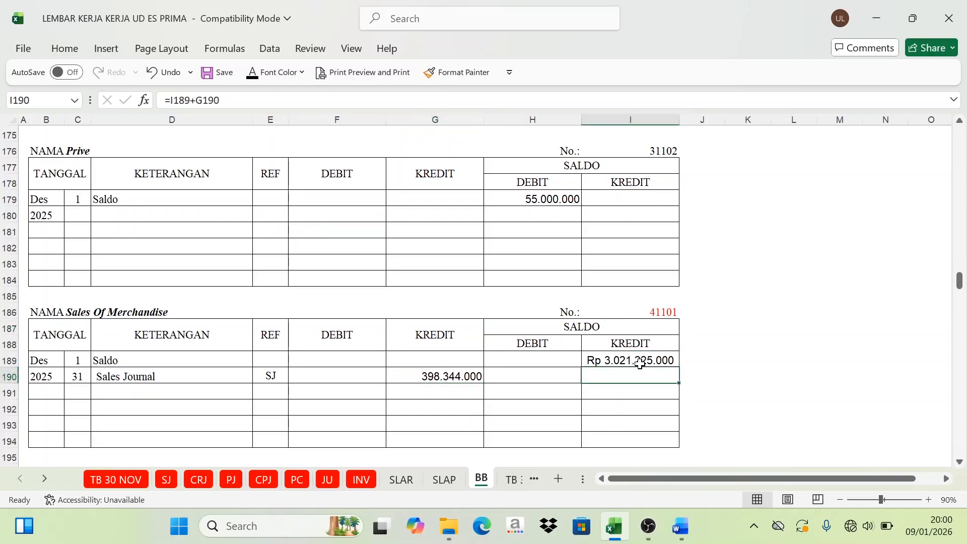
click(251, 74)
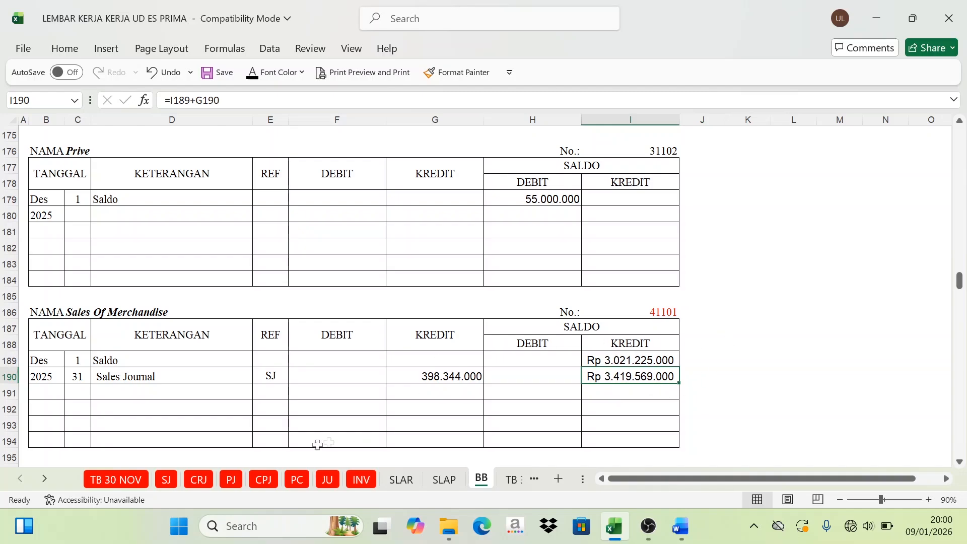
Step: Mark credit account code 41104 in H24 of the SJ recapitulation as posted with a red font
click(166, 479)
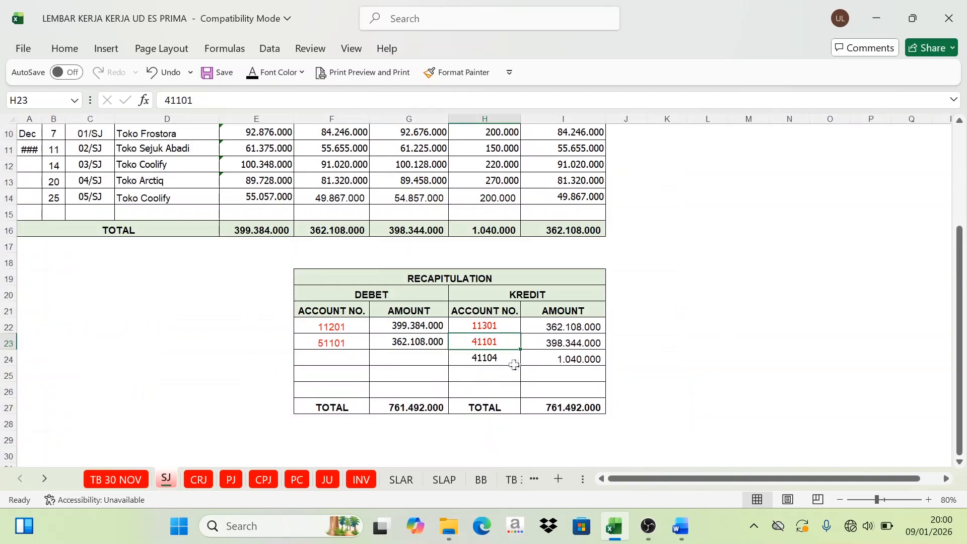
click(494, 360)
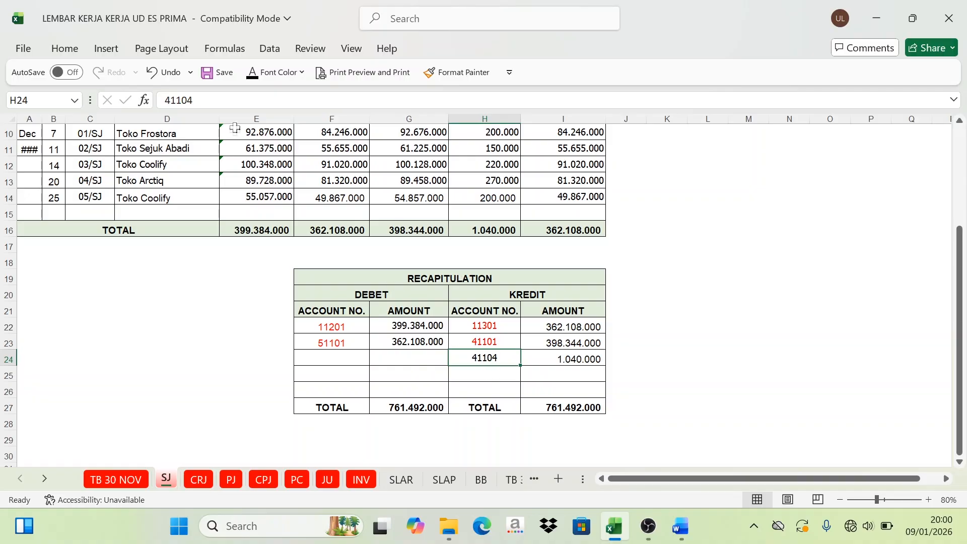
click(302, 72)
click(270, 287)
Step: Mark account number 41104 of Freight Collected in I216 of the BB ledger with a red font
click(482, 479)
scroll(613, 332, down, 7)
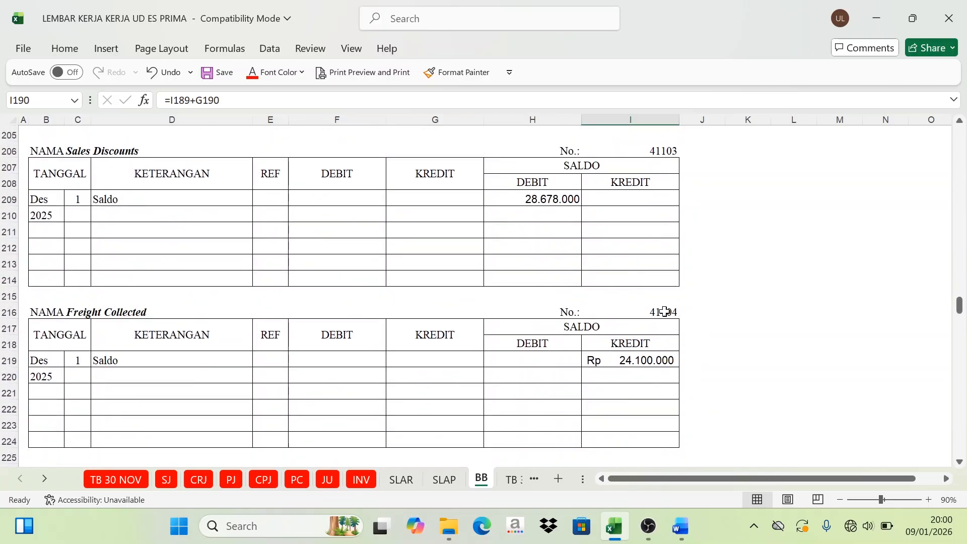
click(665, 312)
click(260, 76)
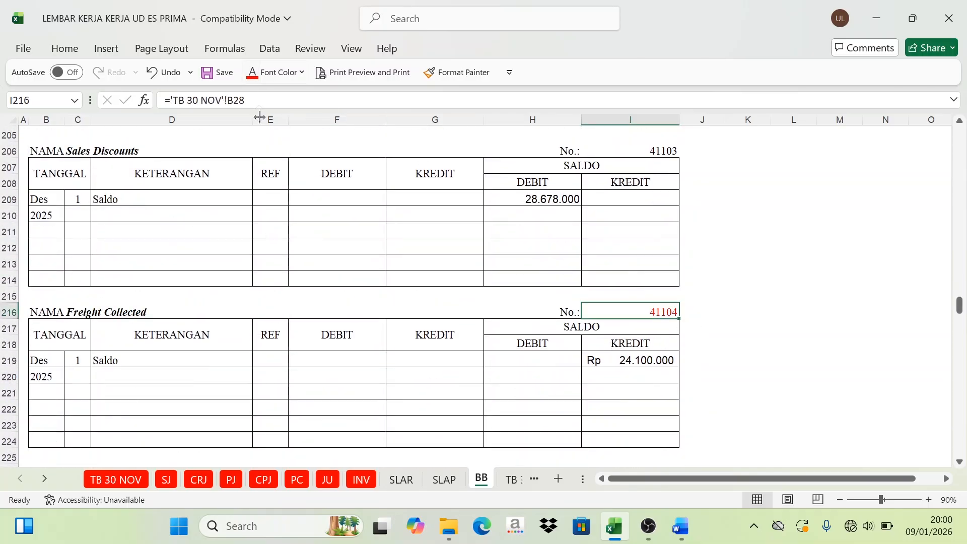
Step: Show day 31, the description Sales Journal and reference SJ in black in row 220 of the Freight Collected ledger
click(74, 378)
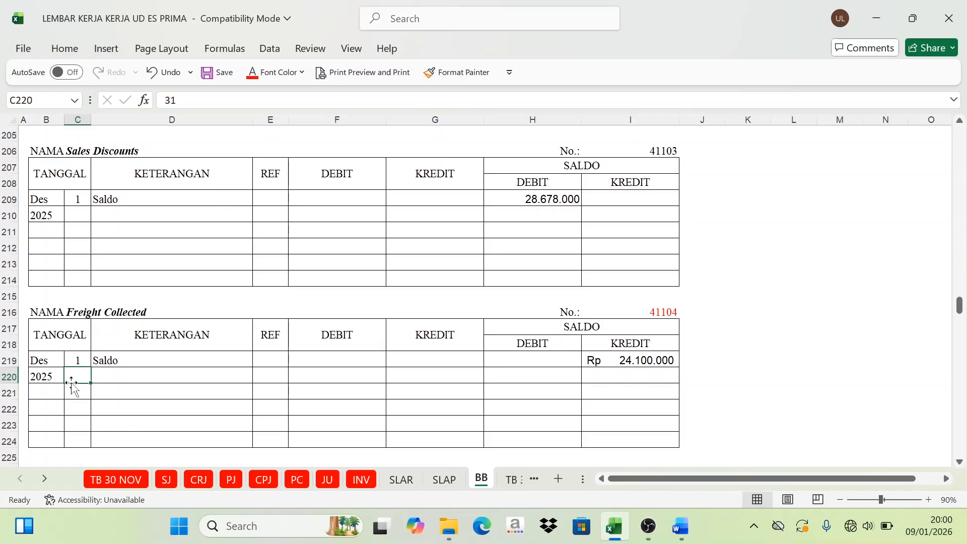
drag(69, 382, 129, 375)
click(276, 74)
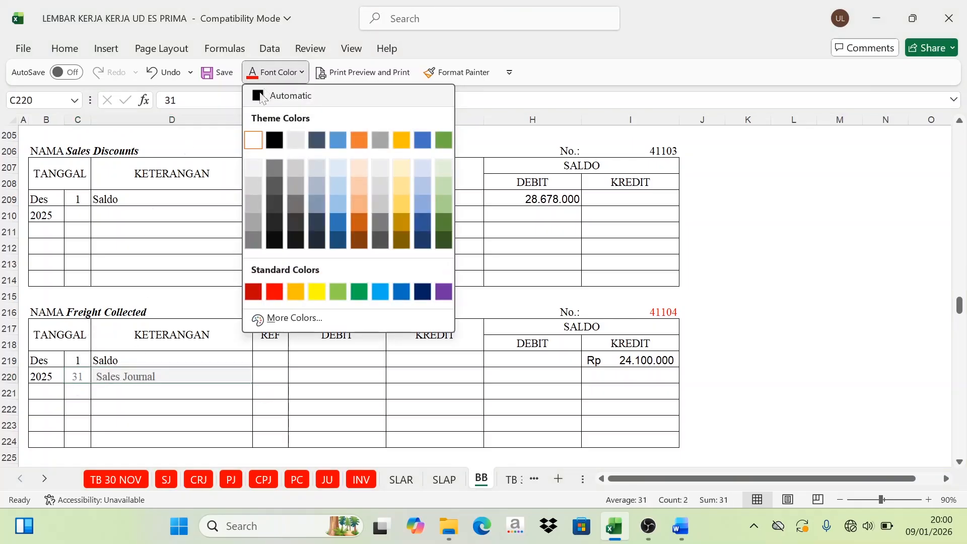
click(277, 136)
click(262, 378)
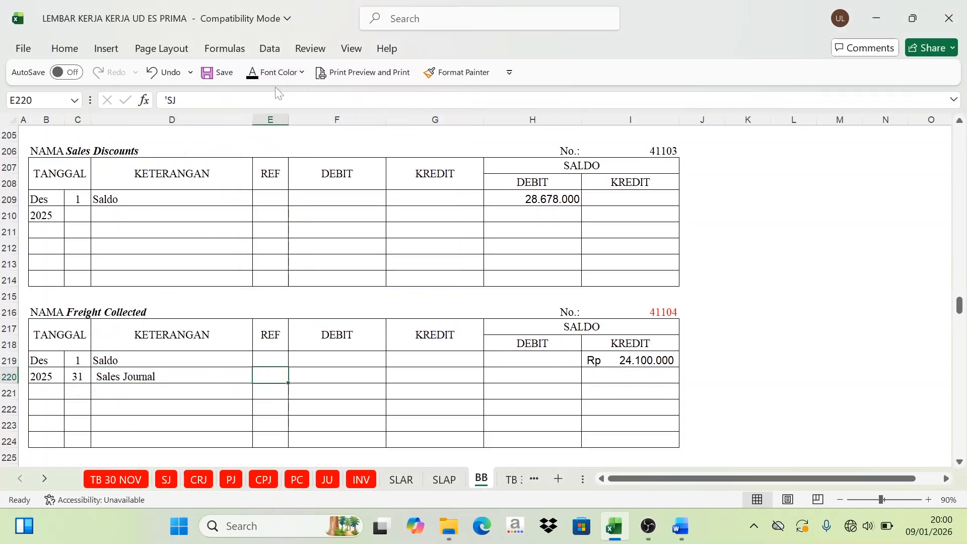
click(254, 74)
Step: Check the 41104 credit in the SJ recapitulation and show the Freight Collected credit in G220 (=SJ!I24) in black
click(167, 481)
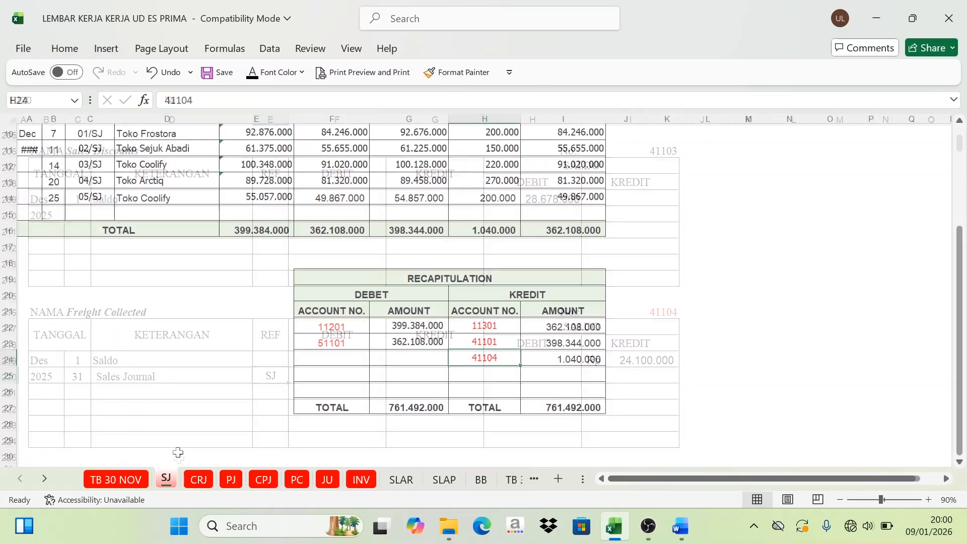
click(509, 297)
click(486, 357)
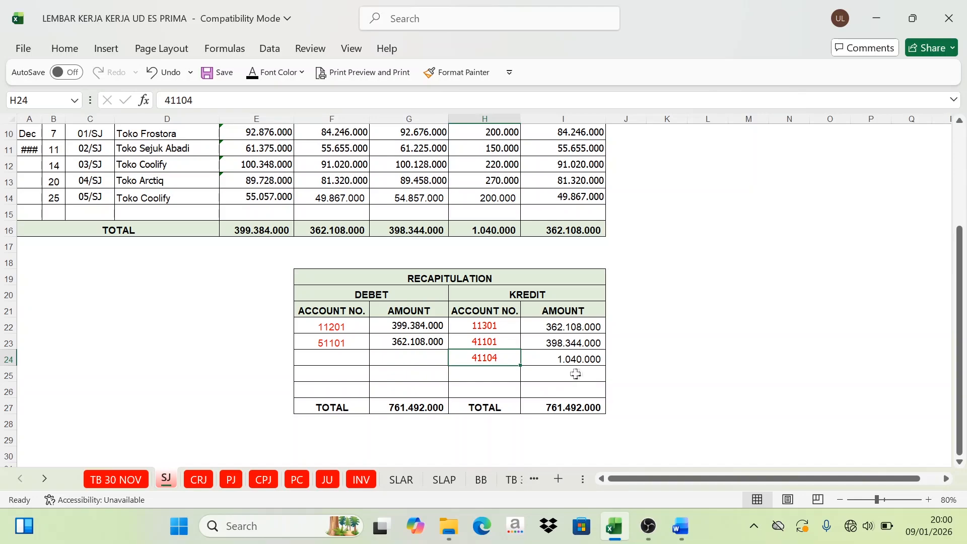
click(480, 484)
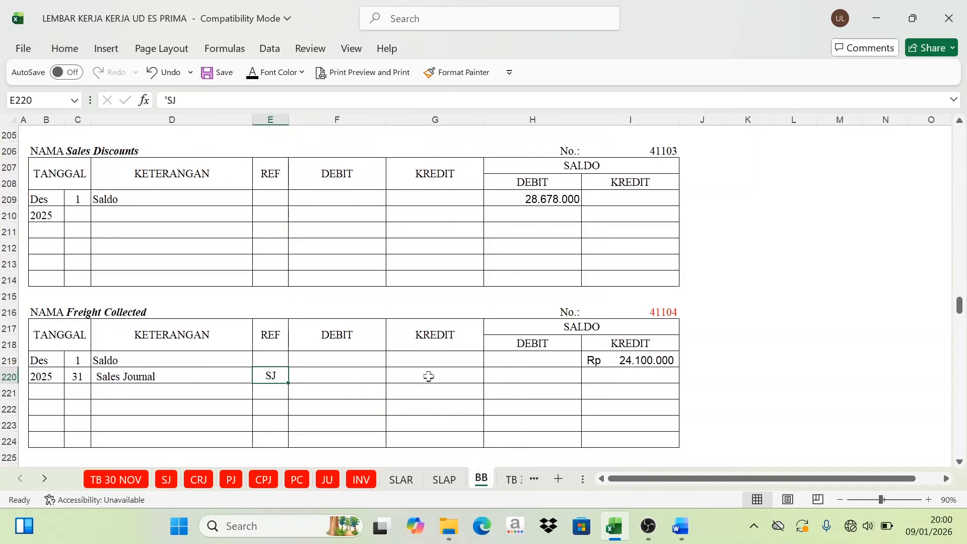
click(437, 380)
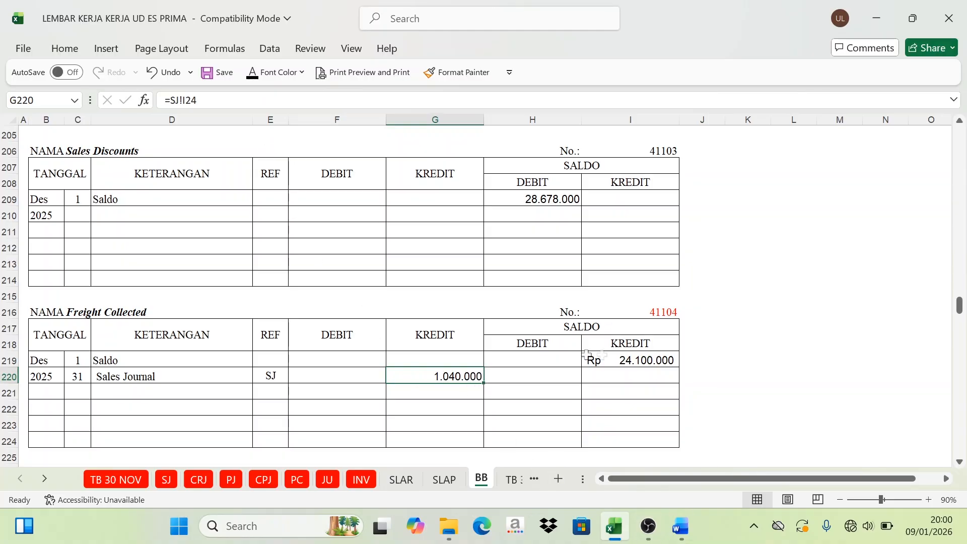
Step: Compare the Freight Collected opening balance with its Sales Journal credit and show the credit balance in I220 (=I219+G220) in black
click(610, 327)
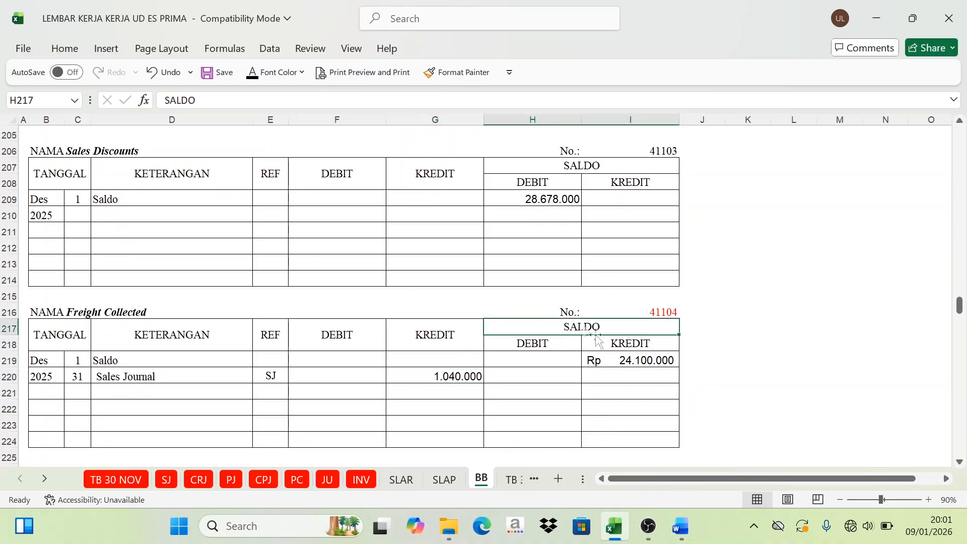
click(637, 345)
click(640, 361)
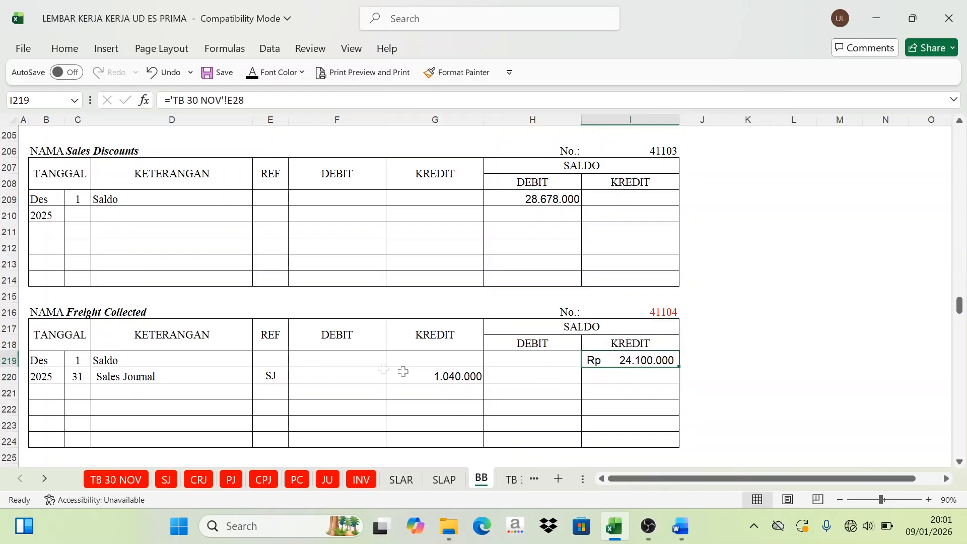
click(168, 378)
click(459, 381)
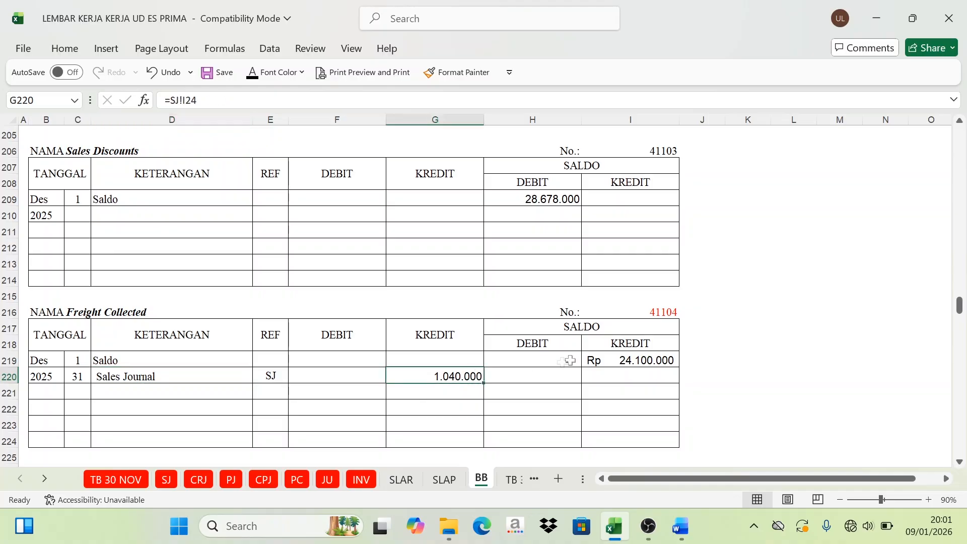
click(618, 346)
click(440, 328)
click(612, 343)
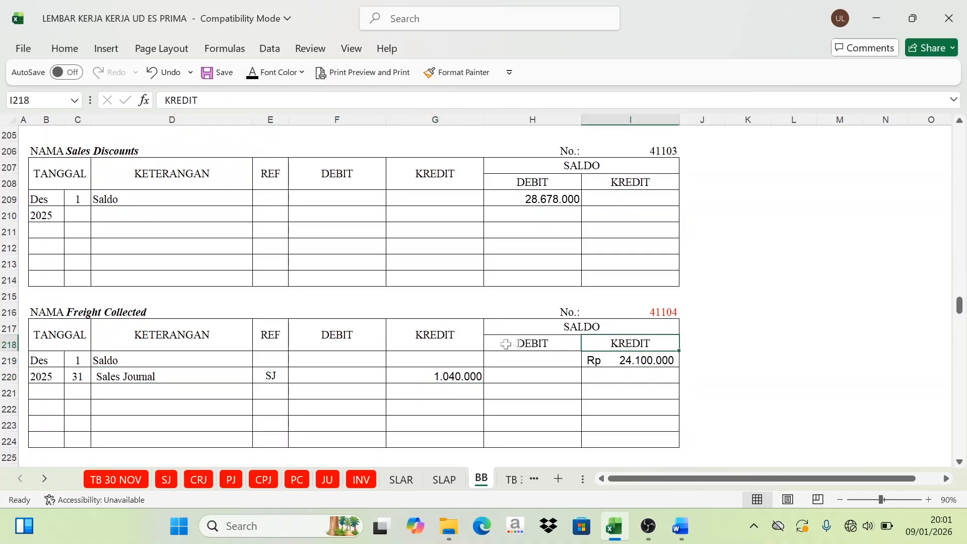
click(476, 346)
click(455, 375)
click(624, 373)
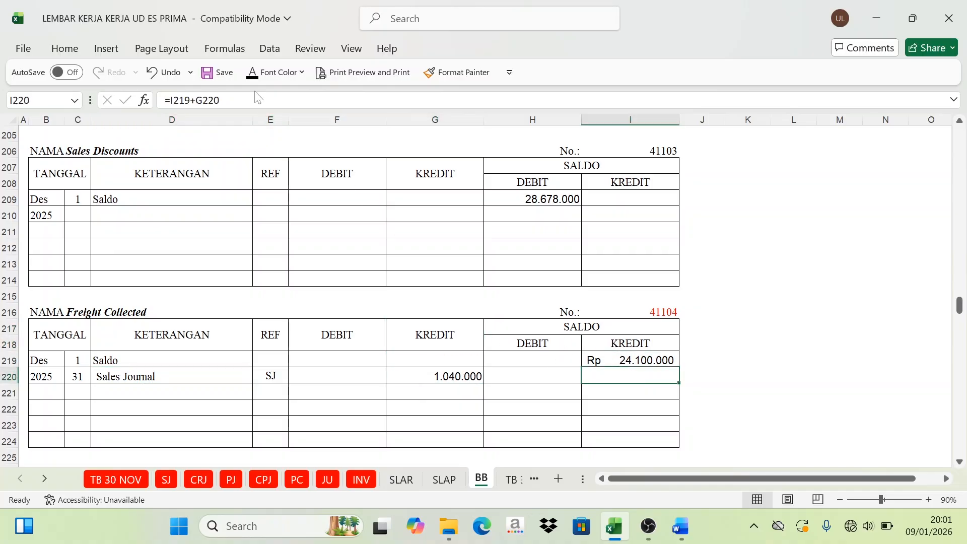
click(252, 72)
Step: Review the Sales Journal recapitulation for unposted account codes and look back over the BB ledger accounts
click(167, 479)
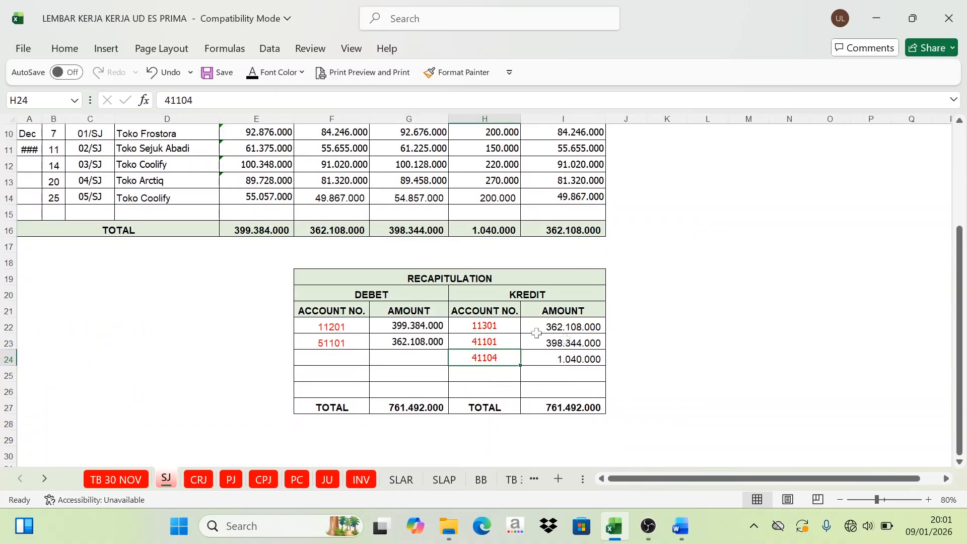
scroll(361, 302, down, 3)
scroll(361, 301, up, 3)
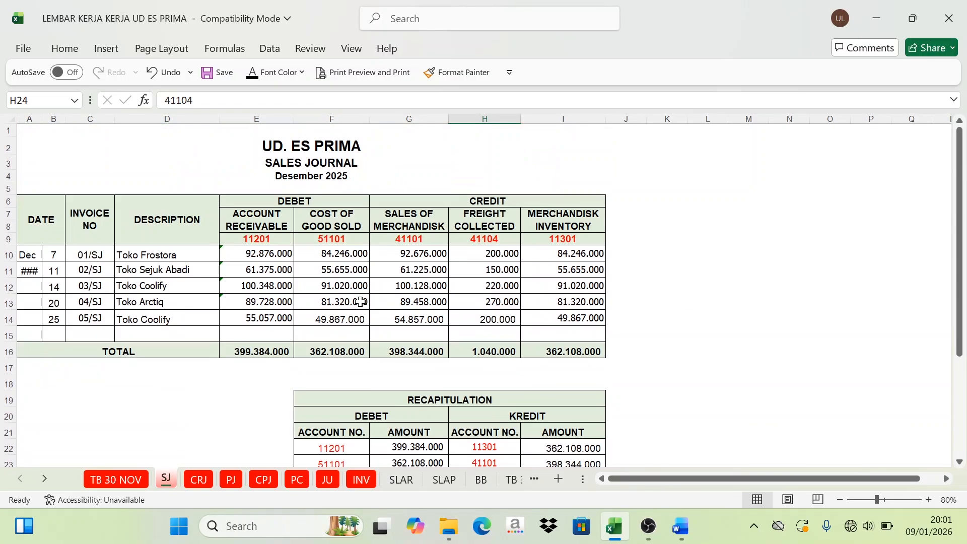
click(481, 480)
scroll(529, 268, up, 19)
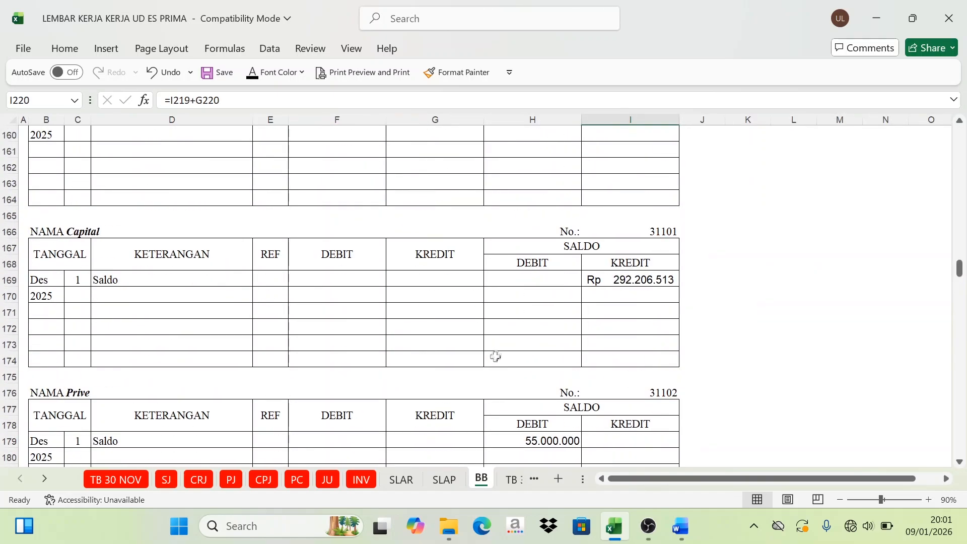
click(166, 480)
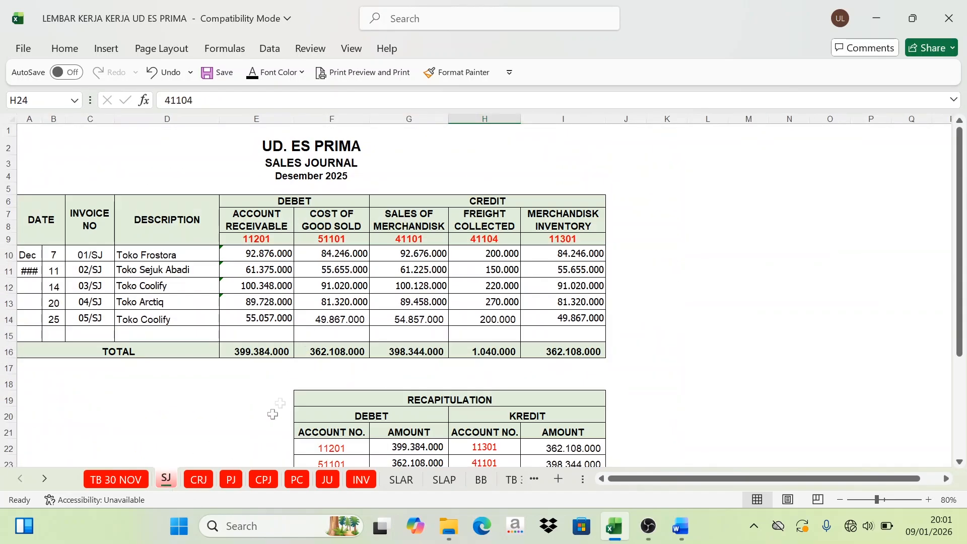
Step: Review the debit and credit account codes in the Cash Receipt Journal recapitulation on the CRJ sheet
click(199, 480)
scroll(276, 377, up, 5)
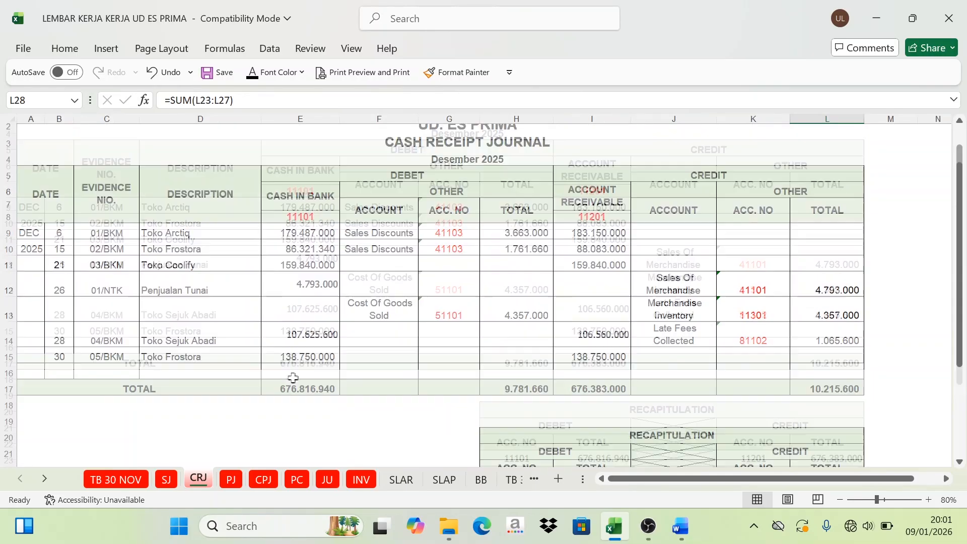
scroll(594, 315, down, 4)
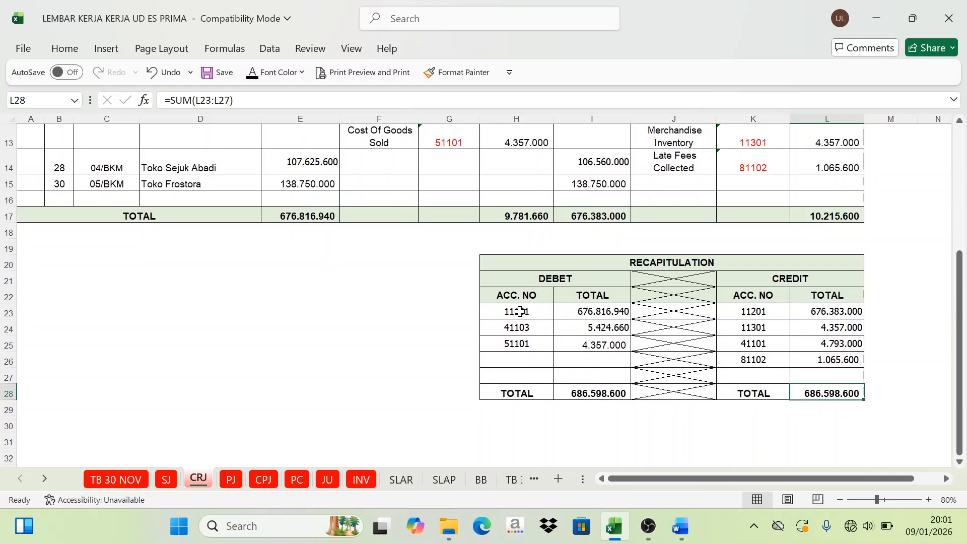
drag(520, 312, 521, 342)
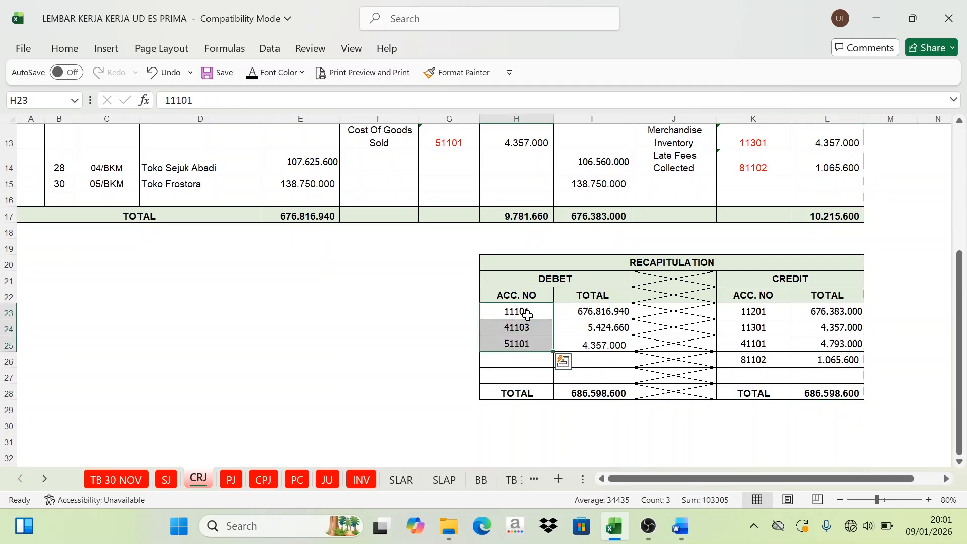
click(786, 278)
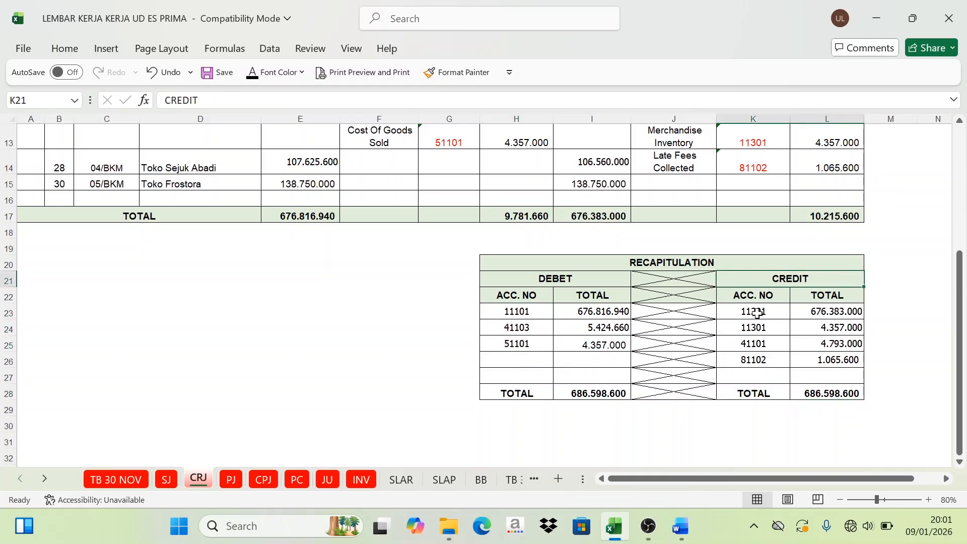
drag(758, 314, 750, 371)
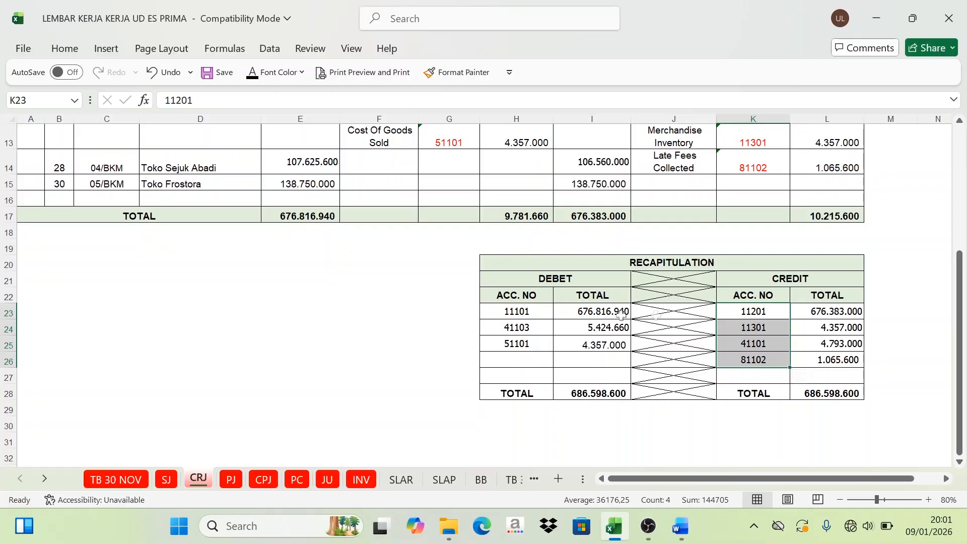
click(523, 328)
click(543, 313)
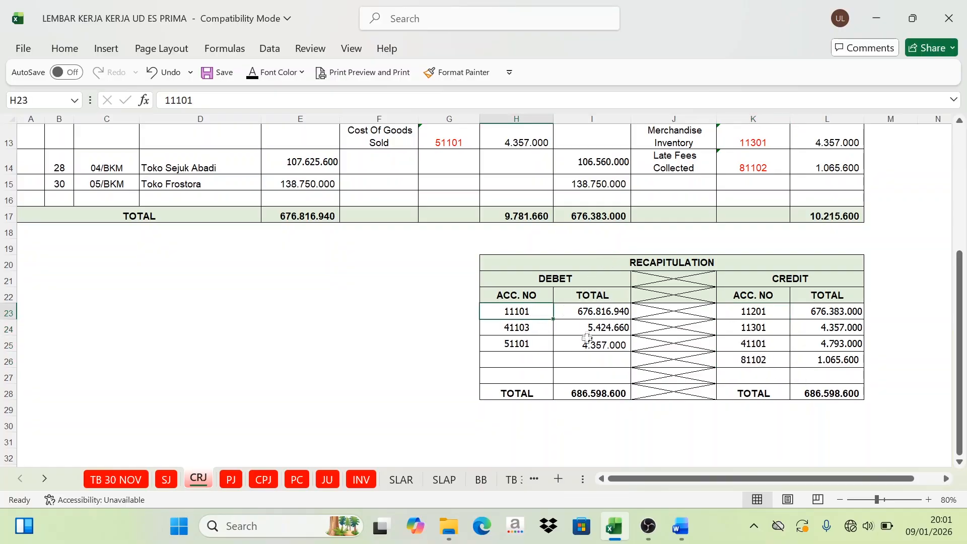
scroll(587, 338, up, 3)
scroll(575, 337, down, 3)
Step: Mark account code 11101 red on the debit side of the CRJ recapitulation
click(554, 283)
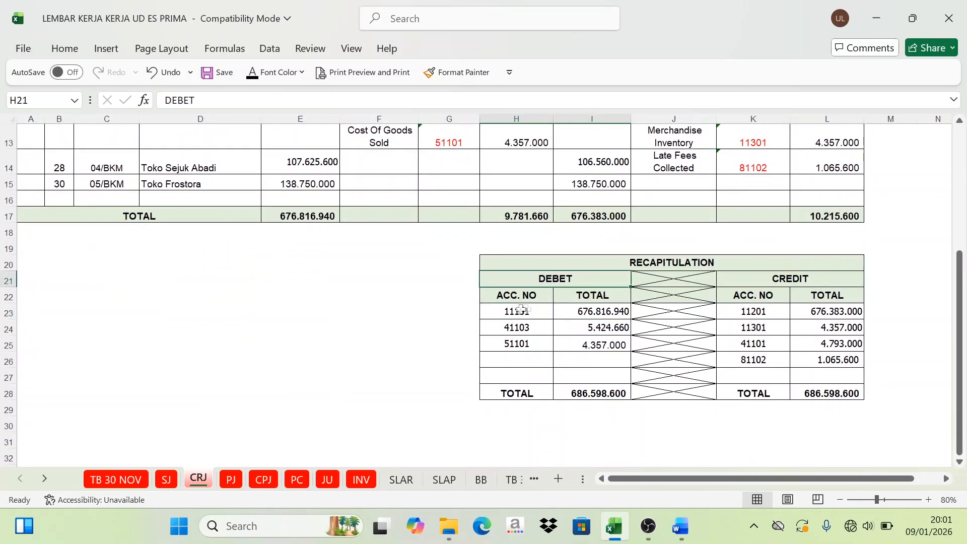
click(516, 313)
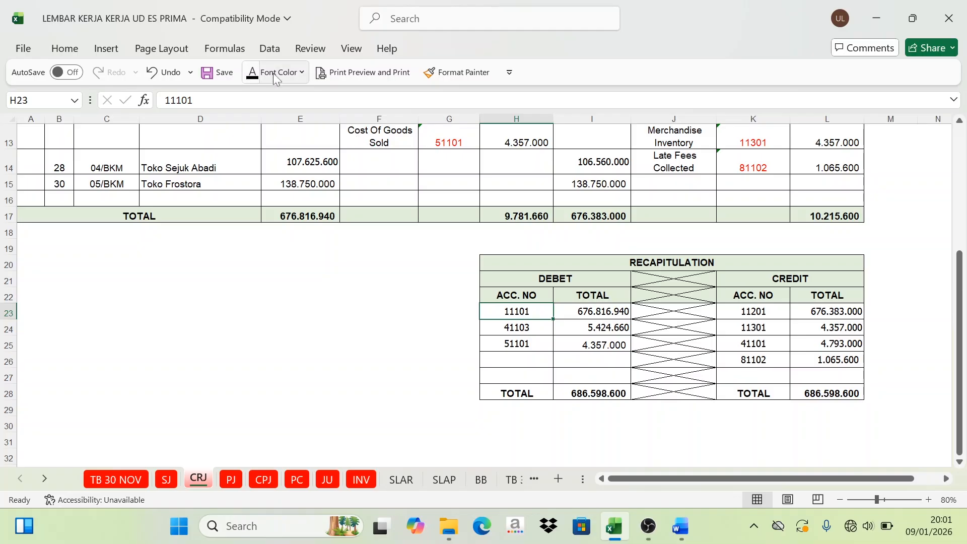
click(301, 72)
click(275, 291)
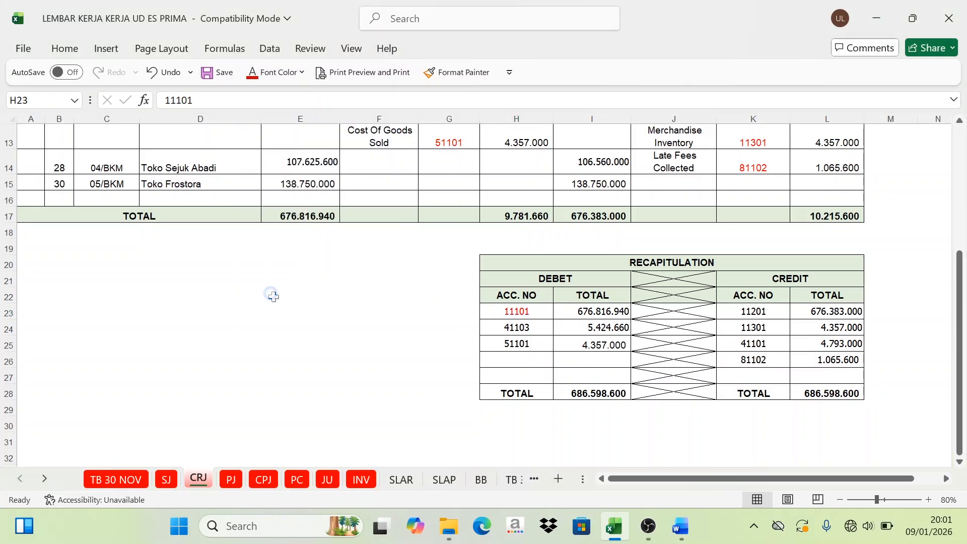
Step: Color the account code 11101 of the Cash In Bank ledger on the BB sheet red
click(481, 479)
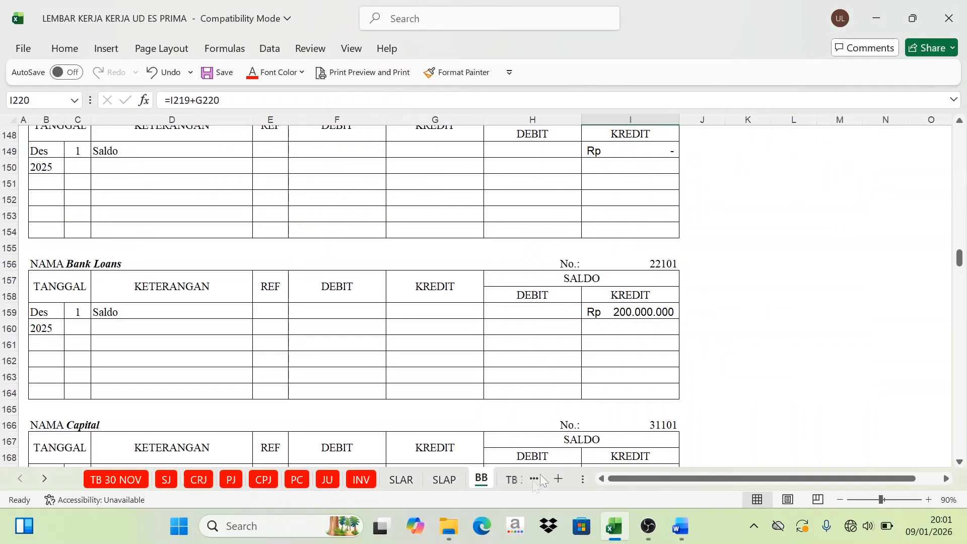
scroll(804, 367, up, 15)
drag(960, 220, 959, 138)
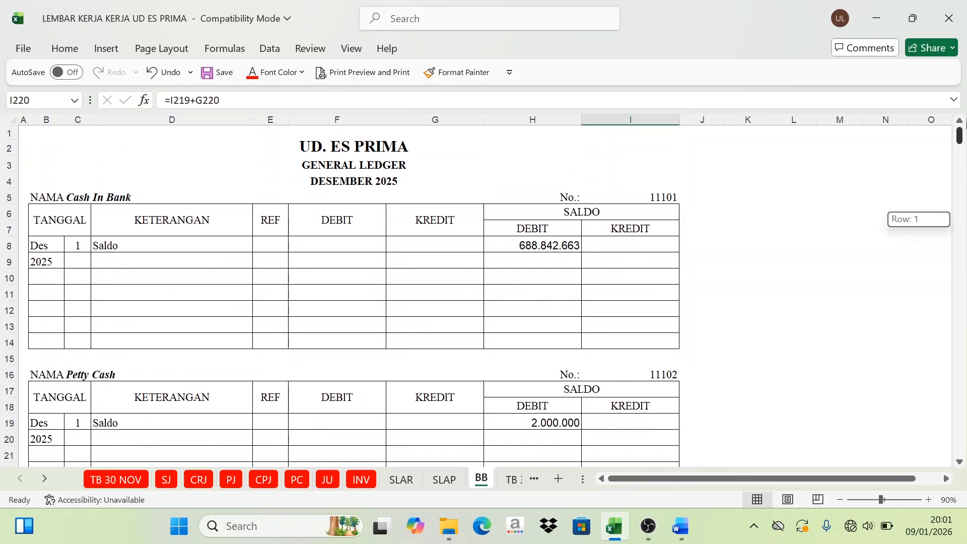
click(678, 196)
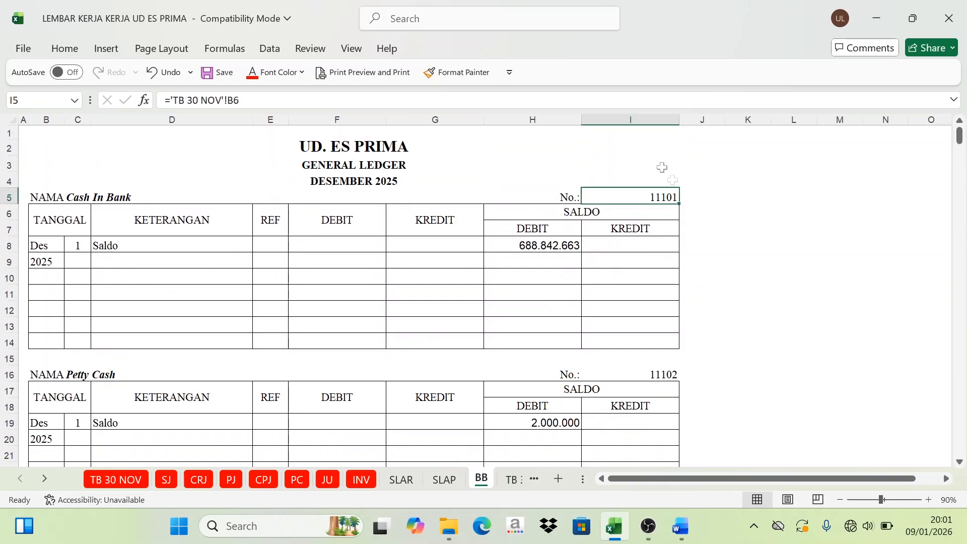
click(253, 74)
Step: Show day 31 and the description Cash Receipt Journal in black in row 9 of the Cash In Bank ledger
click(88, 195)
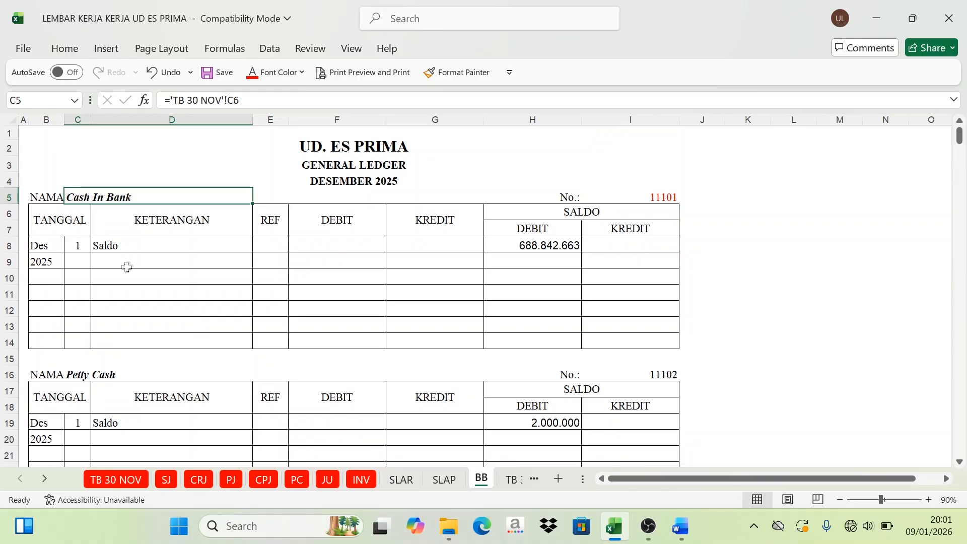
click(77, 262)
click(301, 72)
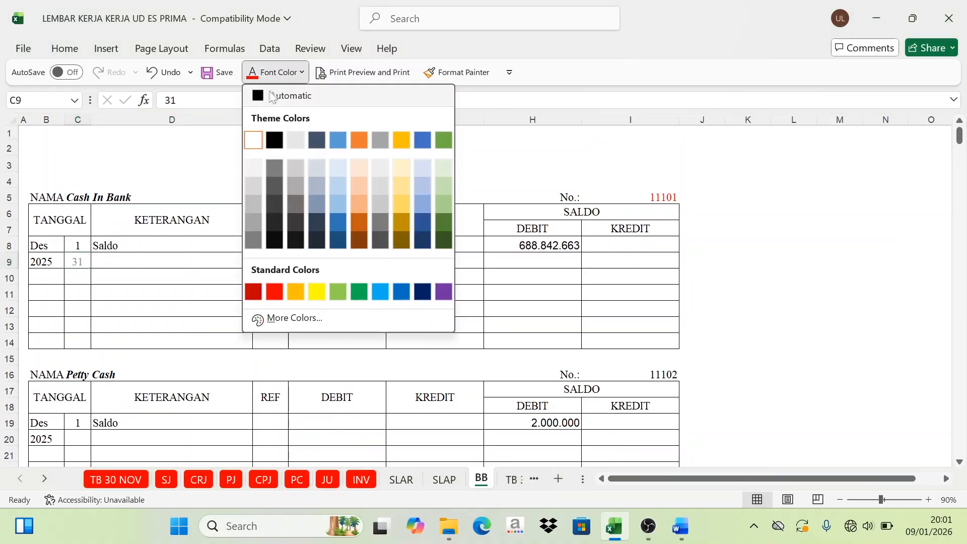
click(281, 95)
click(132, 259)
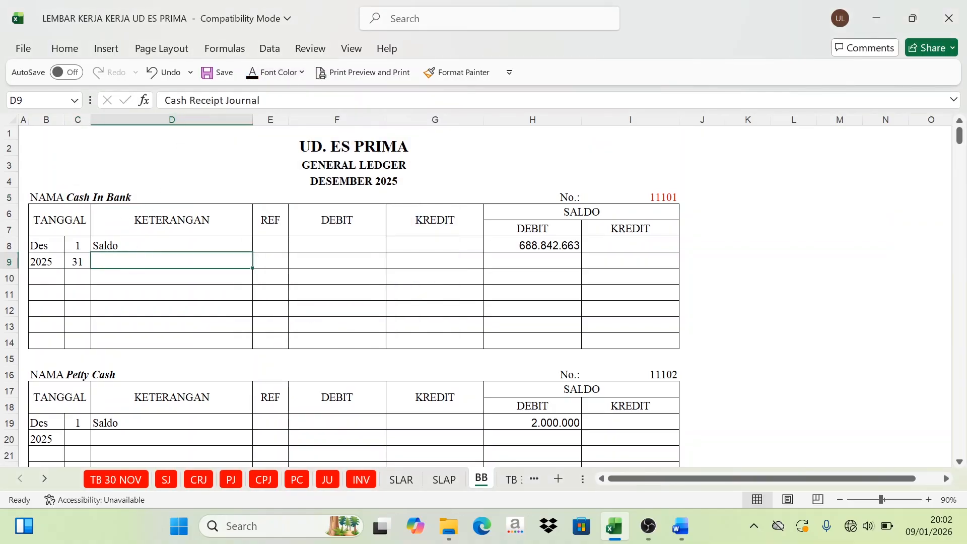
click(253, 72)
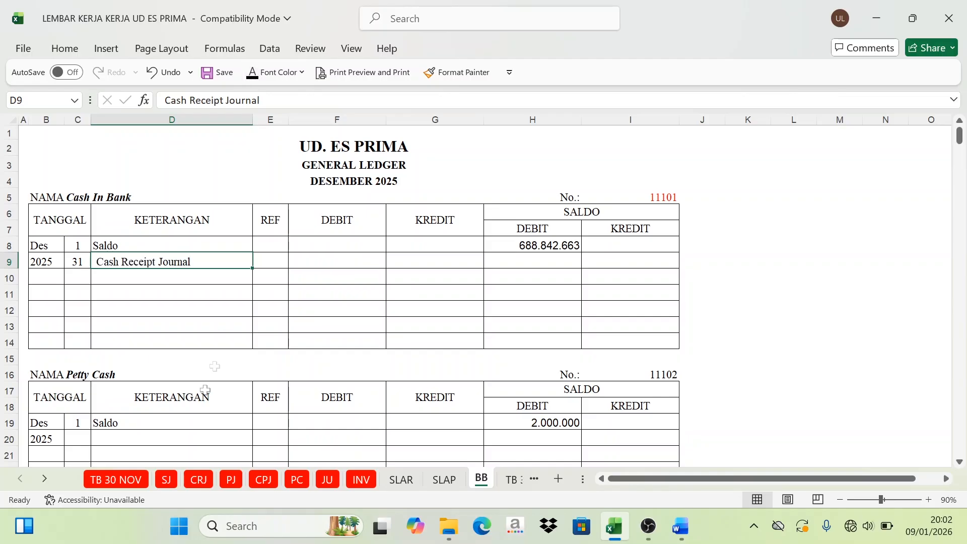
Step: Check the Cash Receipt Journal and show the reference CRJ in E9 of the Cash In Bank ledger in black
click(198, 479)
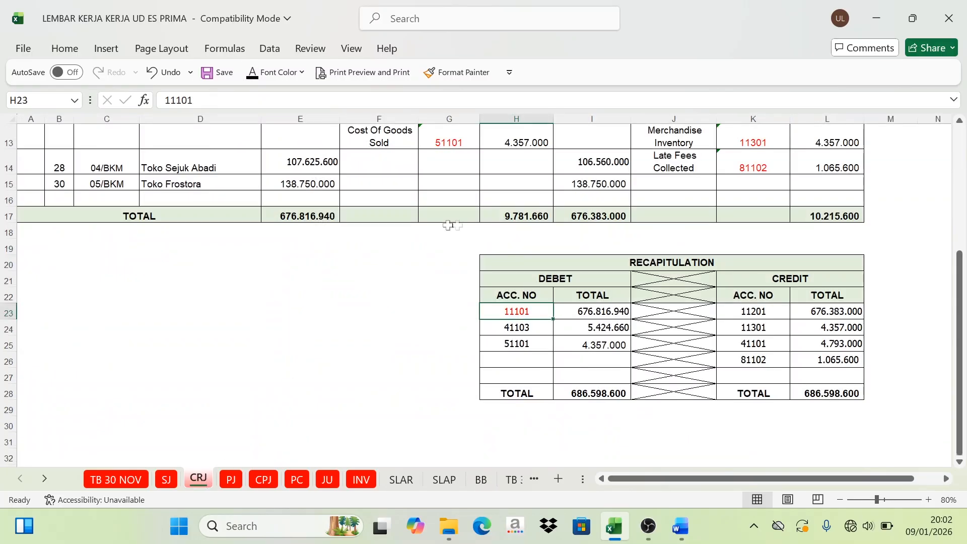
scroll(438, 182, up, 4)
scroll(425, 317, down, 2)
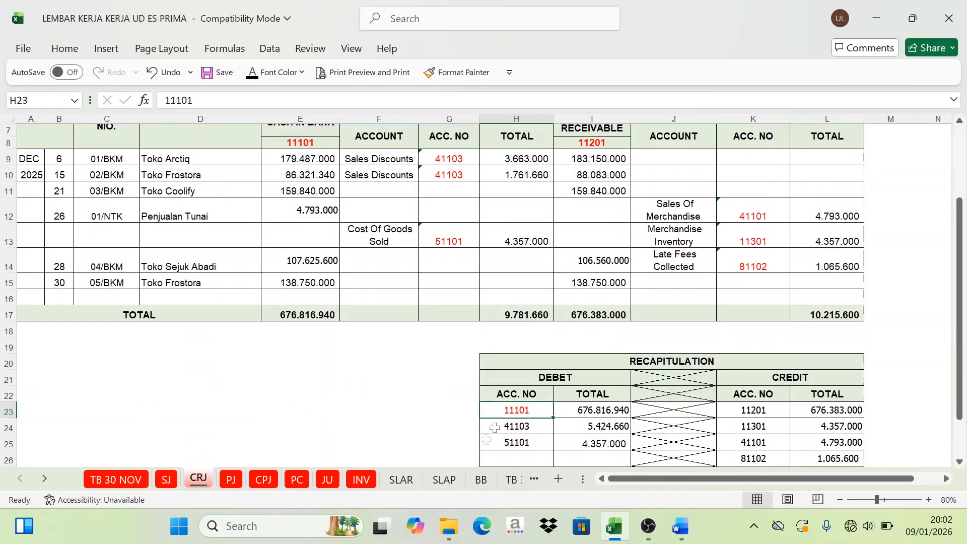
click(481, 479)
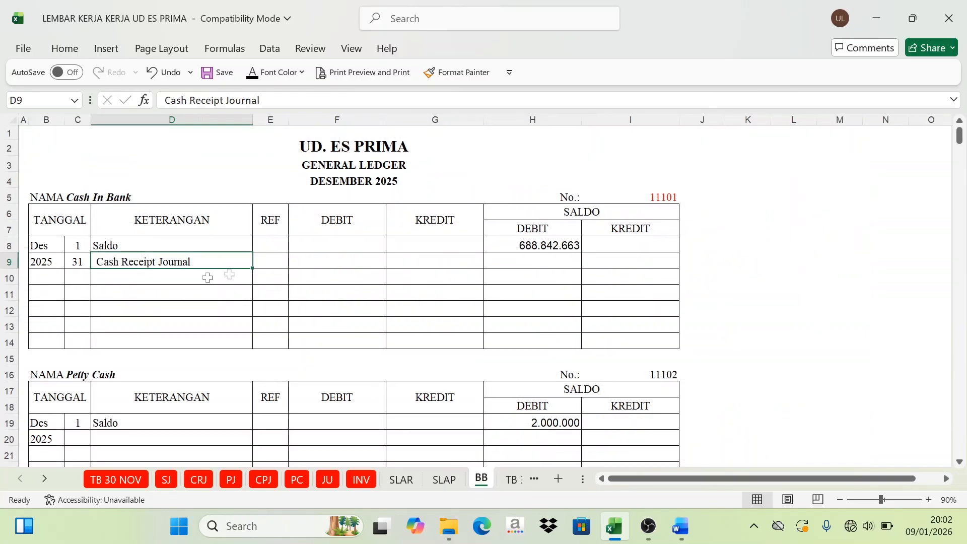
click(274, 259)
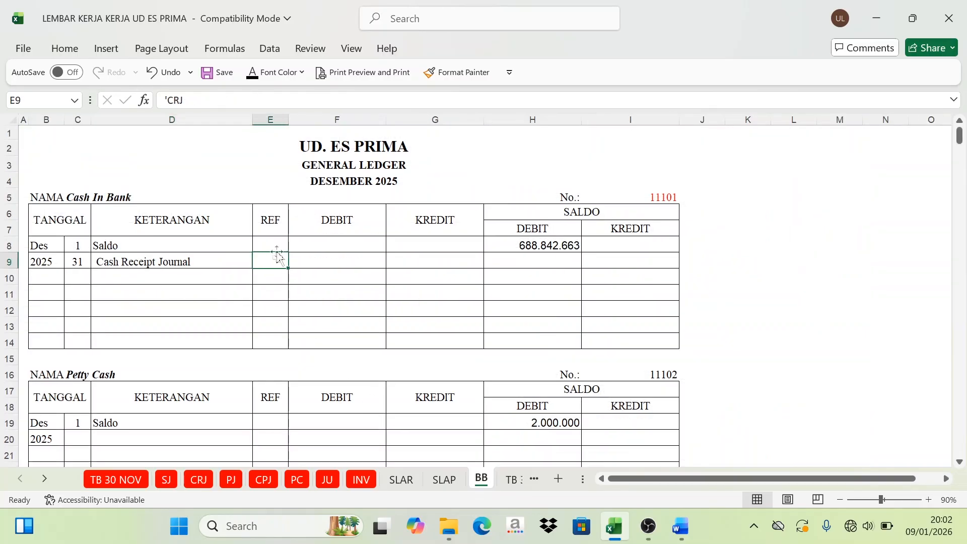
click(252, 72)
Step: Check the 11101 debit in the CRJ recapitulation and show the Cash In Bank debit in F9 (=CRJ!I23) in black
click(70, 202)
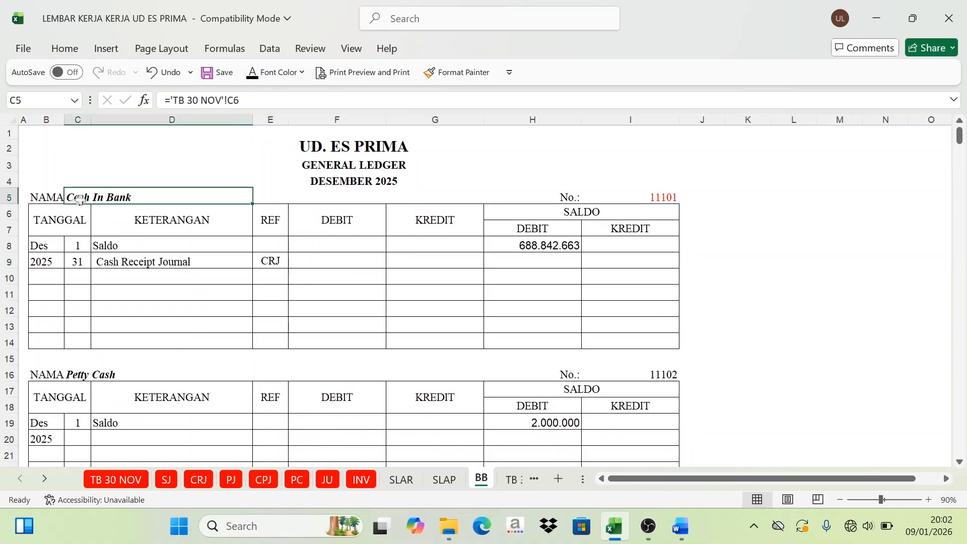
click(108, 269)
click(198, 481)
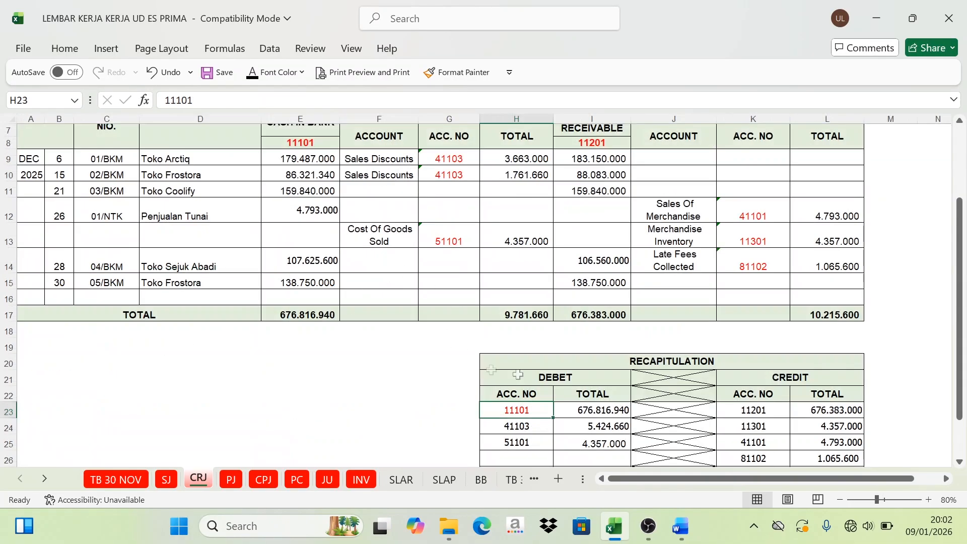
scroll(562, 416, down, 1)
click(596, 370)
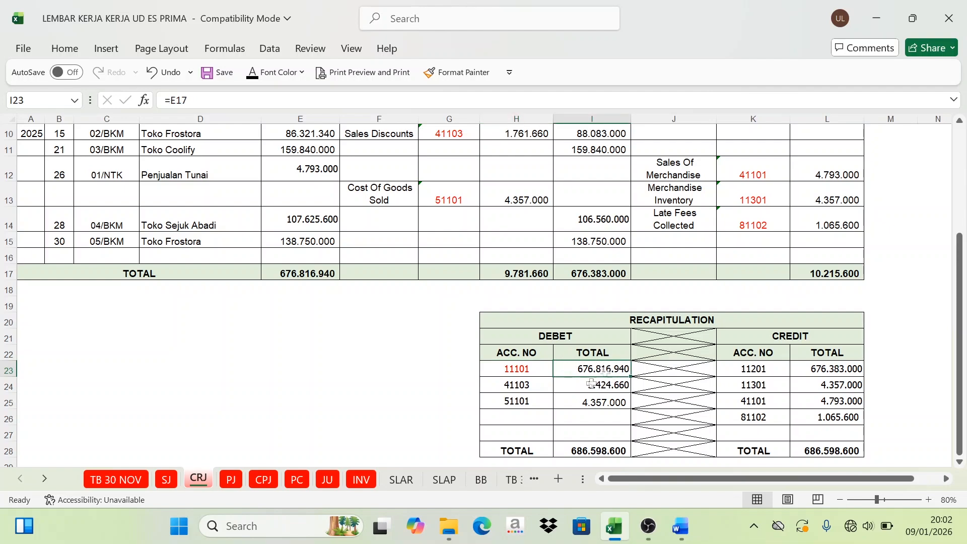
click(481, 480)
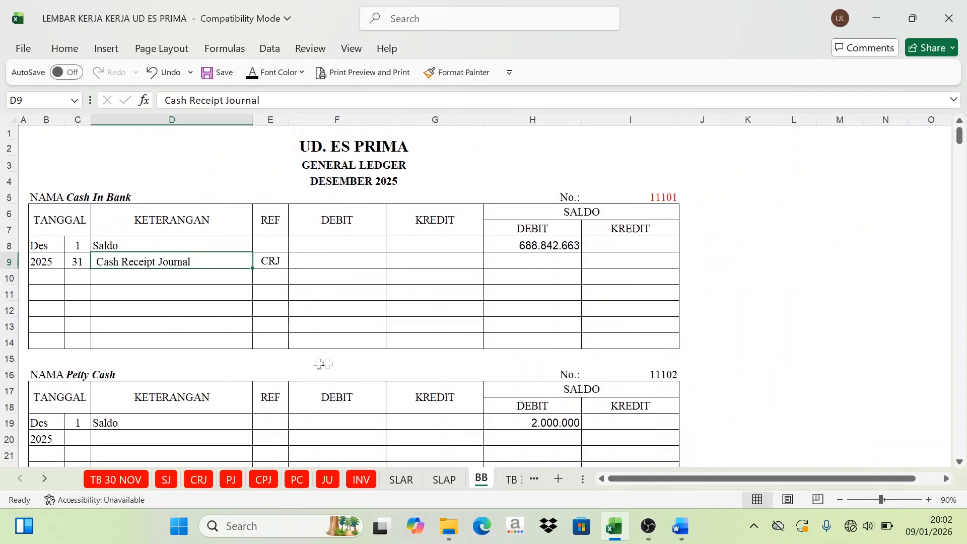
click(272, 261)
click(346, 255)
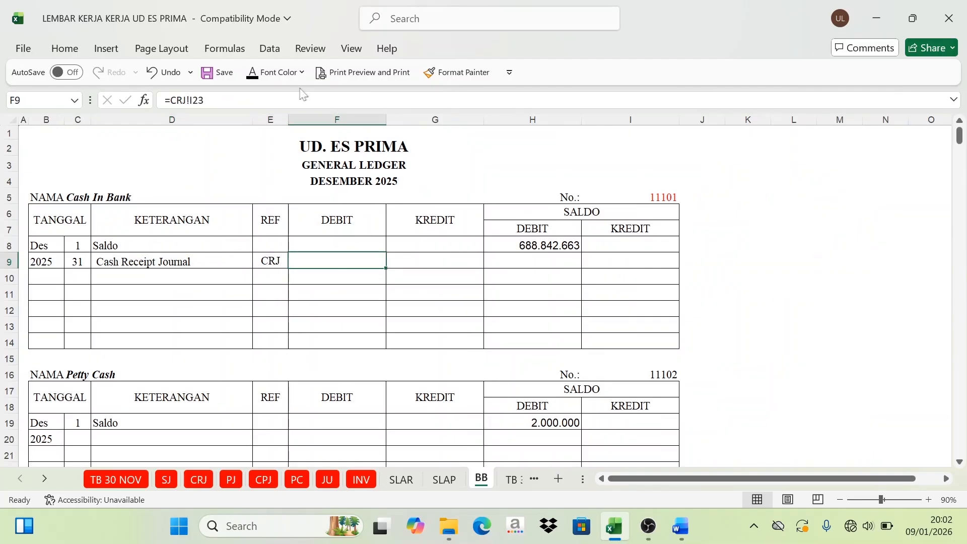
click(253, 75)
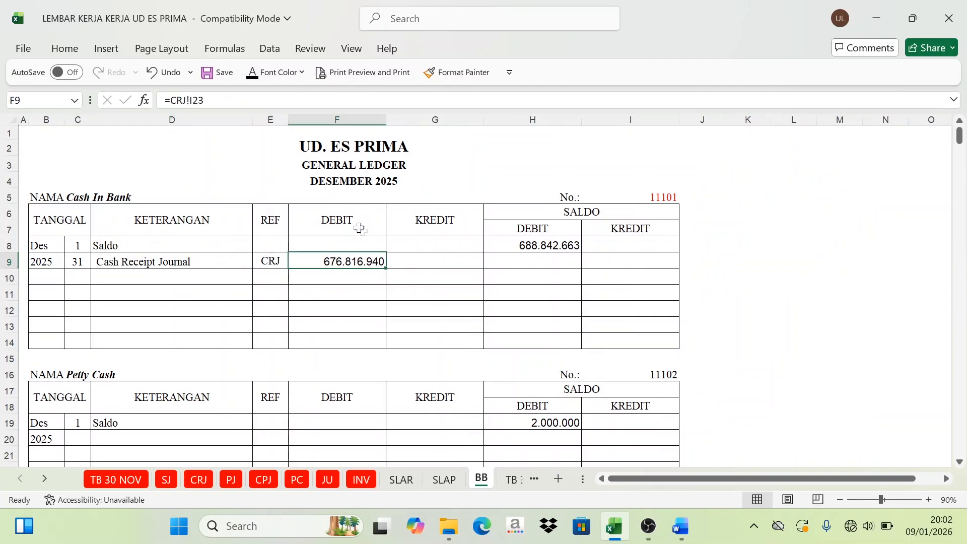
Step: Compare the Cash In Bank opening balance with its Cash Receipt Journal debit and show the debit balance in H9 (=H8+F9) in black
click(597, 213)
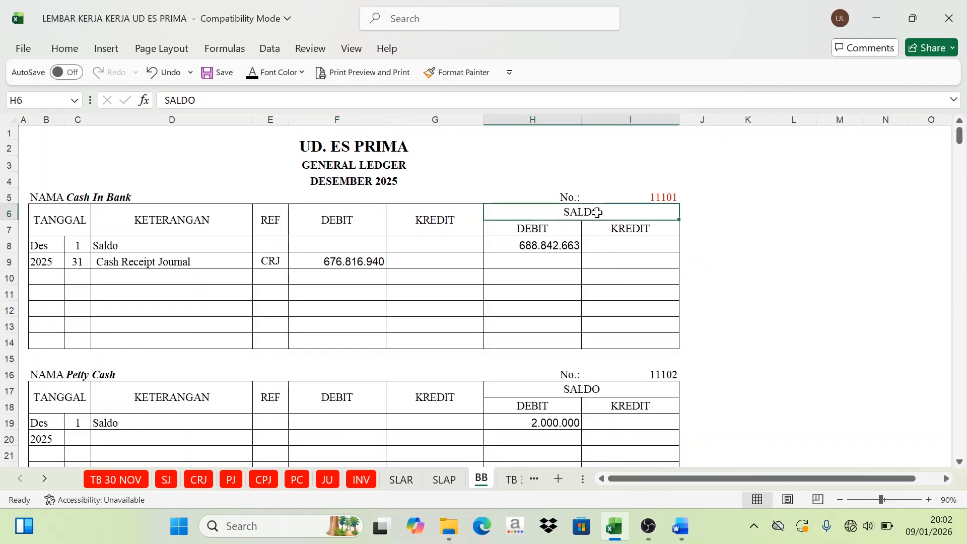
click(548, 245)
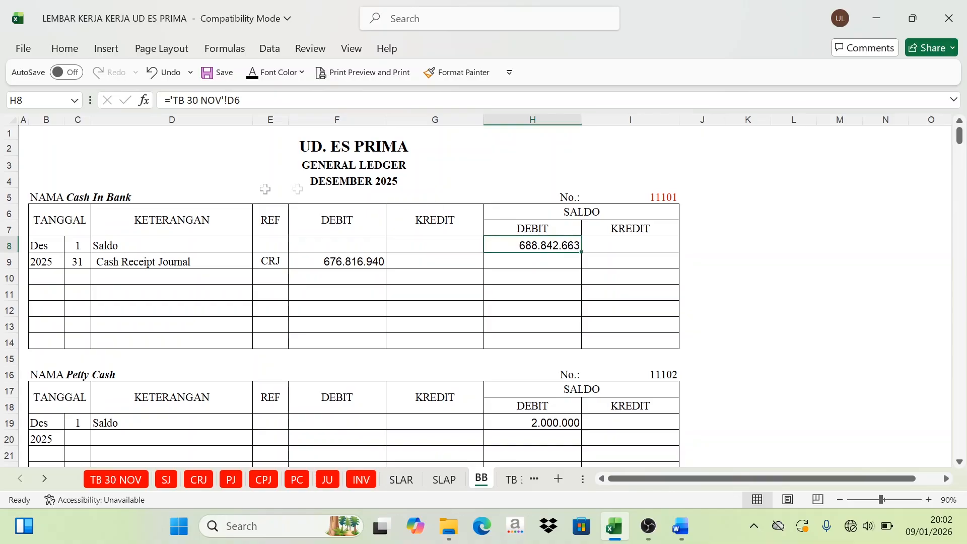
click(106, 267)
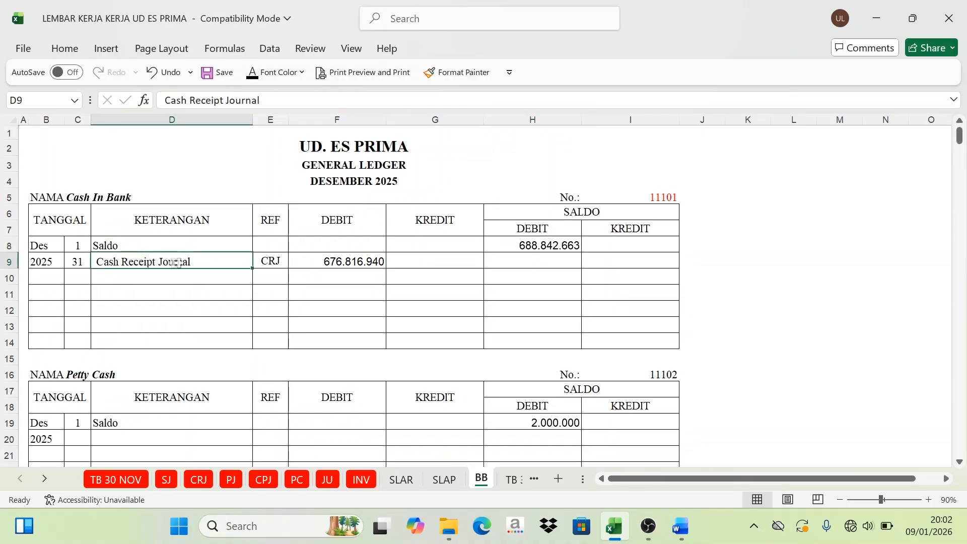
click(347, 262)
click(345, 220)
click(344, 261)
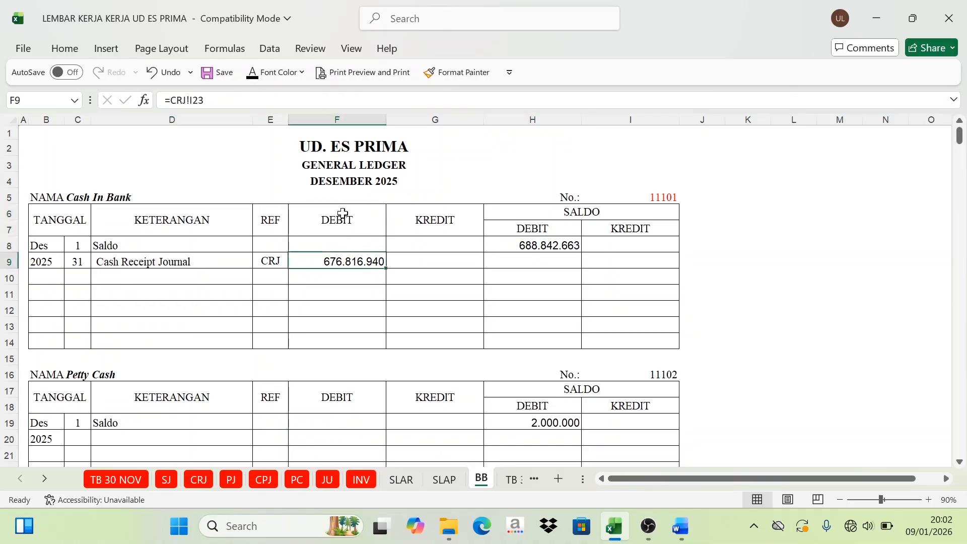
click(341, 216)
click(347, 261)
click(515, 230)
click(372, 224)
click(520, 228)
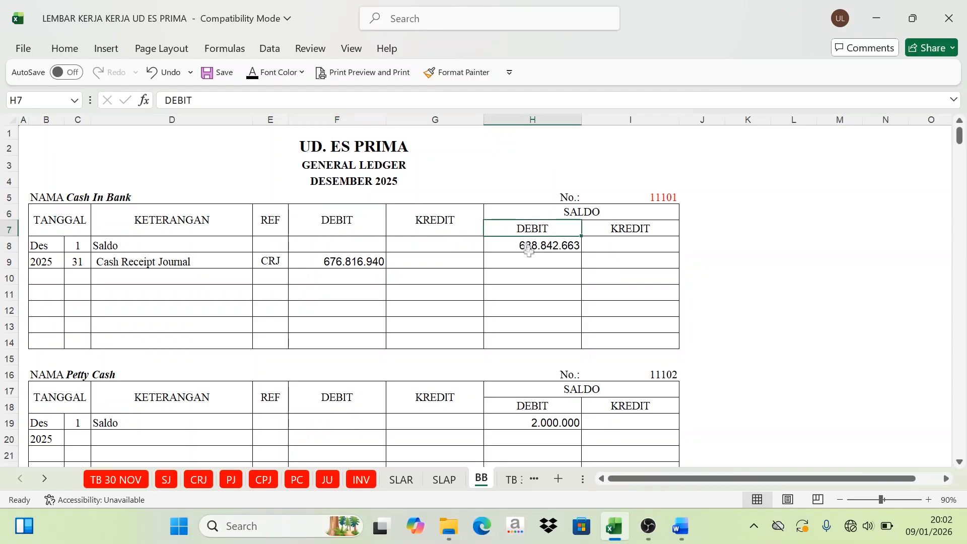
click(533, 264)
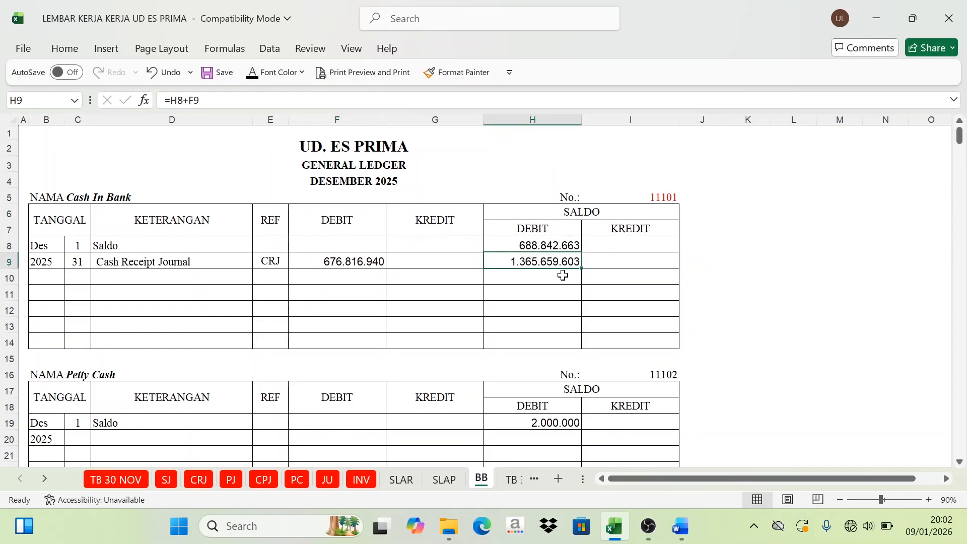
Step: Mark account code 41103 red in the debit column of the Cash Receipt Journal recapitulation
click(201, 482)
click(516, 395)
click(517, 387)
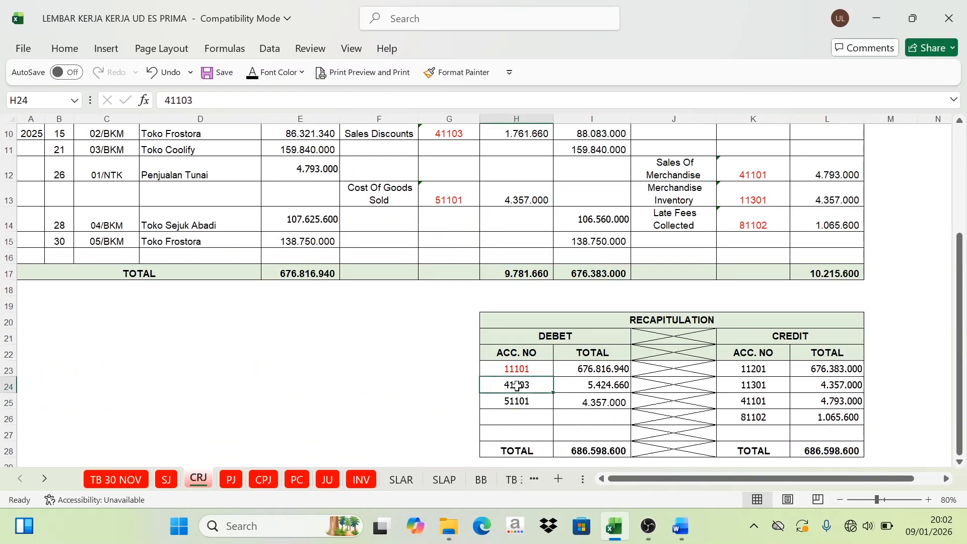
click(301, 72)
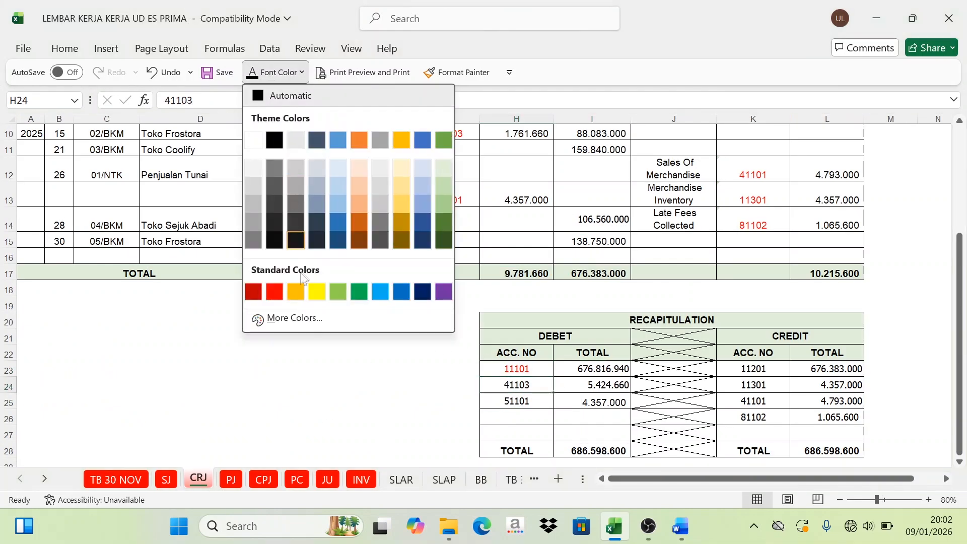
click(272, 292)
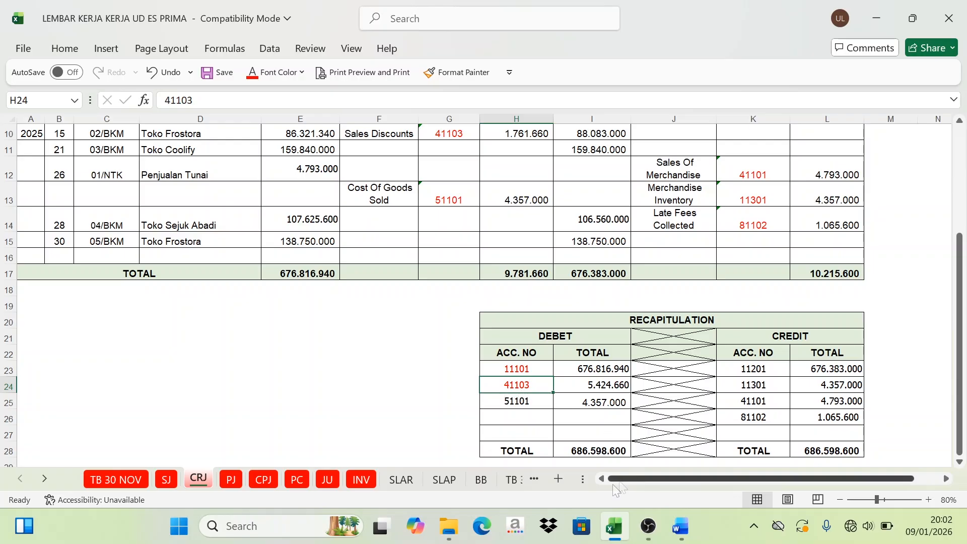
Step: Mark the account number 41103 of the Sales Discounts ledger red in the general ledger (BB)
click(482, 486)
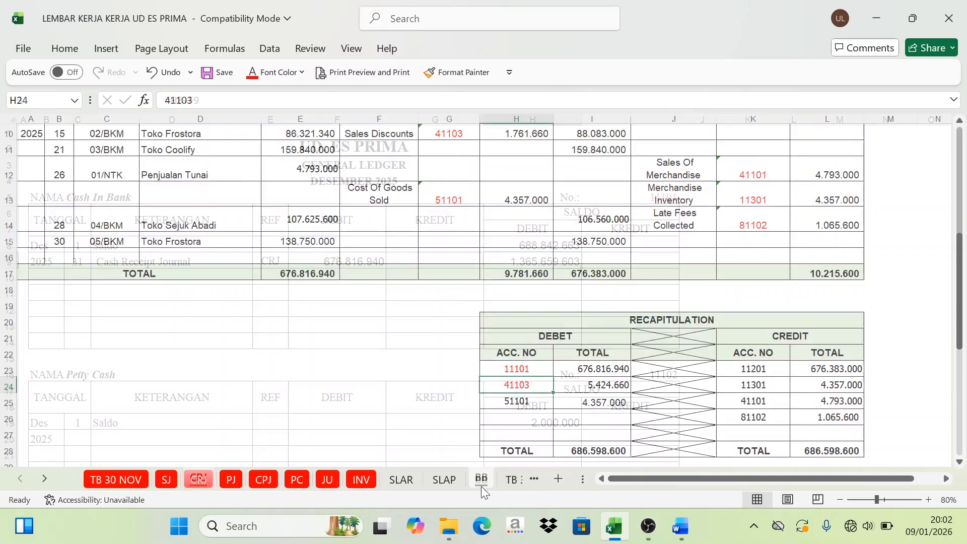
scroll(686, 311, down, 17)
scroll(685, 312, down, 20)
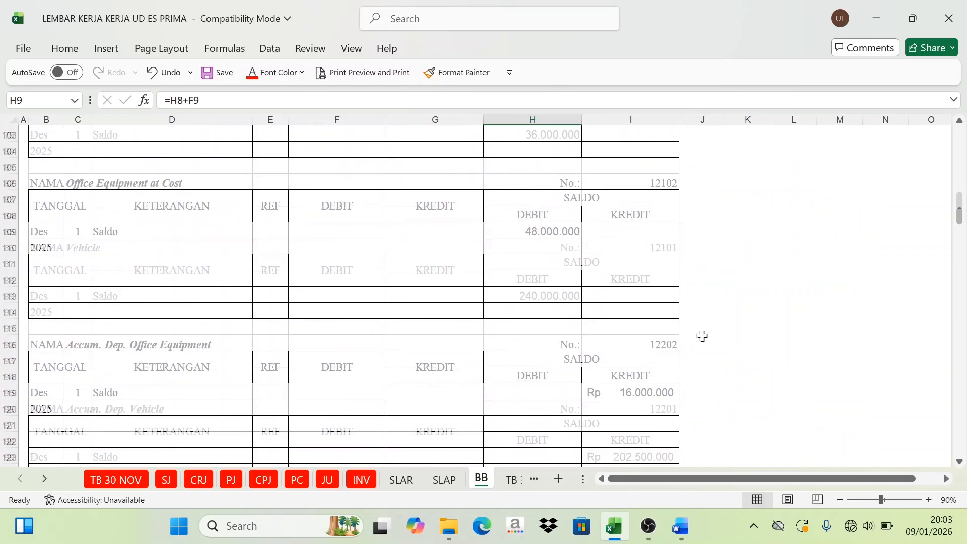
scroll(708, 346, up, 2)
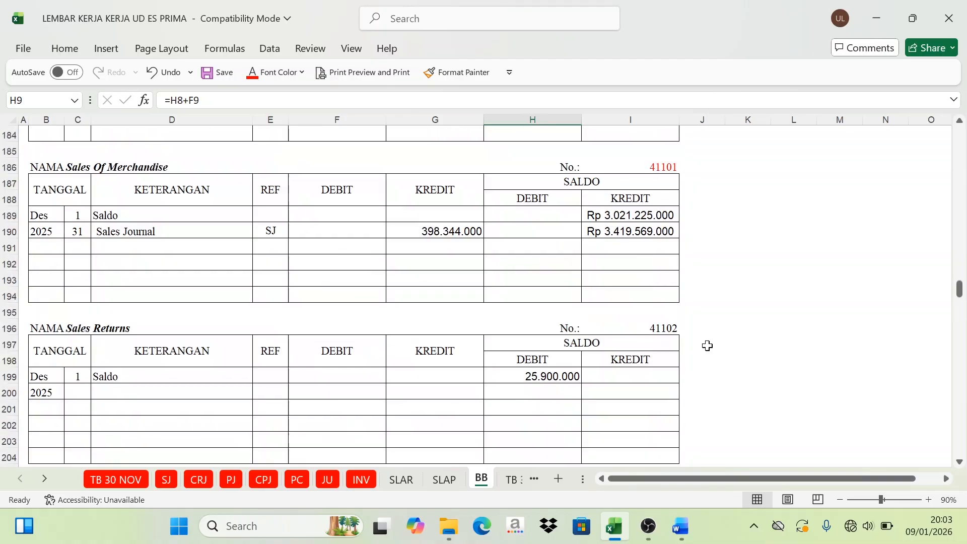
scroll(708, 346, down, 3)
click(665, 350)
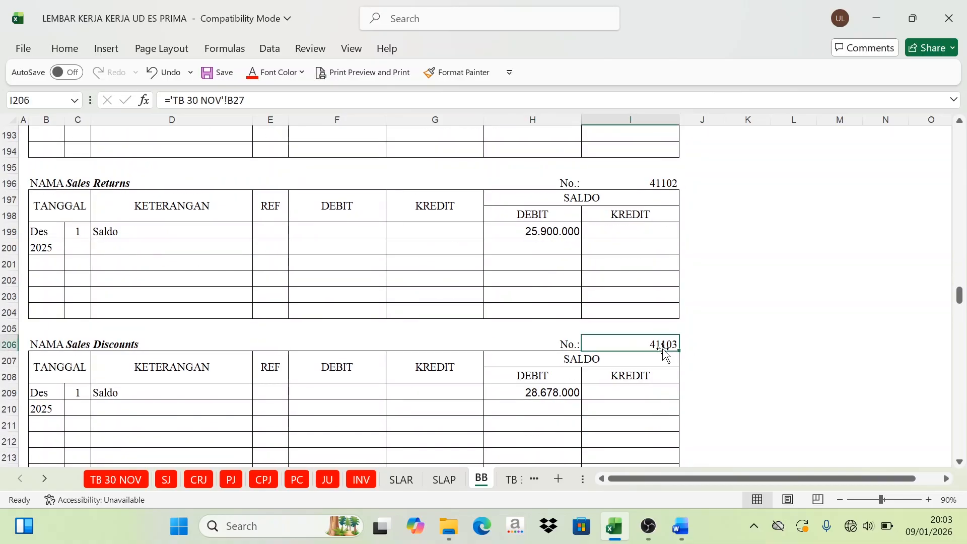
click(253, 73)
Step: Show day 31, the description Cash Receipt Journal and the reference CRJ in black in row 210 of the Sales Discounts ledger
scroll(112, 344, down, 1)
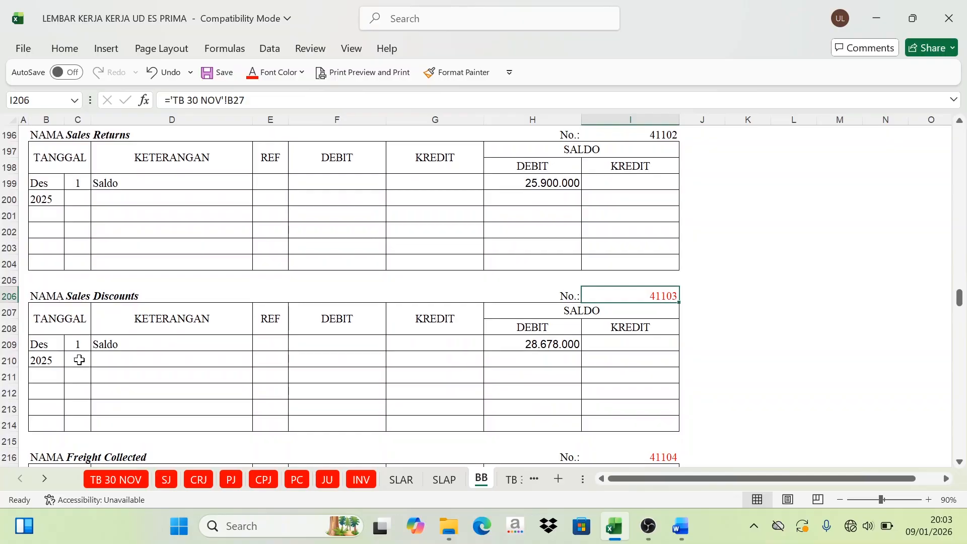
drag(79, 360, 108, 356)
click(280, 72)
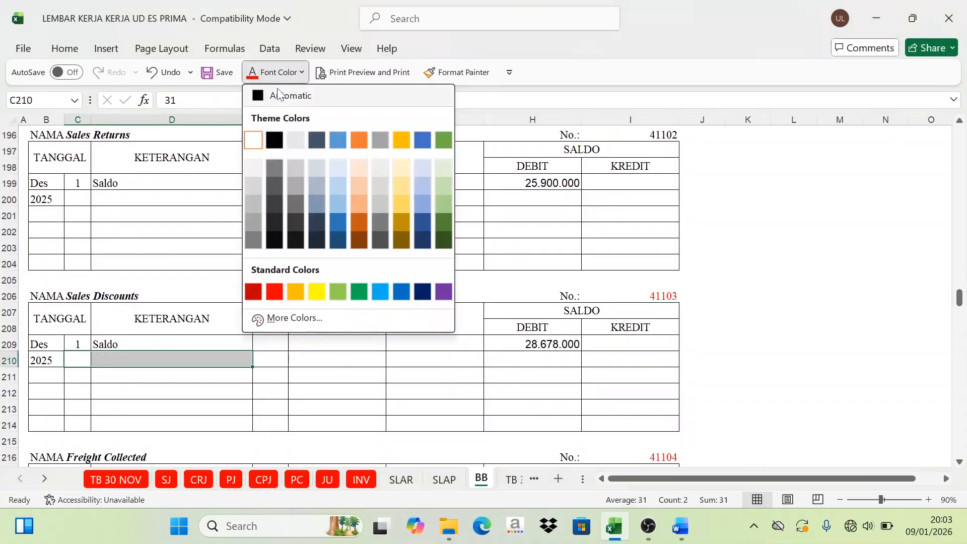
click(280, 94)
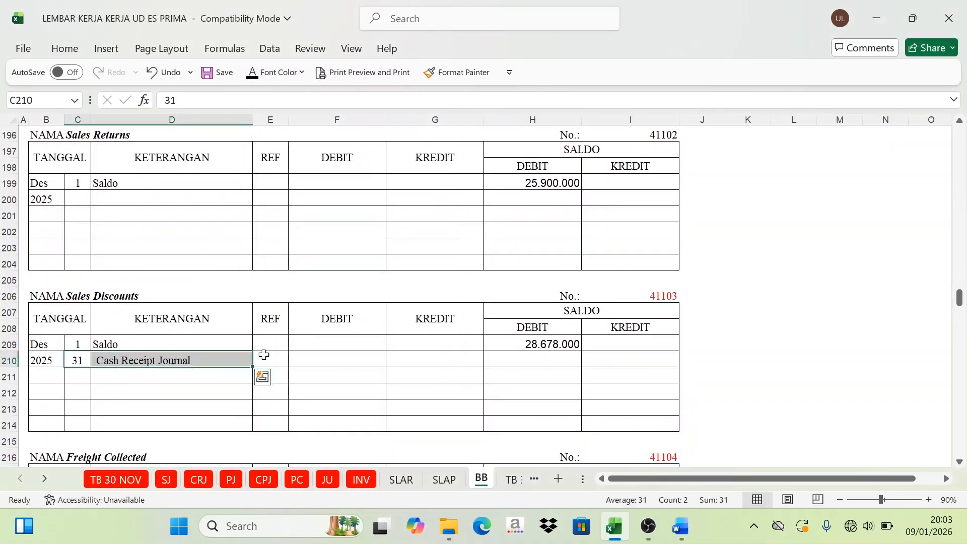
click(269, 359)
click(252, 72)
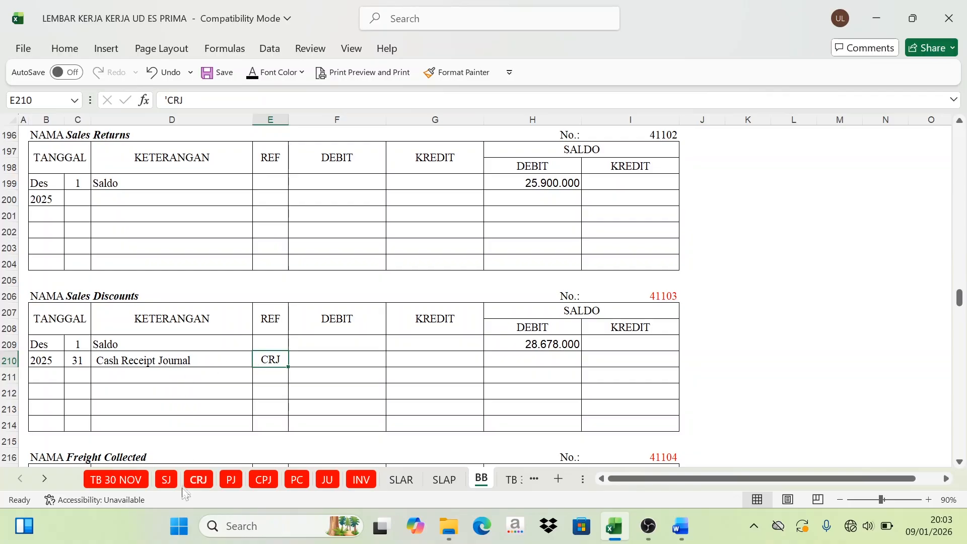
Step: Check the 41103 debit in the CRJ recapitulation and show the Sales Discounts debit in F210 (=CRJ!I24) in black
click(199, 479)
scroll(276, 217, up, 3)
scroll(523, 341, down, 4)
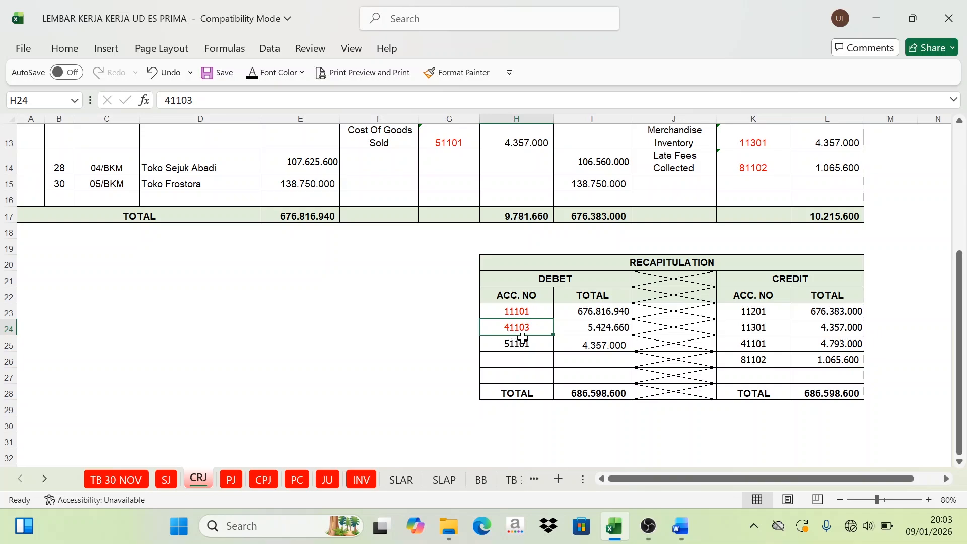
click(602, 329)
click(481, 480)
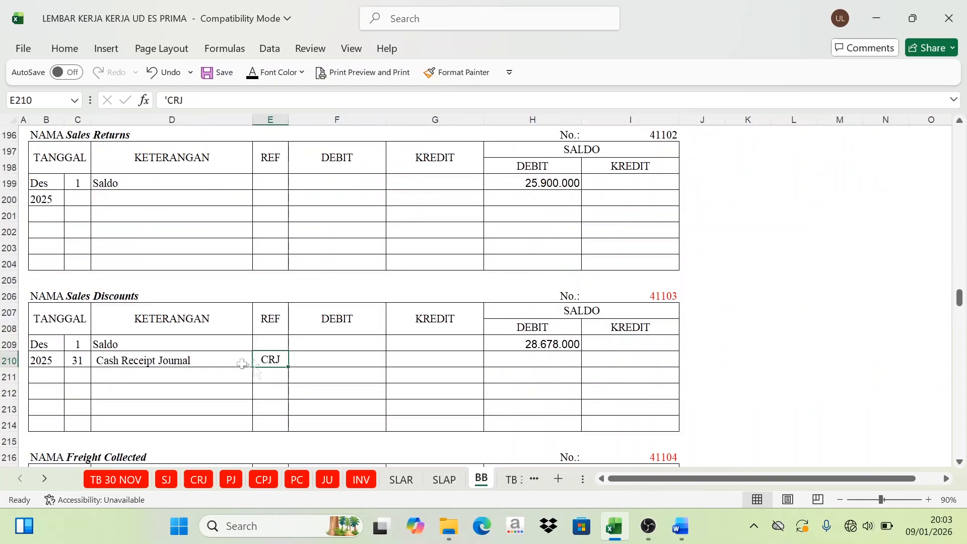
click(340, 359)
click(347, 320)
click(340, 359)
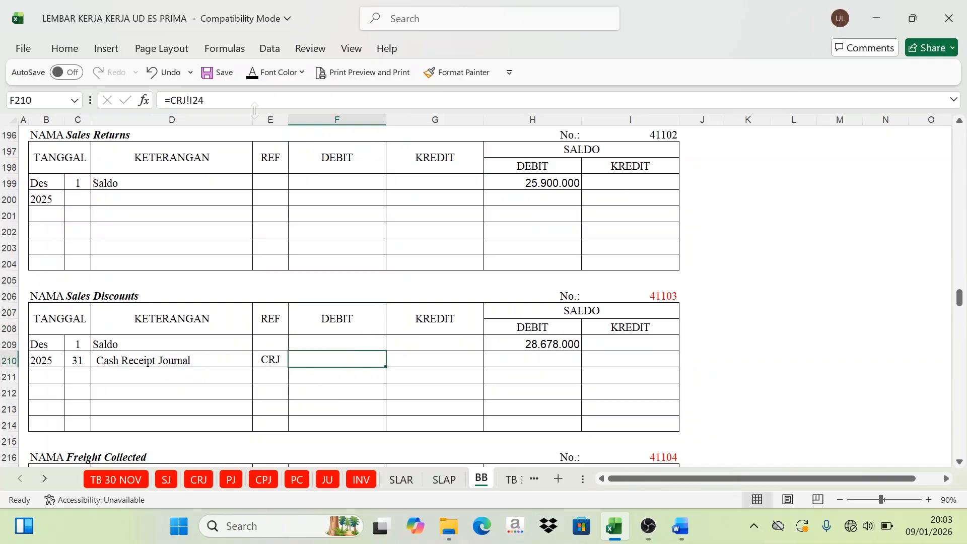
click(252, 72)
Step: Compare the Sales Discounts opening balance with its debit and show the debit balance in H210 (=H209+F210) in black
click(559, 347)
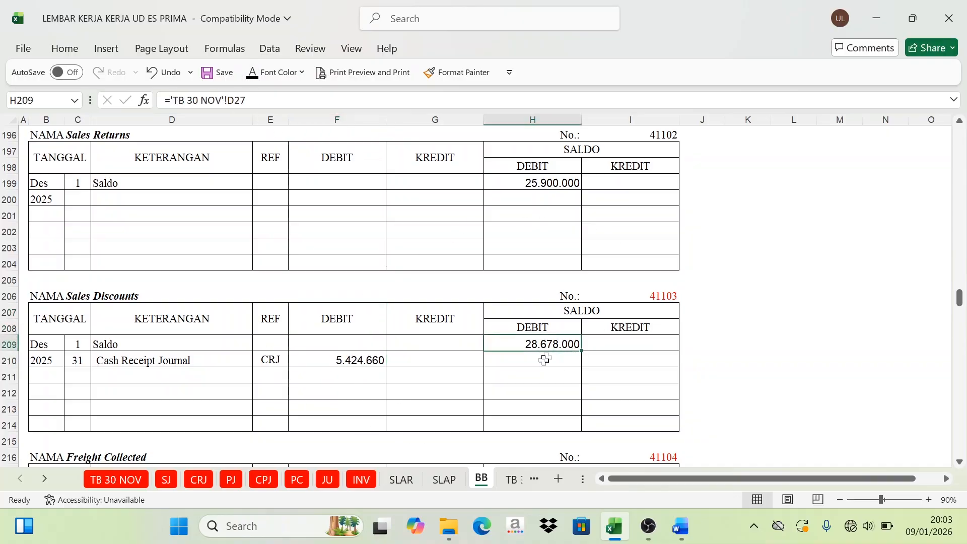
click(549, 327)
click(335, 322)
click(559, 363)
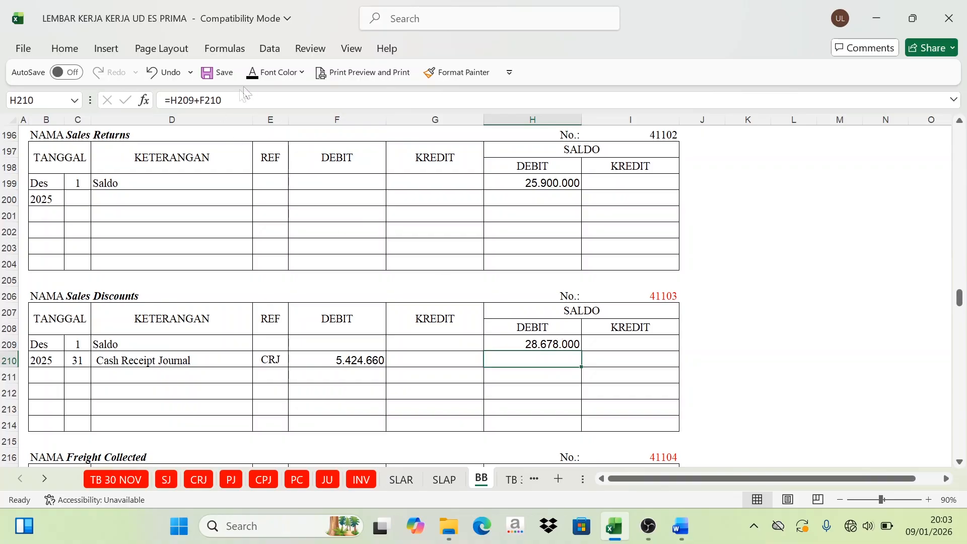
click(252, 72)
Step: Review the remaining accounts in the Cash Receipt Journal recapitulation: debit 51101 and the credit accounts 11201, 11301, 41101 and 81102
click(198, 480)
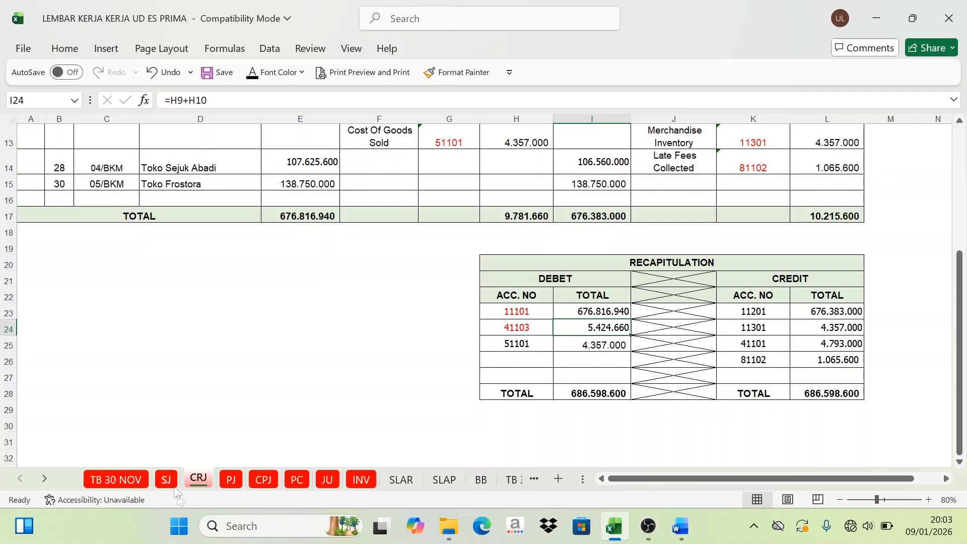
click(527, 343)
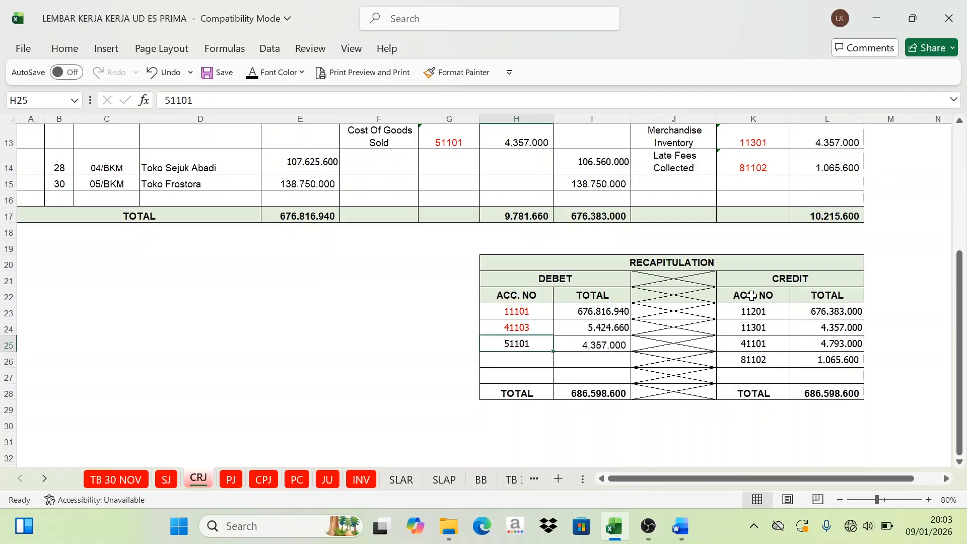
scroll(755, 291, up, 4)
scroll(731, 302, down, 3)
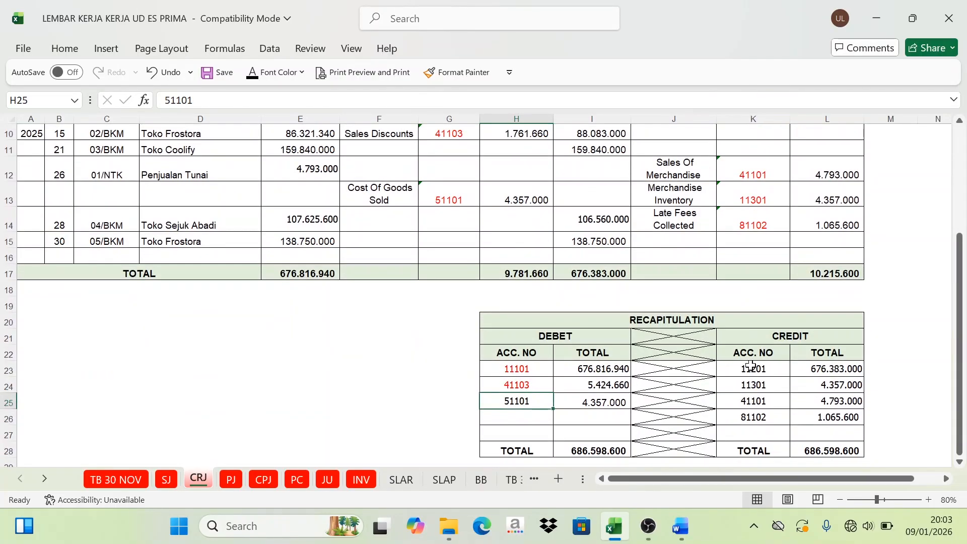
drag(753, 368, 814, 413)
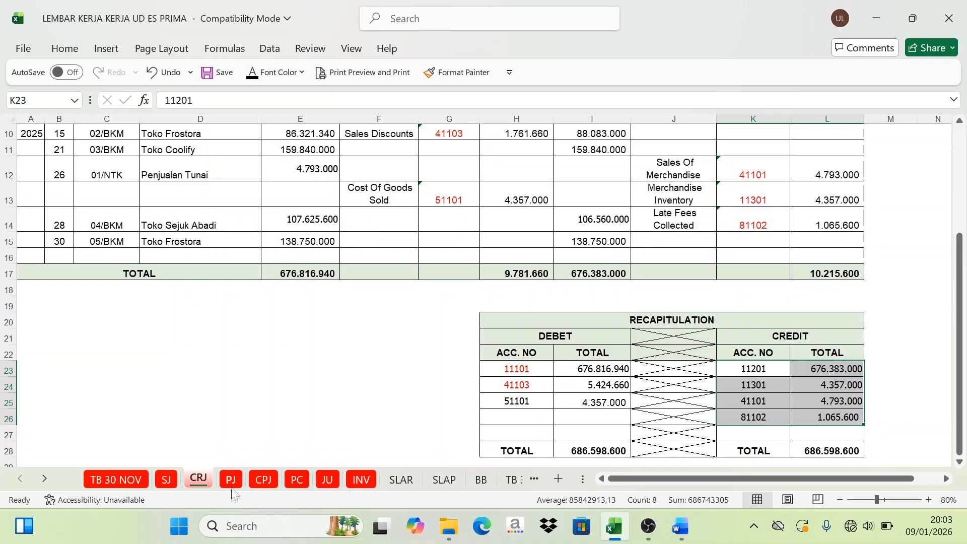
Step: Review the entries and recapitulations on the PJ, CPJ, PC and JU sheets that are still unposted
click(231, 480)
scroll(356, 142, up, 4)
scroll(402, 337, down, 2)
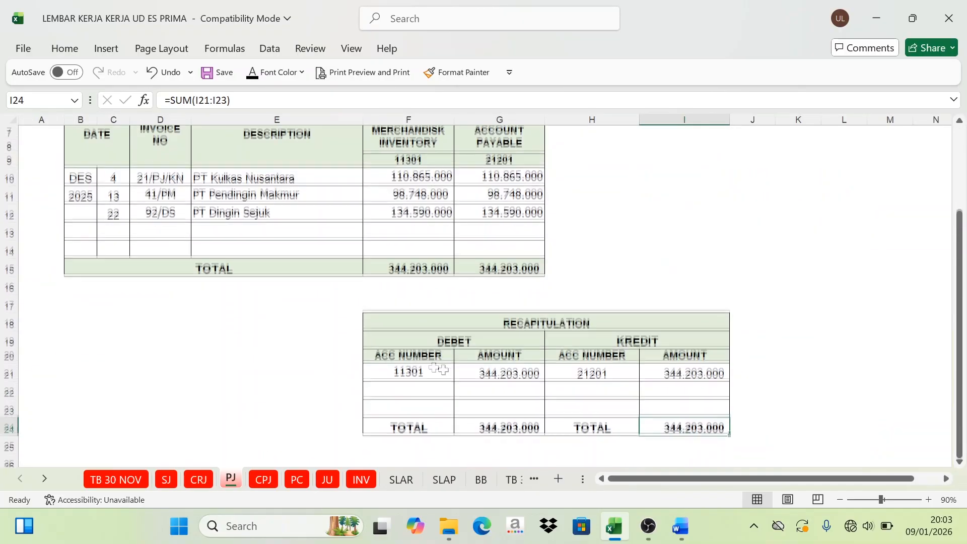
scroll(321, 247, up, 2)
click(262, 480)
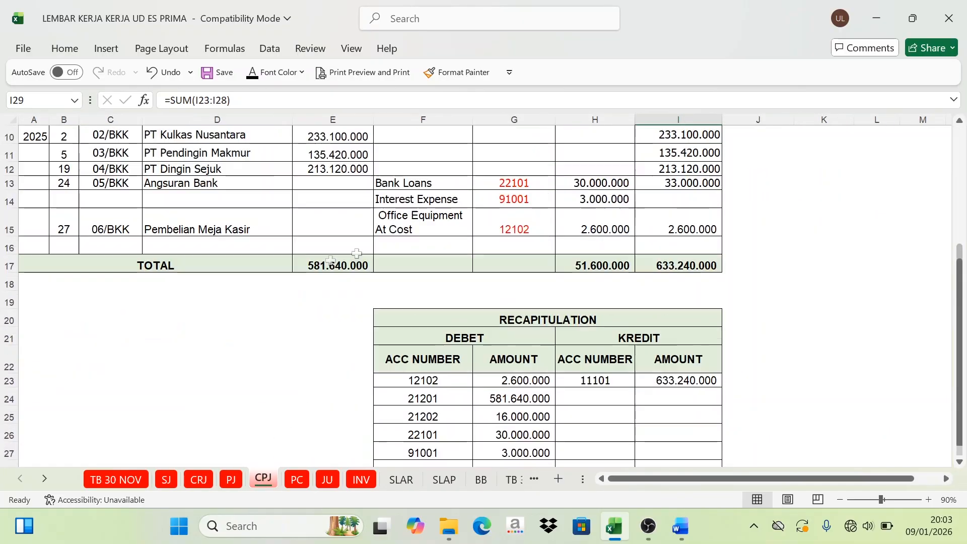
scroll(423, 262, up, 3)
scroll(423, 242, down, 6)
drag(423, 216, 645, 306)
click(298, 479)
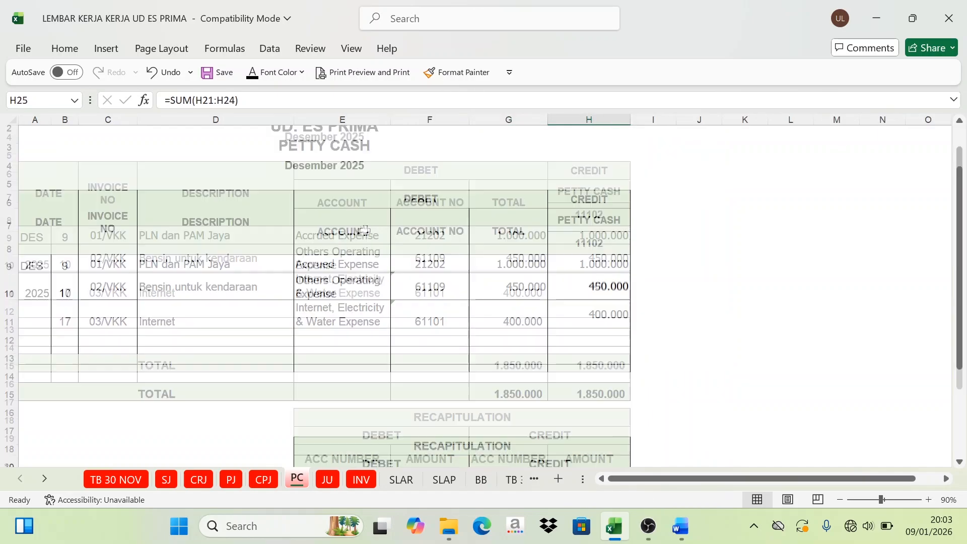
click(328, 481)
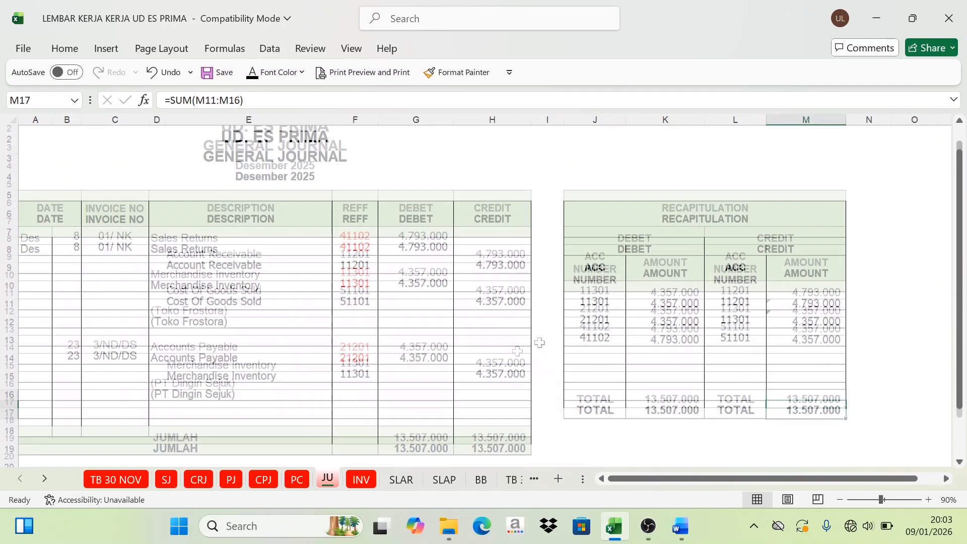
drag(598, 319, 810, 363)
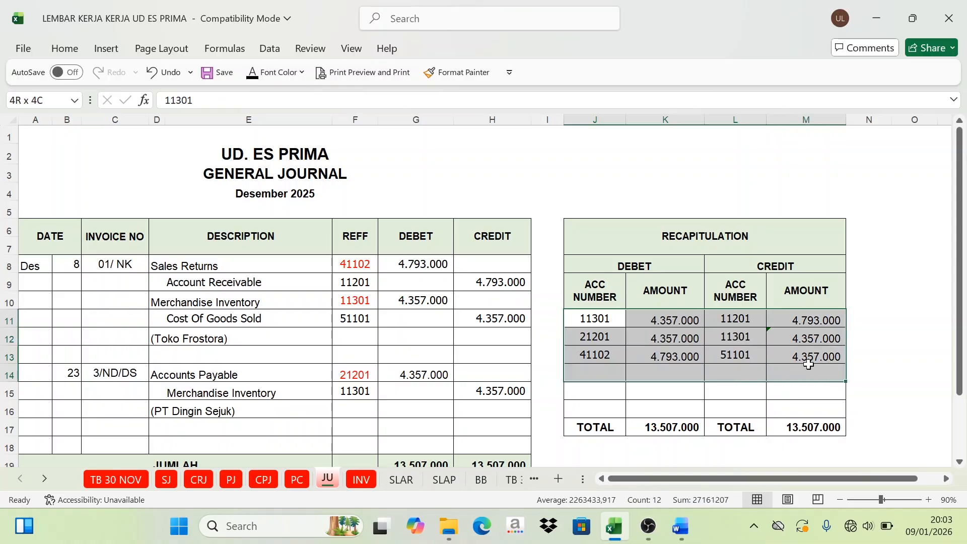
drag(621, 391, 665, 391)
Step: Set the font color of the entire general ledger sheet (BB) to black to show all posted entries
click(481, 480)
scroll(314, 274, up, 18)
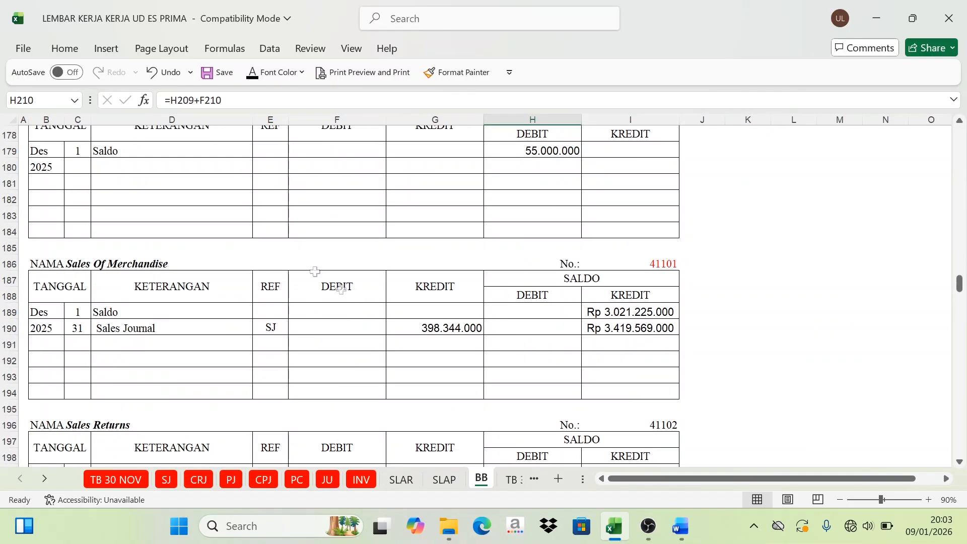
drag(960, 257, 966, 106)
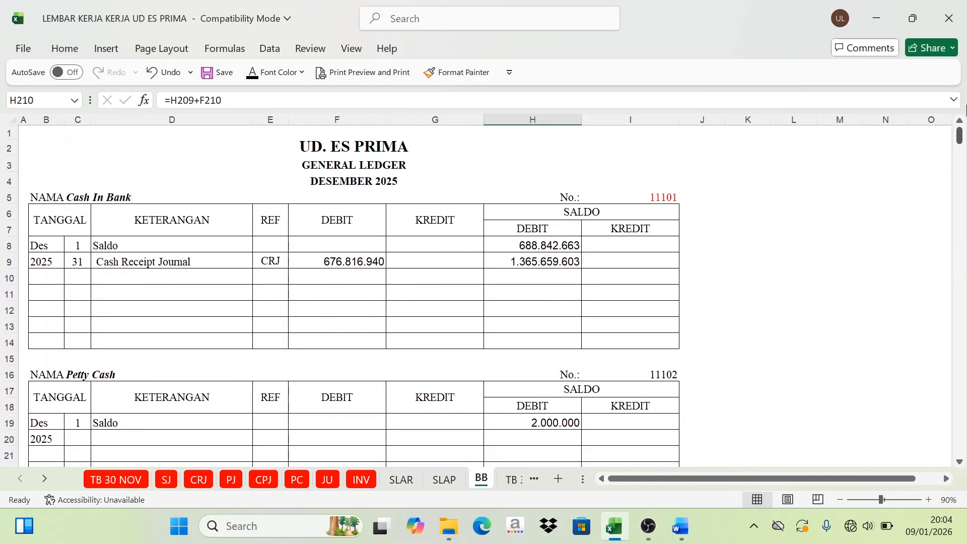
click(12, 120)
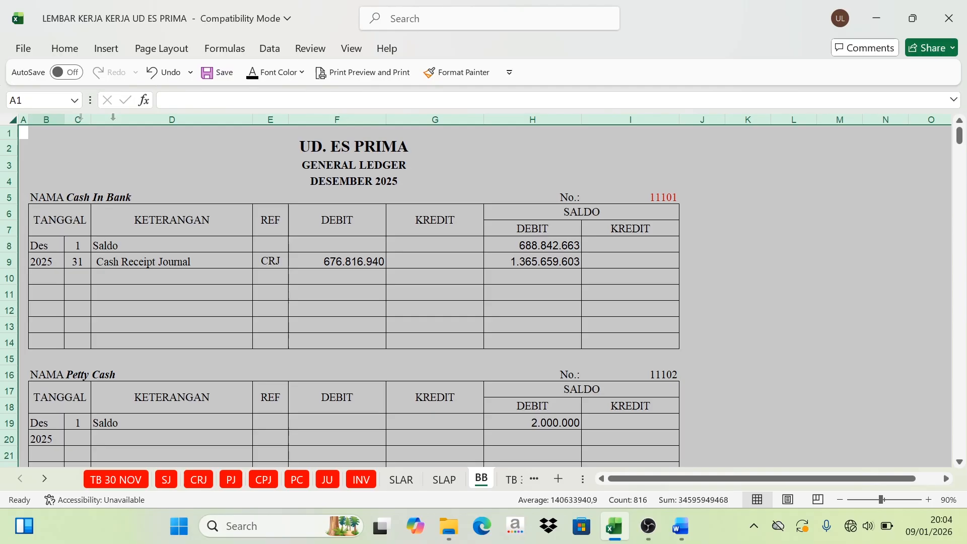
click(254, 76)
click(418, 361)
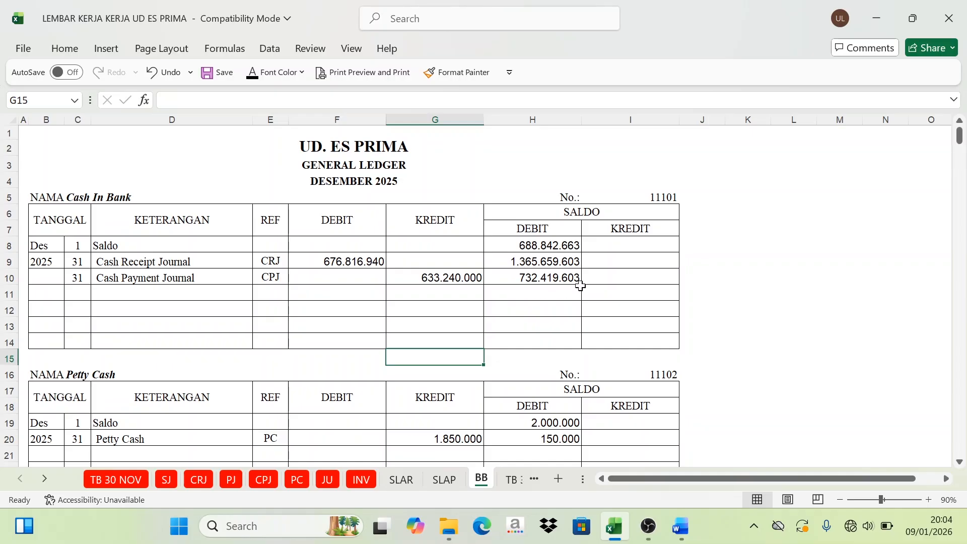
Step: Review the posted entries and ending balances of Petty Cash, Account Receivable, Allowance for Doubtful Debt and Merchandisk Inventory in the general ledger
scroll(566, 326, down, 3)
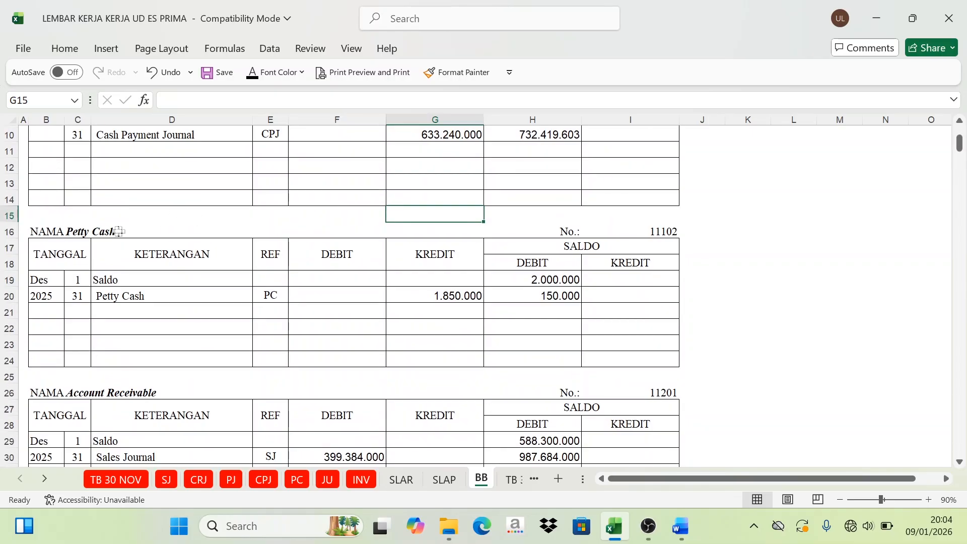
click(118, 231)
click(567, 301)
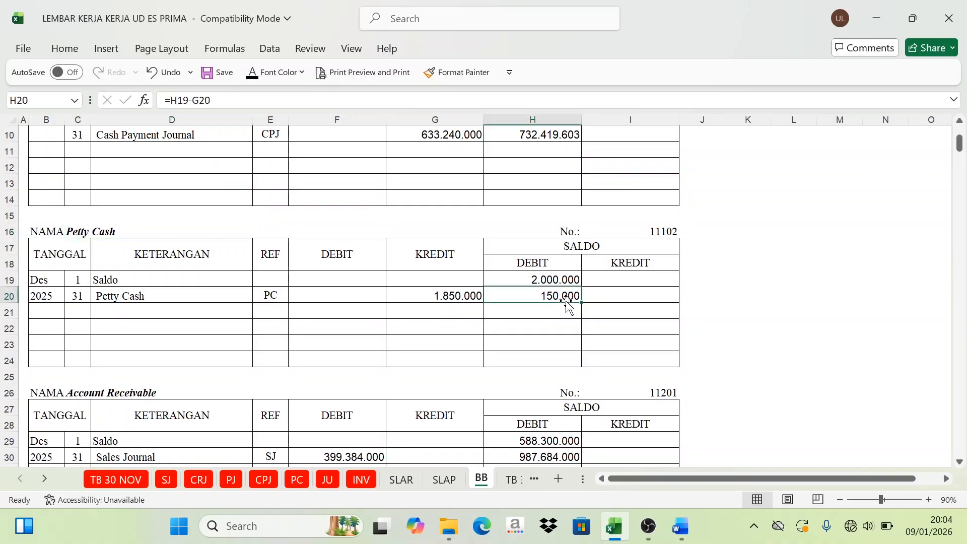
scroll(313, 376, down, 3)
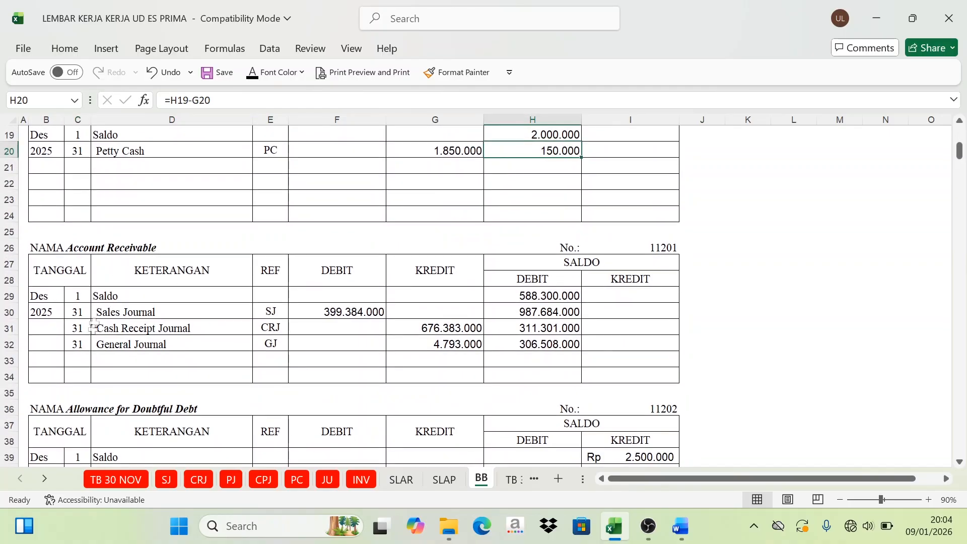
click(77, 344)
click(537, 348)
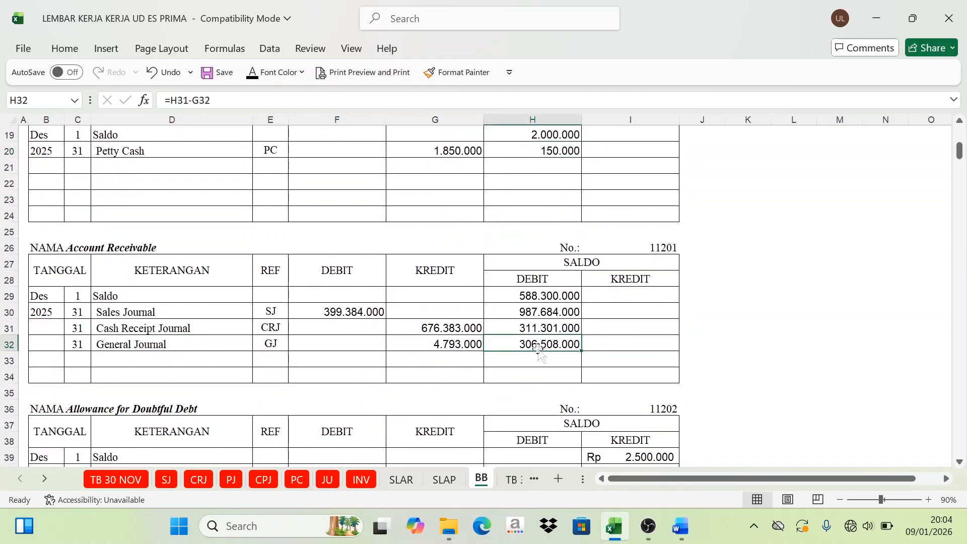
scroll(603, 357, down, 4)
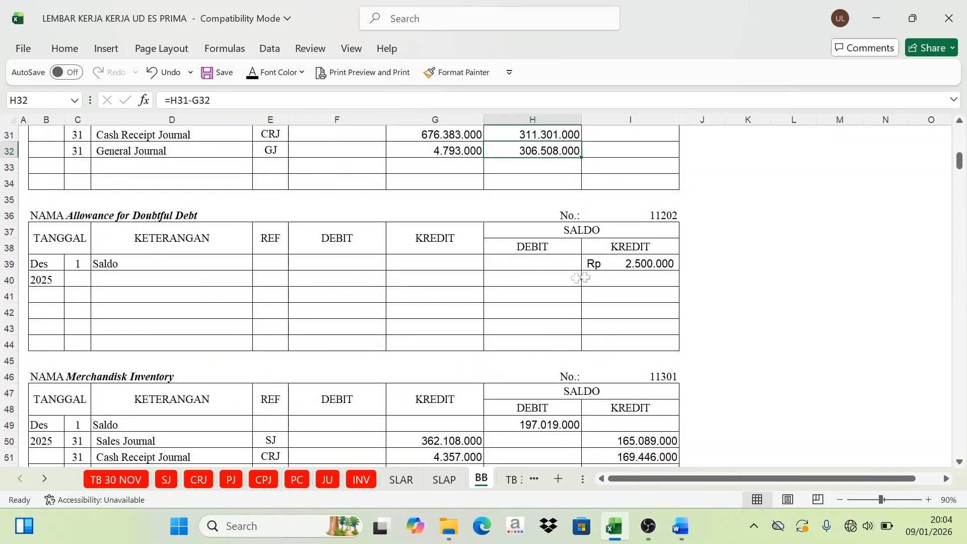
click(655, 266)
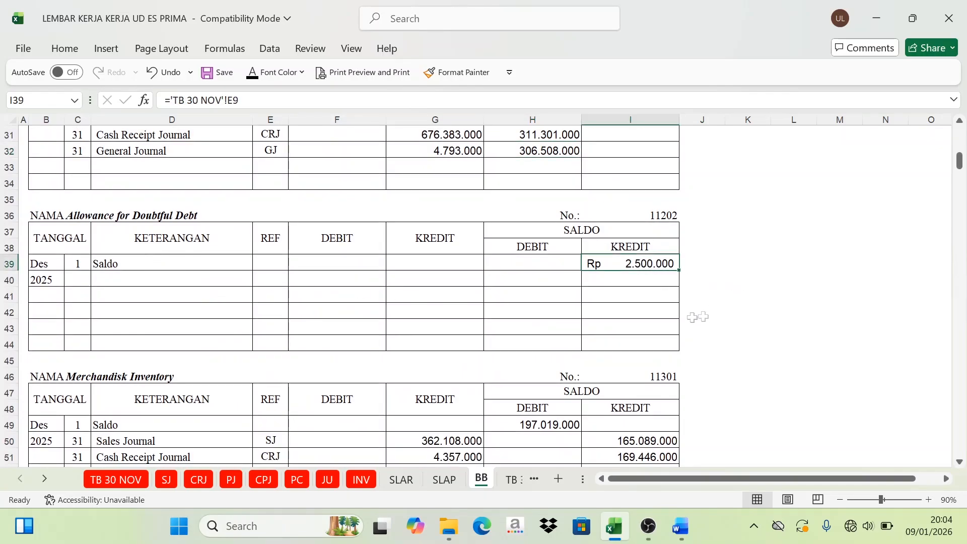
scroll(302, 403, down, 3)
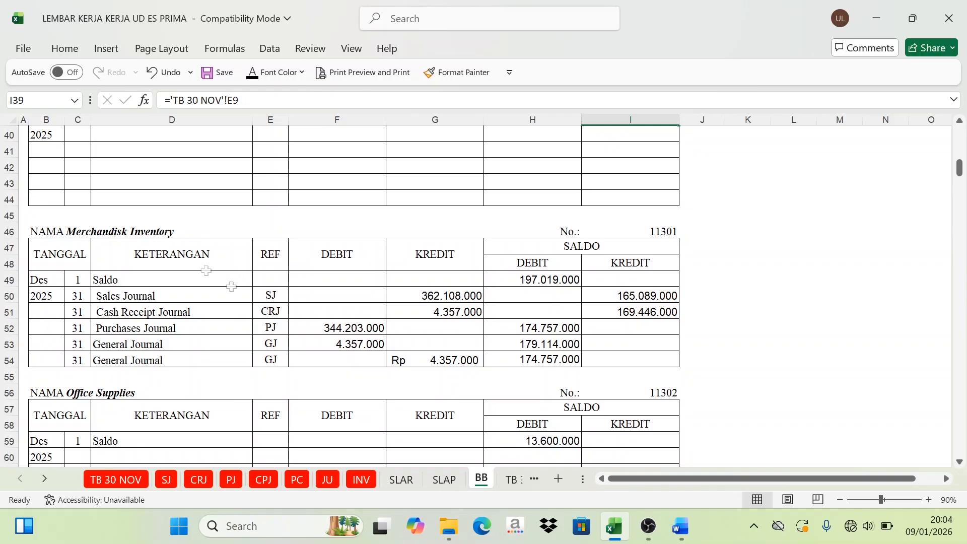
click(553, 366)
click(548, 261)
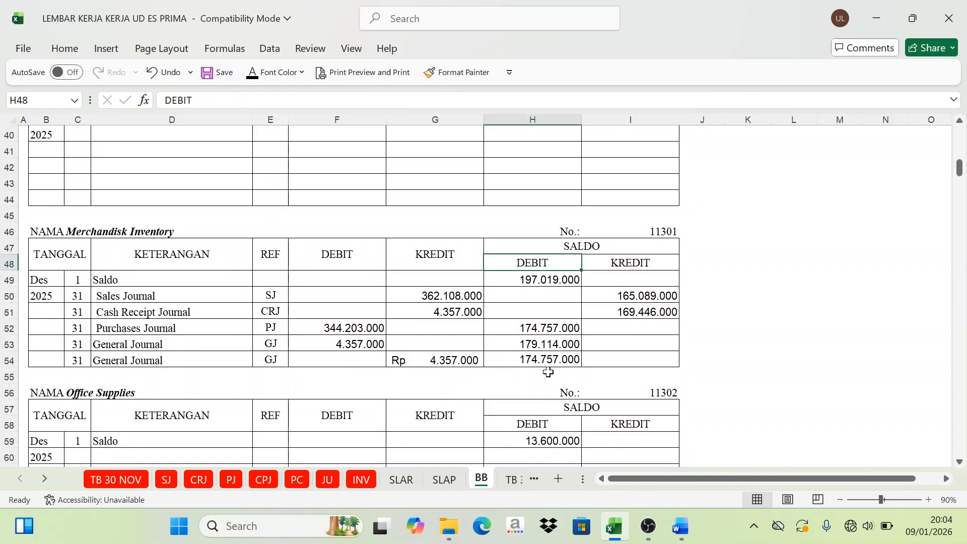
Step: Review the remaining general ledger accounts from Office Supplies to Bank Service Charge and return to Cash In Bank
scroll(590, 365, down, 20)
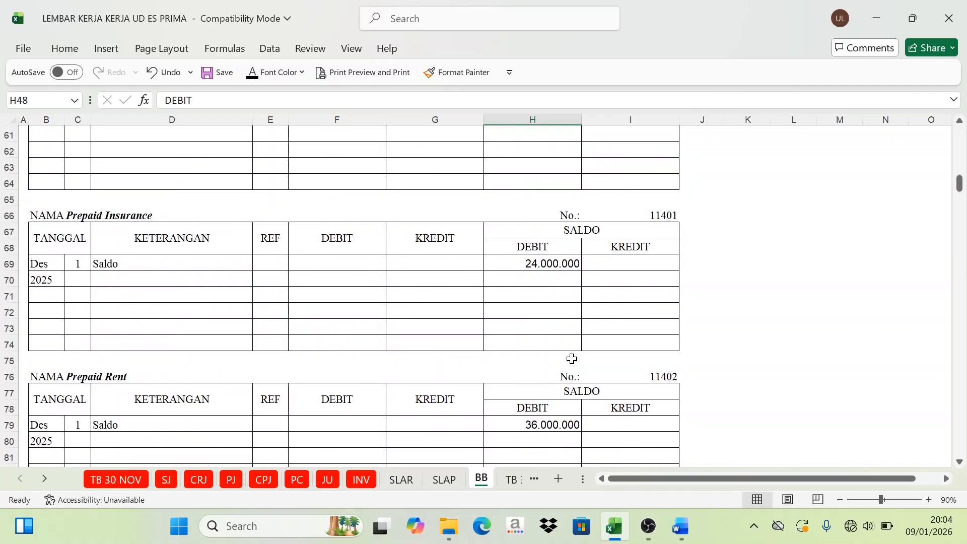
scroll(642, 381, down, 20)
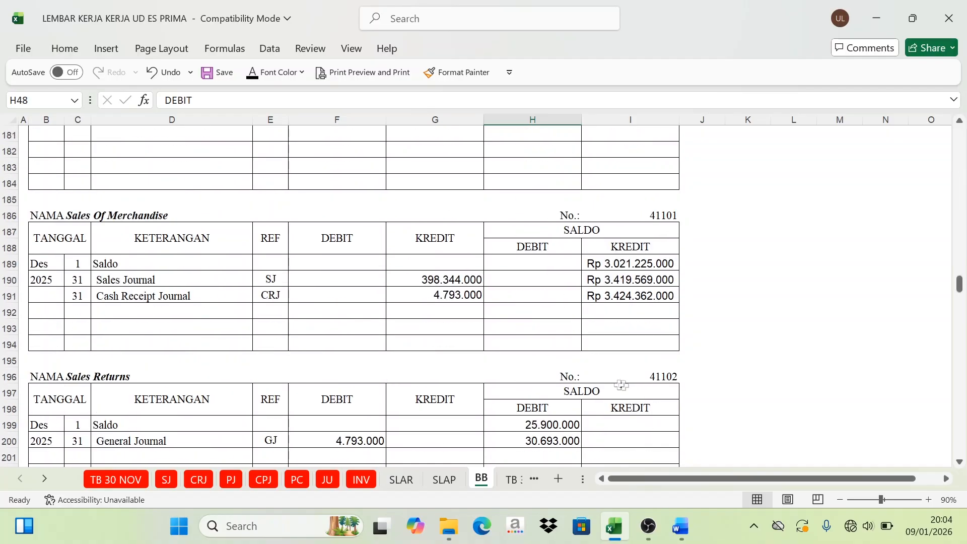
scroll(462, 357, down, 20)
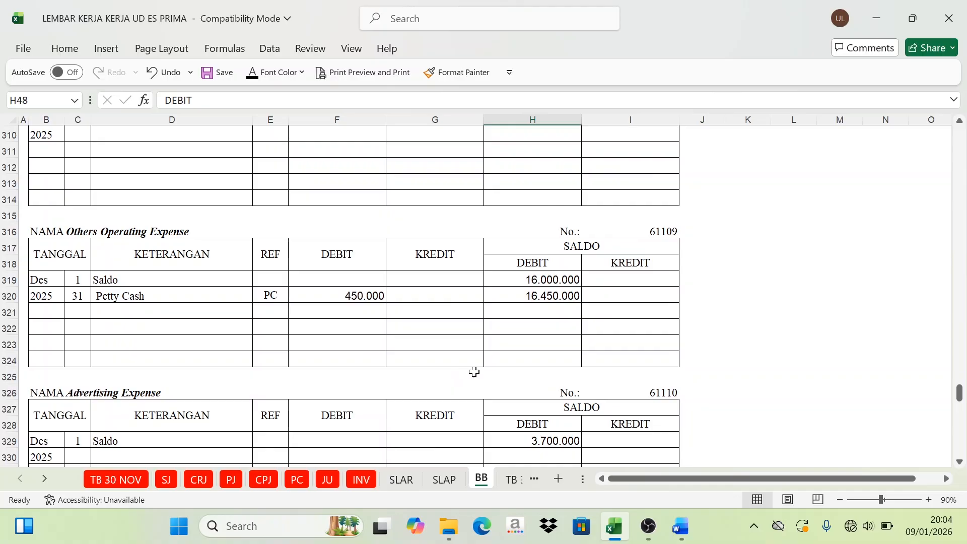
scroll(474, 373, down, 16)
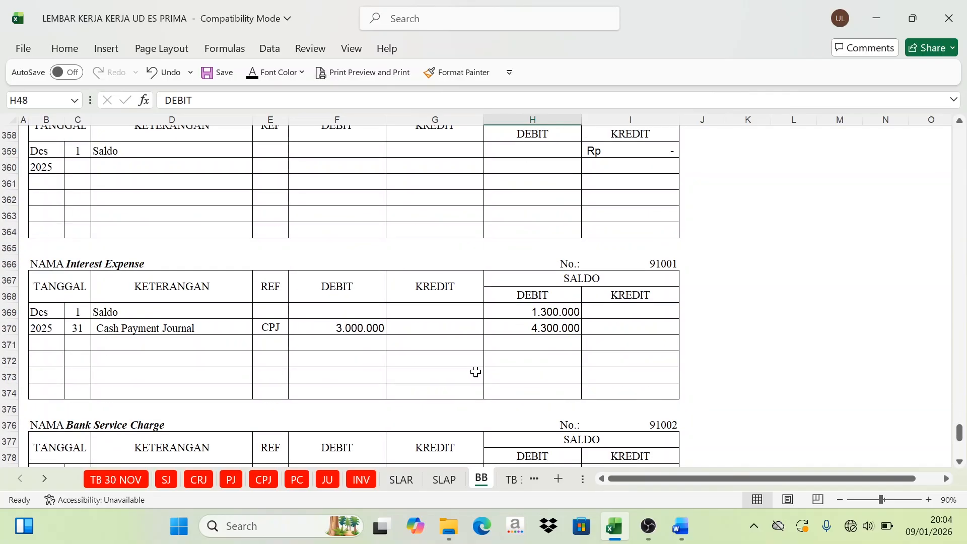
scroll(474, 371, down, 3)
scroll(454, 358, up, 2)
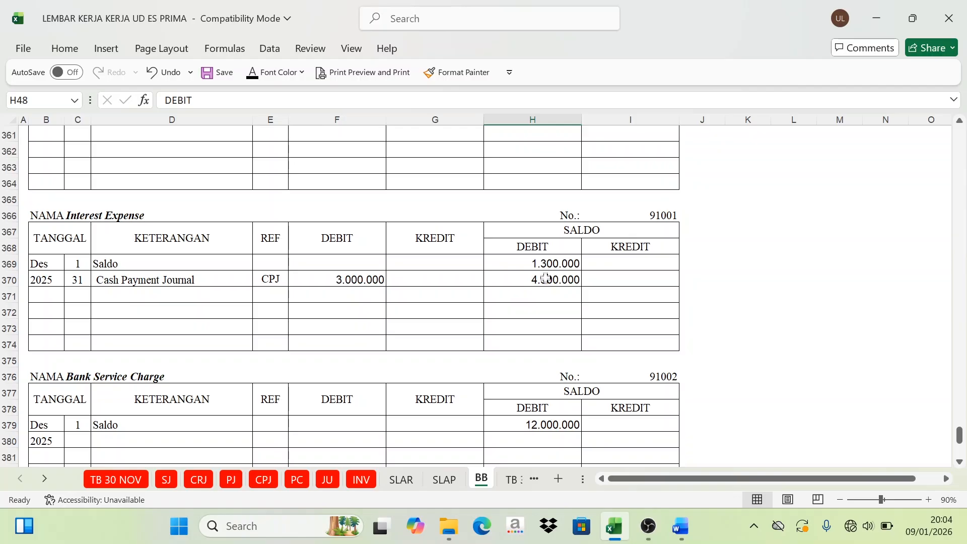
click(530, 245)
scroll(760, 343, up, 10)
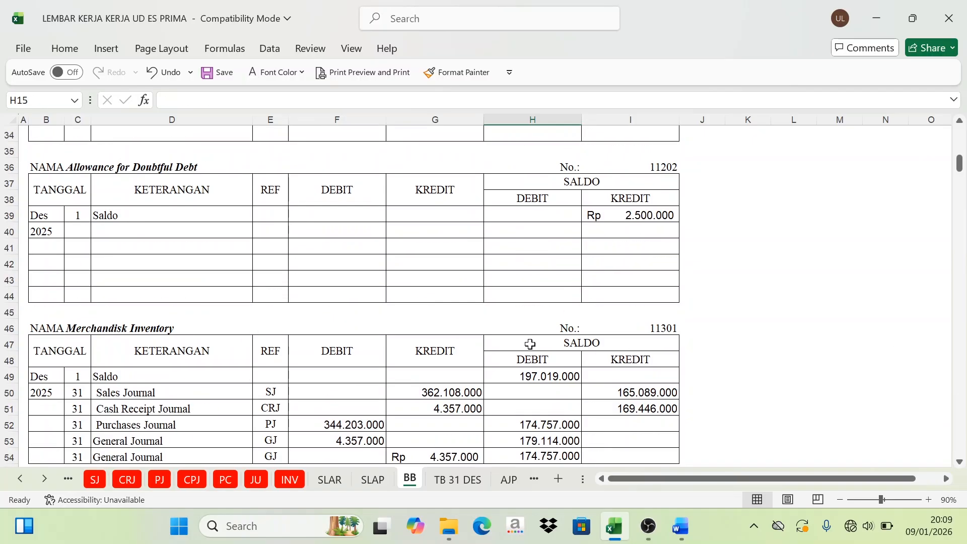
scroll(524, 372, down, 6)
scroll(527, 371, up, 9)
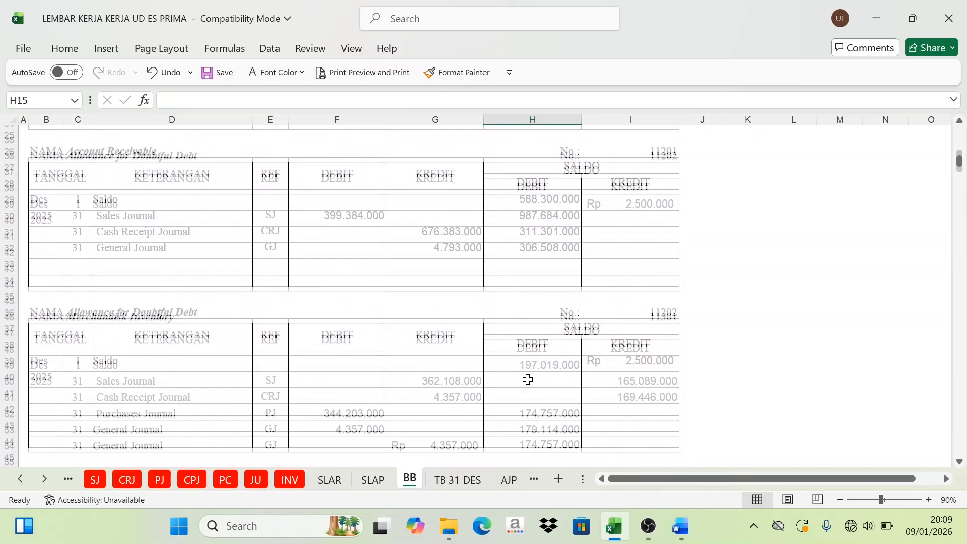
scroll(528, 380, up, 8)
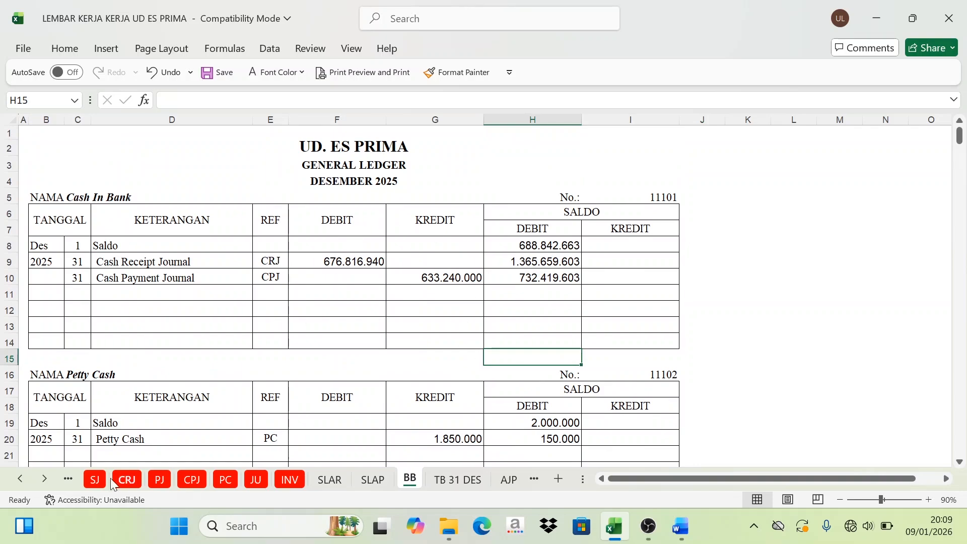
Step: Look over the CRJ, PJ and CPJ journal sheets as sources of the postings and return to the BB ledger sheet
click(113, 482)
click(159, 479)
click(190, 479)
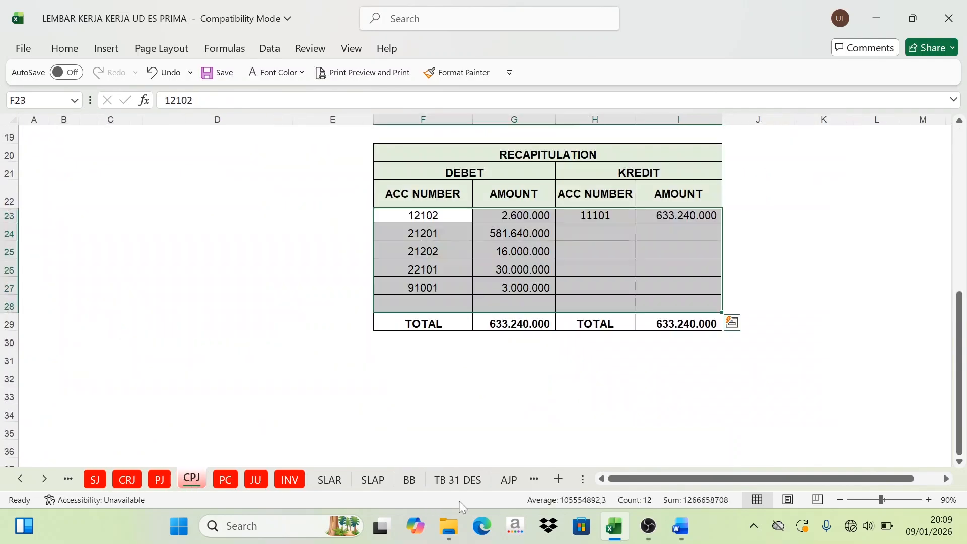
click(411, 480)
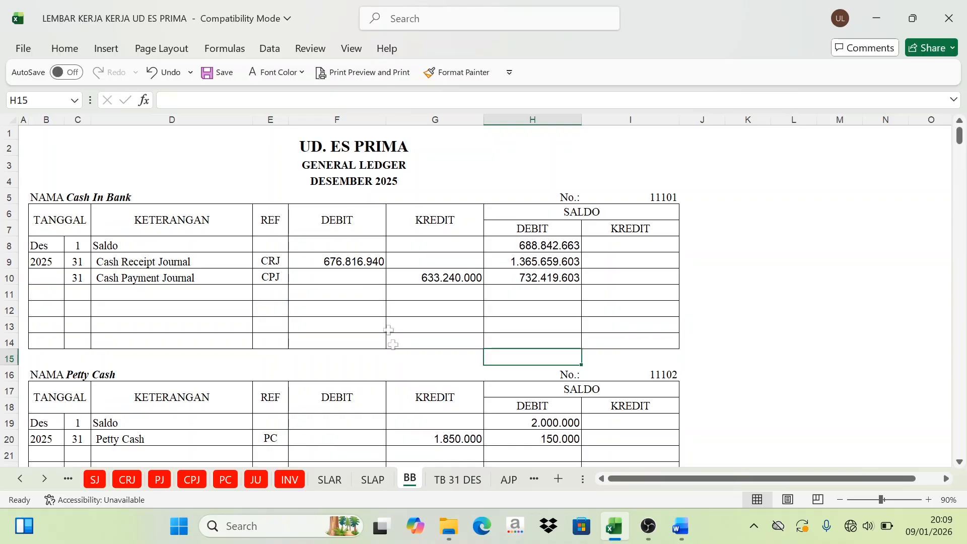
Step: Examine the account codes and names in the 31 December 2025 trial balance on TB 31 DES, from Cash In Bank to Income Tax Expense
click(456, 479)
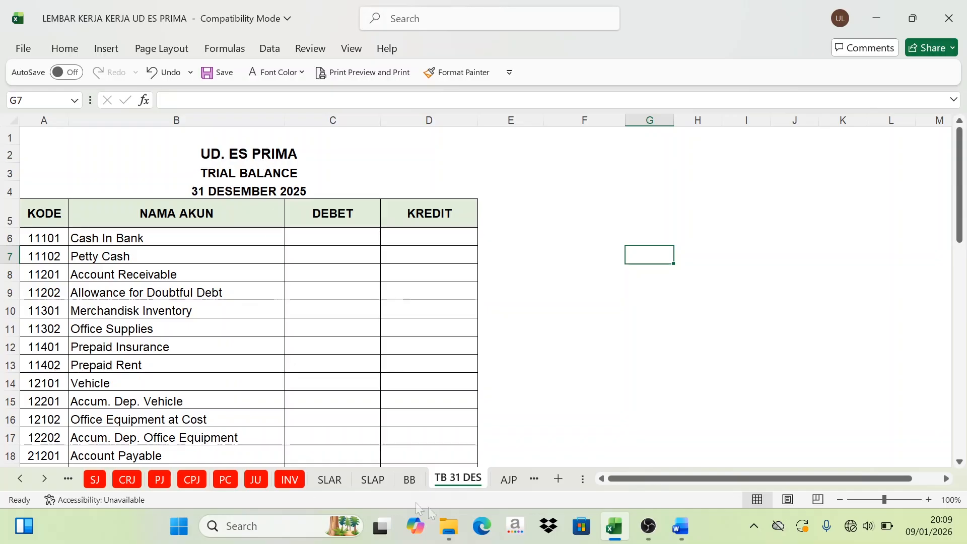
click(409, 479)
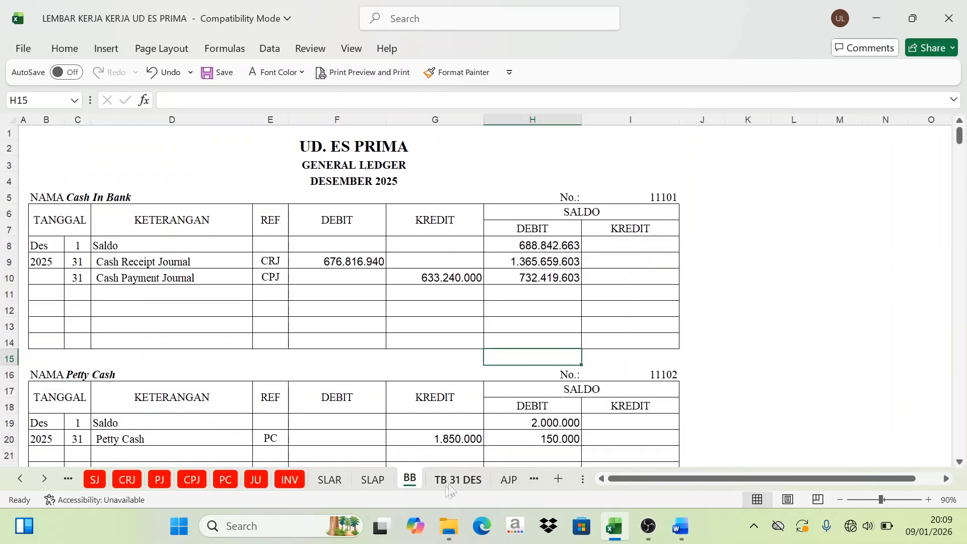
click(452, 481)
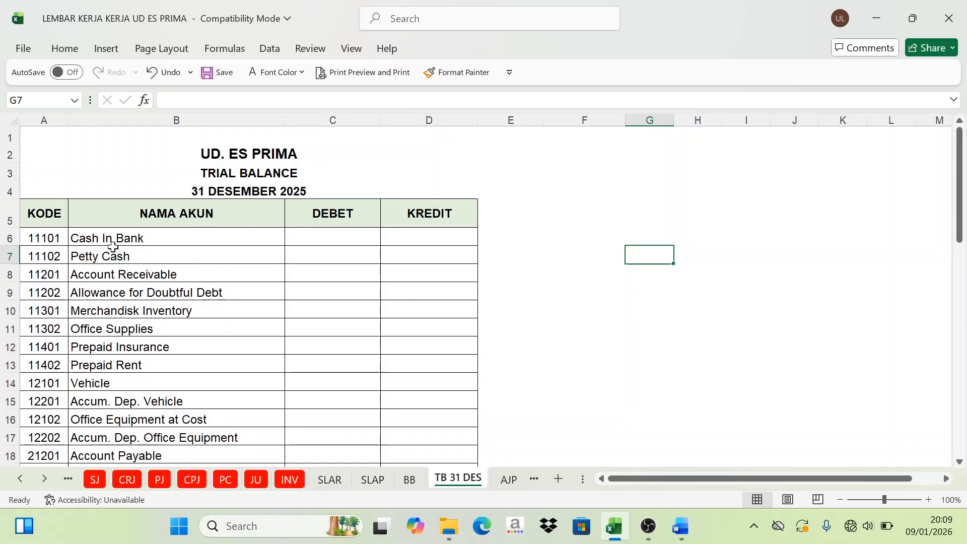
scroll(90, 245, down, 3)
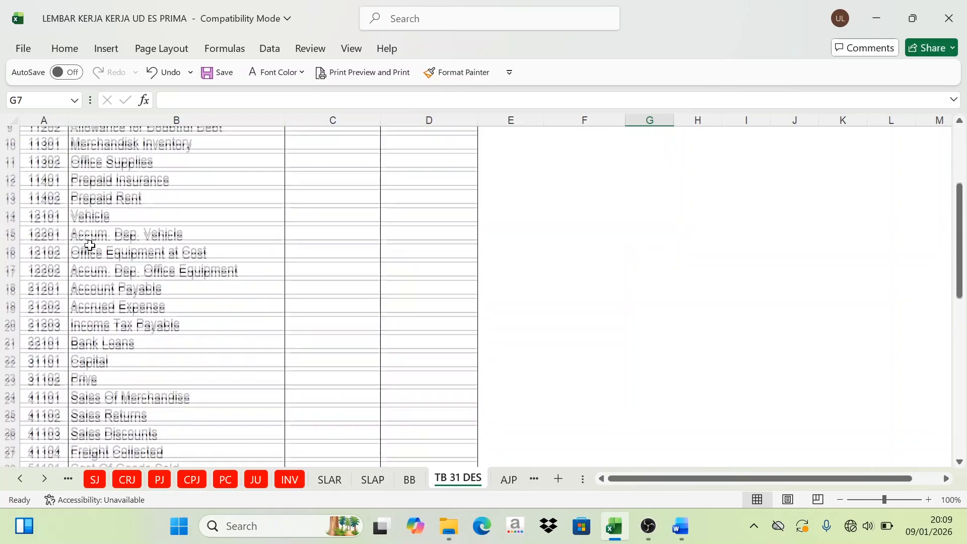
scroll(89, 245, down, 8)
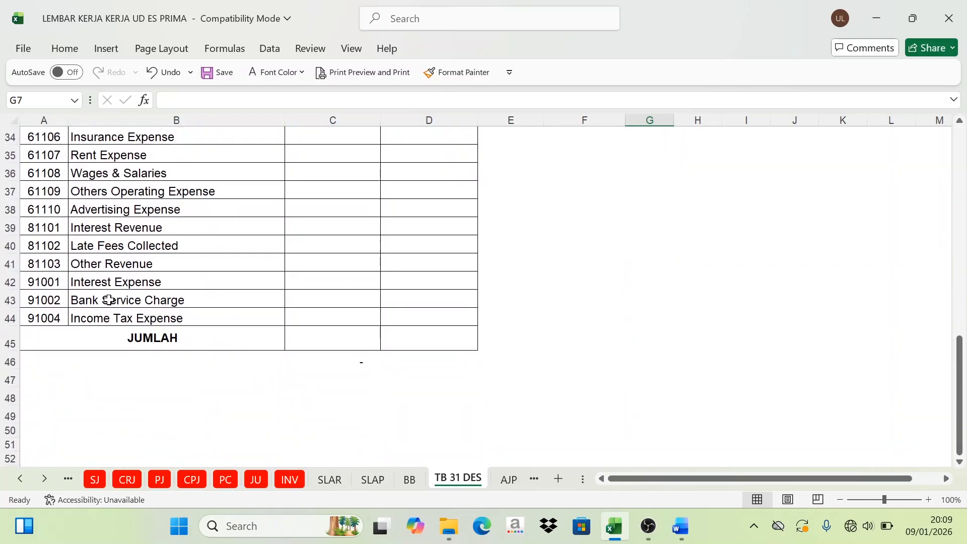
scroll(110, 300, up, 11)
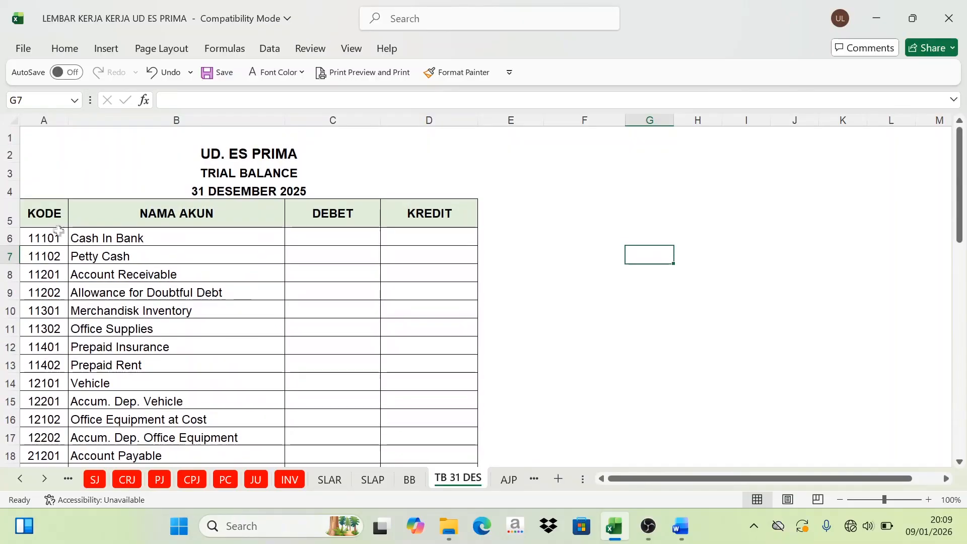
click(56, 223)
click(173, 217)
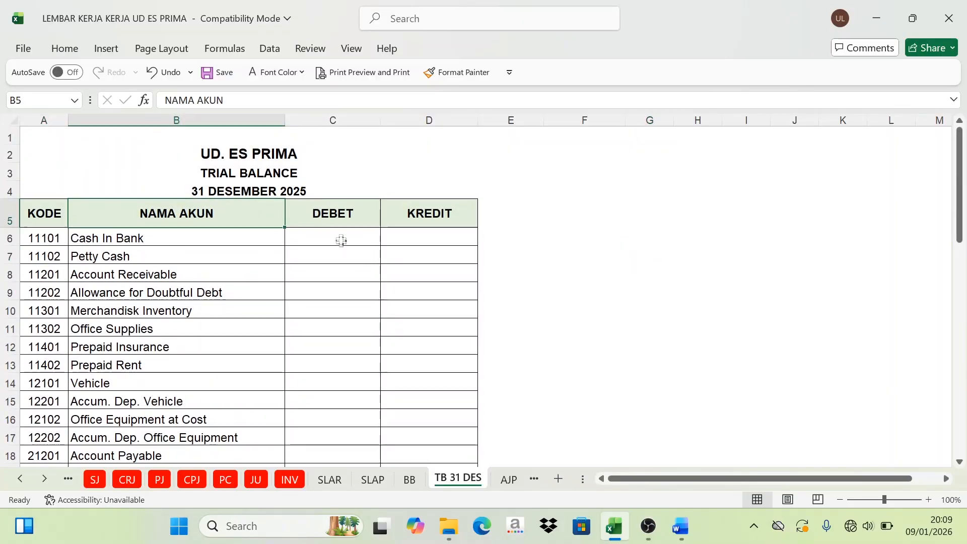
Step: Check the final debit balances of Cash In Bank (H10) and Petty Cash (H20) in the general ledger
click(412, 480)
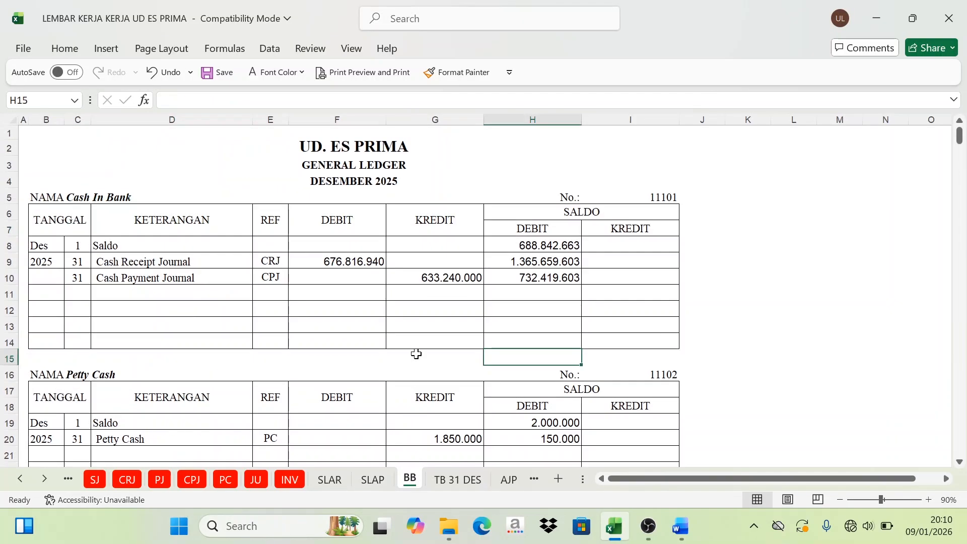
click(80, 199)
click(560, 279)
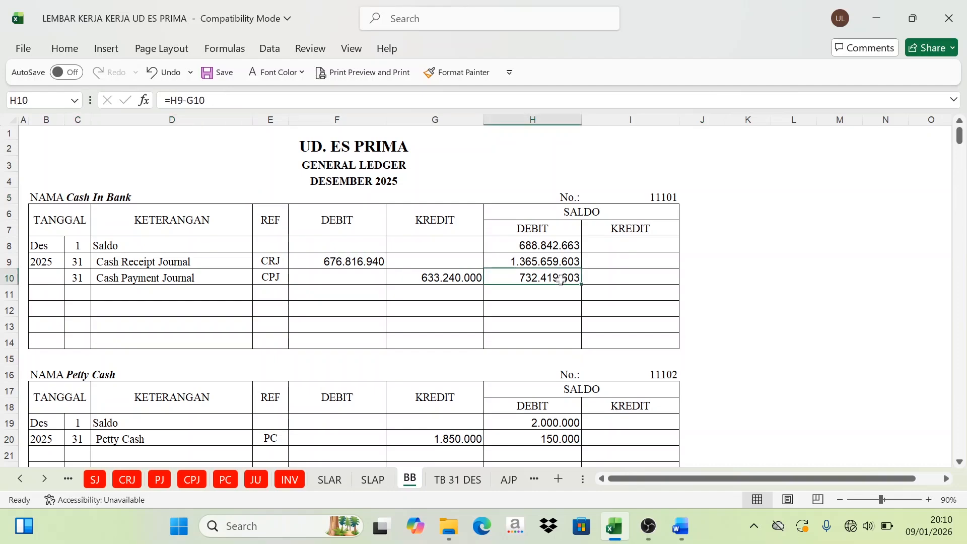
scroll(517, 375, down, 2)
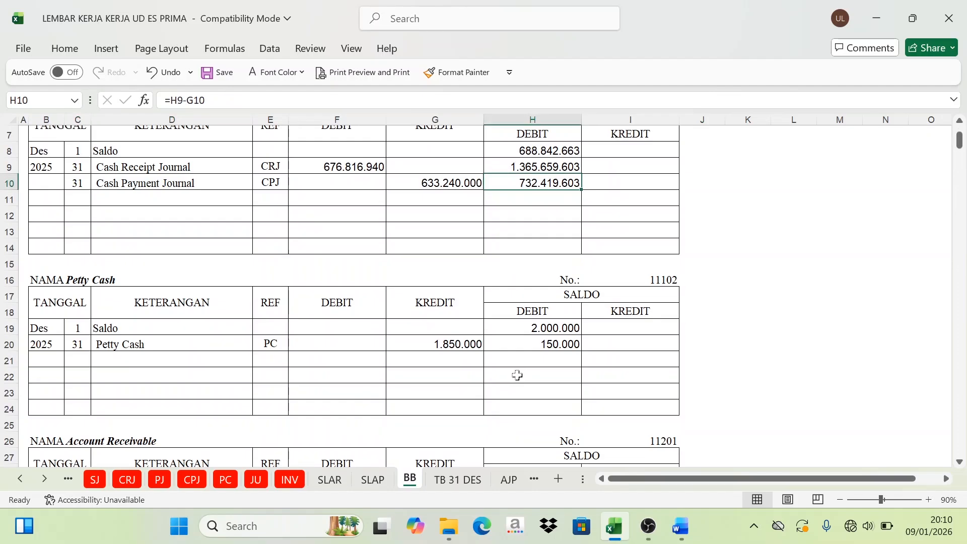
Step: Locate Cash In Bank's final debit balance in BB H10 and show it in TB 31 DES cell C6 (=BB!H10) with black font
click(456, 483)
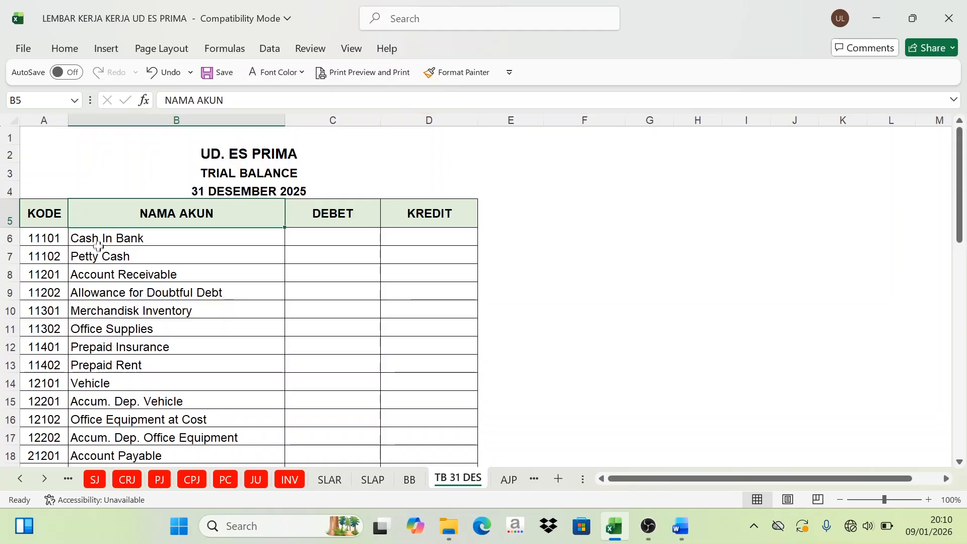
click(173, 240)
click(328, 240)
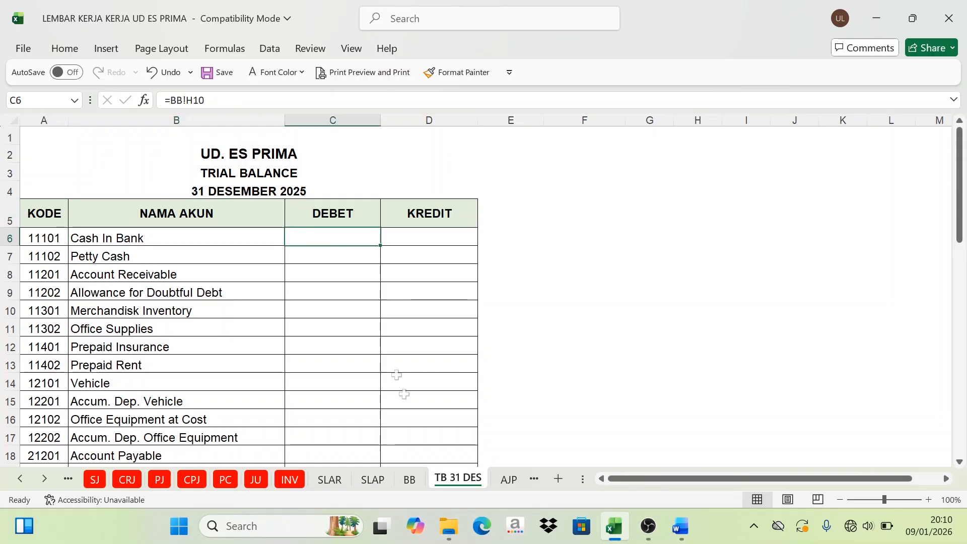
click(409, 479)
scroll(238, 190, up, 2)
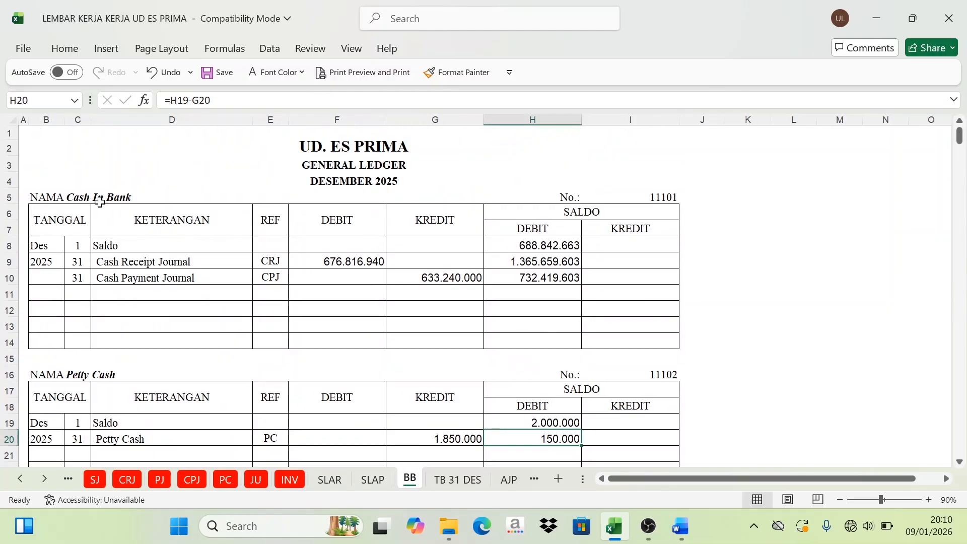
click(86, 197)
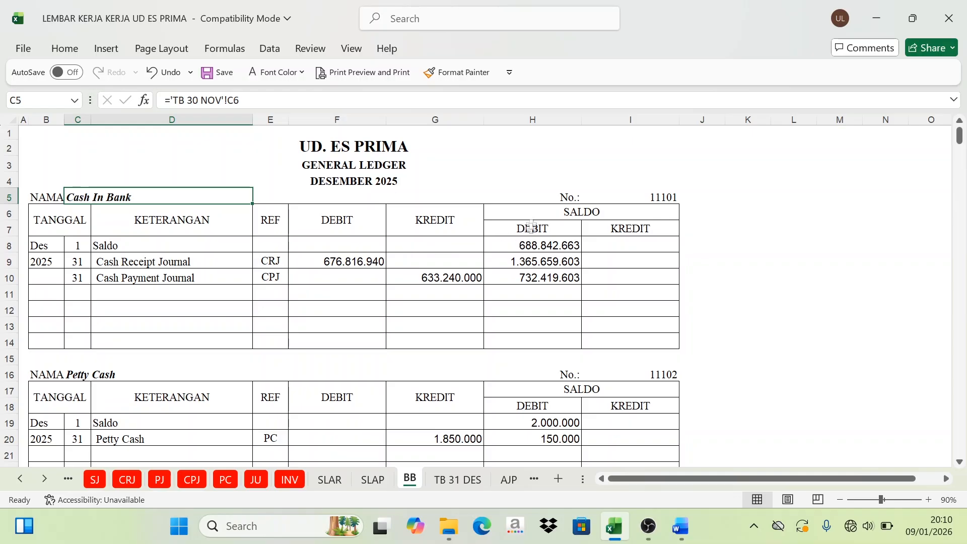
click(527, 272)
click(527, 230)
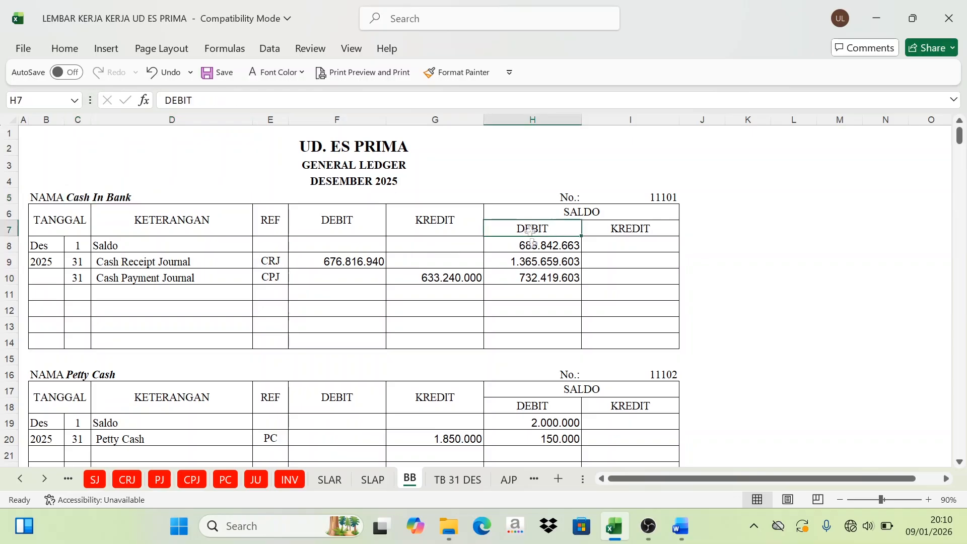
click(532, 274)
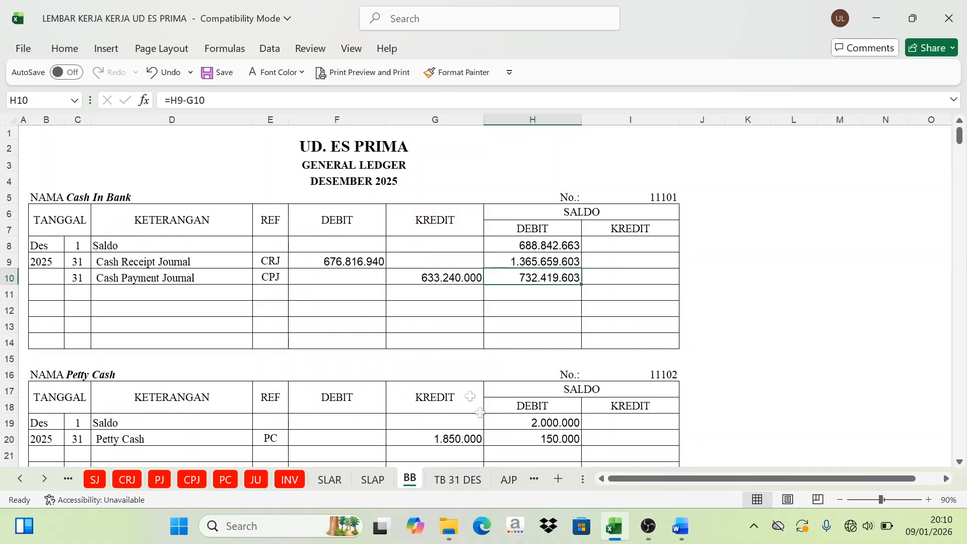
click(459, 479)
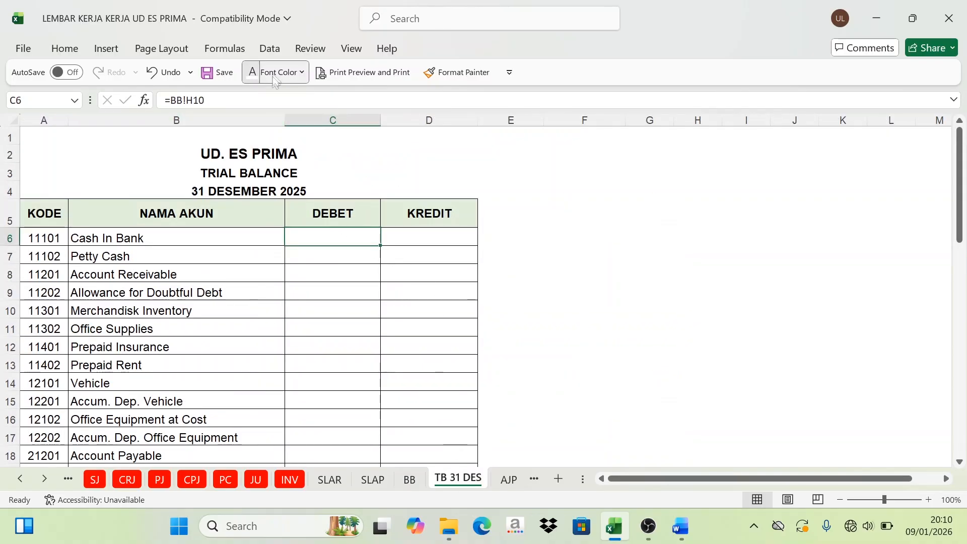
click(301, 72)
click(274, 138)
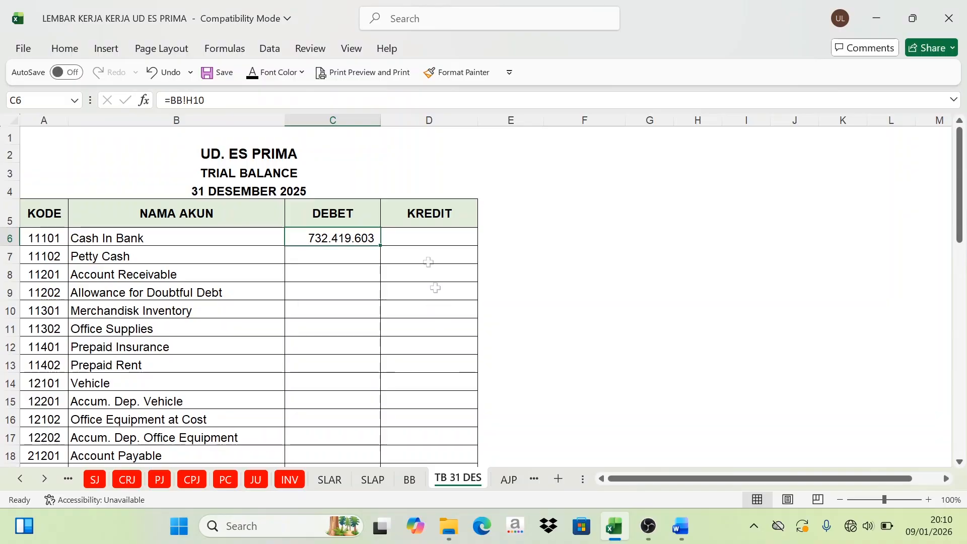
Step: Locate Petty Cash's final debit balance in BB H20 and show it in the trial balance's debit cell C7 (=BB!H20) with black font
click(410, 479)
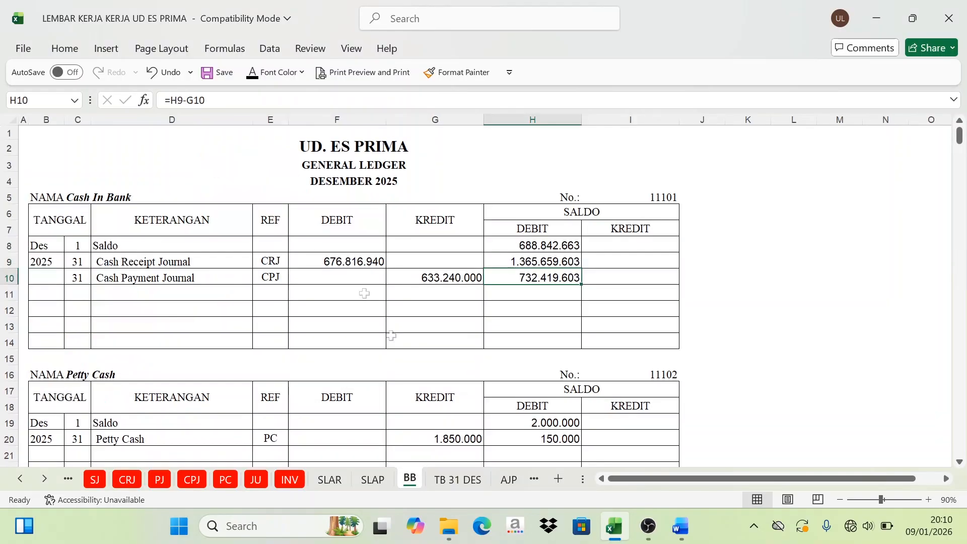
click(90, 377)
scroll(467, 349, down, 3)
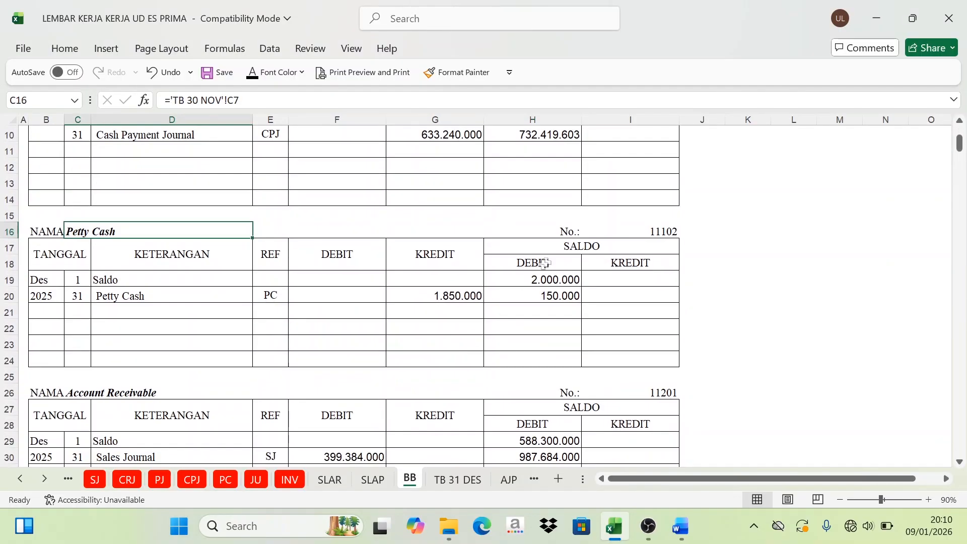
click(543, 263)
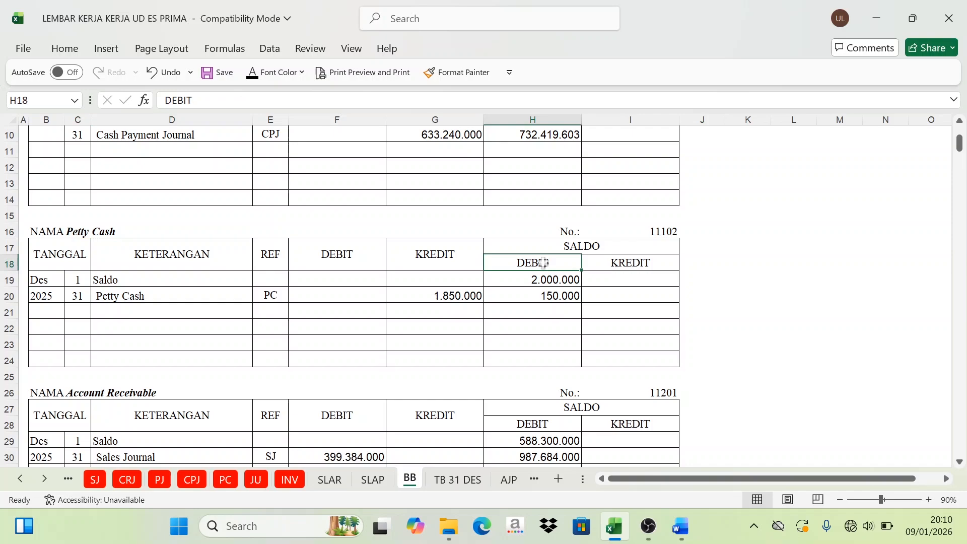
click(551, 298)
click(462, 480)
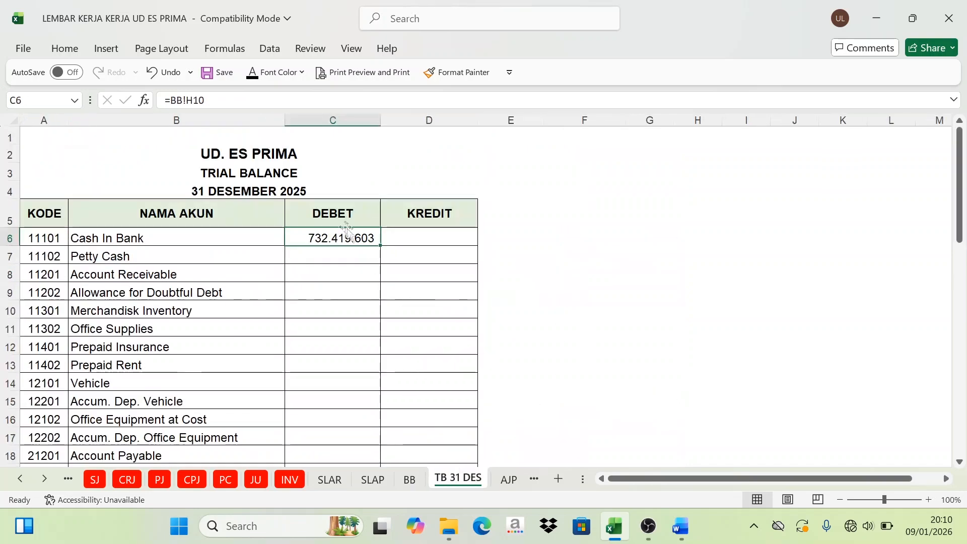
click(312, 257)
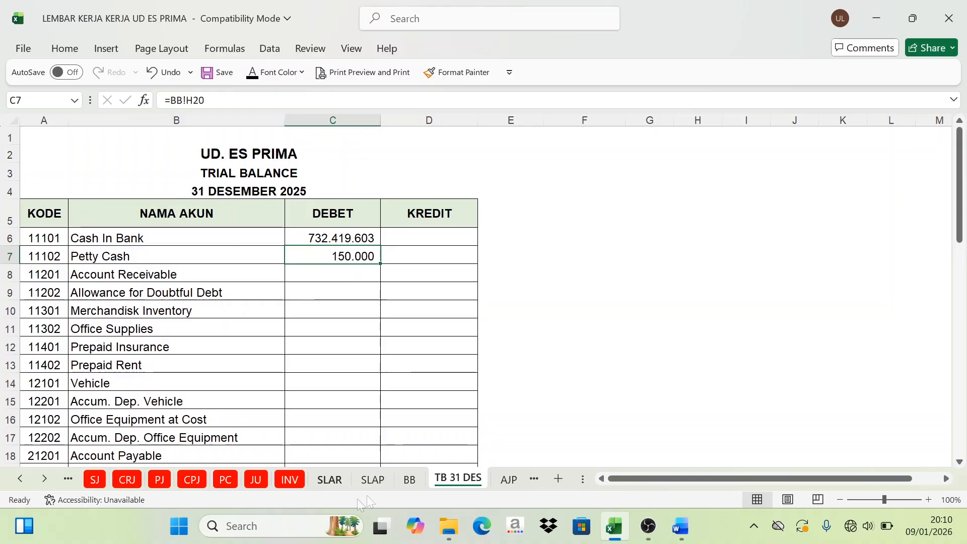
Step: Locate Account Receivable's final debit balance in BB H32 and show it in trial balance cell C8 (=BB!H32) with black font
click(409, 479)
scroll(133, 284, down, 1)
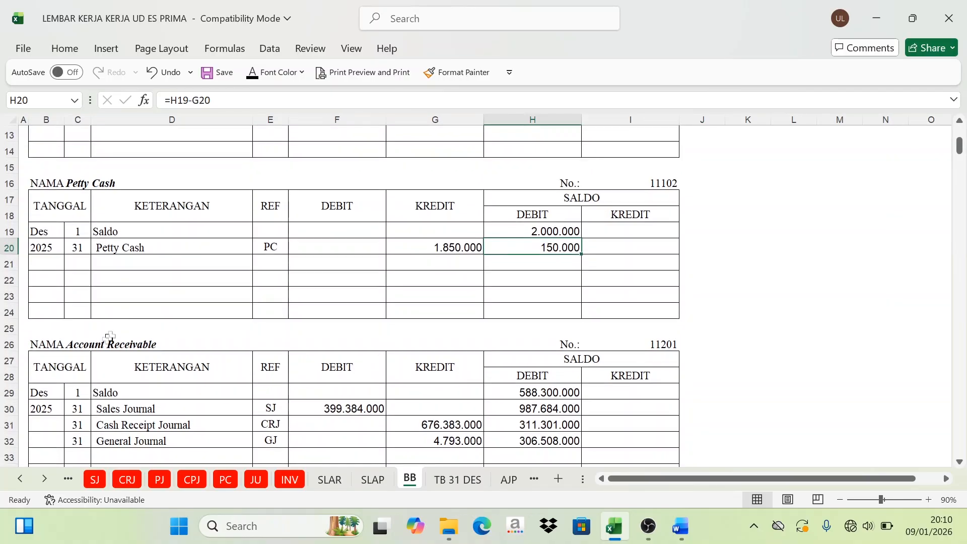
click(108, 339)
scroll(512, 350, down, 1)
click(531, 322)
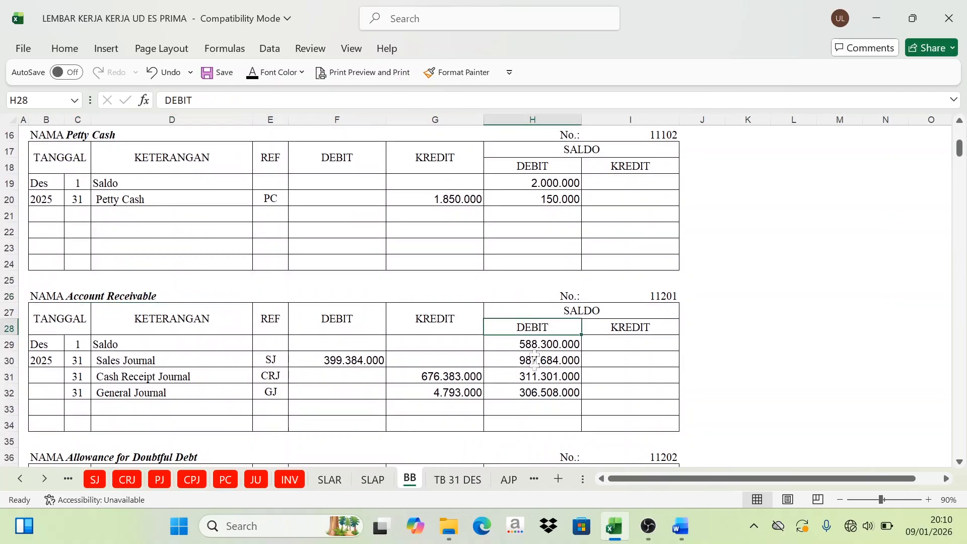
click(532, 396)
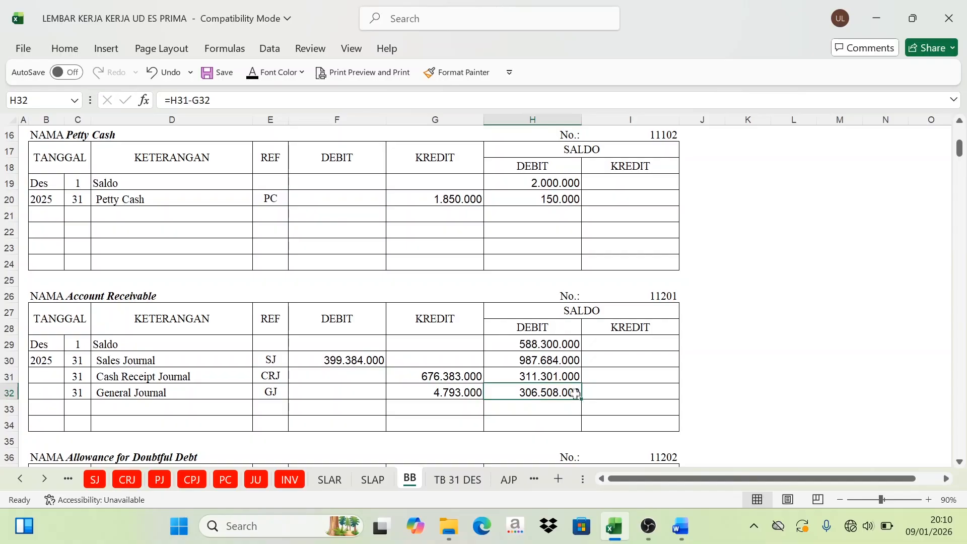
click(455, 479)
click(344, 271)
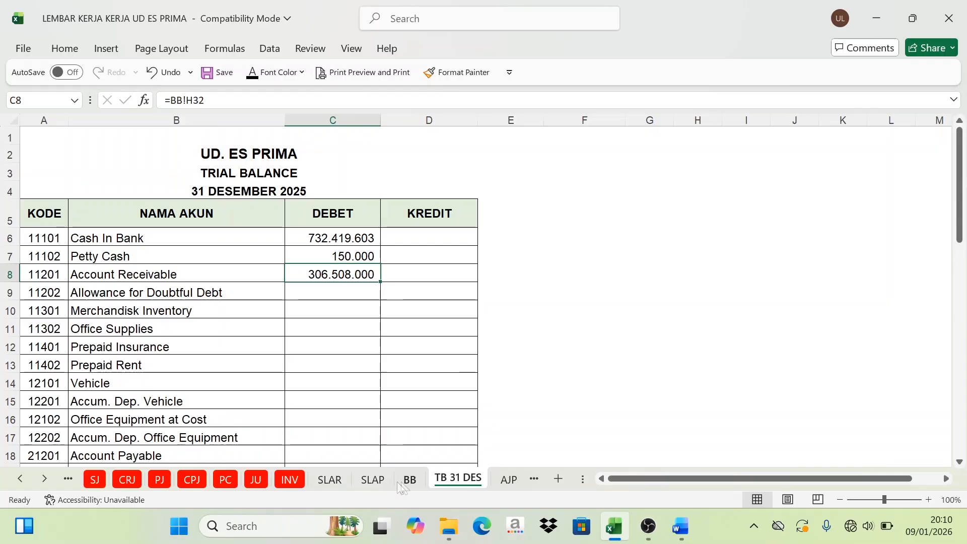
Step: Locate Allowance for Doubtful Debt's credit balance in BB I39 and show it in trial balance cell D9 (=BB!I39) with black font
click(410, 479)
scroll(336, 380, down, 1)
scroll(336, 381, down, 3)
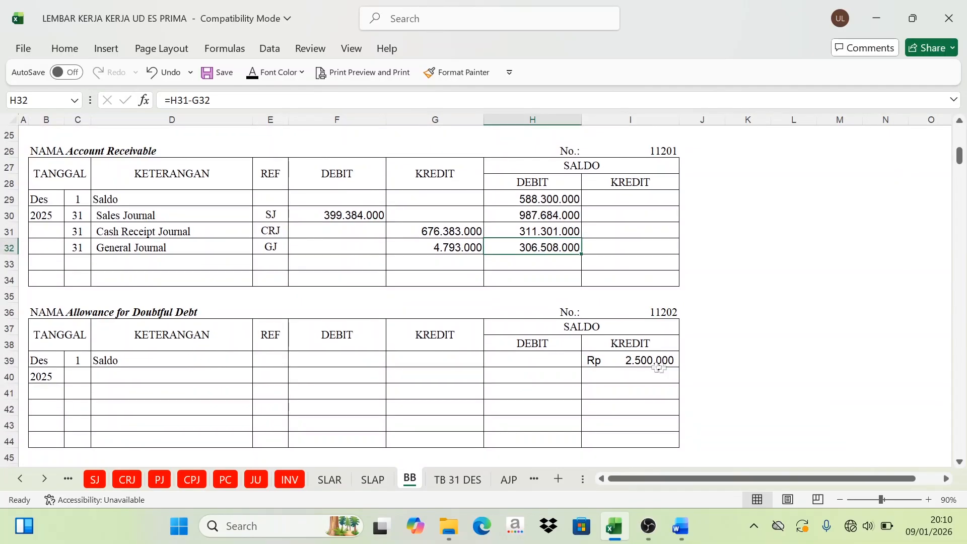
click(660, 363)
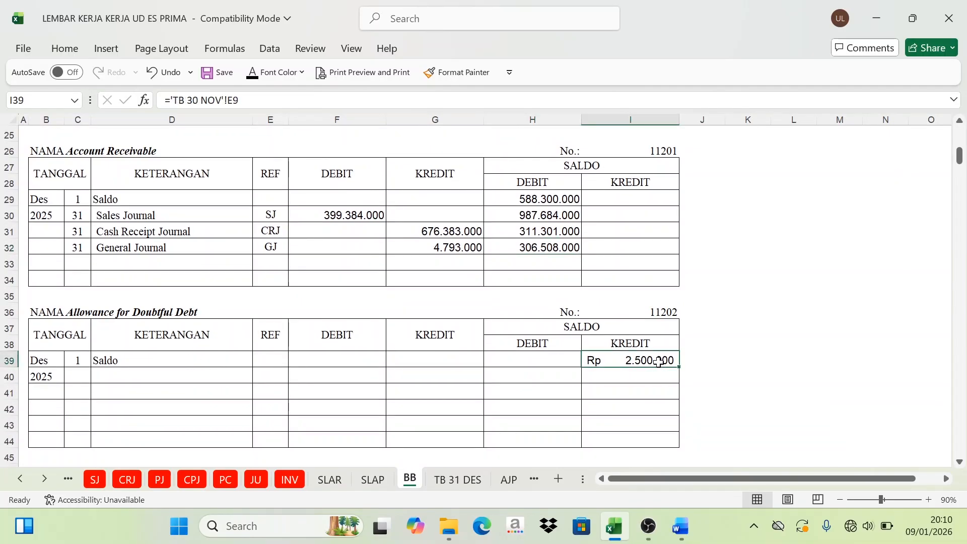
click(460, 479)
click(405, 295)
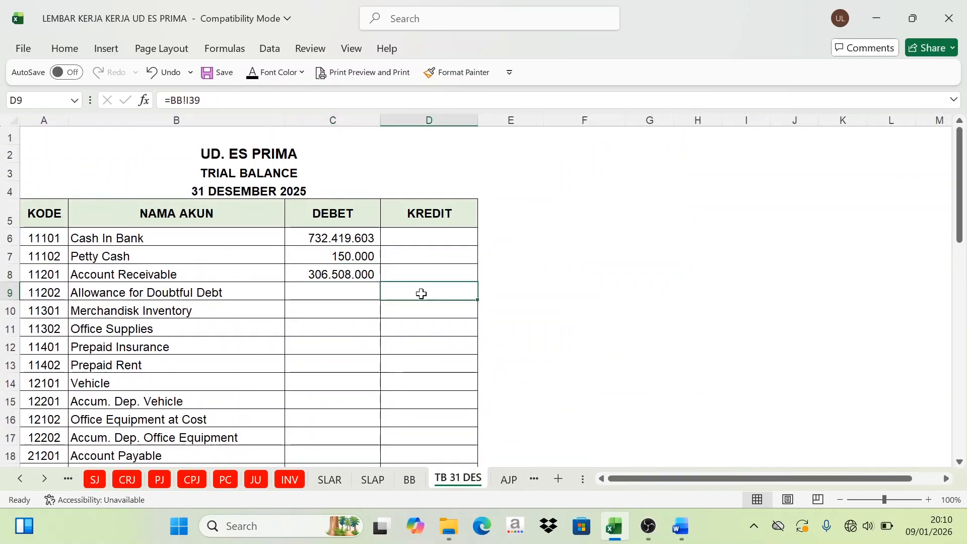
click(253, 73)
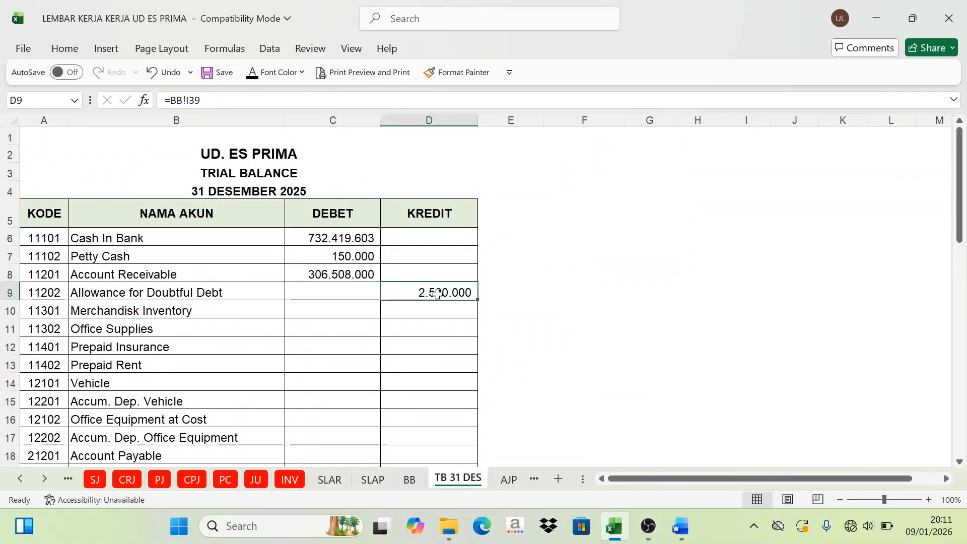
Step: Locate Merchandisk Inventory's final debit balance in BB H54 and show it in trial balance cell C10 (=BB!H54) with black font
click(409, 479)
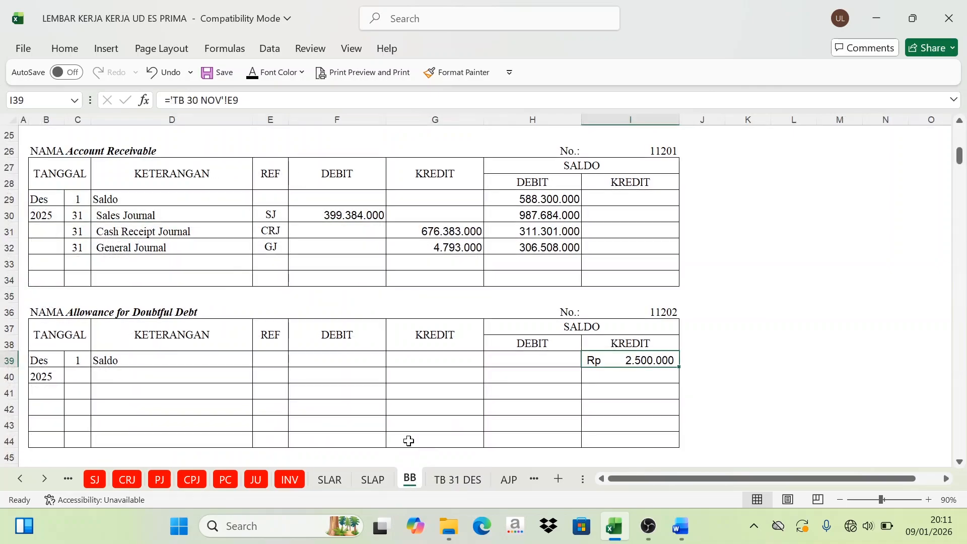
scroll(409, 441, down, 5)
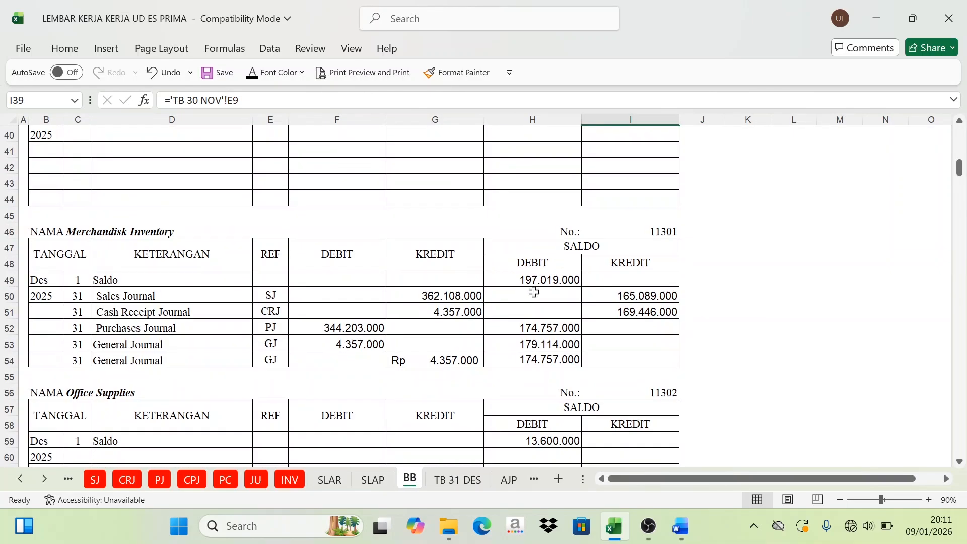
click(541, 265)
click(544, 360)
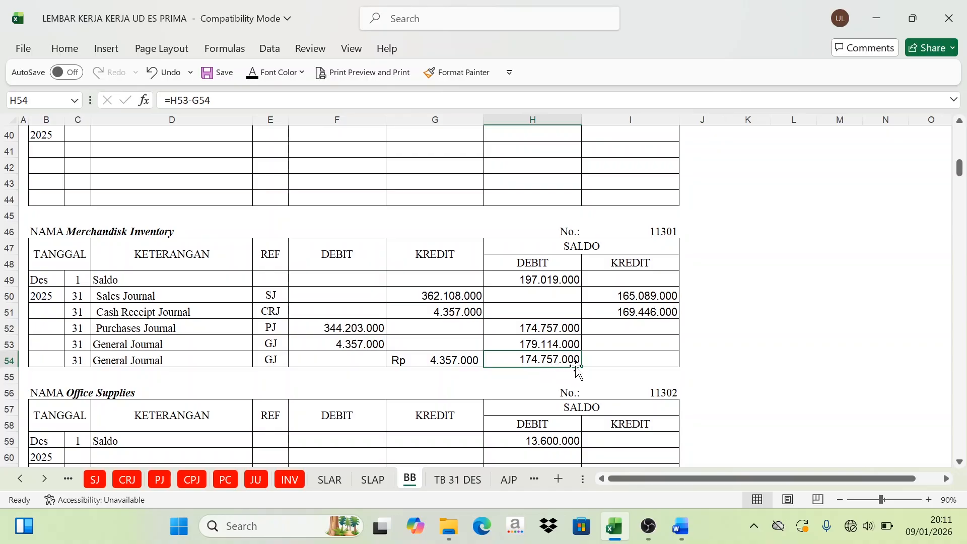
click(458, 481)
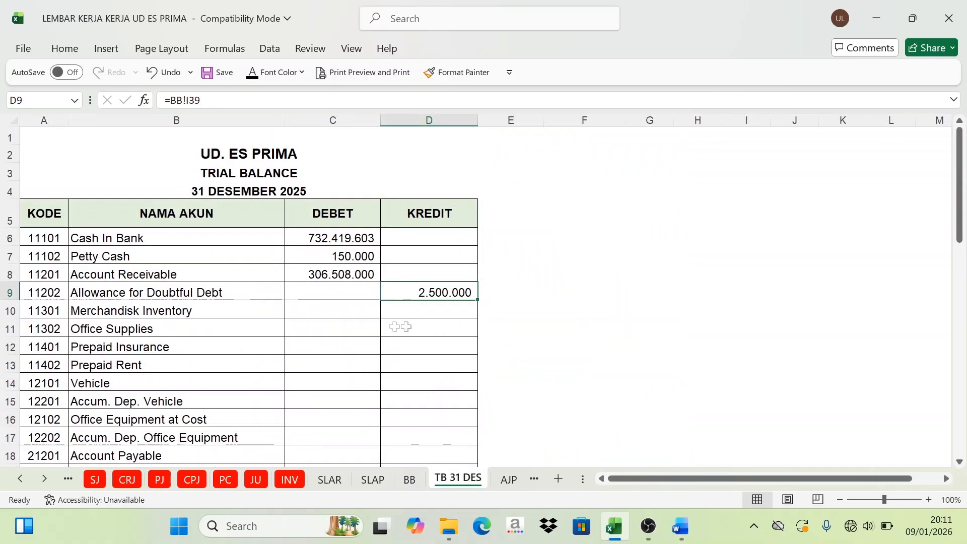
click(346, 313)
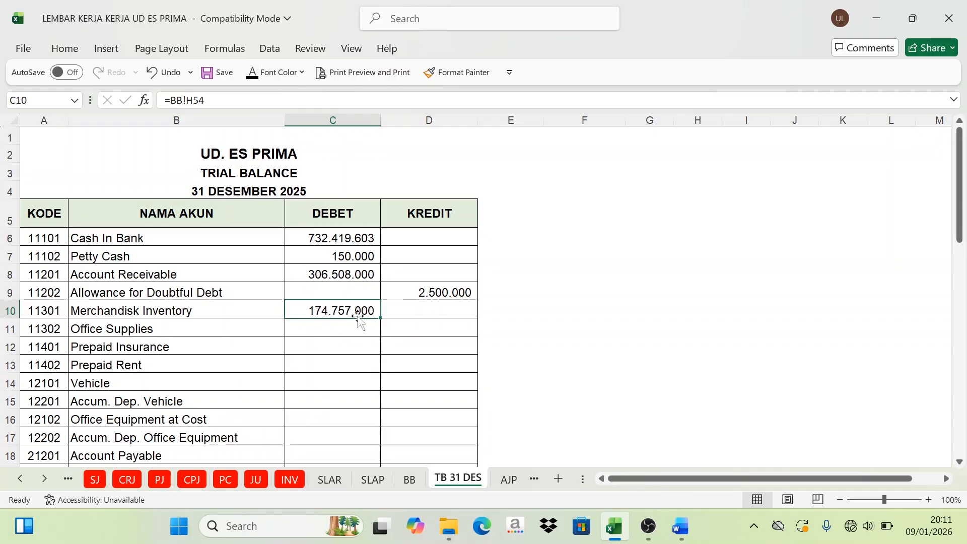
Step: Locate Office Supplies' debit balance in BB H59 and show it in trial balance cell C11 (=BB!H59) with black font
click(407, 484)
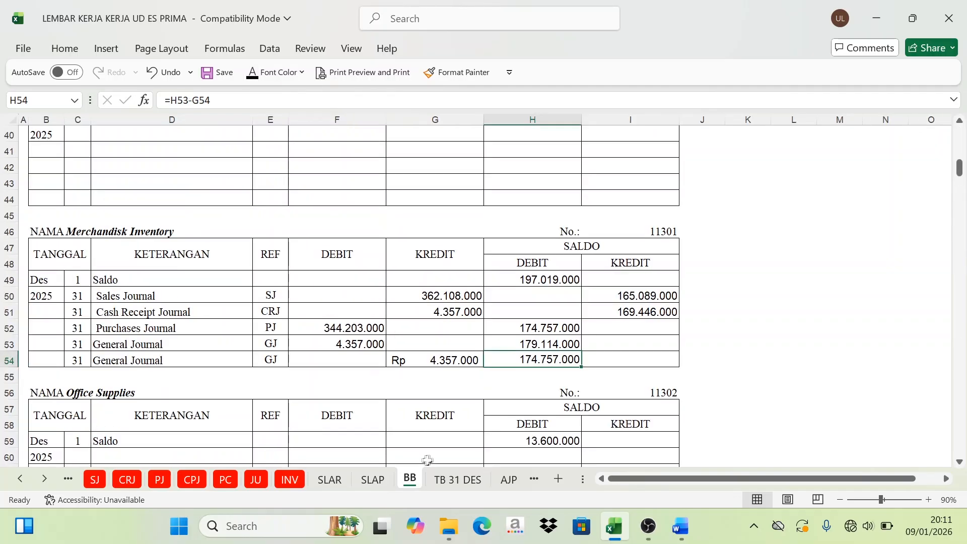
scroll(489, 416, down, 4)
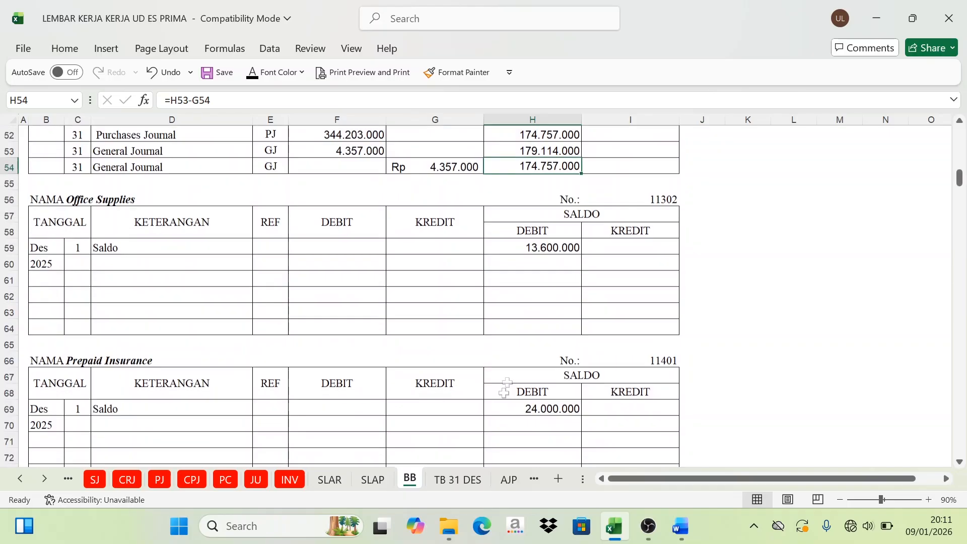
scroll(518, 357, up, 2)
click(562, 348)
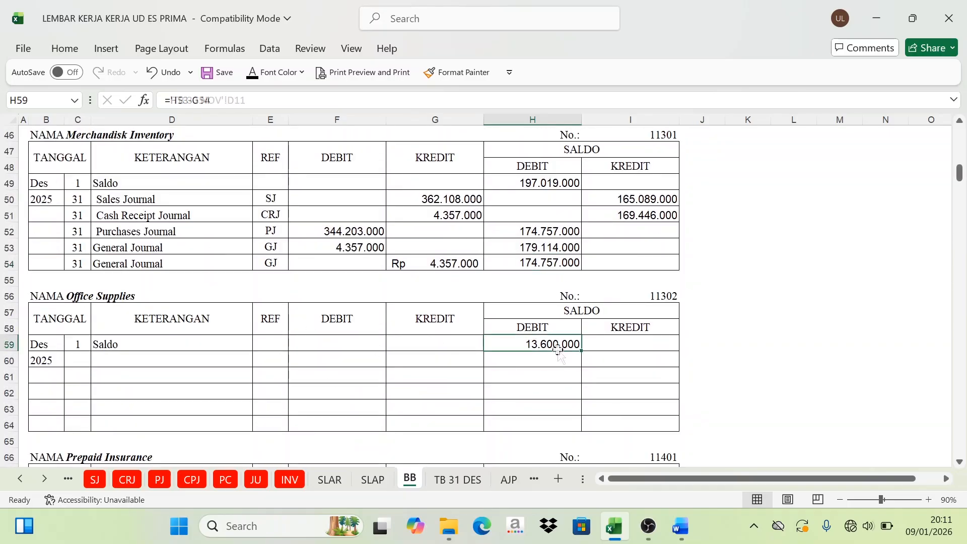
click(456, 480)
click(324, 326)
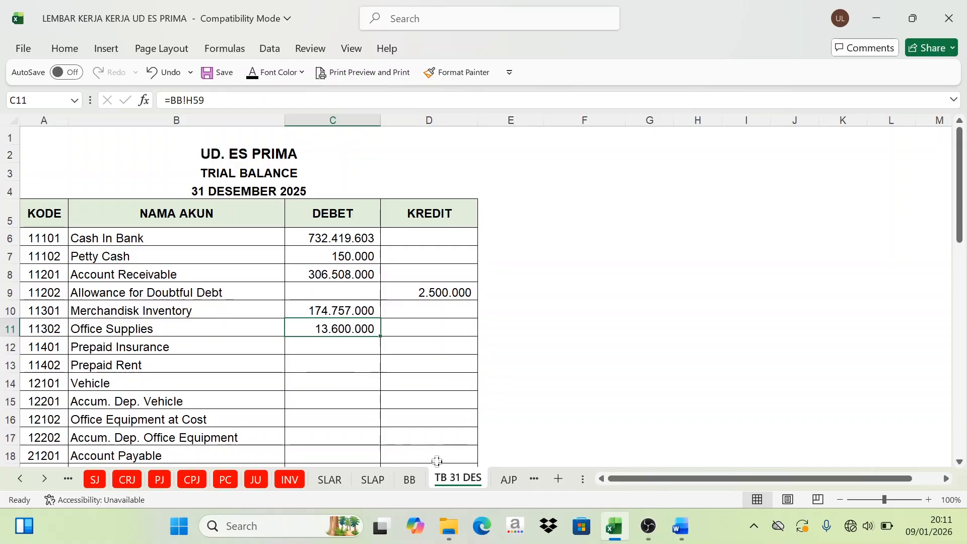
Step: Check the ledger debit balances of Prepaid Insurance (H69) and Prepaid Rent (H79) and locate the remaining debit cells in the trial balance
click(420, 478)
scroll(557, 398, down, 3)
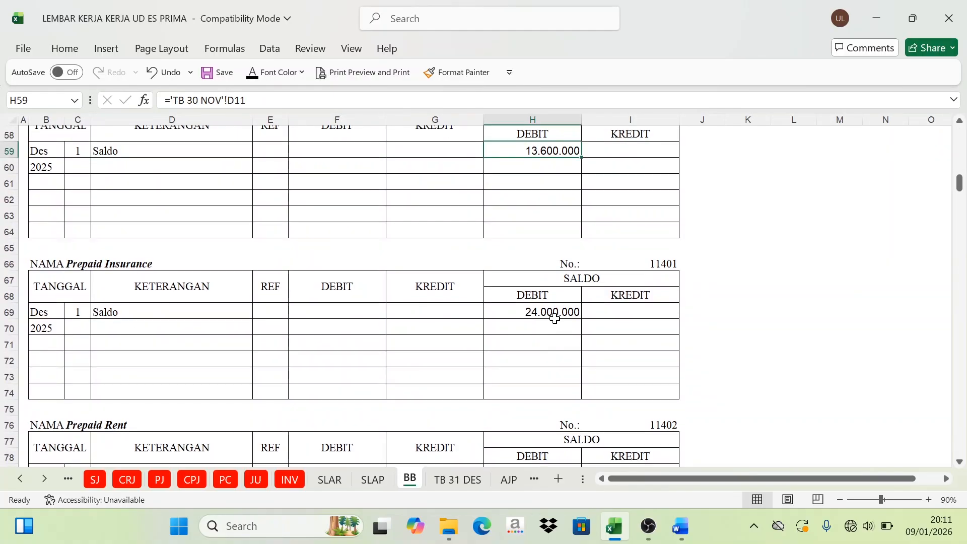
click(554, 315)
scroll(527, 347, down, 3)
click(539, 330)
scroll(537, 355, down, 3)
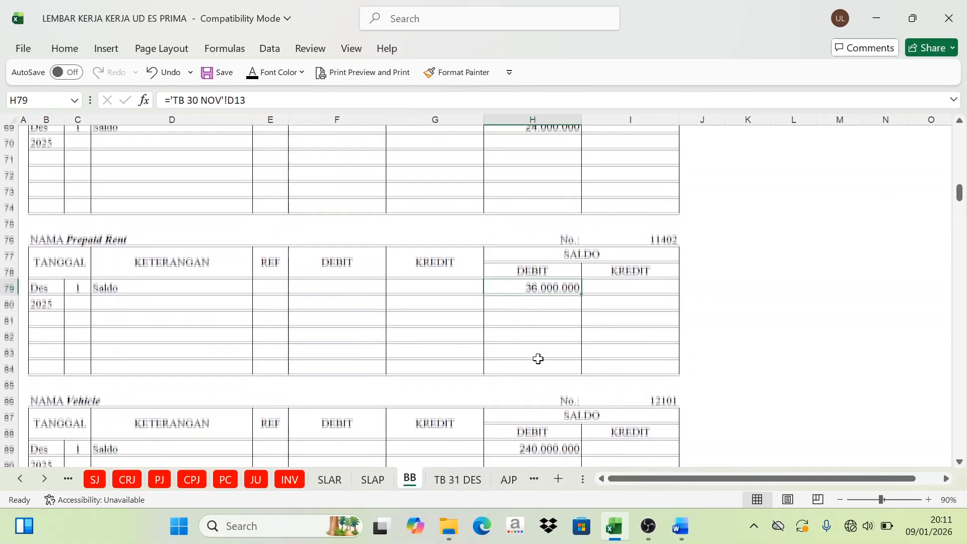
click(439, 482)
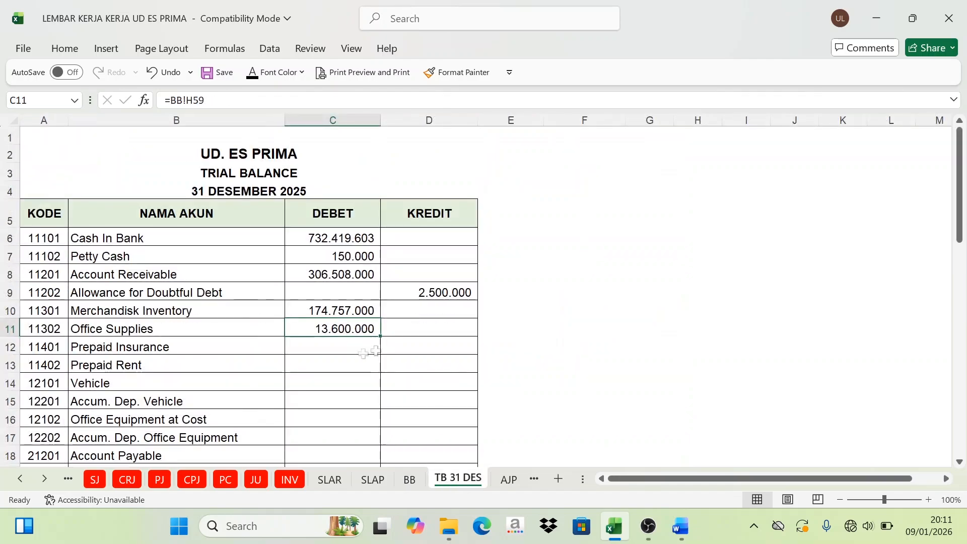
drag(375, 366, 354, 451)
Step: Check the BB credit balances of Accum. Dep. Vehicle (I99), Accum. Dep. Office Equipment (I119) and Account Payable, then locate trial balance cells D15:D18
click(406, 481)
scroll(533, 411, down, 5)
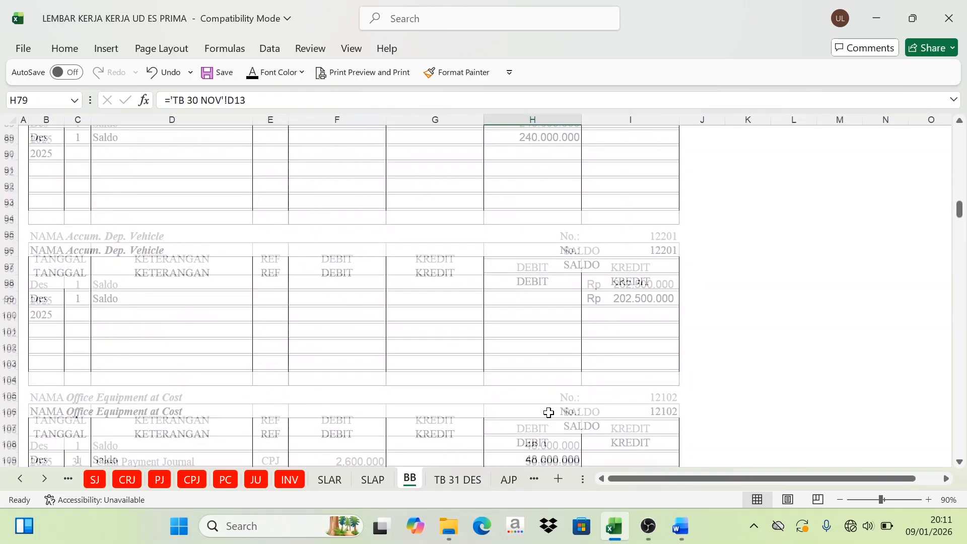
click(637, 265)
scroll(620, 343, down, 3)
scroll(619, 368, down, 1)
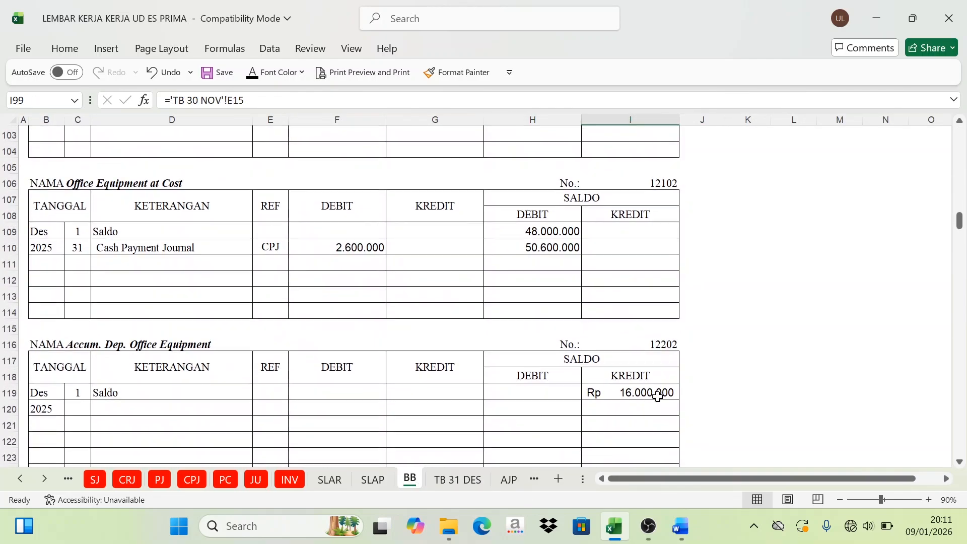
click(620, 394)
scroll(619, 395, down, 3)
scroll(645, 414, down, 2)
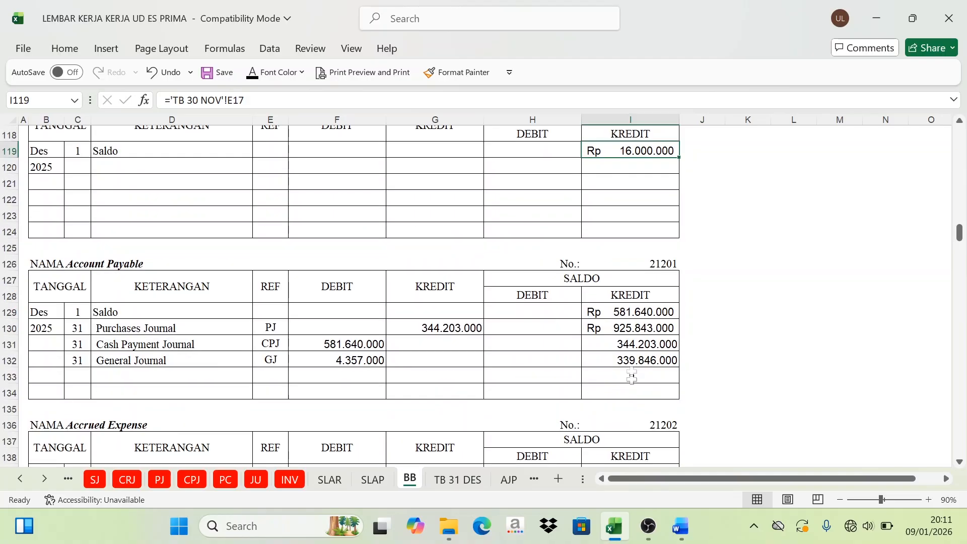
click(457, 480)
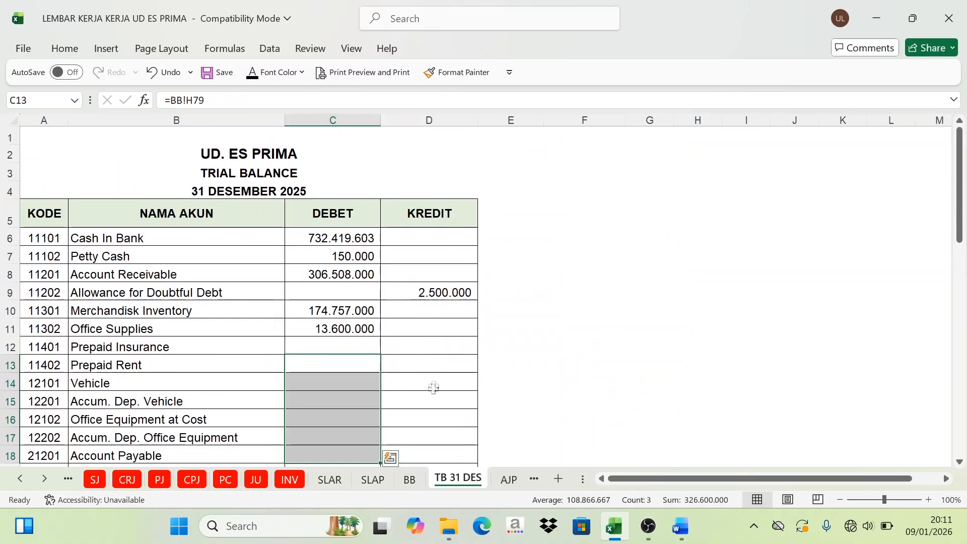
drag(433, 401, 442, 446)
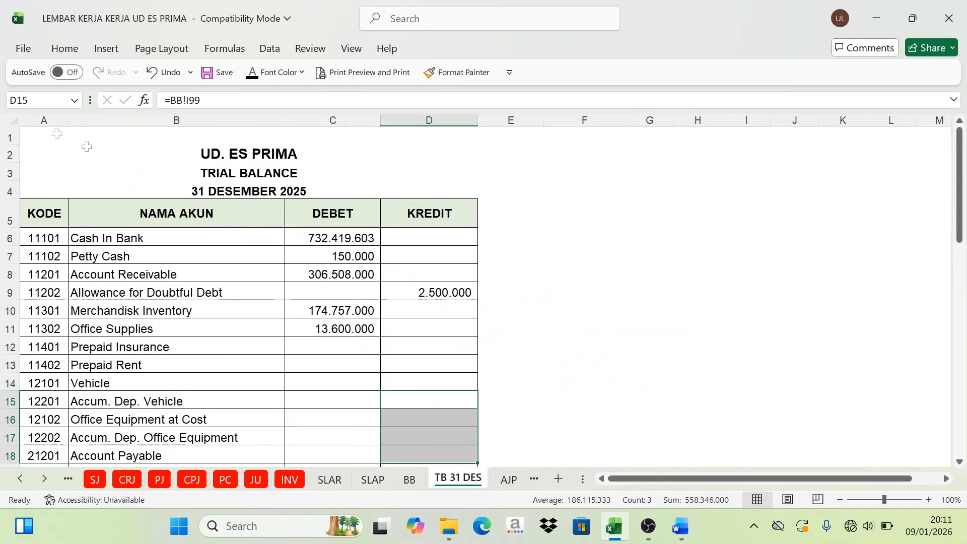
Step: Look through the remaining BB ledger balances and set the font of the entire TB 31 DES sheet to black
click(13, 120)
scroll(391, 374, down, 2)
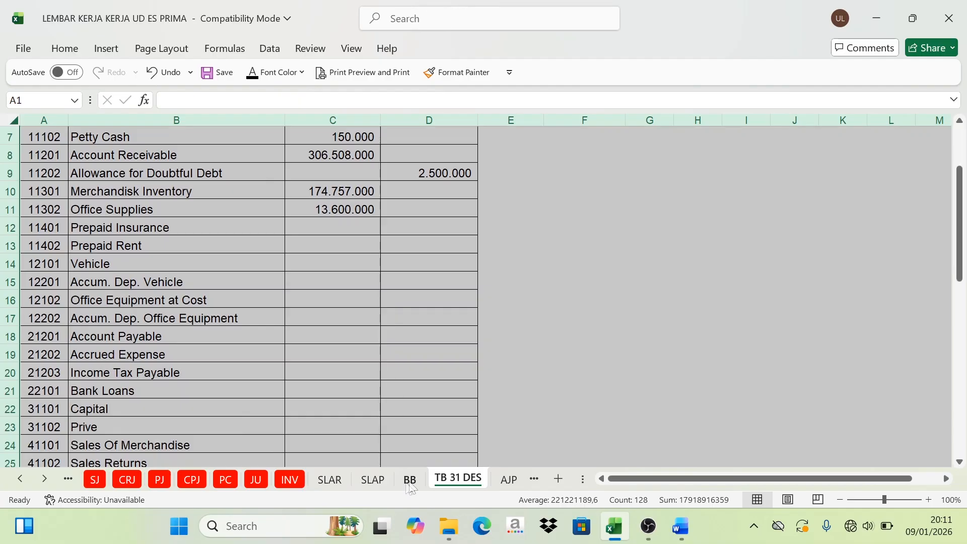
click(410, 480)
scroll(504, 403, down, 15)
scroll(566, 432, down, 8)
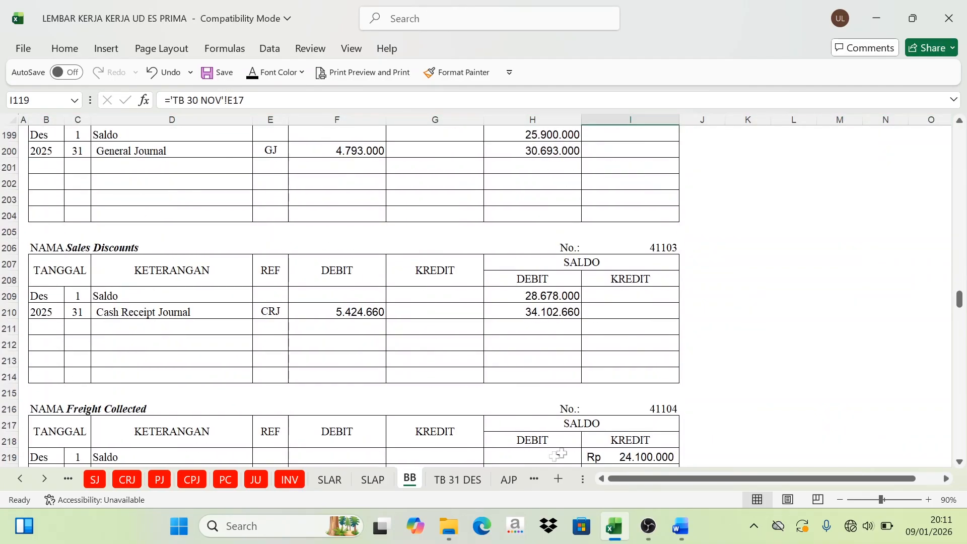
click(448, 481)
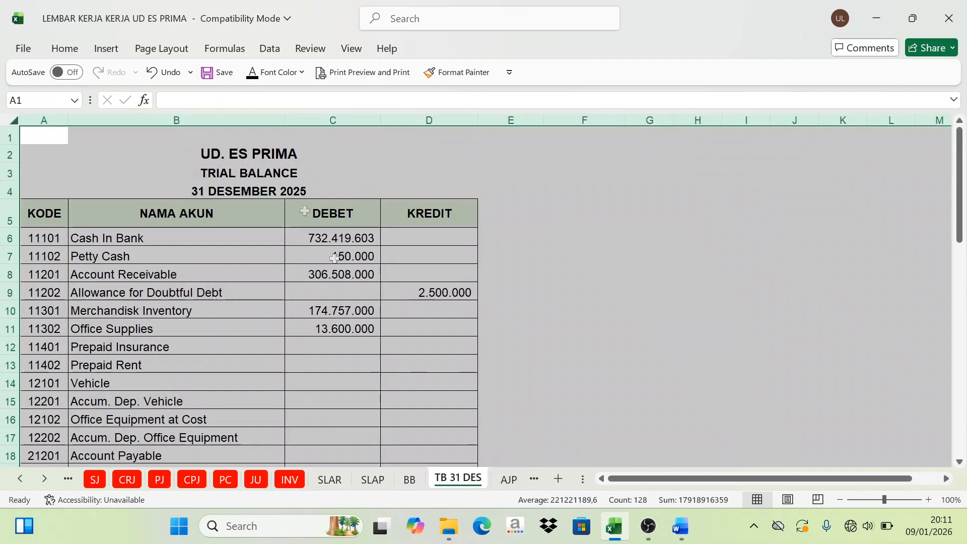
click(332, 328)
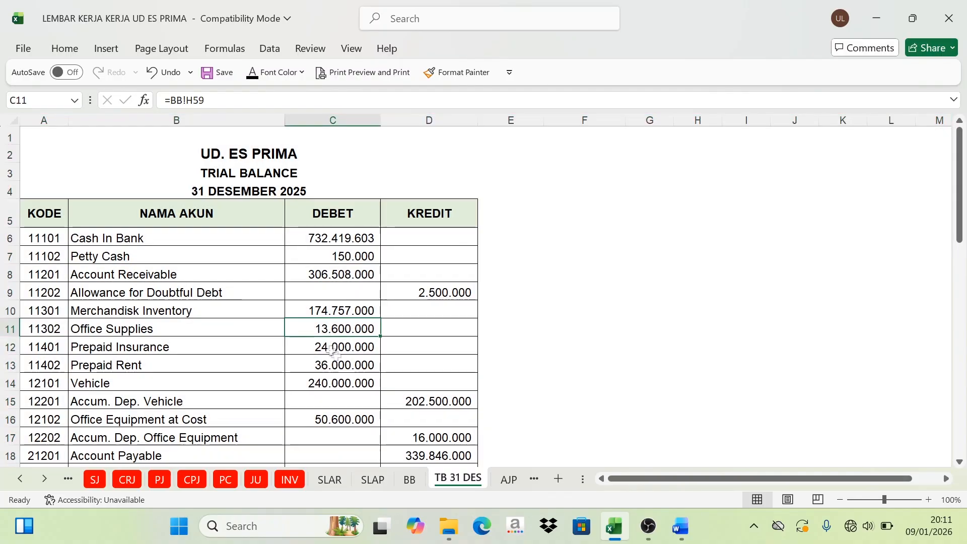
Step: Review the trial balance accounts down to Income Tax Expense and compare the debit and credit totals in the JUMLAH row
scroll(332, 352, down, 7)
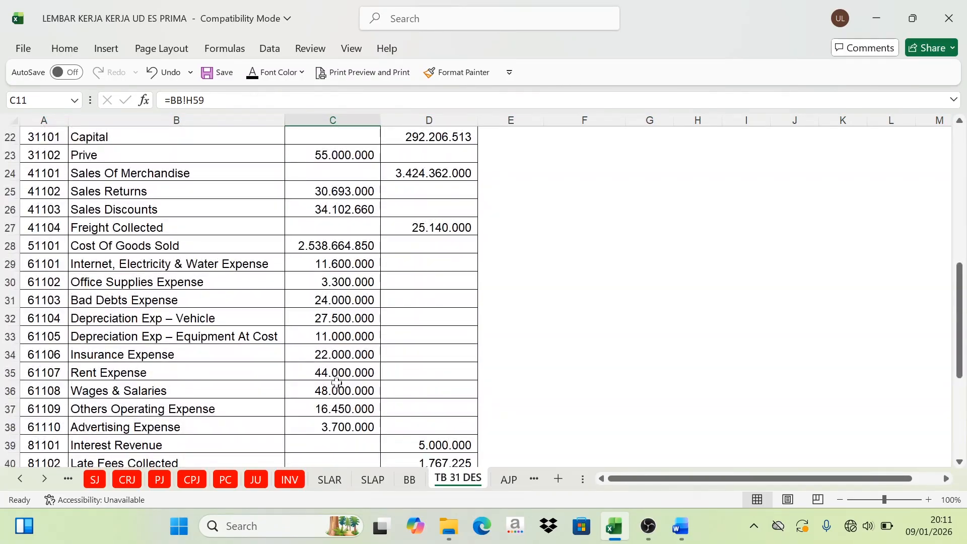
scroll(336, 382, down, 3)
scroll(336, 384, up, 1)
scroll(337, 385, down, 2)
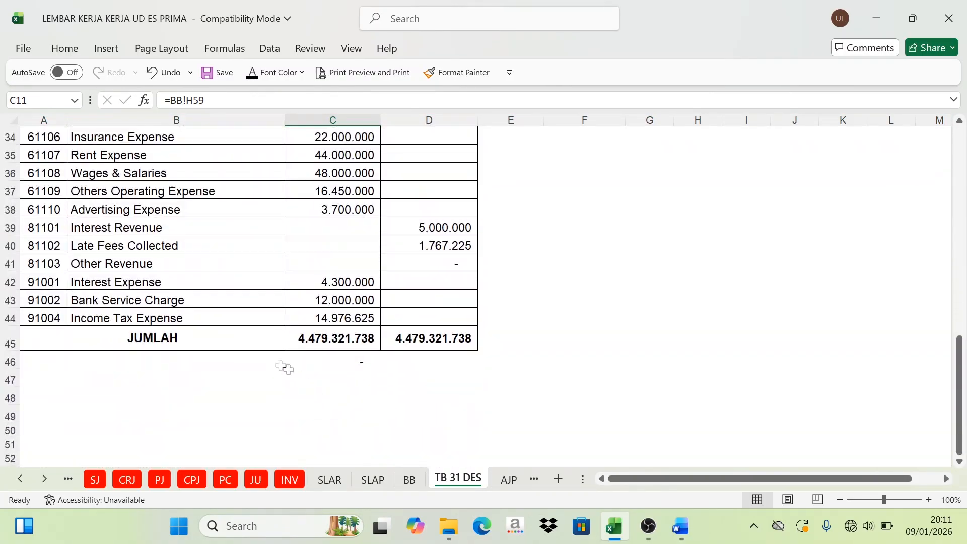
drag(225, 338, 396, 339)
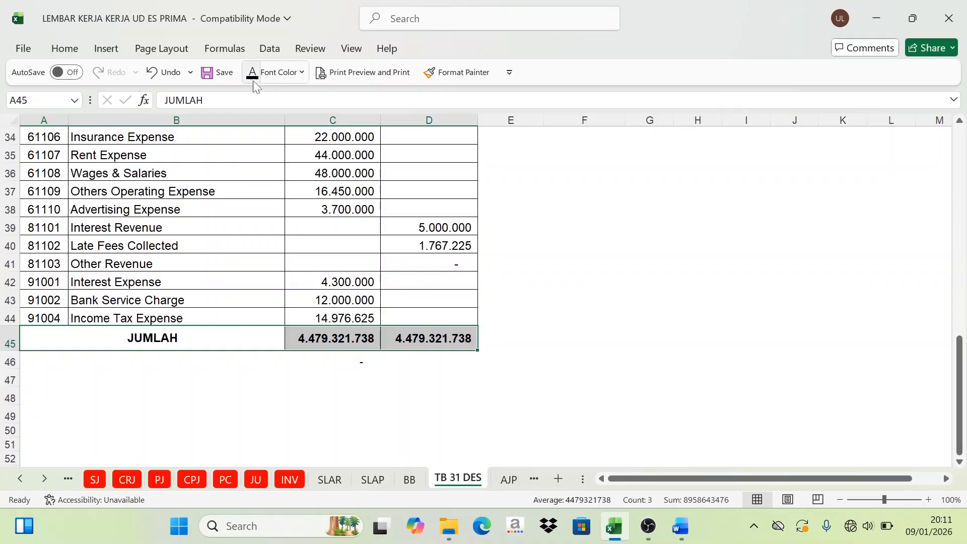
click(367, 339)
click(394, 336)
drag(225, 337, 391, 339)
click(308, 377)
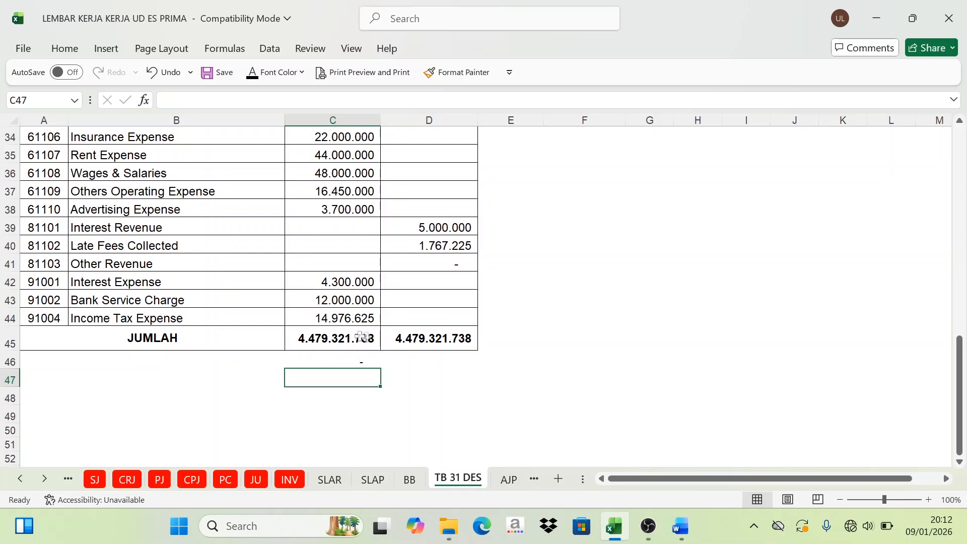
Step: Fill the trial balance's JUMLAH row (A45:D45) with the same light green as the header row
click(361, 337)
click(423, 339)
drag(335, 340, 403, 347)
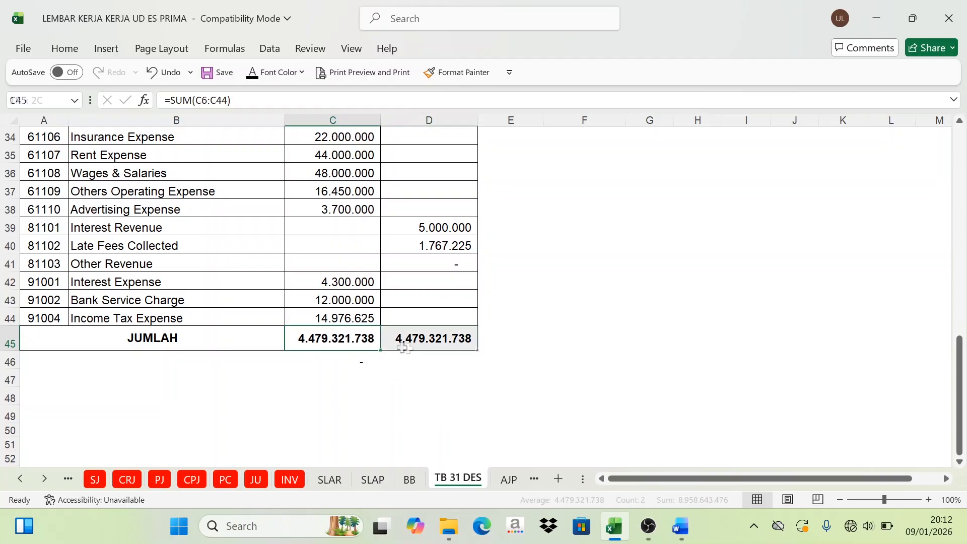
drag(237, 339, 413, 340)
click(66, 49)
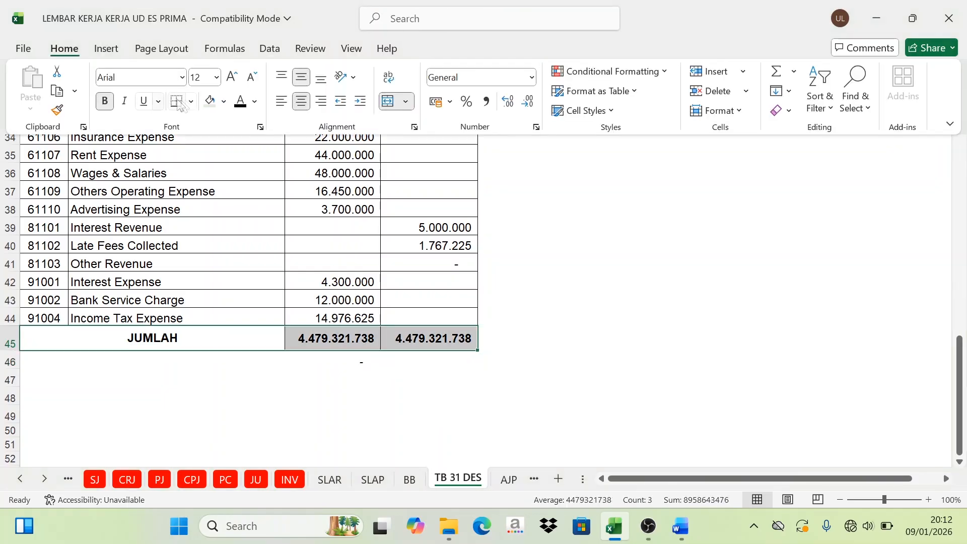
scroll(295, 292, up, 11)
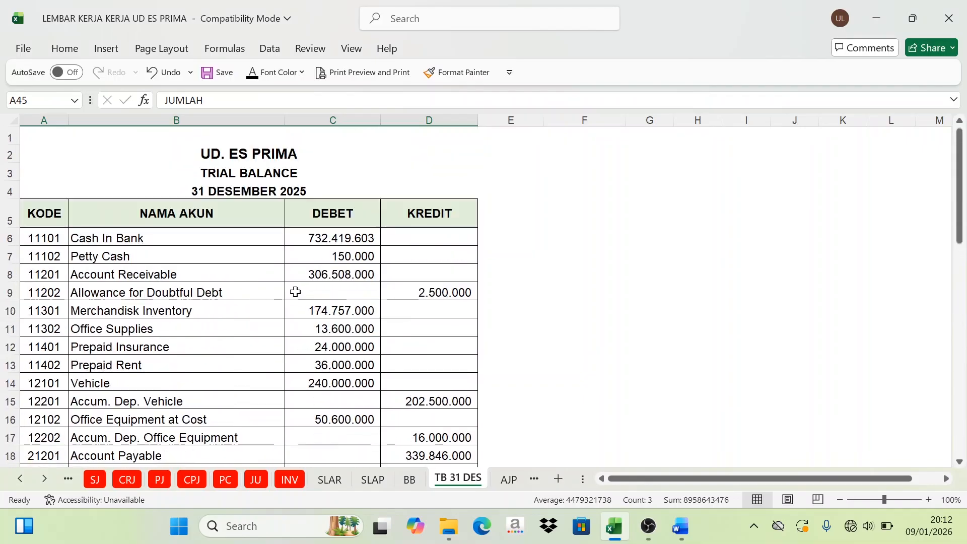
click(316, 195)
scroll(313, 237, down, 11)
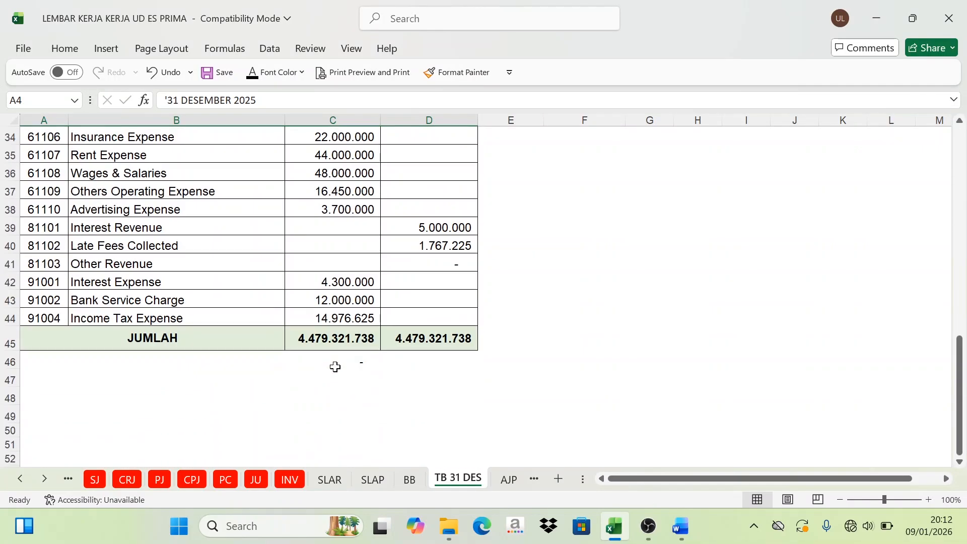
scroll(335, 367, up, 11)
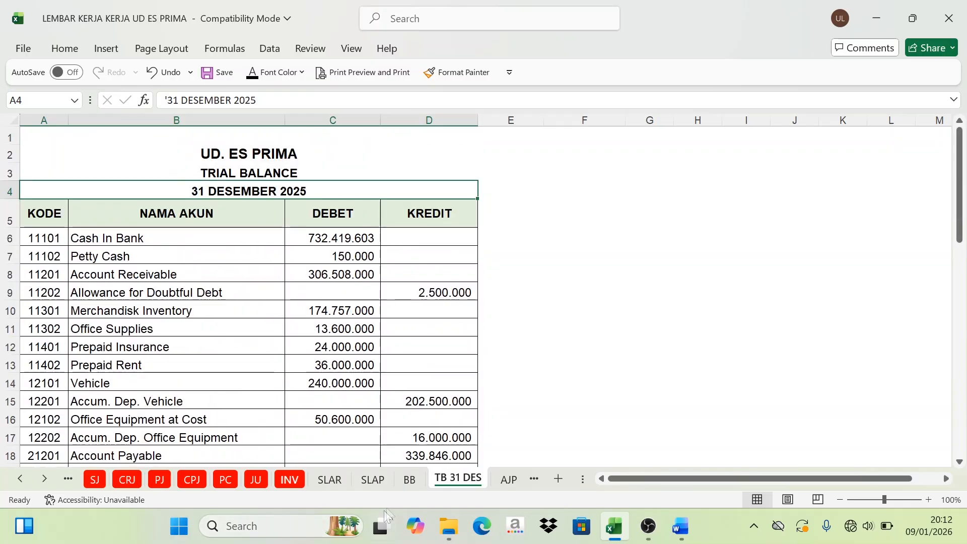
Step: Look over the BB ledger accounts and the source journals on the SJ, CRJ, PJ, CPJ and PC sheets
click(412, 479)
scroll(417, 311, up, 20)
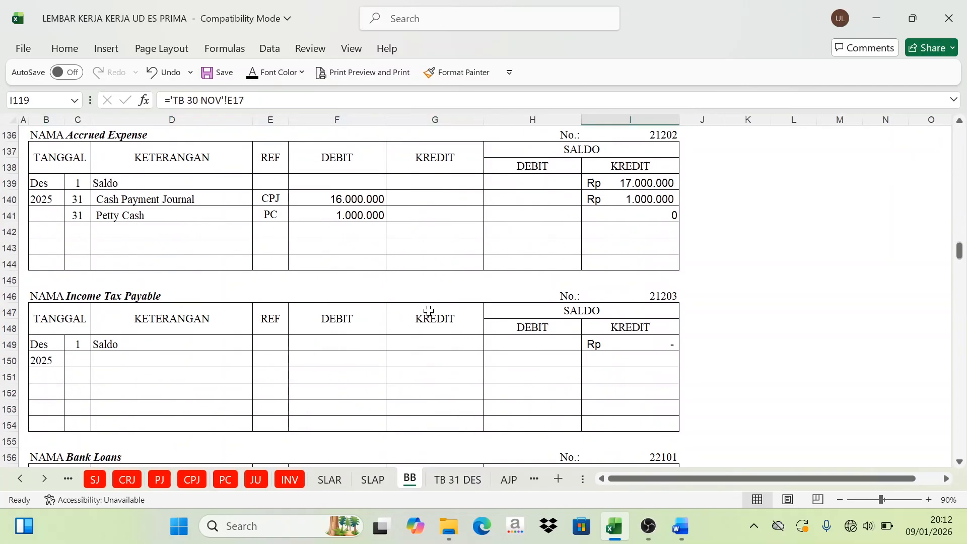
scroll(429, 310, up, 6)
click(94, 481)
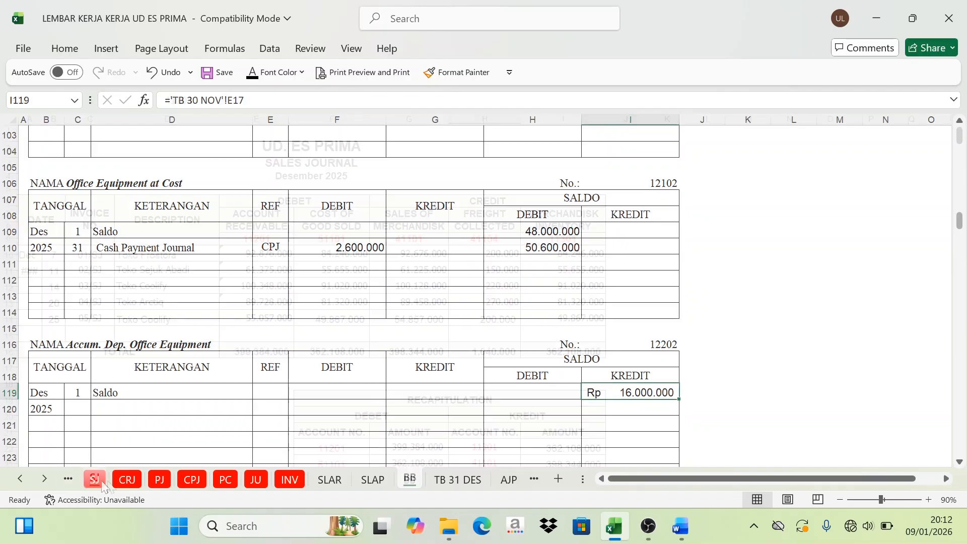
click(127, 481)
click(159, 479)
click(192, 480)
click(226, 480)
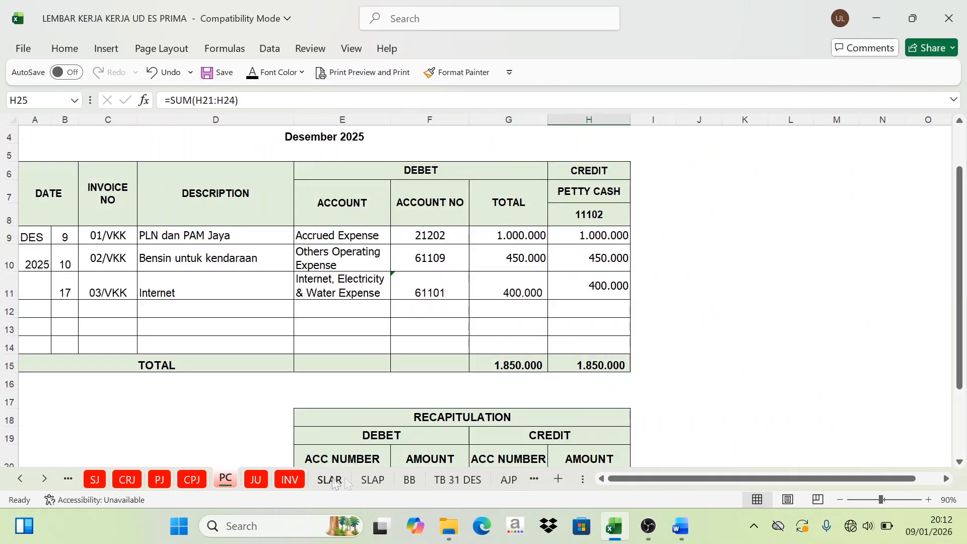
click(410, 479)
scroll(485, 266, up, 10)
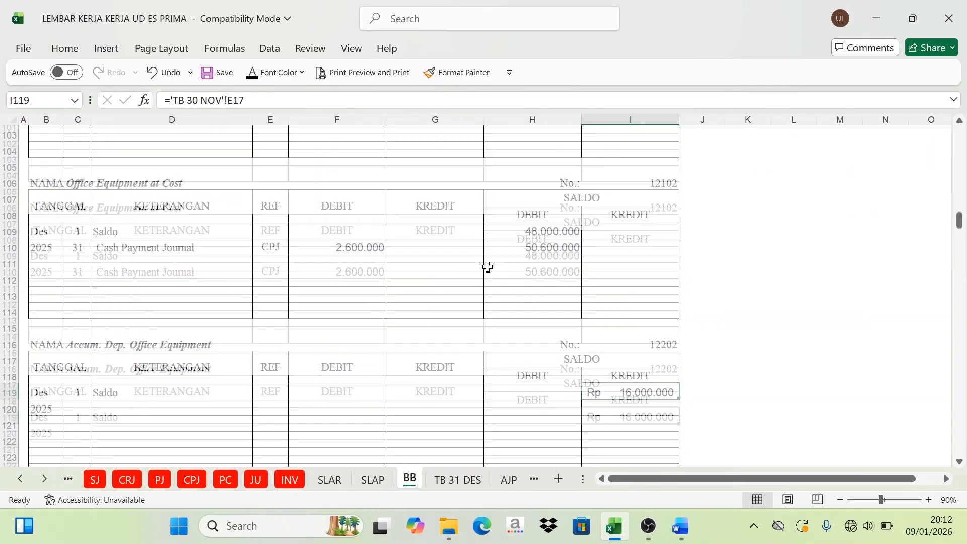
scroll(499, 263, up, 8)
Step: Return to the TB 31 DES sheet and compare the debit total in C45 with the credit total in D45
click(458, 479)
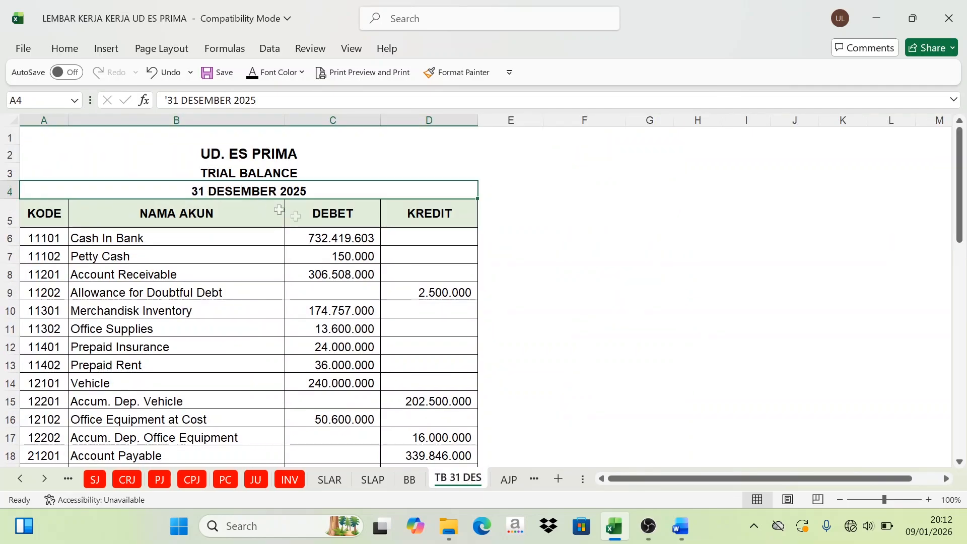
scroll(346, 334, down, 11)
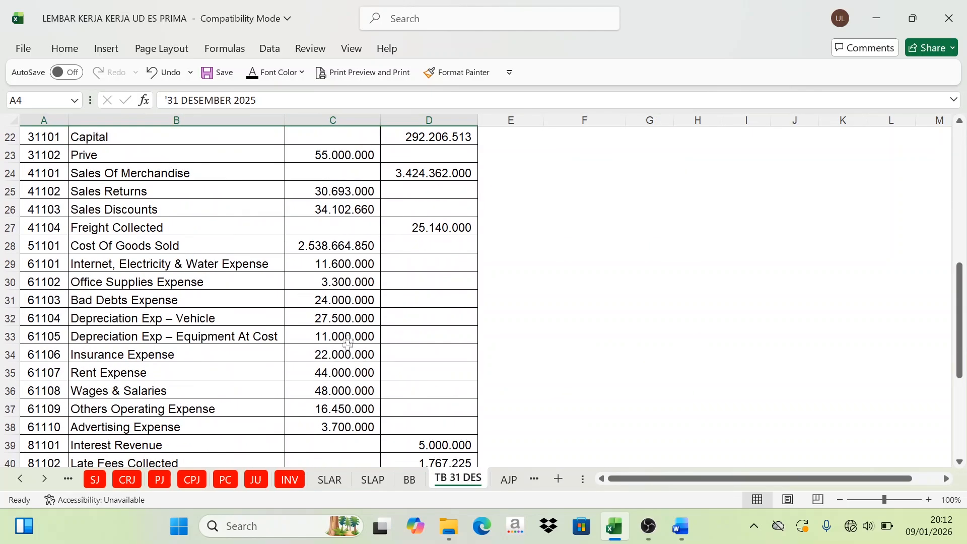
click(349, 348)
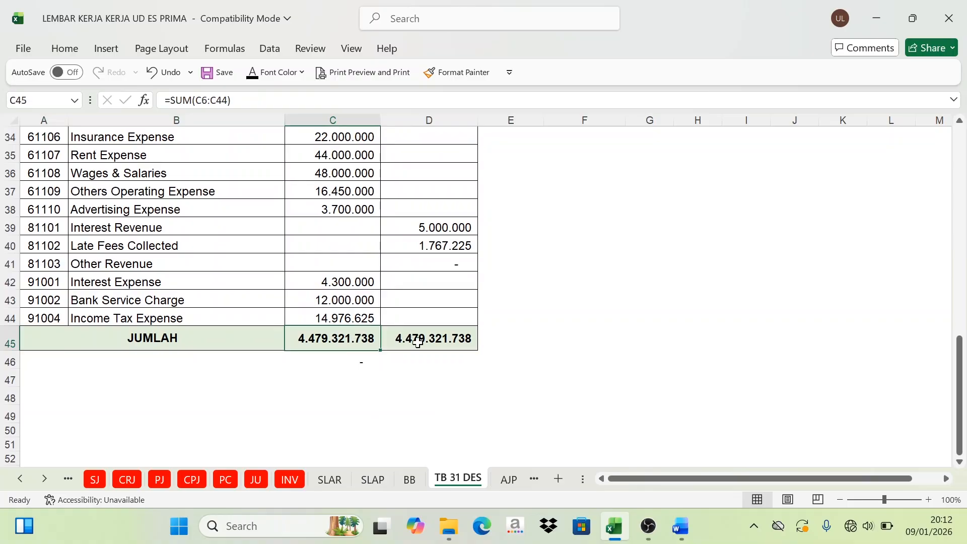
click(417, 341)
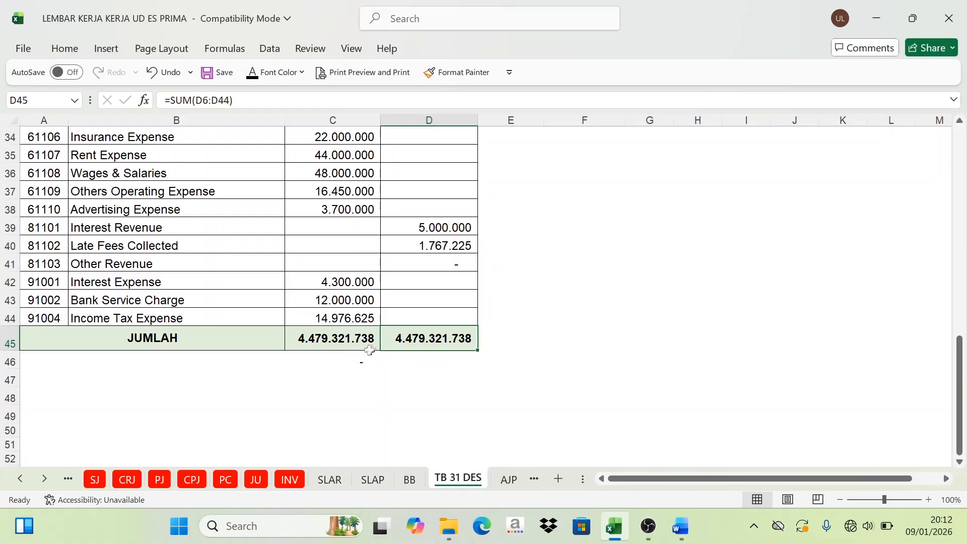
click(371, 345)
click(411, 342)
click(343, 342)
click(394, 344)
click(353, 342)
scroll(337, 323, up, 11)
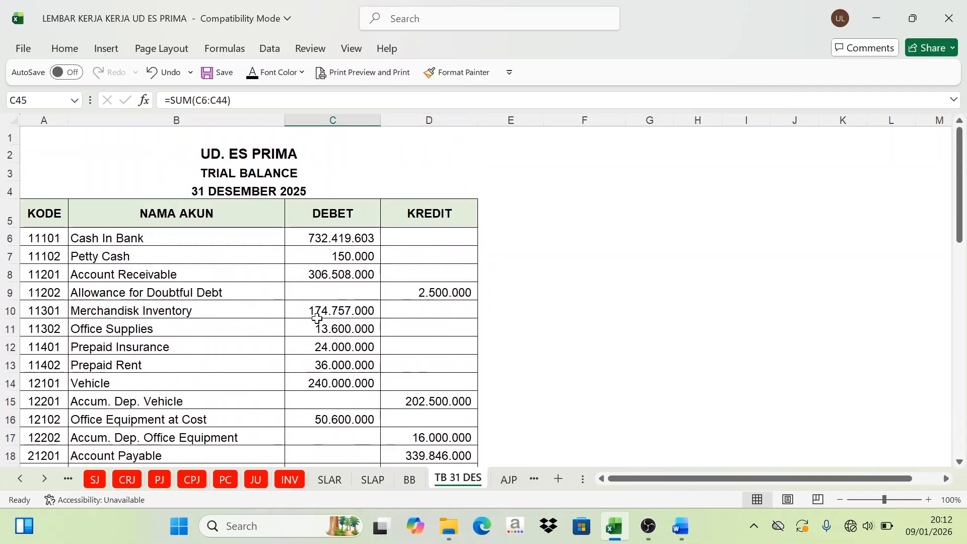